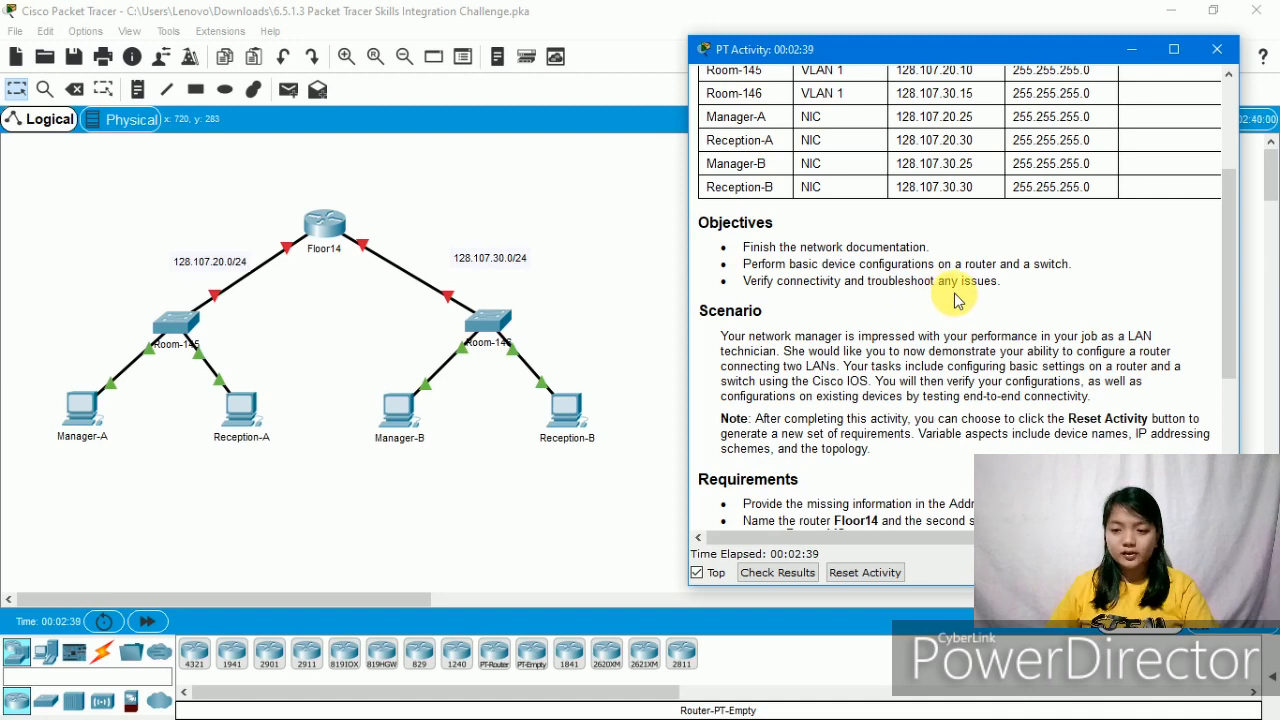
# - Review the Requirements list and the Addressing Table to find the hosts missing a default gateway
pyautogui.scroll(-3, 955, 300)
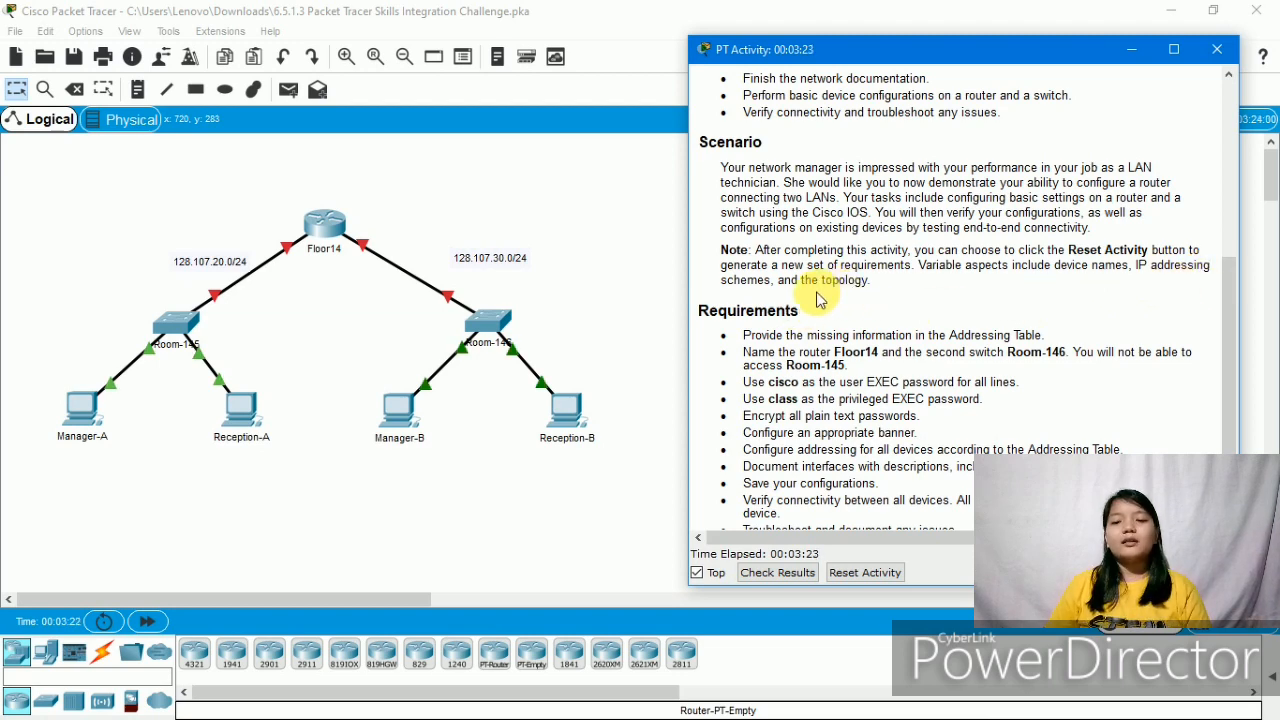
pyautogui.scroll(-3, 818, 300)
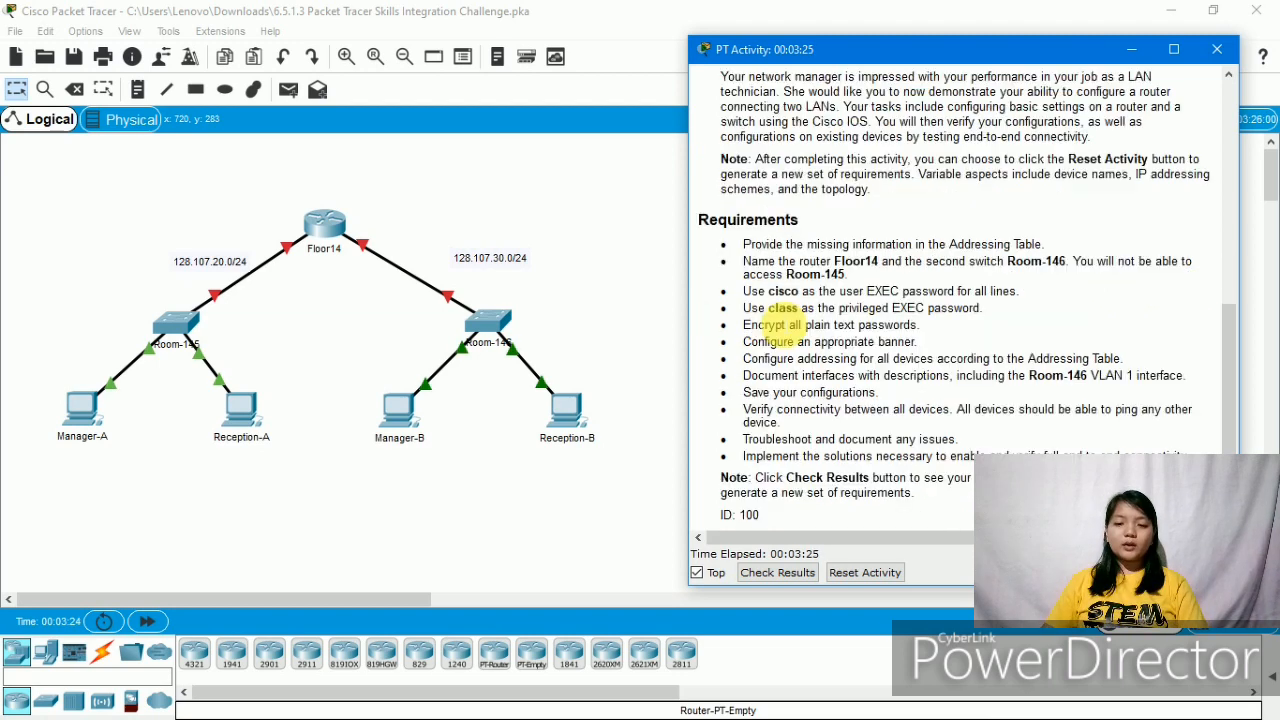
pyautogui.moveTo(697, 226); pyautogui.dragTo(1115, 405)
pyautogui.click(1118, 402)
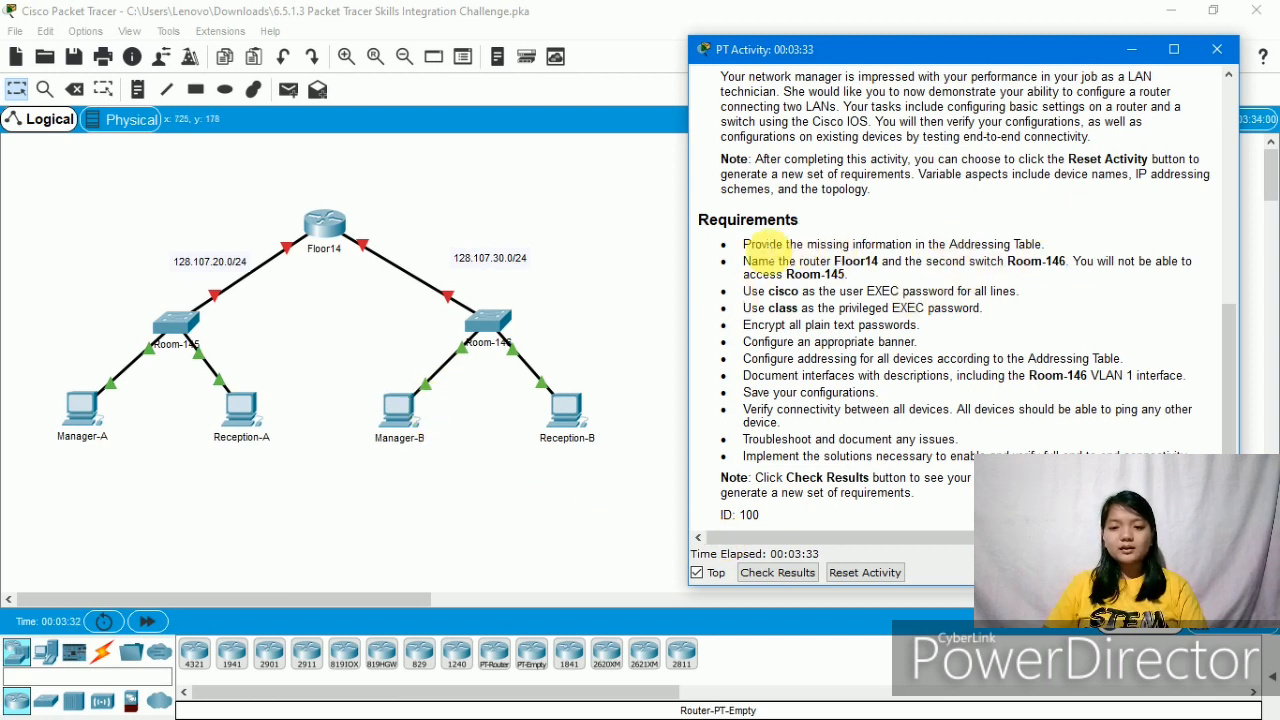
pyautogui.moveTo(745, 247); pyautogui.dragTo(1073, 256)
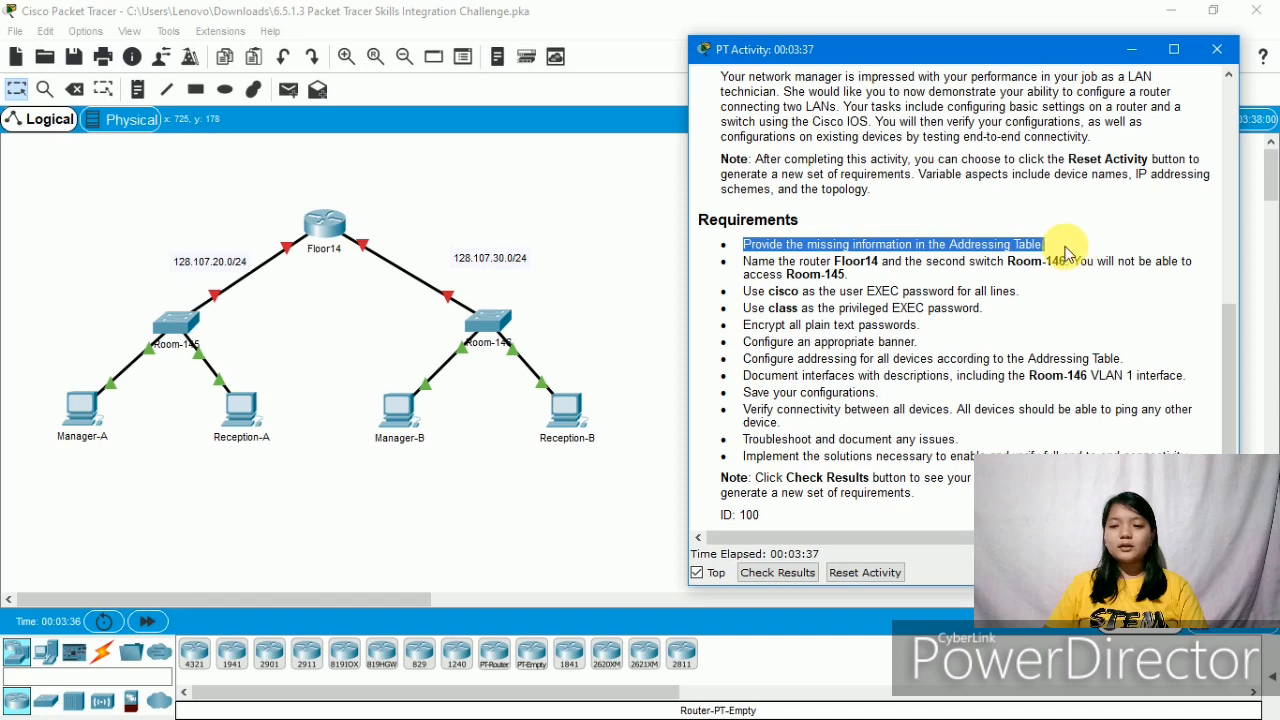
pyautogui.scroll(8, 1068, 250)
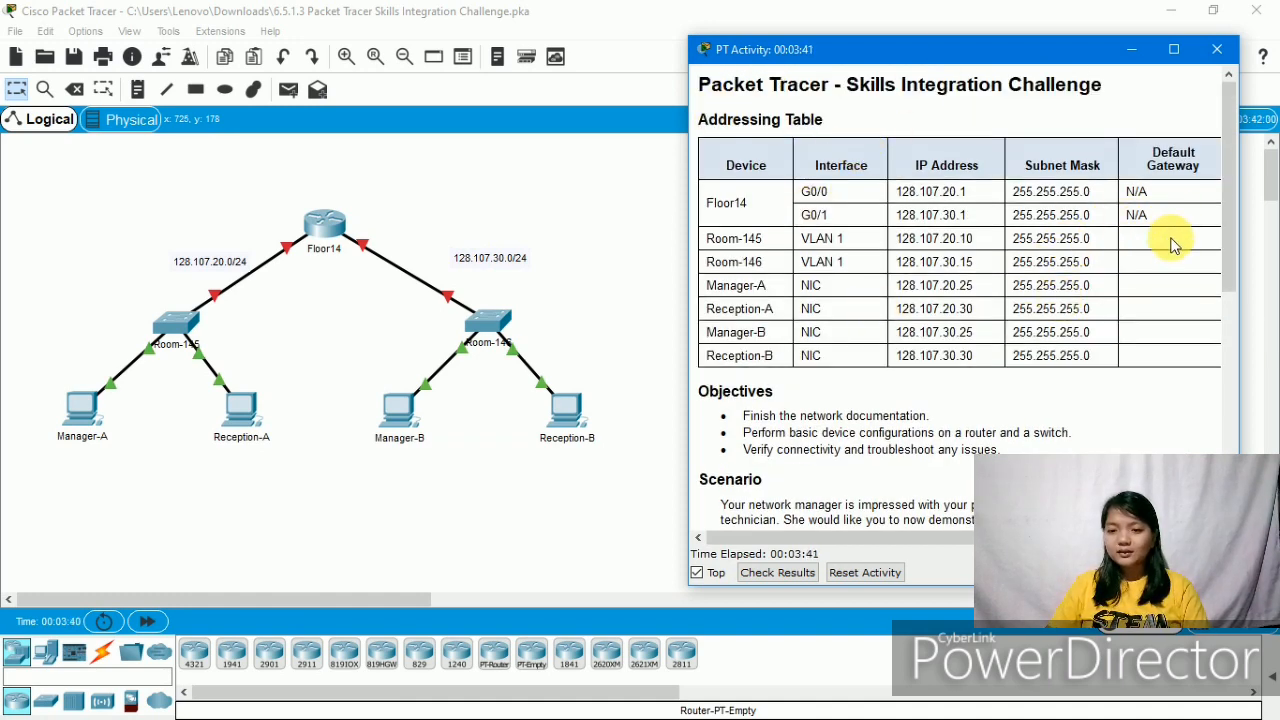
pyautogui.moveTo(1175, 245); pyautogui.dragTo(1159, 289)
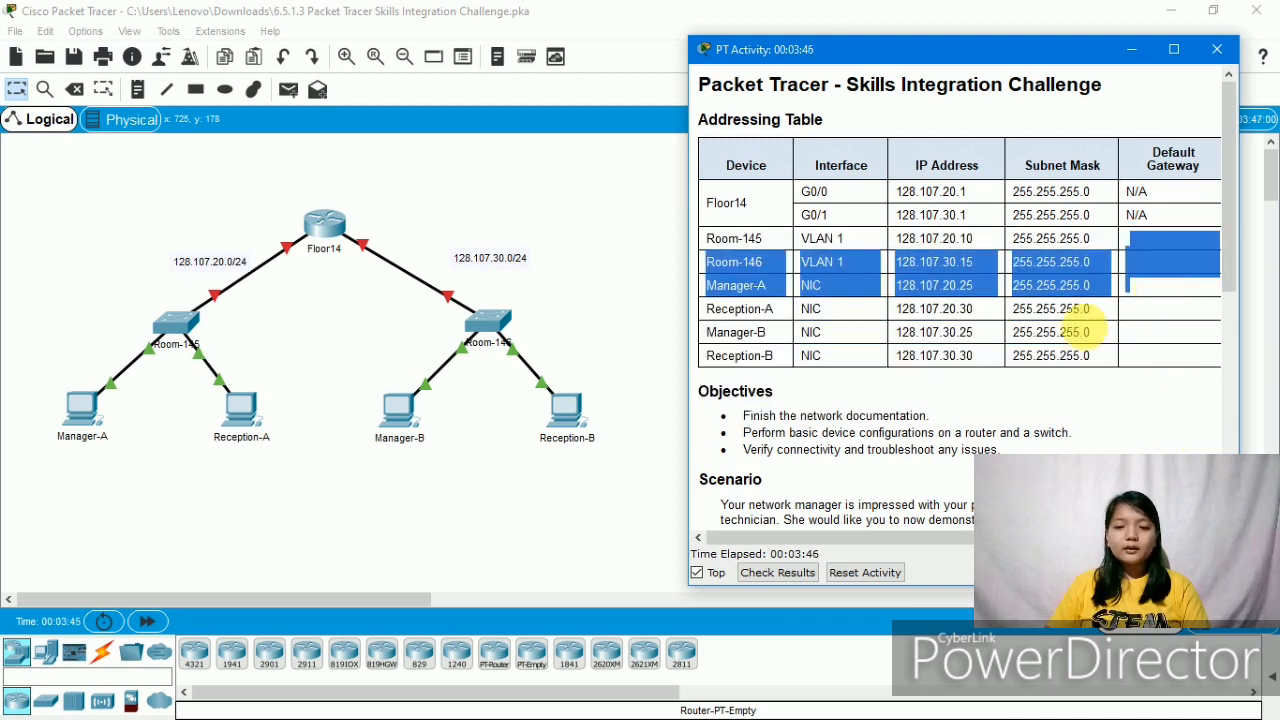
pyautogui.click(583, 487)
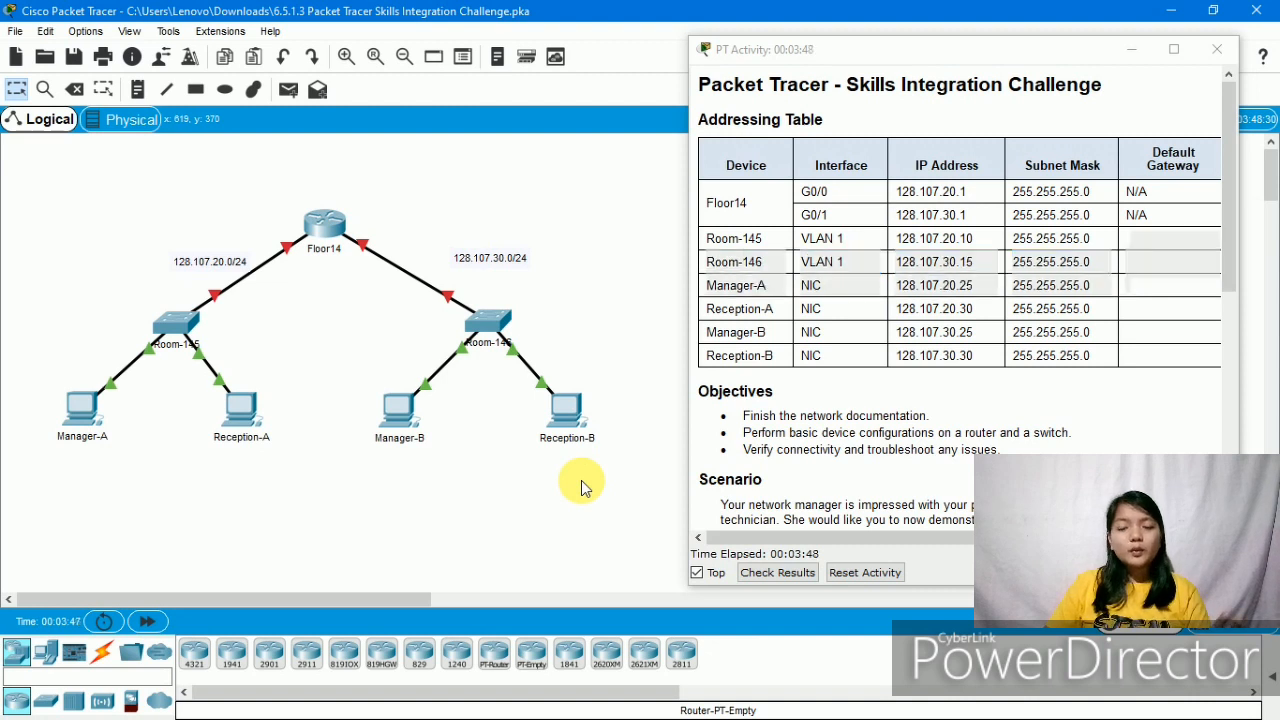
pyautogui.click(783, 318)
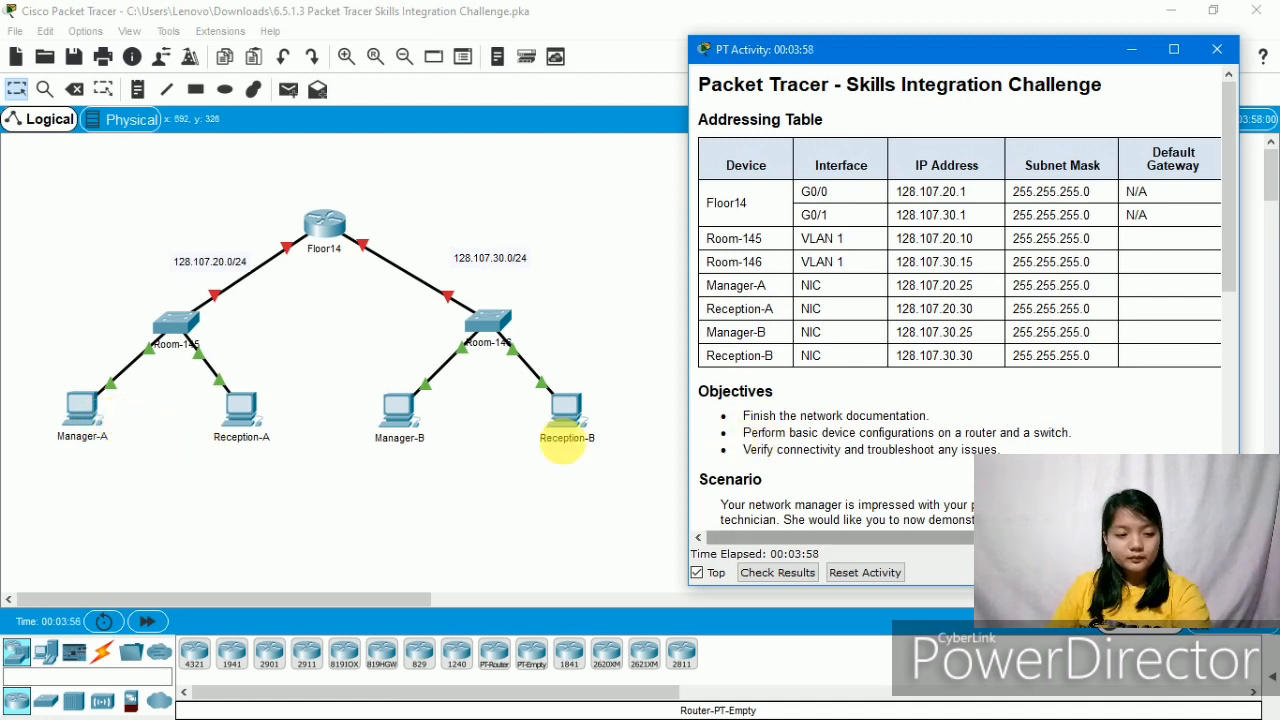
# - Set Manager-A's default gateway to Floor14's G0/0 address 128.107.20.1
pyautogui.click(108, 413)
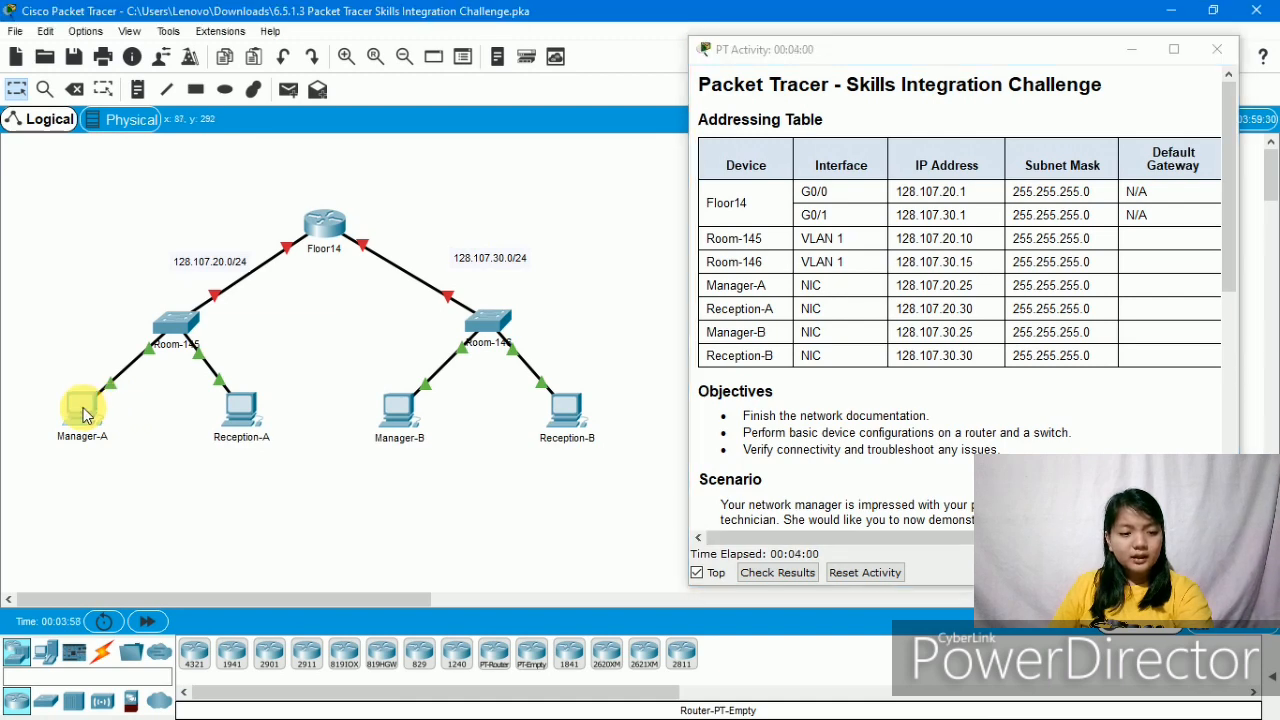
pyautogui.click(409, 150)
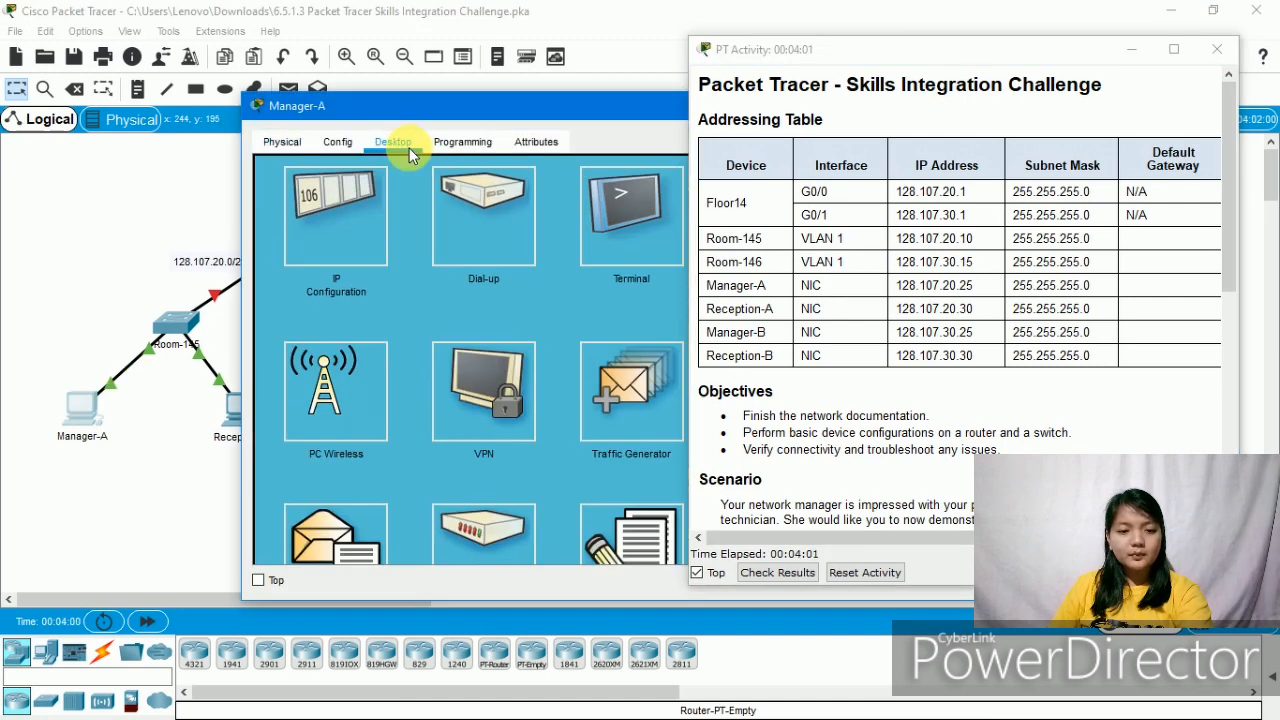
pyautogui.click(341, 243)
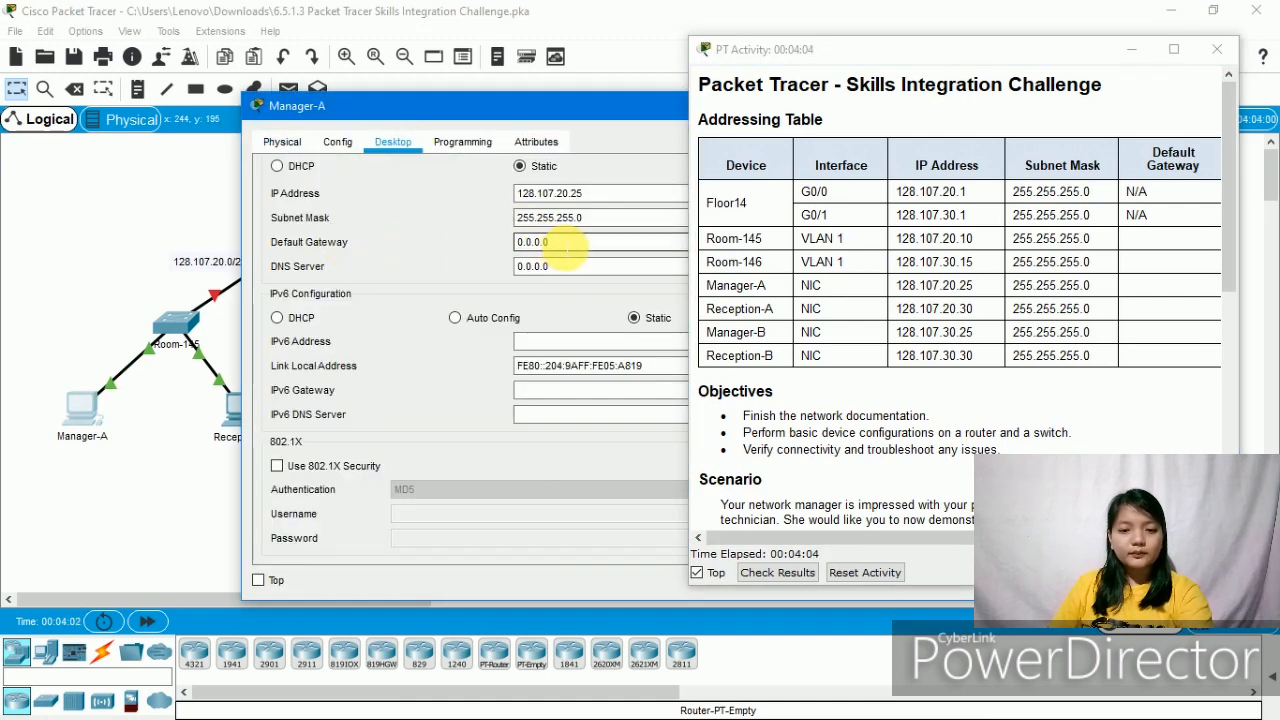
pyautogui.moveTo(555, 242); pyautogui.dragTo(563, 249)
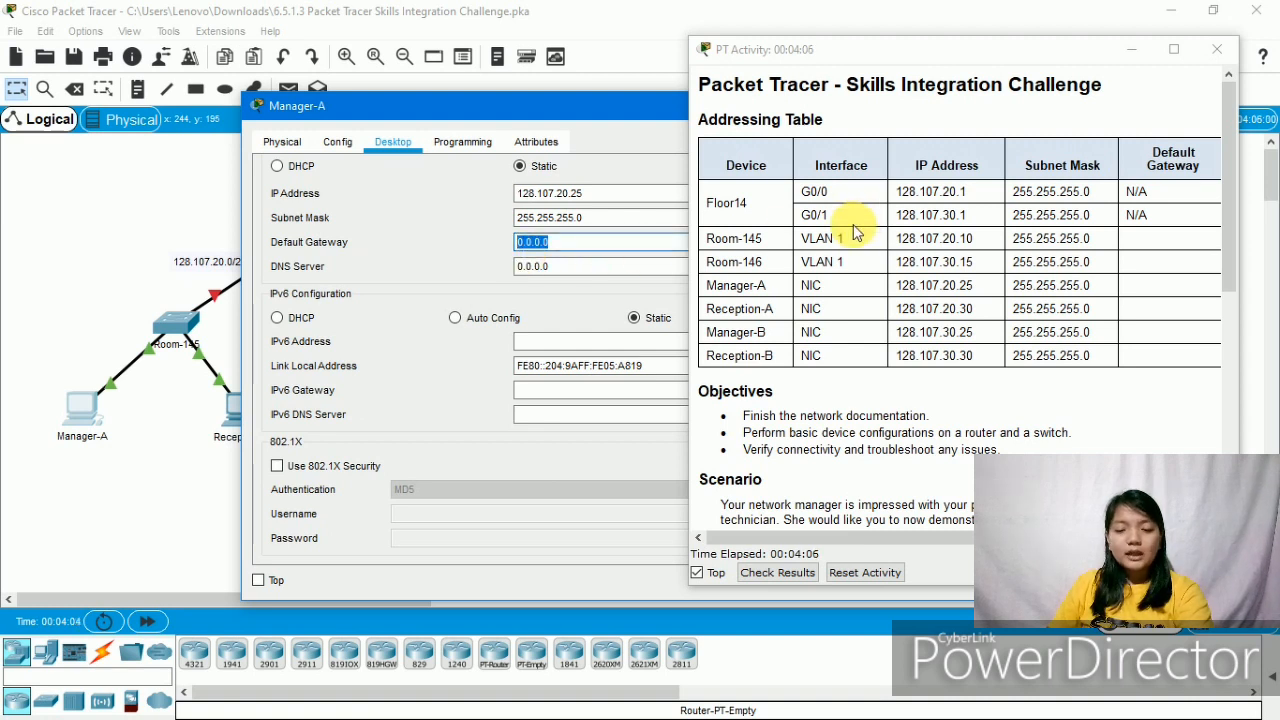
pyautogui.click(978, 197)
pyautogui.moveTo(978, 197); pyautogui.dragTo(898, 205)
pyautogui.hotkey('ctrl', 'c')
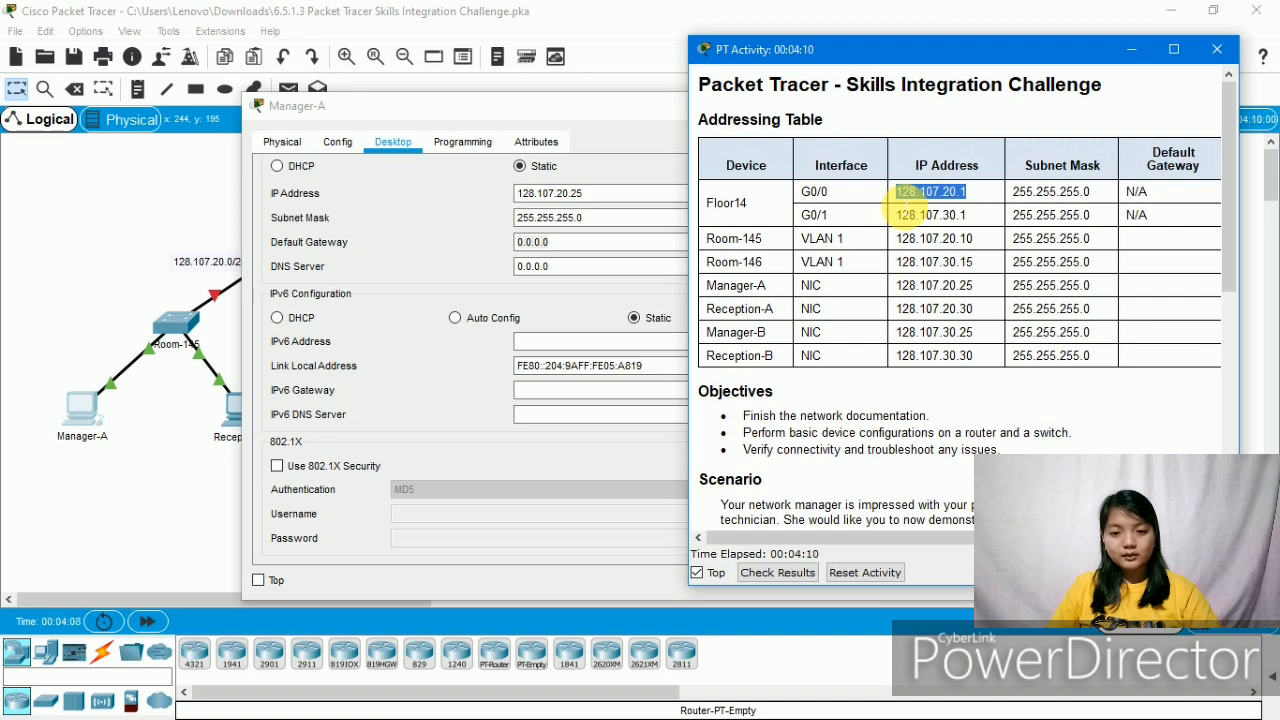
pyautogui.moveTo(560, 245); pyautogui.dragTo(522, 242)
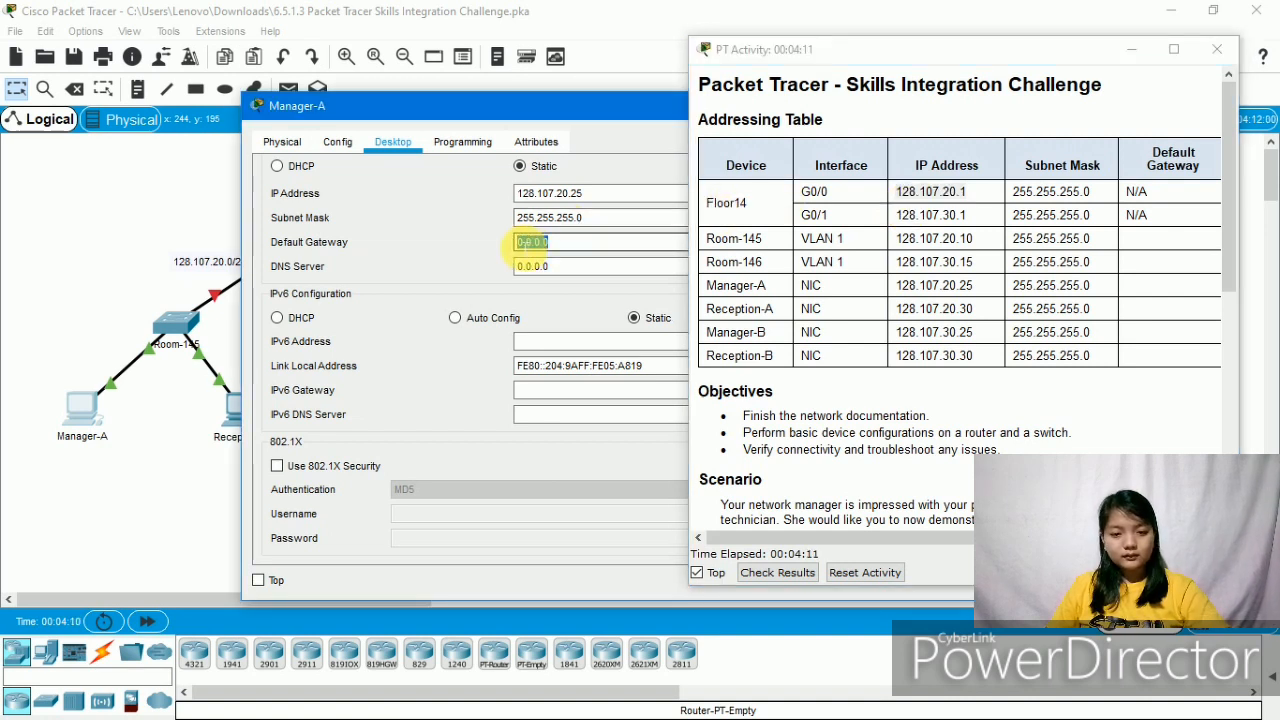
pyautogui.hotkey('ctrl', 'v')
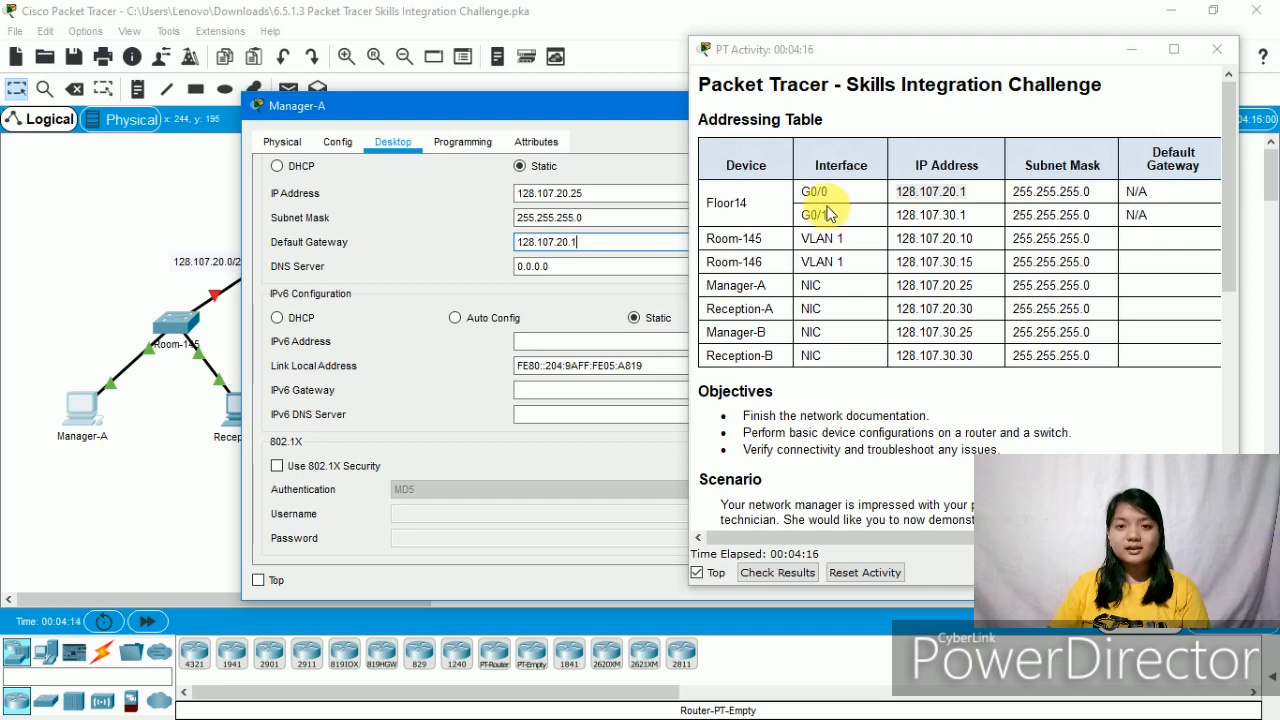
pyautogui.moveTo(620, 105); pyautogui.dragTo(805, 323)
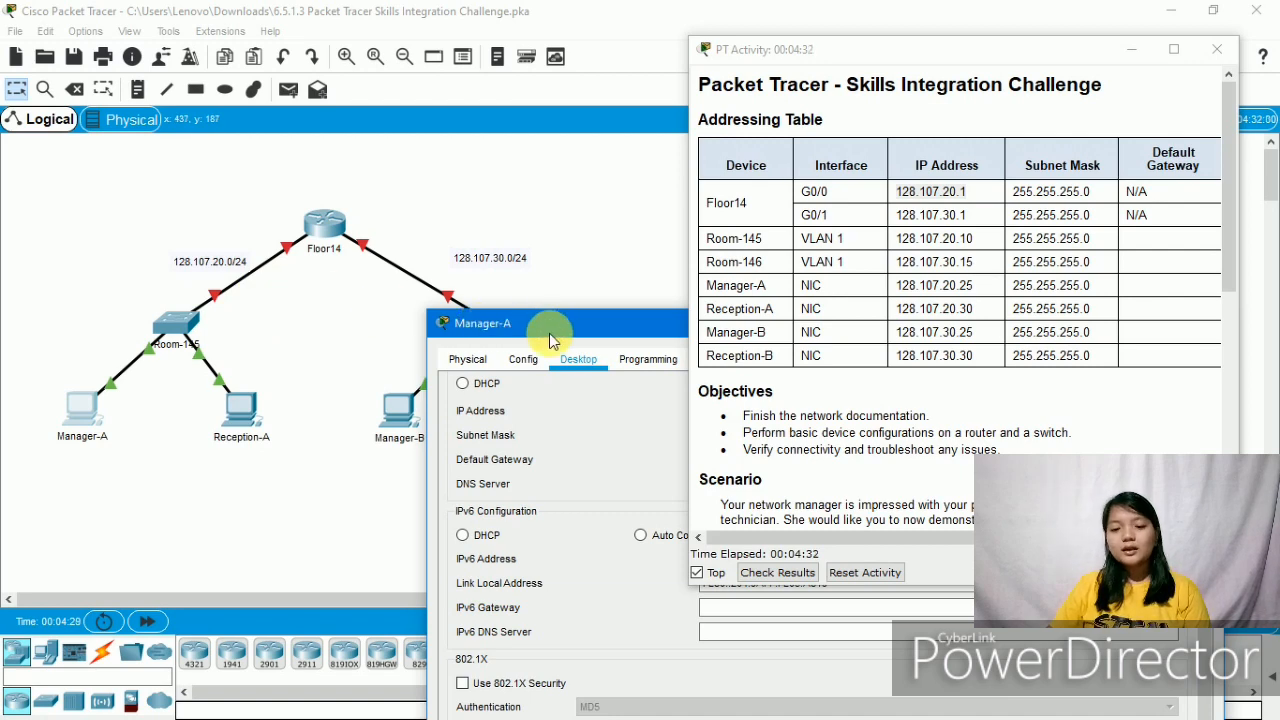
pyautogui.moveTo(549, 330); pyautogui.dragTo(275, 165)
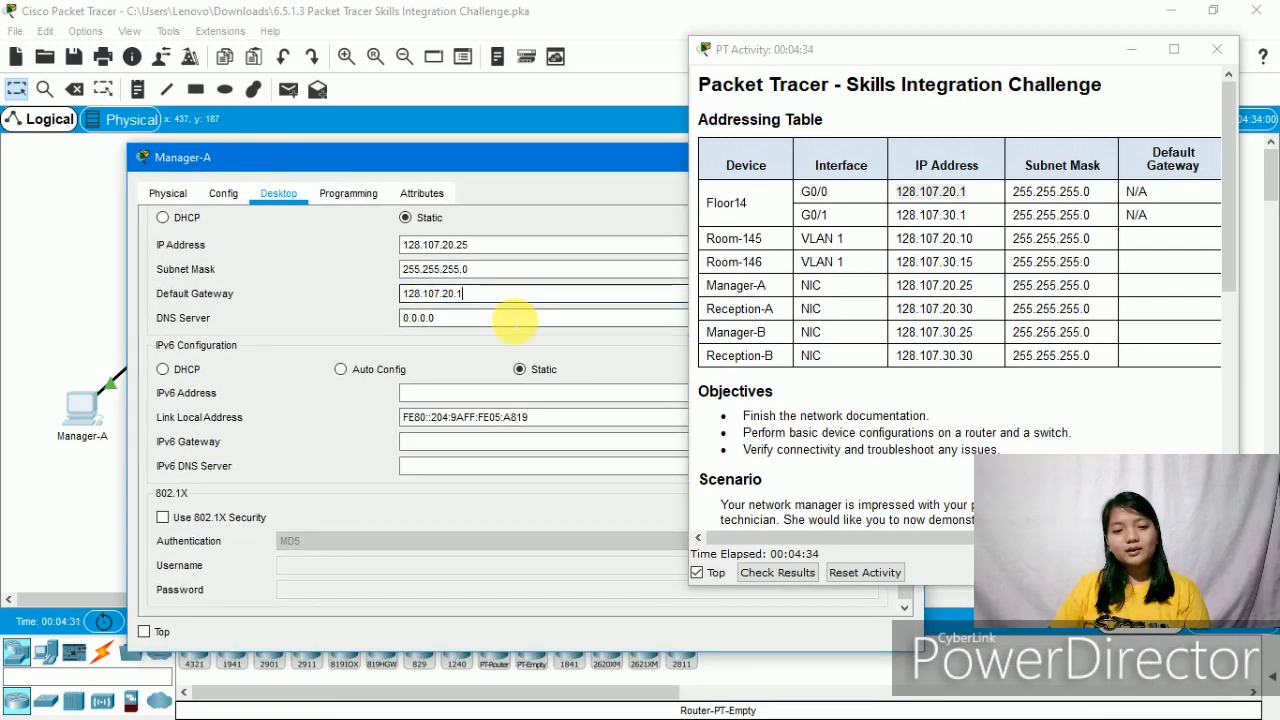
pyautogui.moveTo(537, 162); pyautogui.dragTo(41, 219)
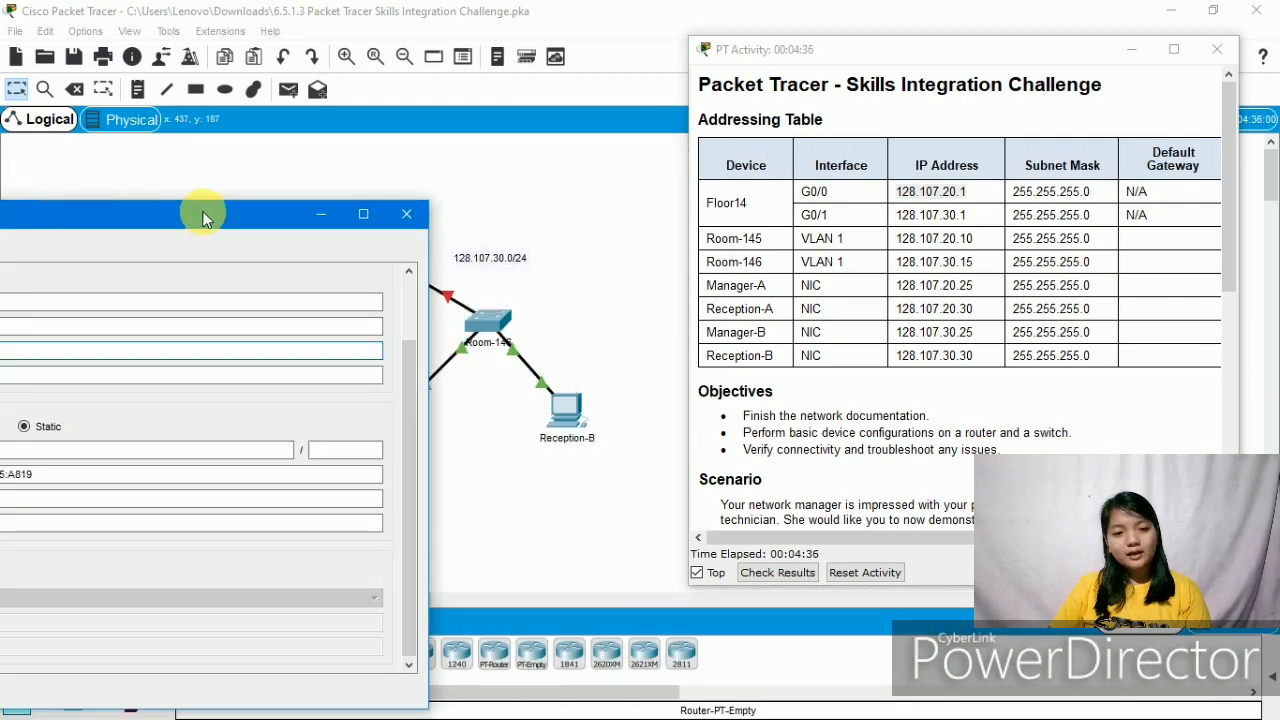
pyautogui.click(406, 213)
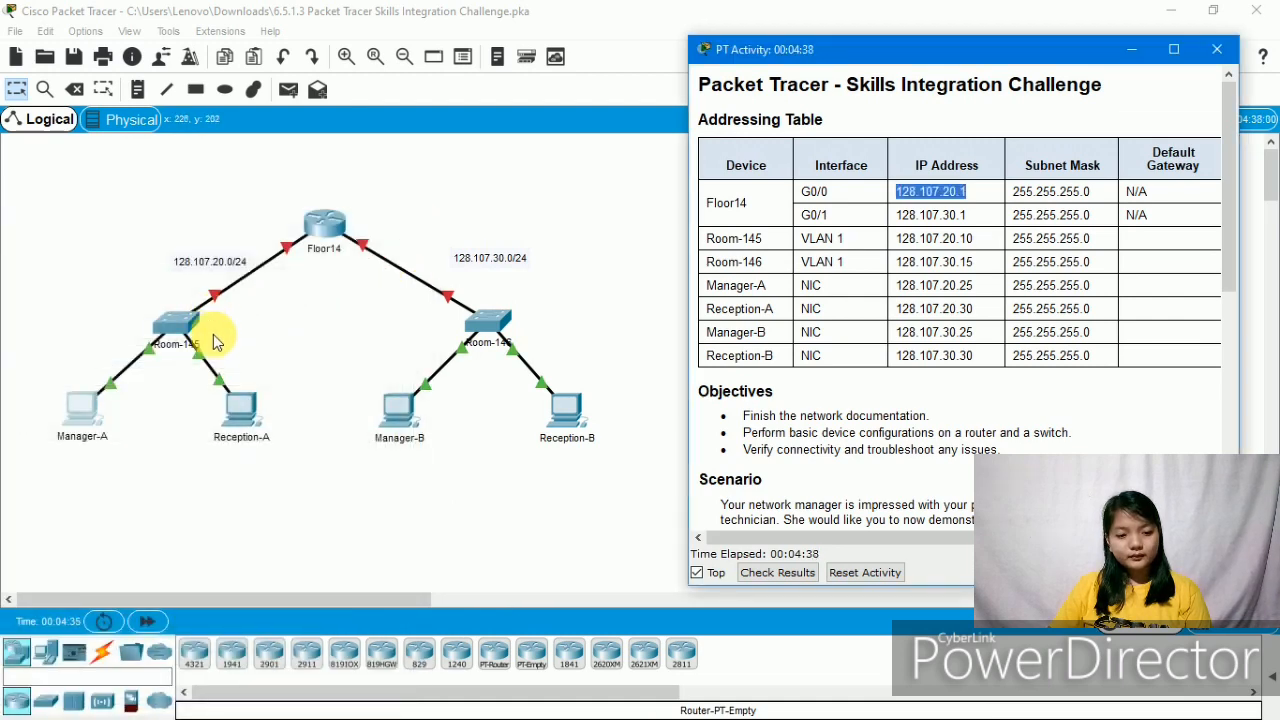
# - Set Reception-A's default gateway to 128.107.20.1 and close its window
pyautogui.click(246, 420)
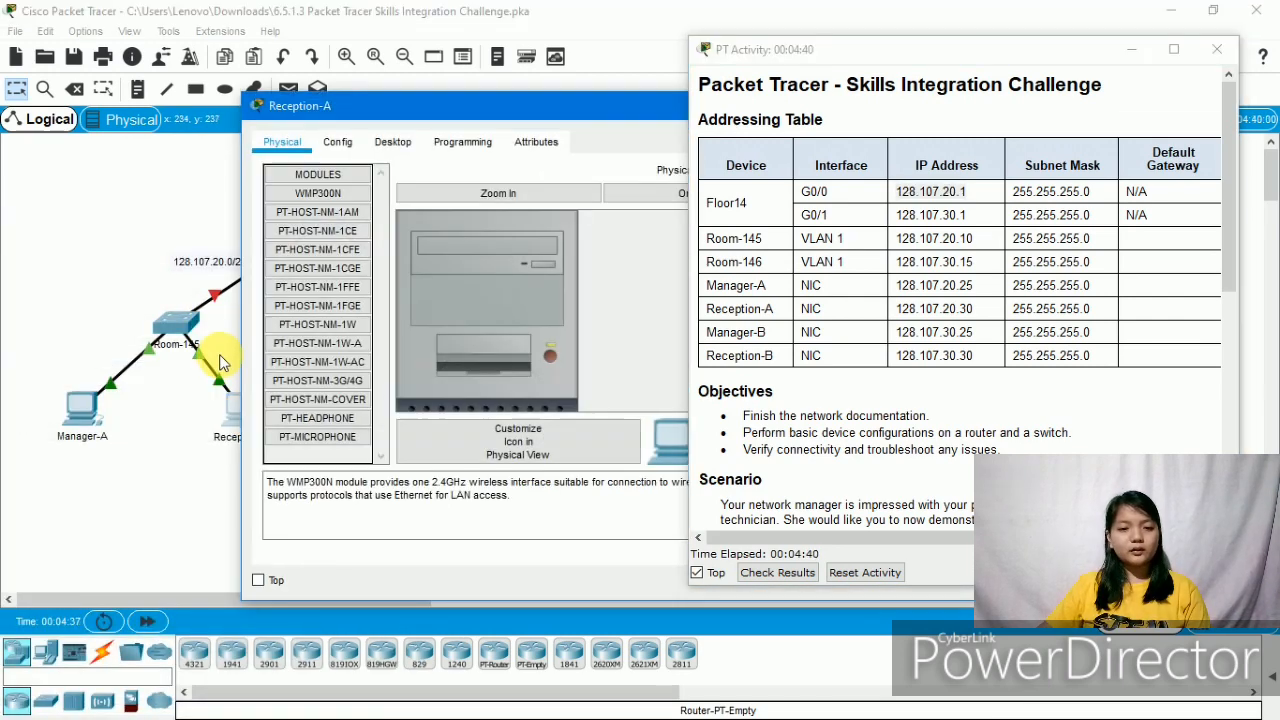
pyautogui.click(393, 142)
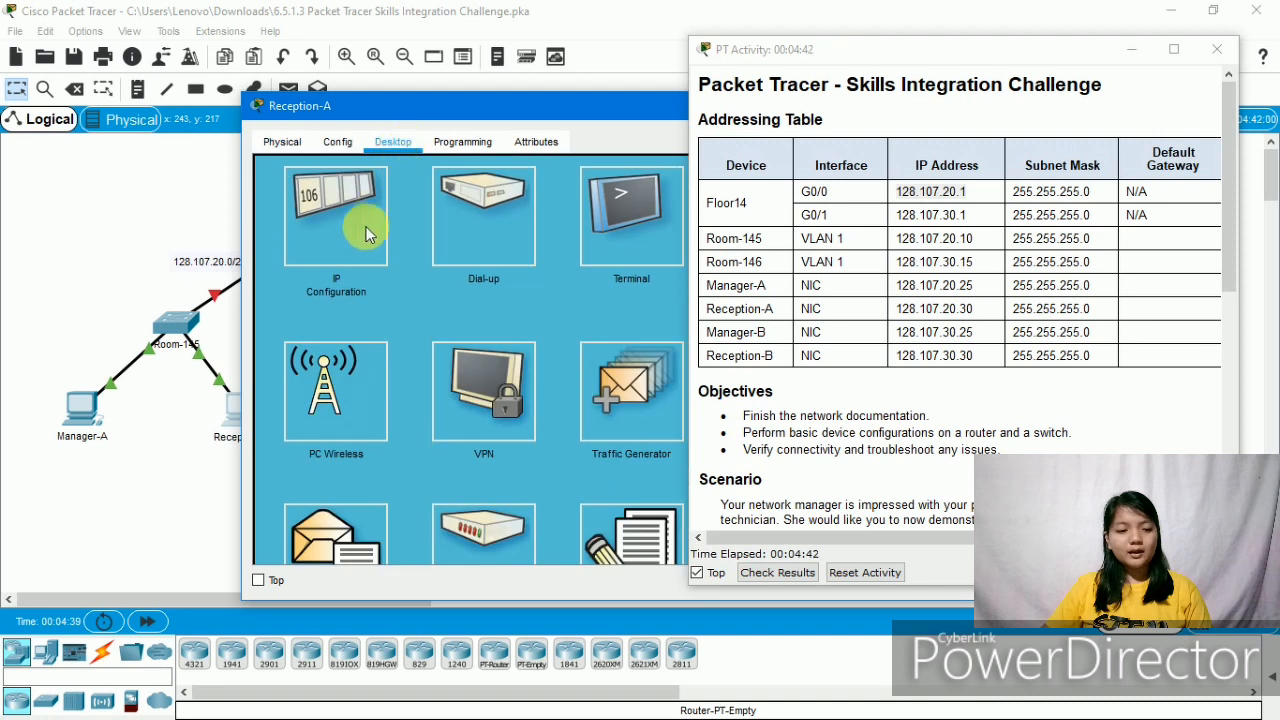
pyautogui.click(350, 244)
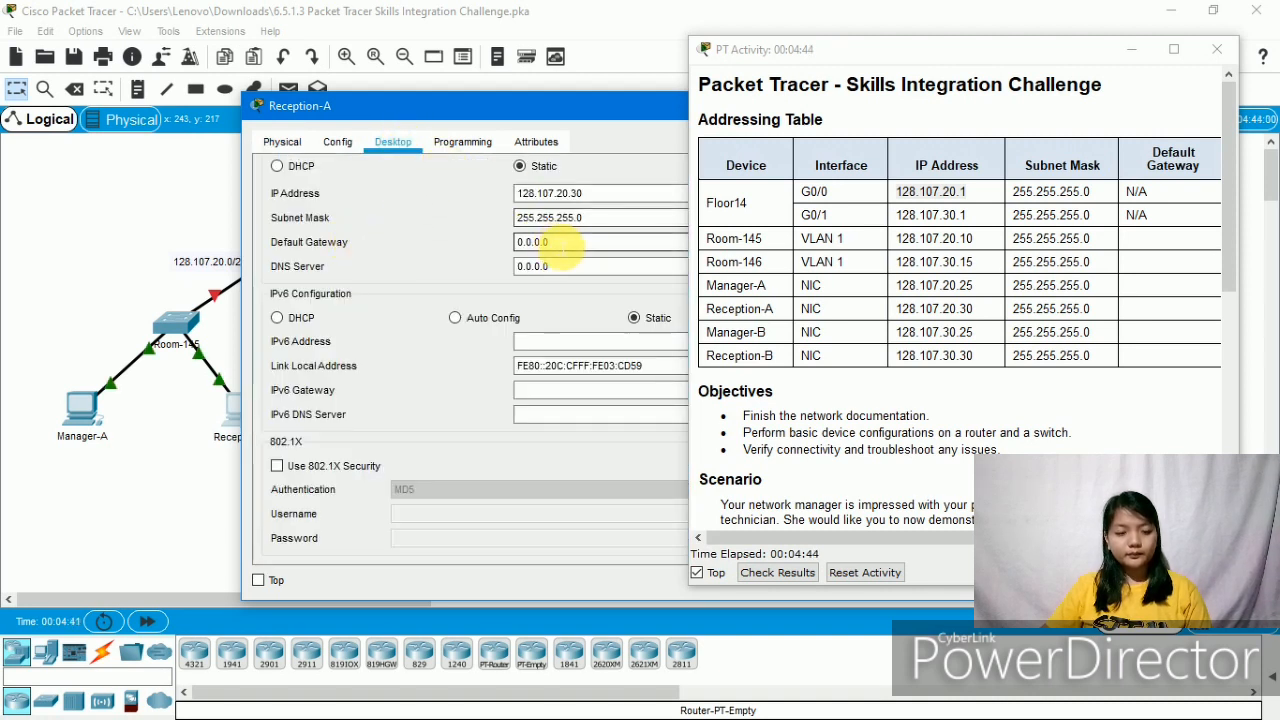
pyautogui.moveTo(560, 243); pyautogui.dragTo(467, 245)
pyautogui.write('128.107.20.1')
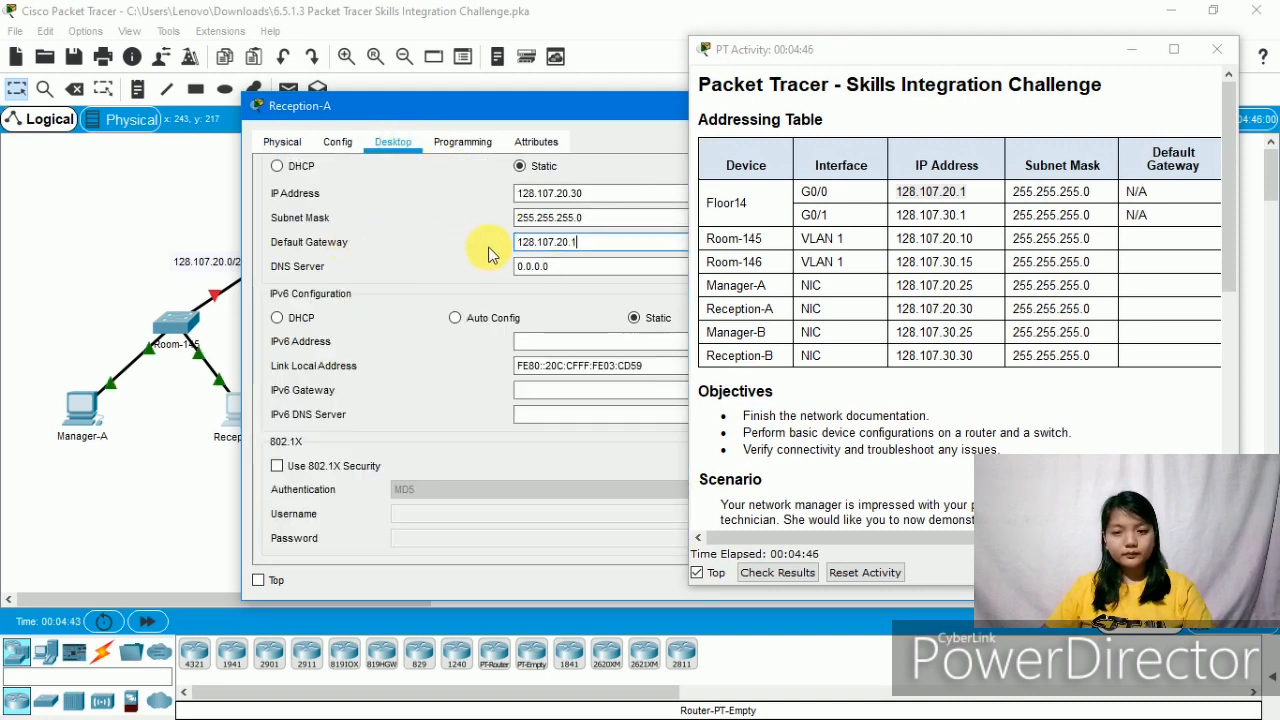
pyautogui.press('Return')
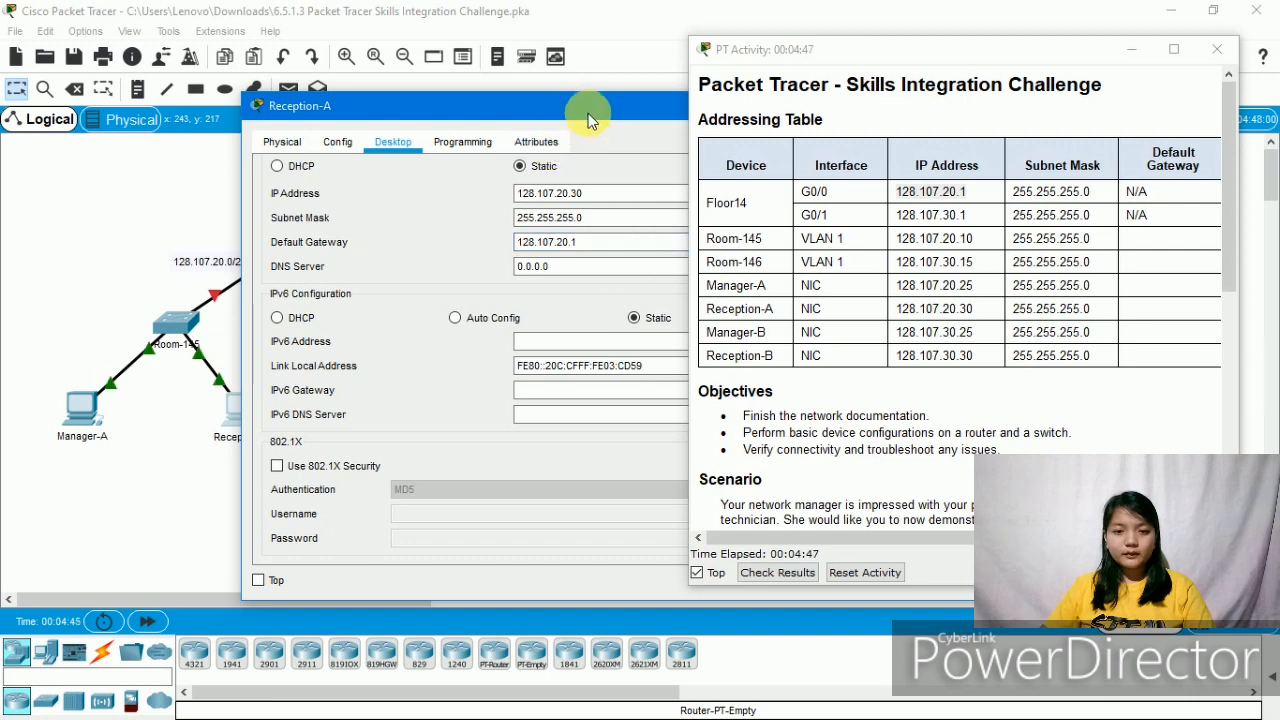
pyautogui.moveTo(588, 114); pyautogui.dragTo(0, 214)
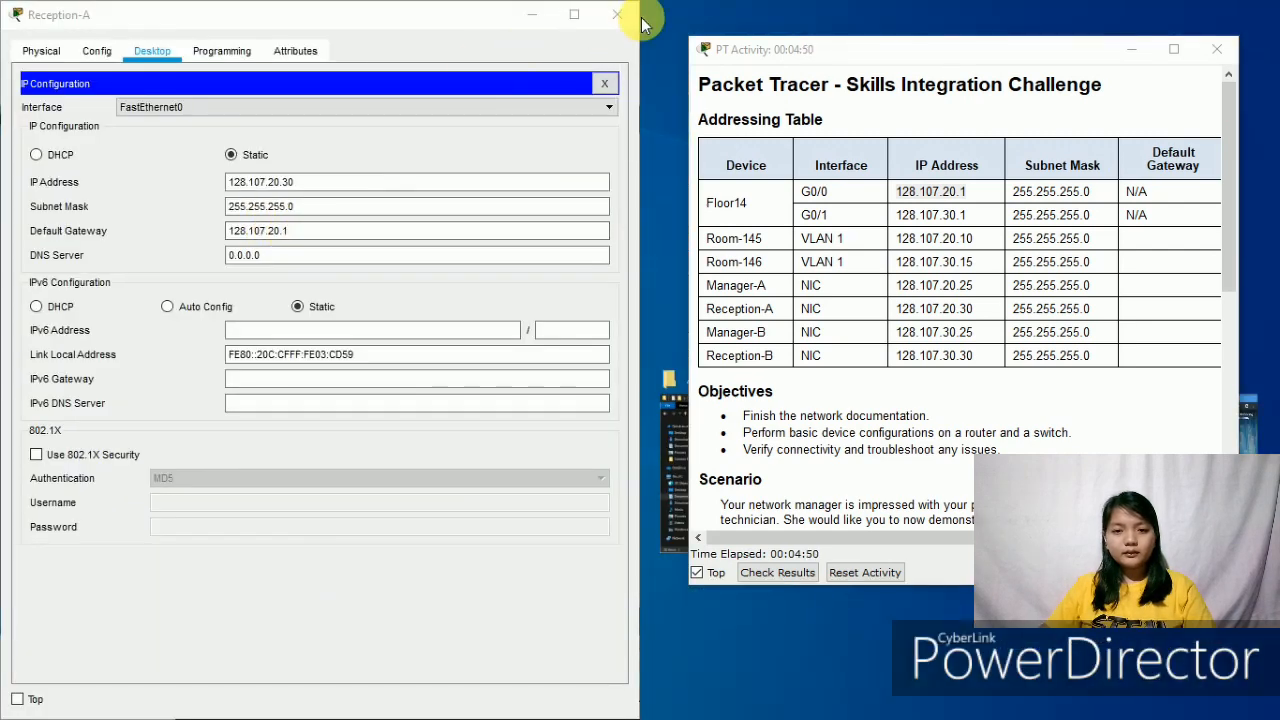
pyautogui.click(617, 14)
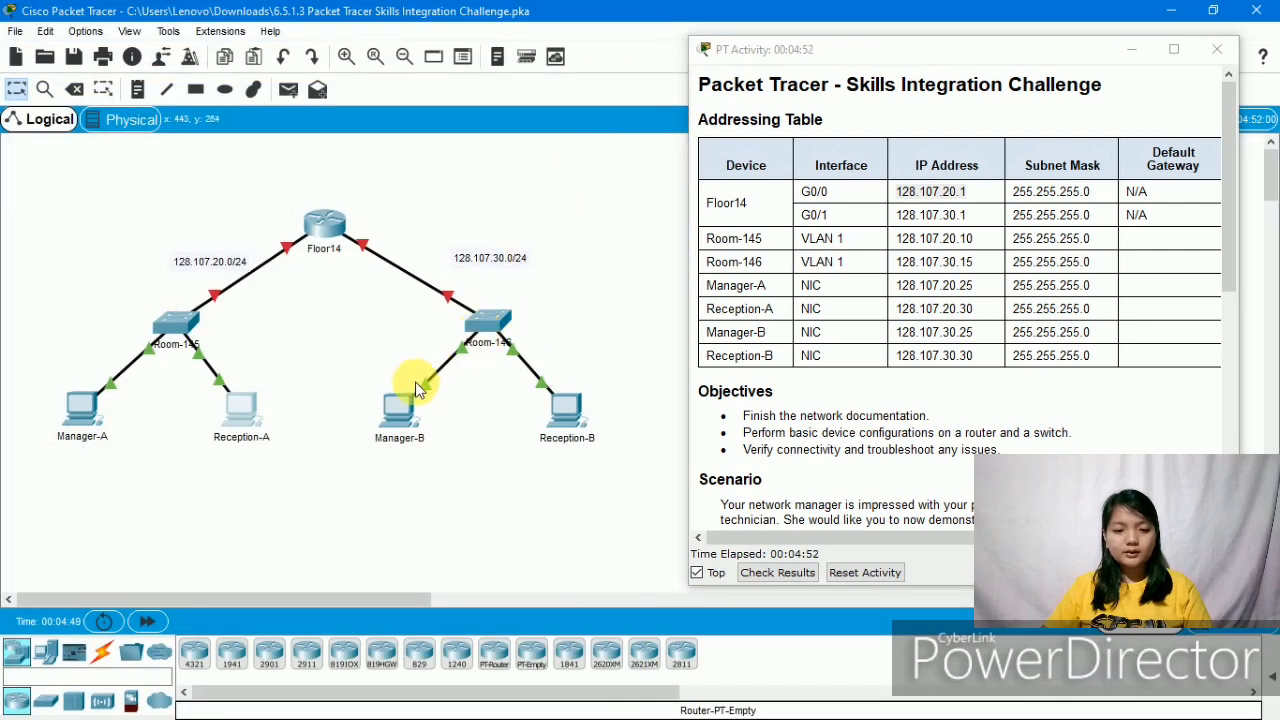
# - Set Manager-B's default gateway to Floor14's G0/1 address 128.107.30.1
pyautogui.click(395, 418)
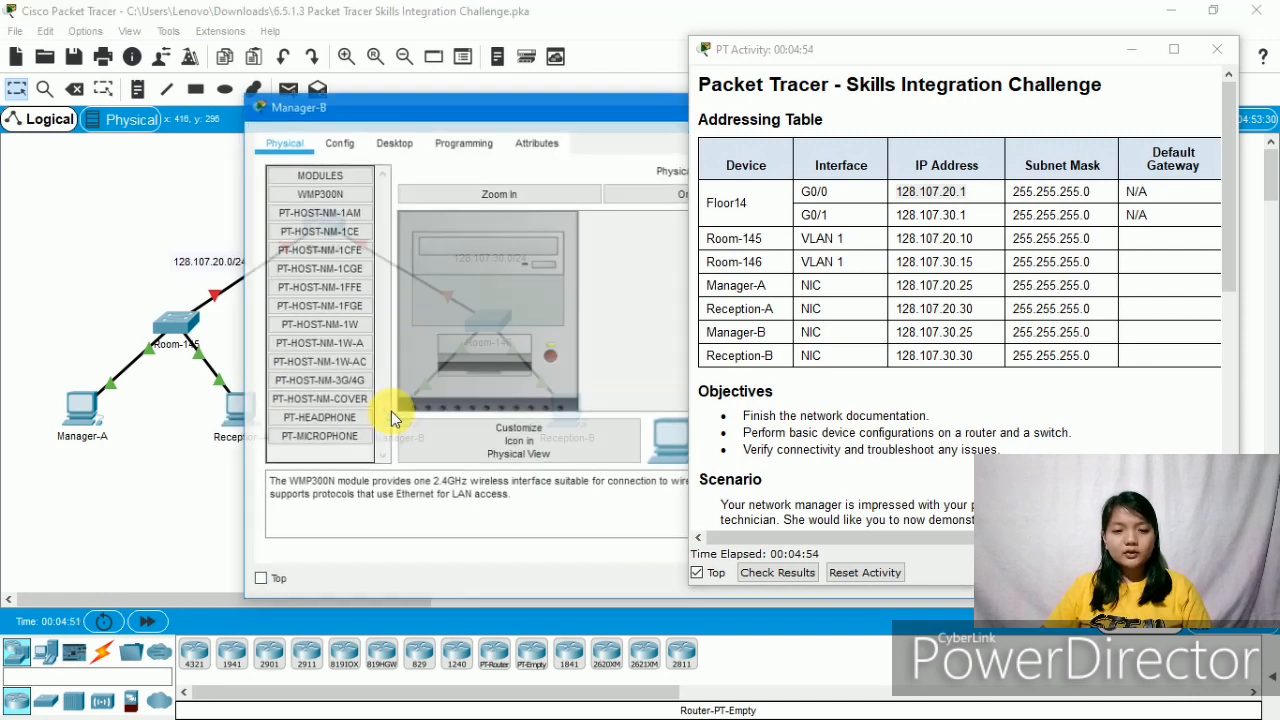
pyautogui.click(400, 145)
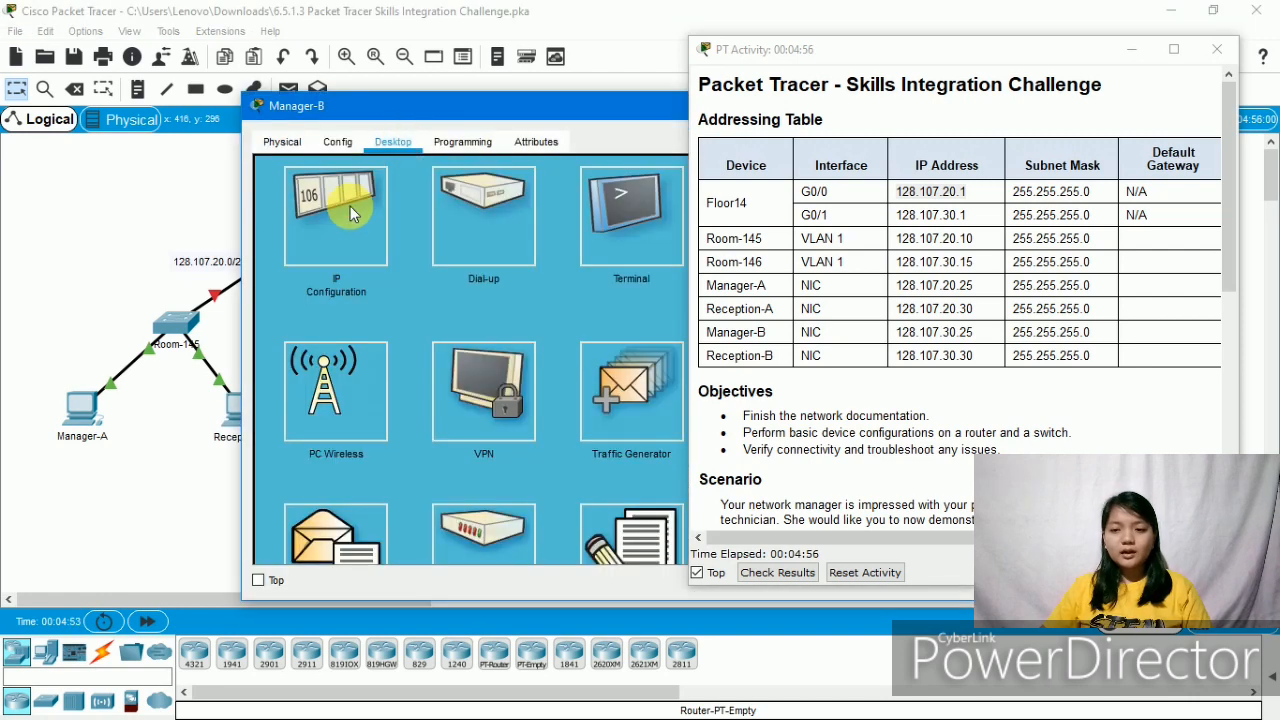
pyautogui.click(315, 221)
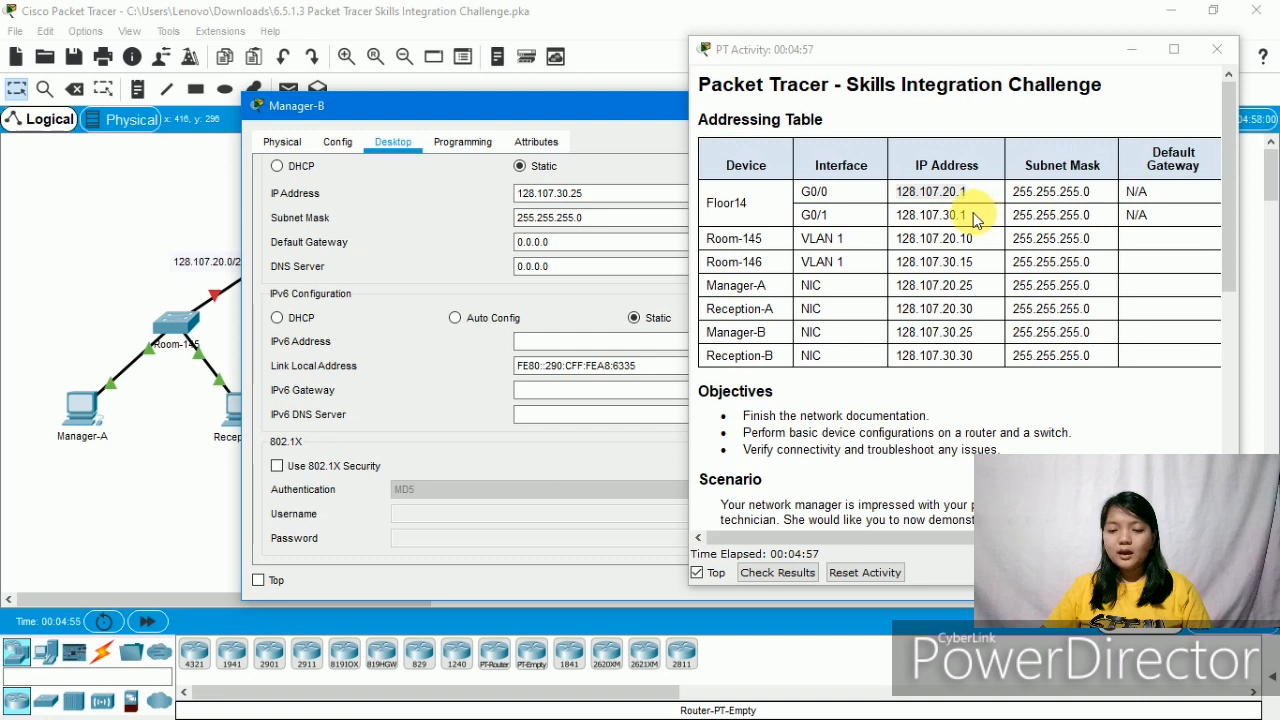
pyautogui.moveTo(975, 218); pyautogui.dragTo(900, 225)
pyautogui.hotkey('ctrl', 'c')
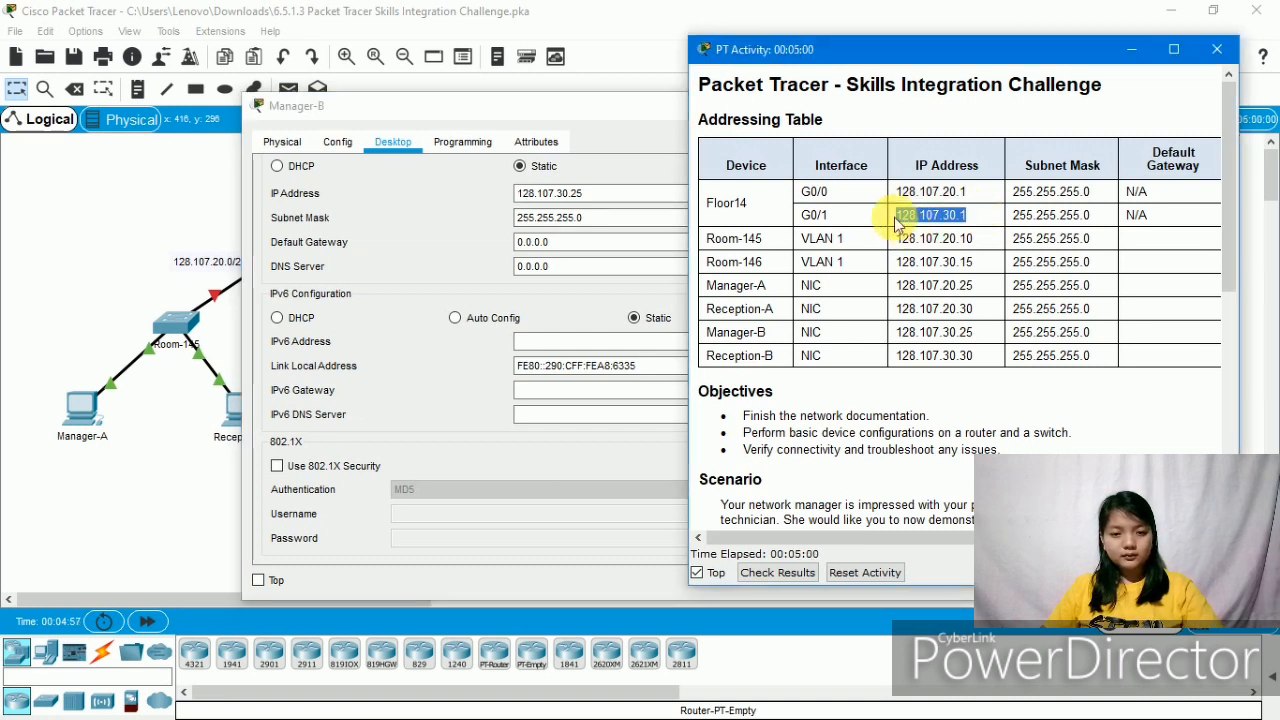
pyautogui.click(560, 244)
pyautogui.doubleClick(560, 243)
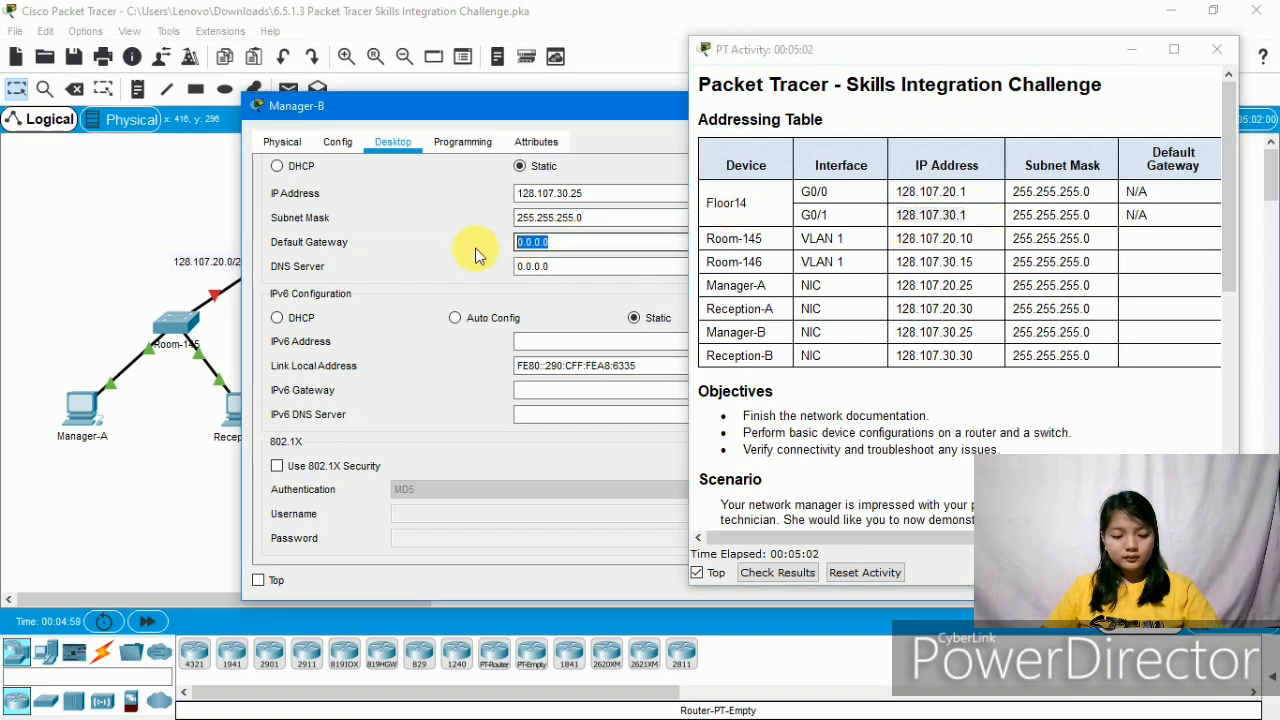
pyautogui.hotkey('ctrl', 'v')
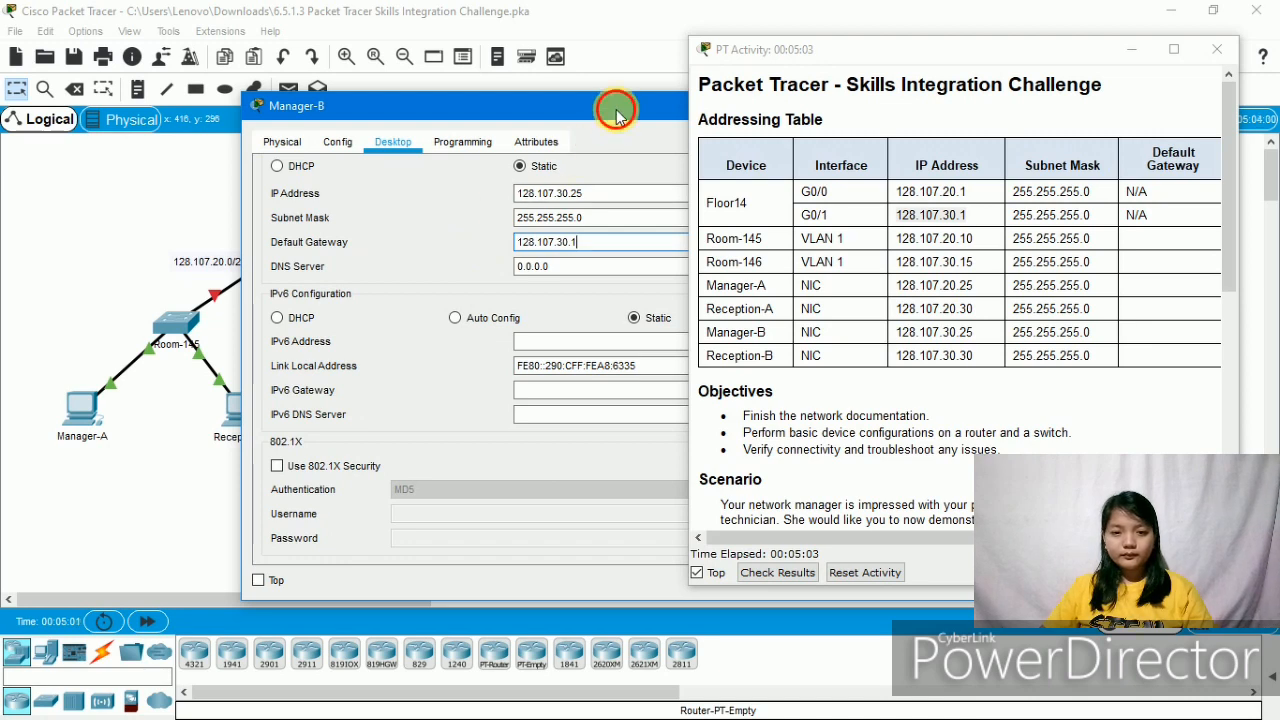
pyautogui.moveTo(617, 113); pyautogui.dragTo(348, 156)
pyautogui.click(596, 150)
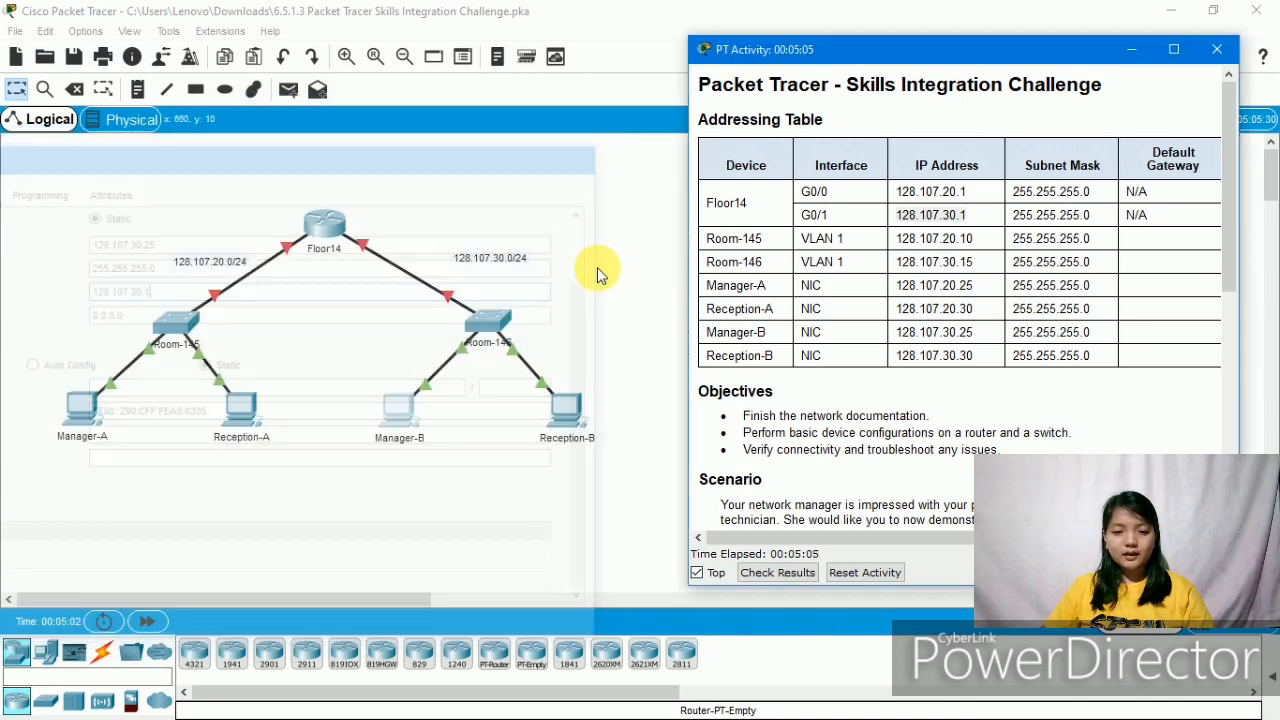
# - Replace Reception-B's gateway 0.0.0.0 with 128.107.30.1 and close its window
pyautogui.click(561, 414)
pyautogui.click(388, 140)
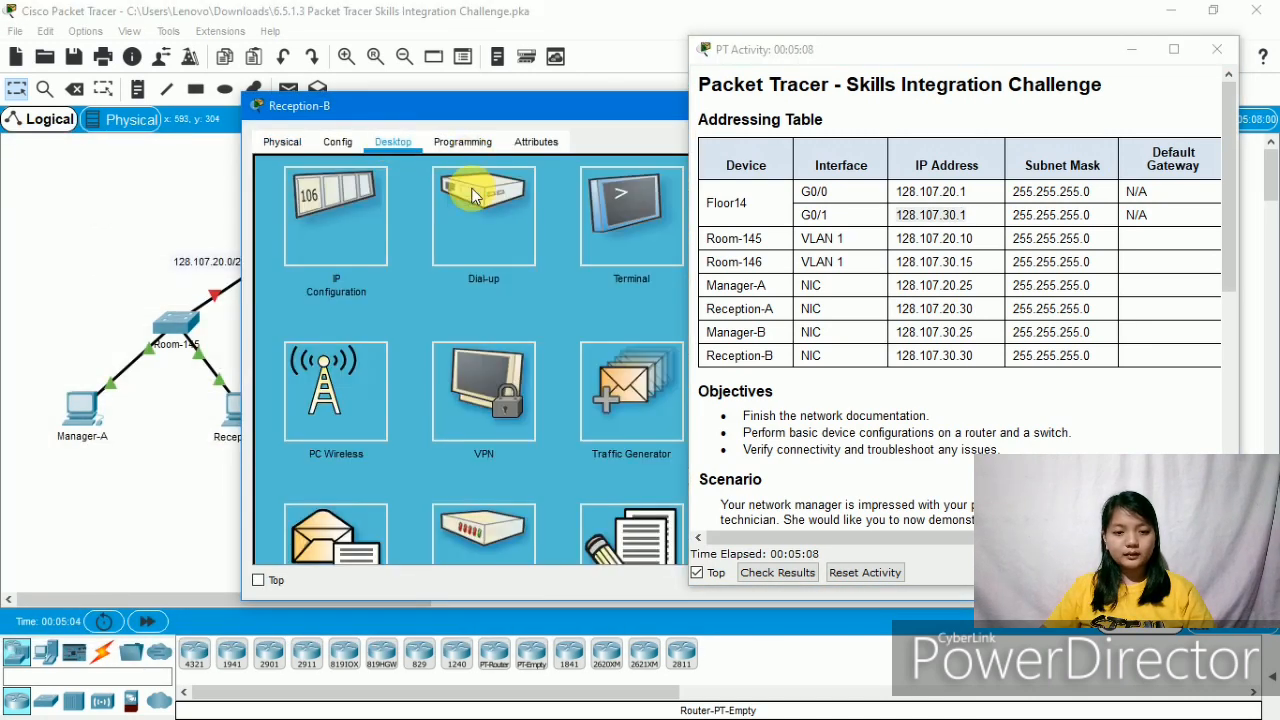
pyautogui.click(336, 183)
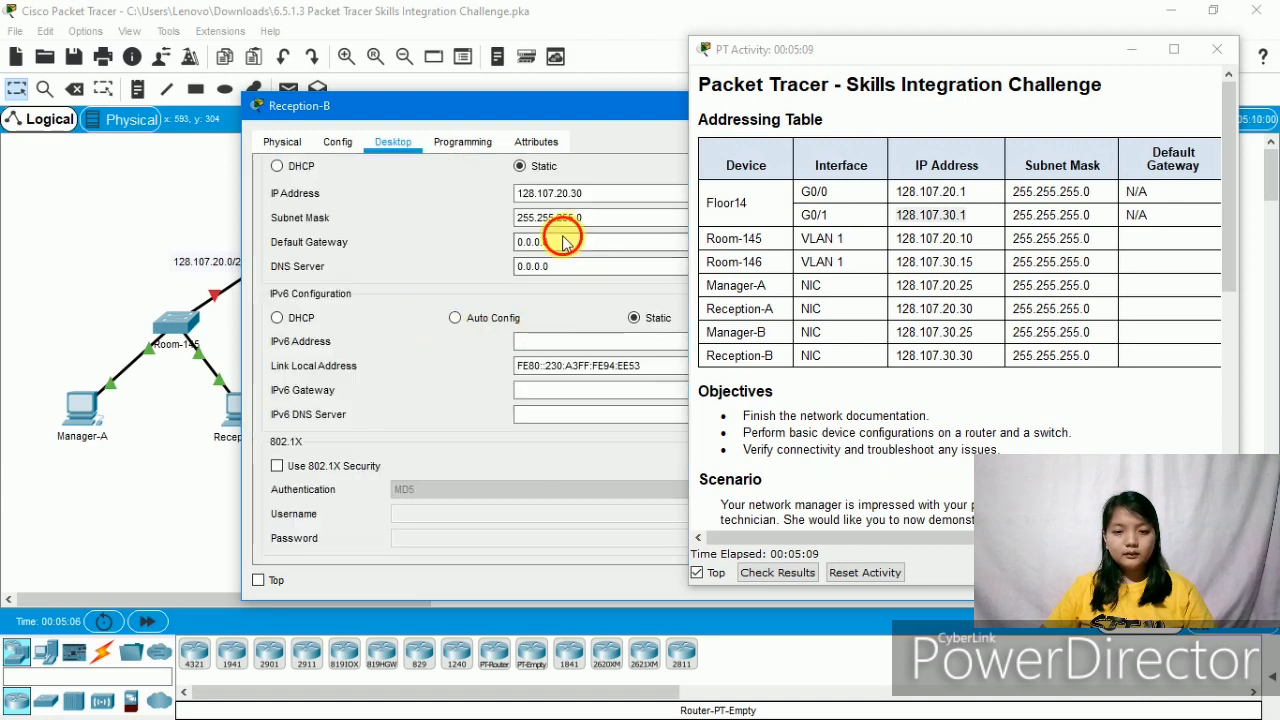
pyautogui.moveTo(563, 251); pyautogui.dragTo(418, 242)
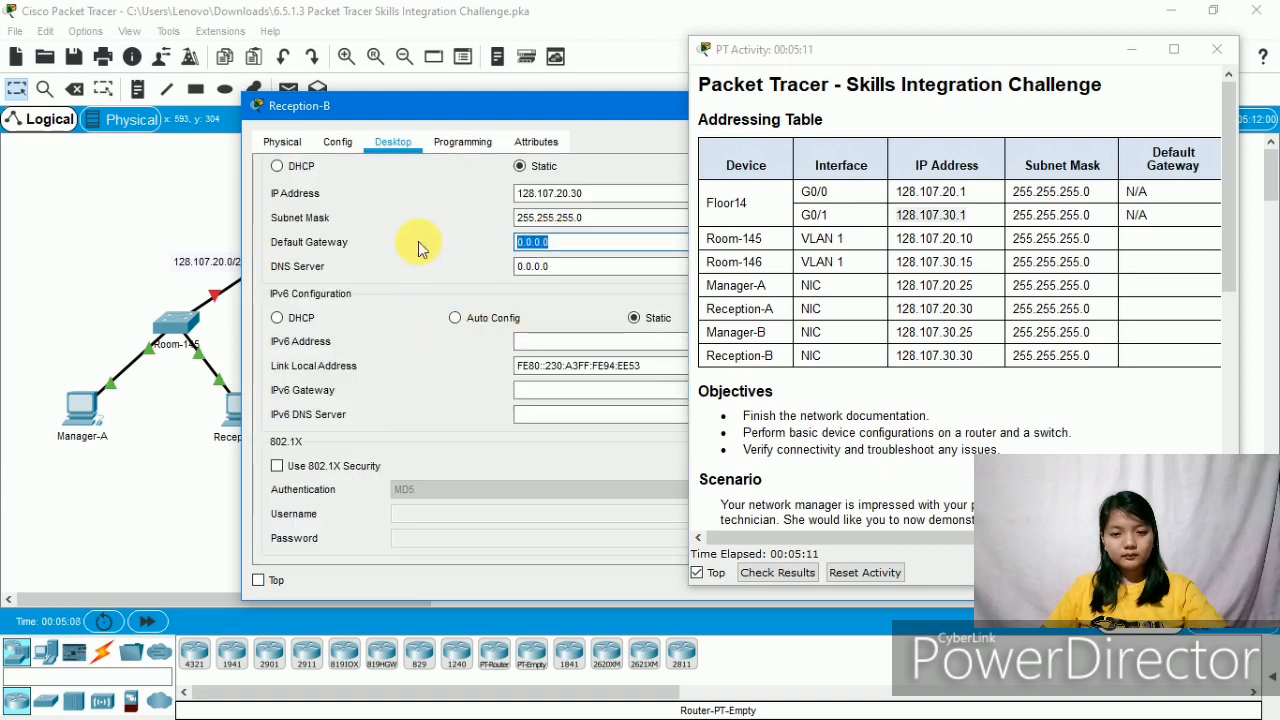
pyautogui.write('128.107.30.1')
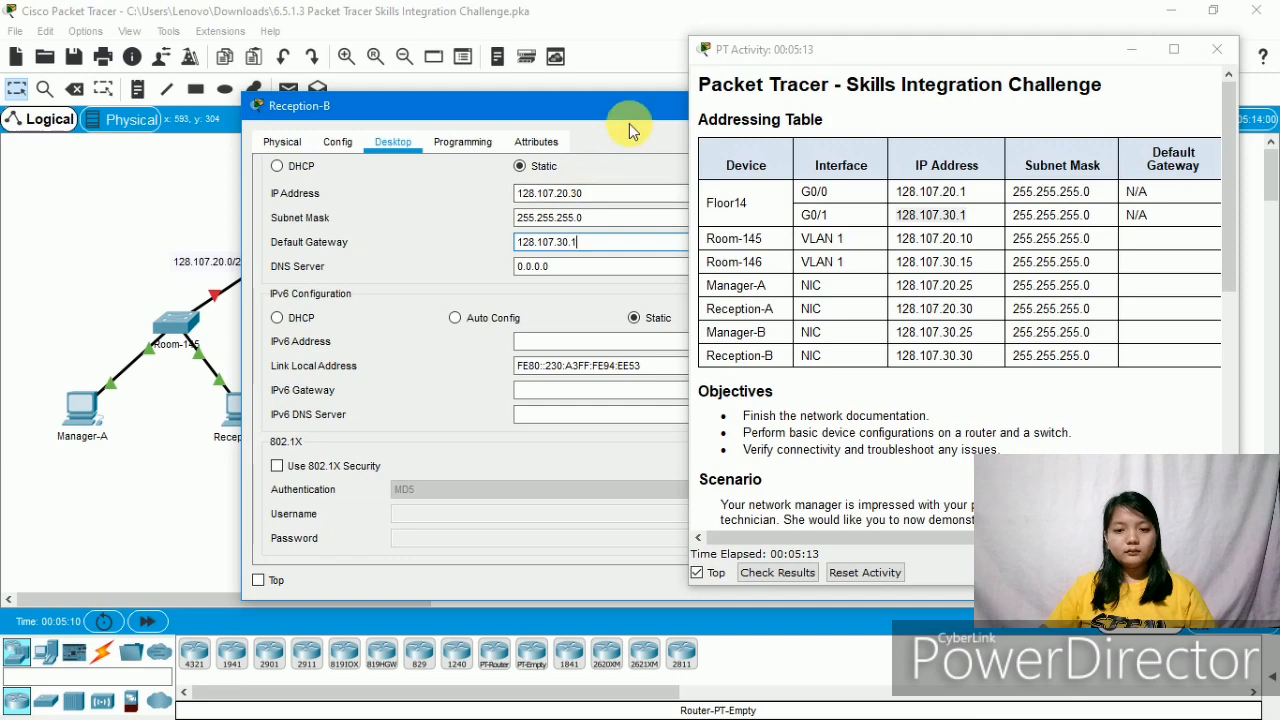
pyautogui.moveTo(629, 115); pyautogui.dragTo(167, 168)
pyautogui.click(554, 158)
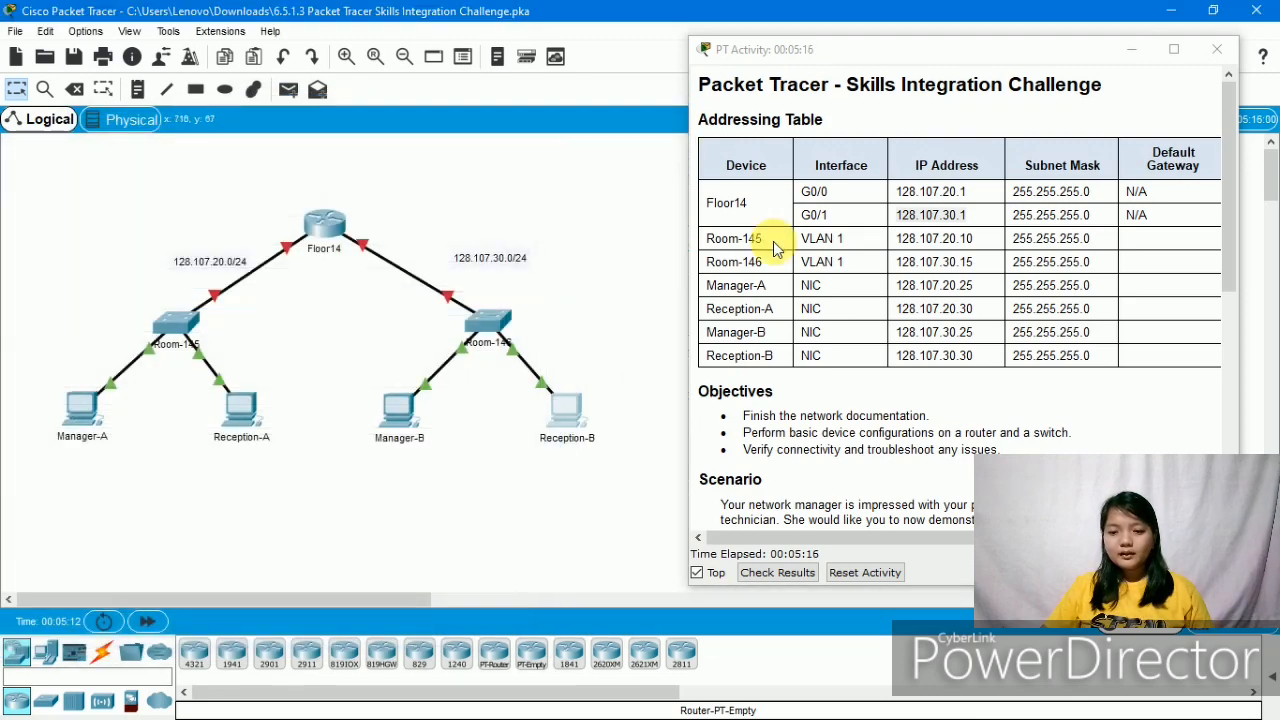
# - Scroll to the Requirements and highlight the one about naming Floor14 and Room-146
pyautogui.scroll(-5, 938, 315)
pyautogui.scroll(-3, 938, 315)
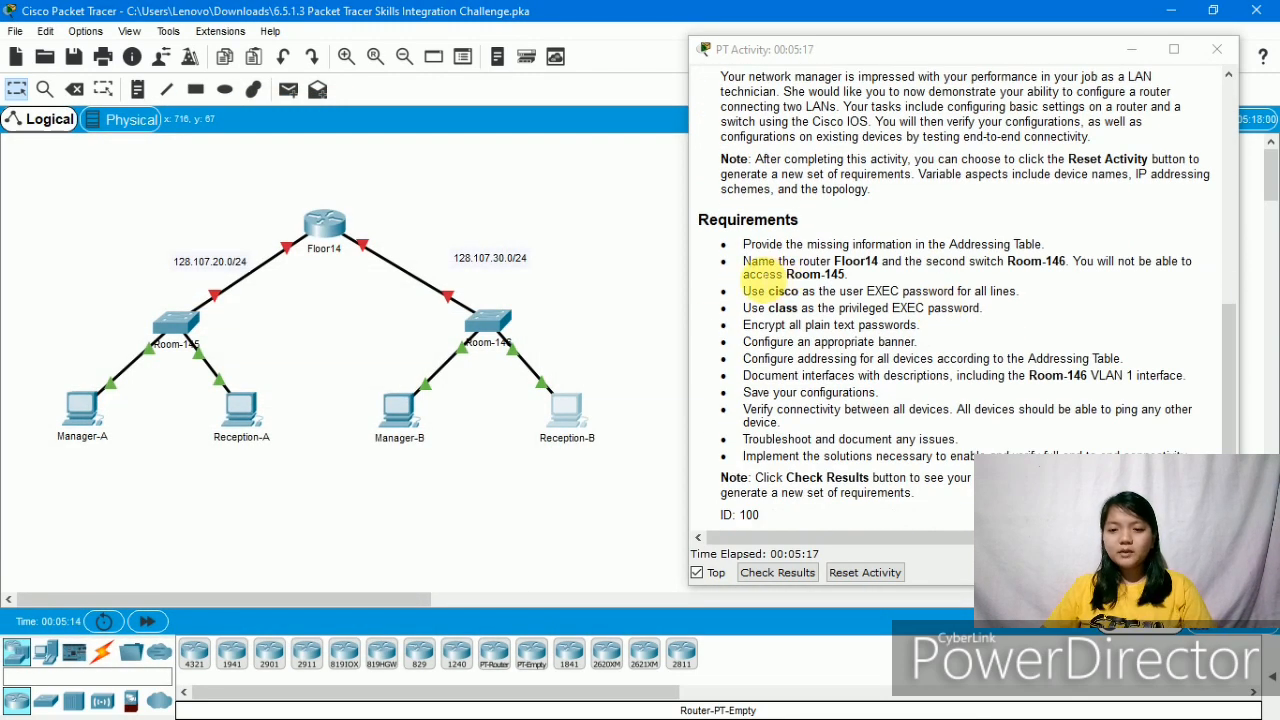
pyautogui.moveTo(757, 267); pyautogui.dragTo(1098, 307)
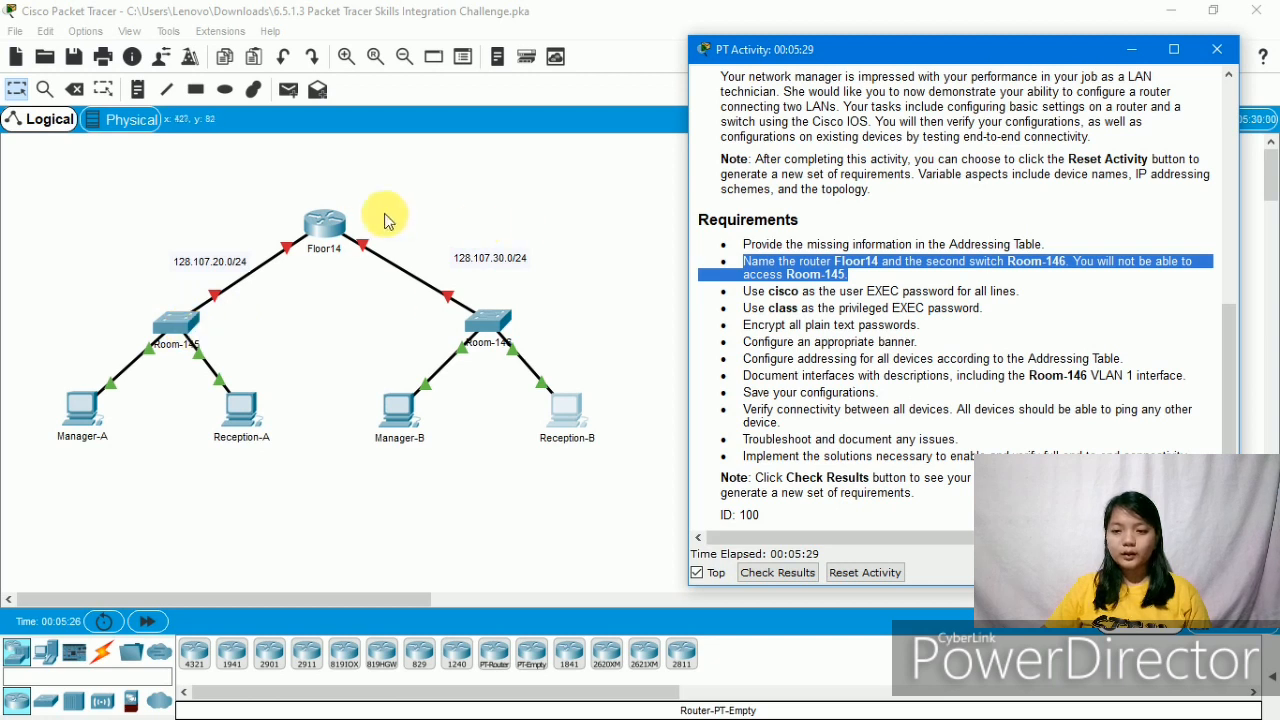
pyautogui.moveTo(877, 358); pyautogui.dragTo(886, 358)
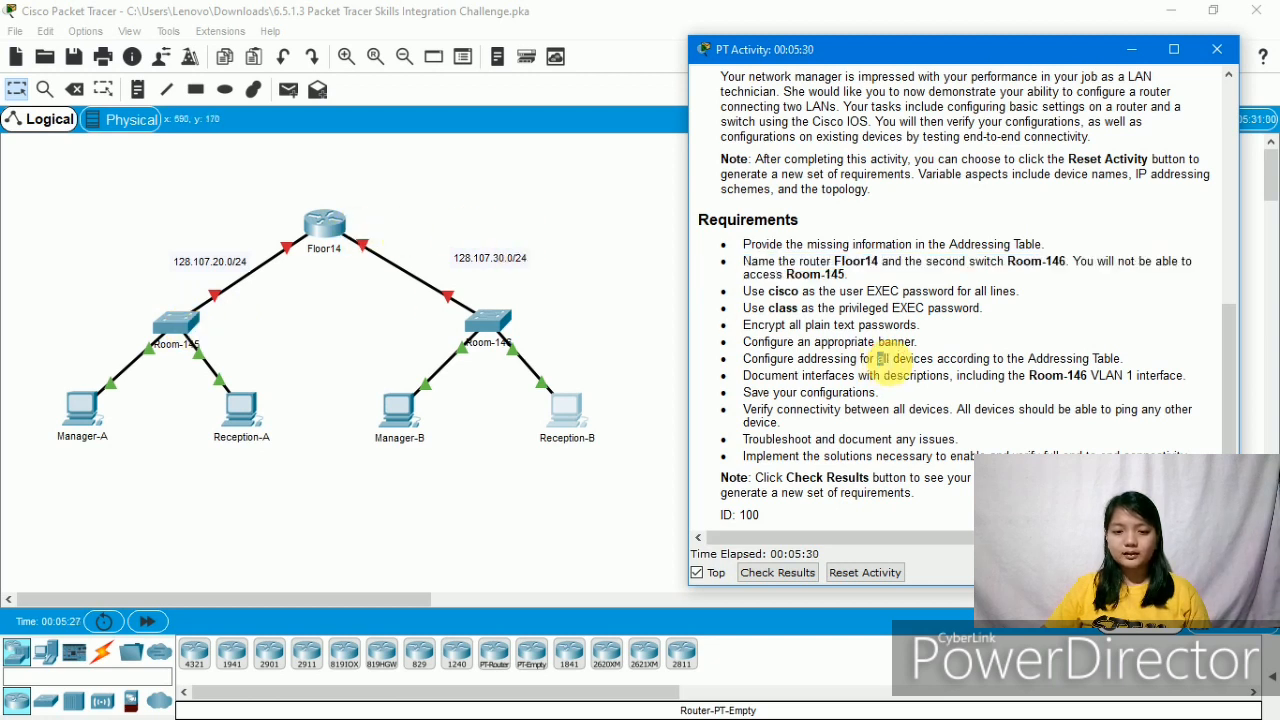
pyautogui.click(325, 215)
# - In the router's CLI, enter enable and config t, then set hostname Floor14
pyautogui.click(325, 220)
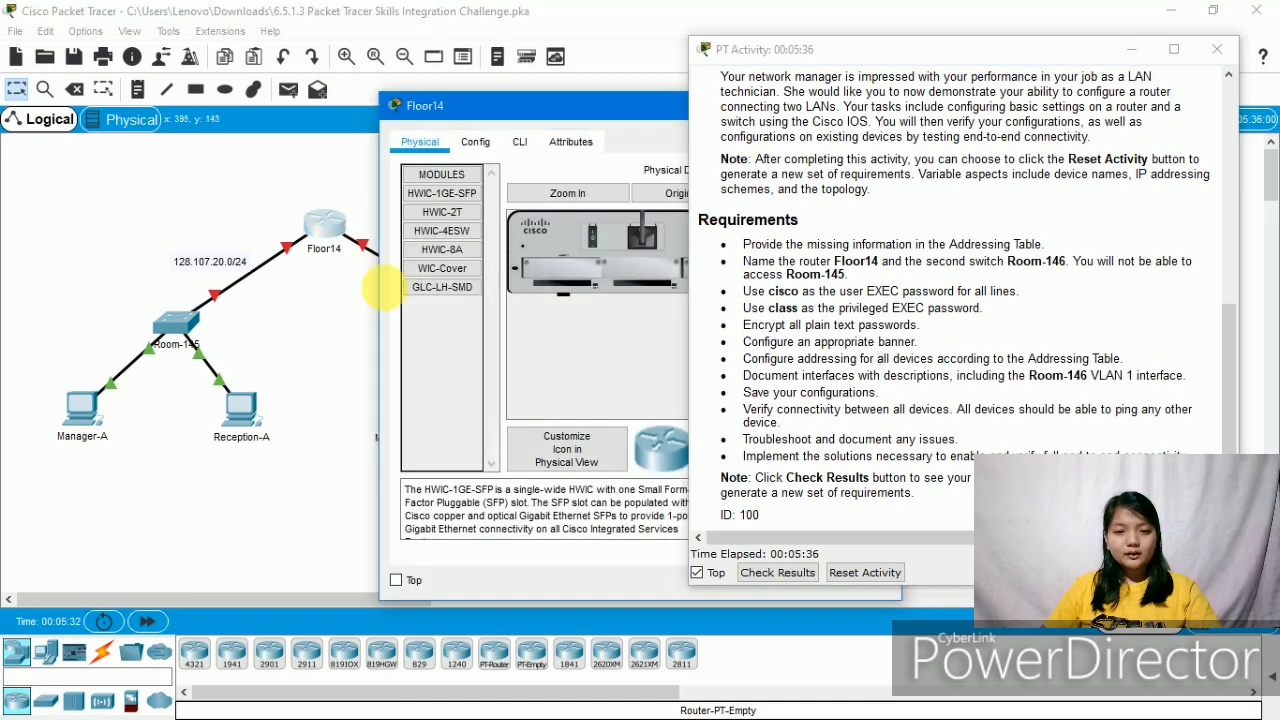
pyautogui.click(524, 144)
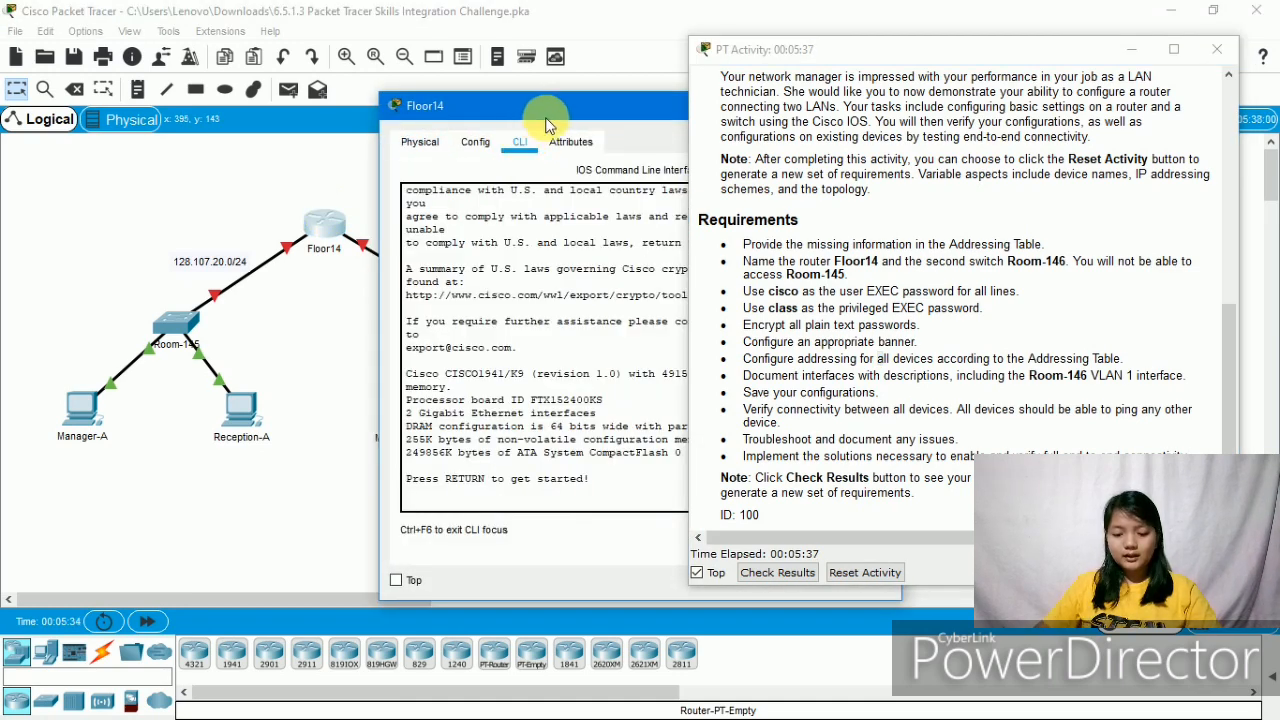
pyautogui.press('Return')
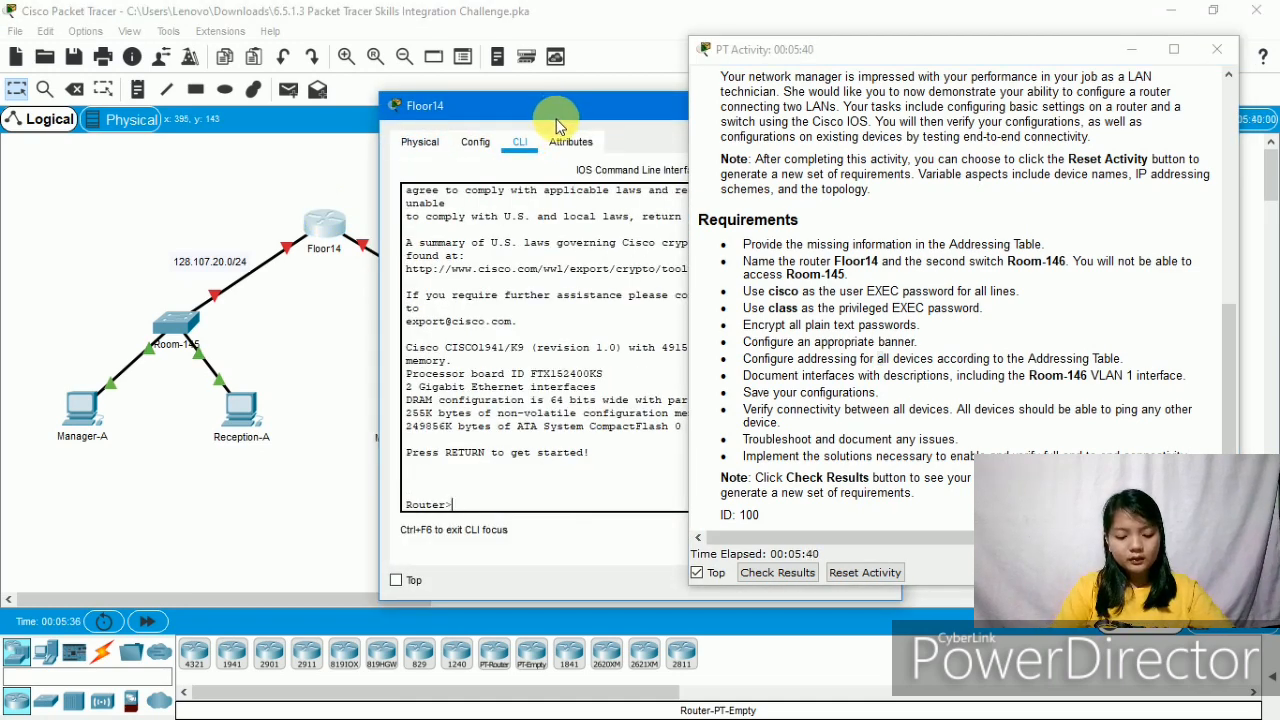
pyautogui.write('en')
pyautogui.press('Return')
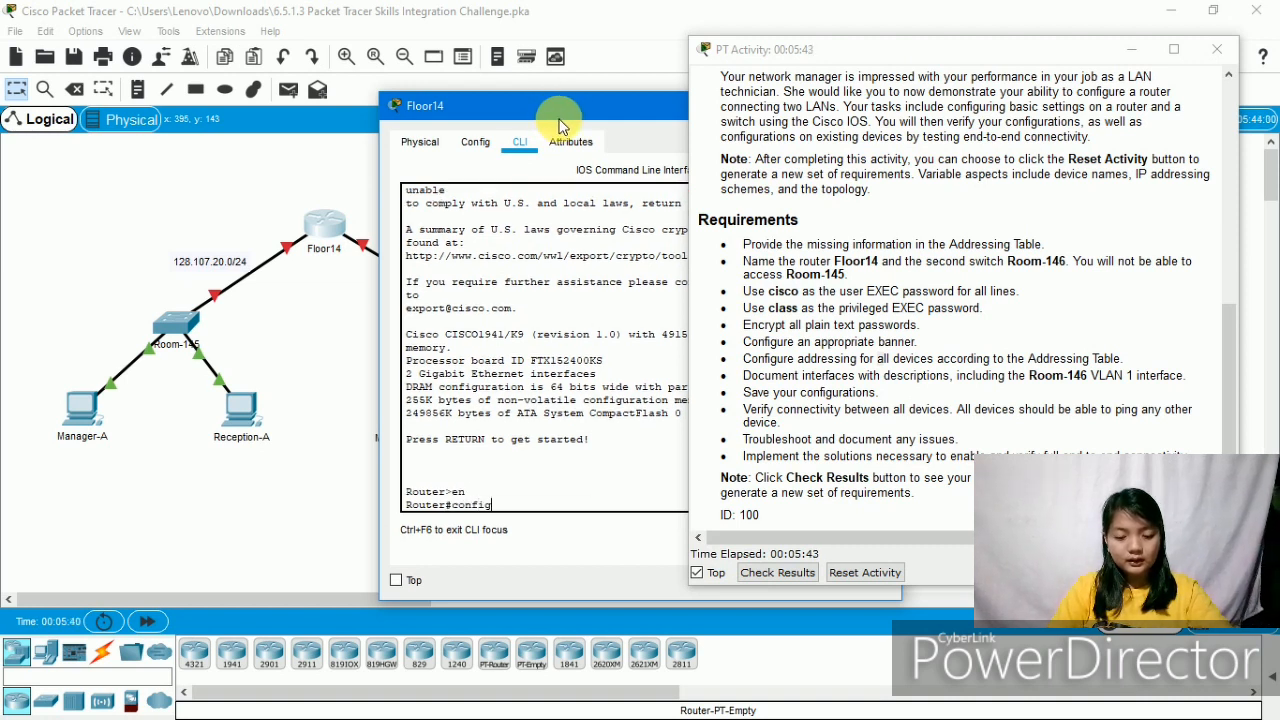
pyautogui.write('config t')
pyautogui.press('Return')
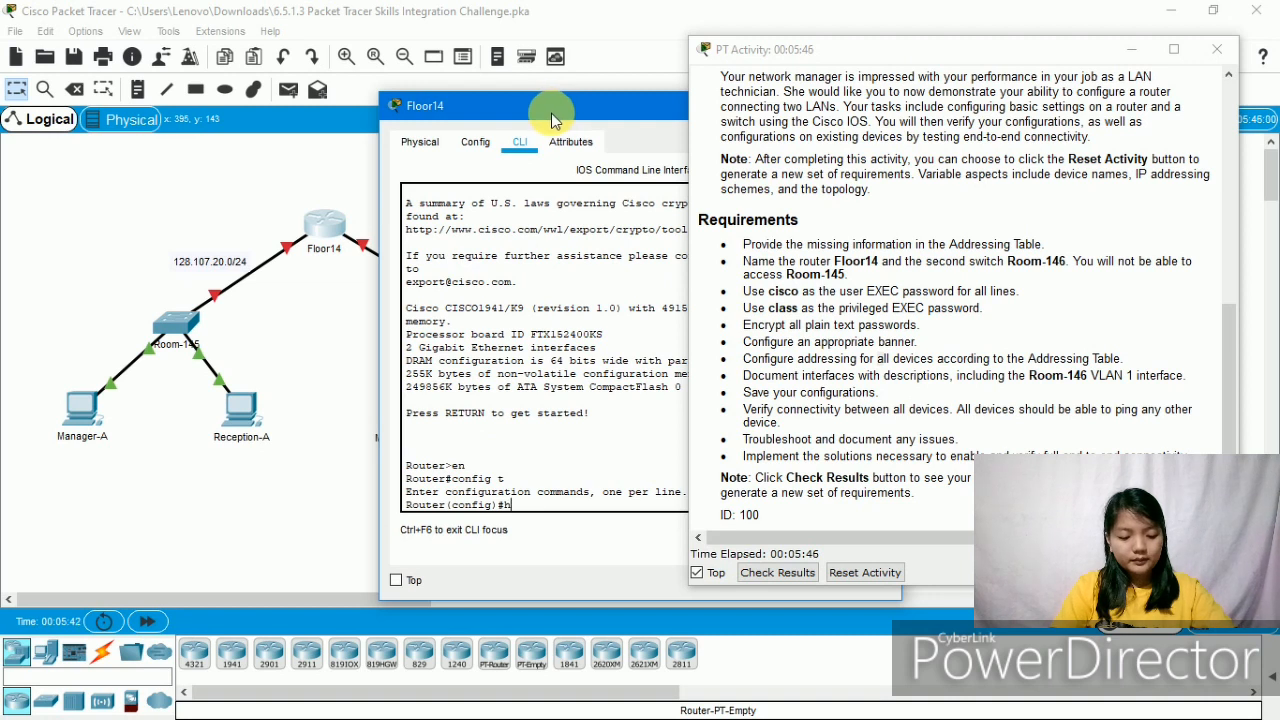
pyautogui.write('hostname')
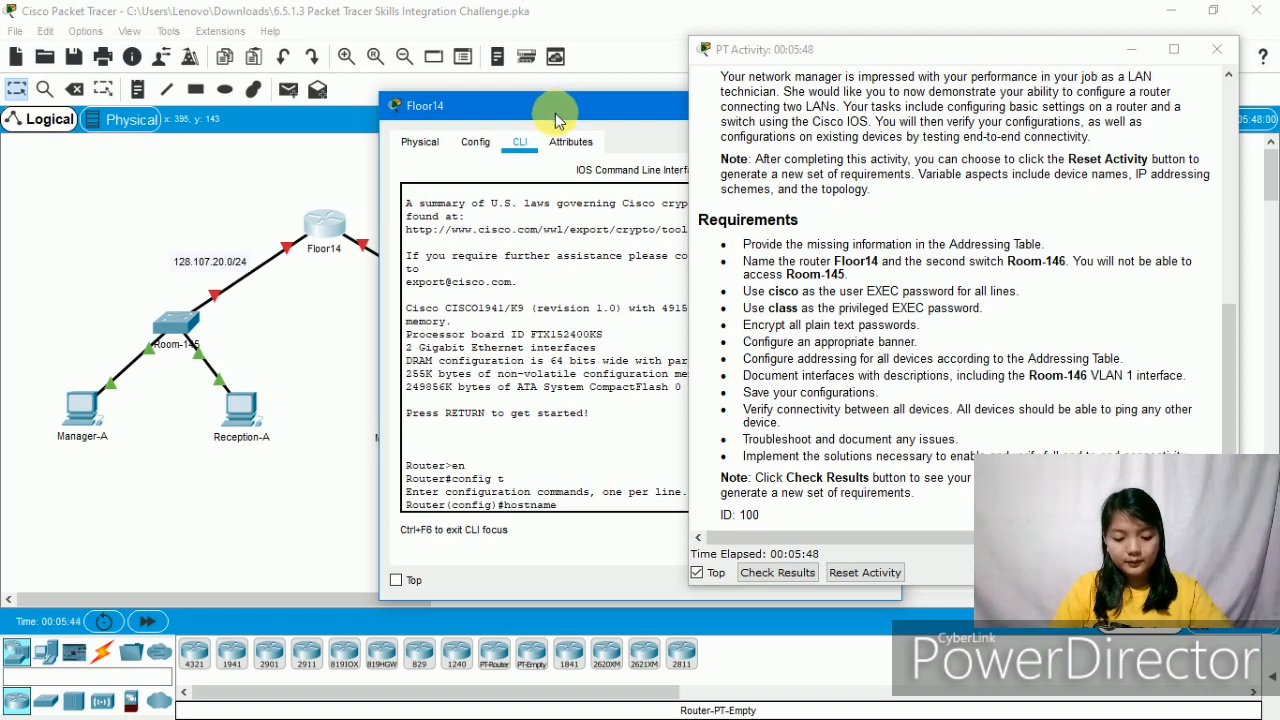
pyautogui.write(' Flo')
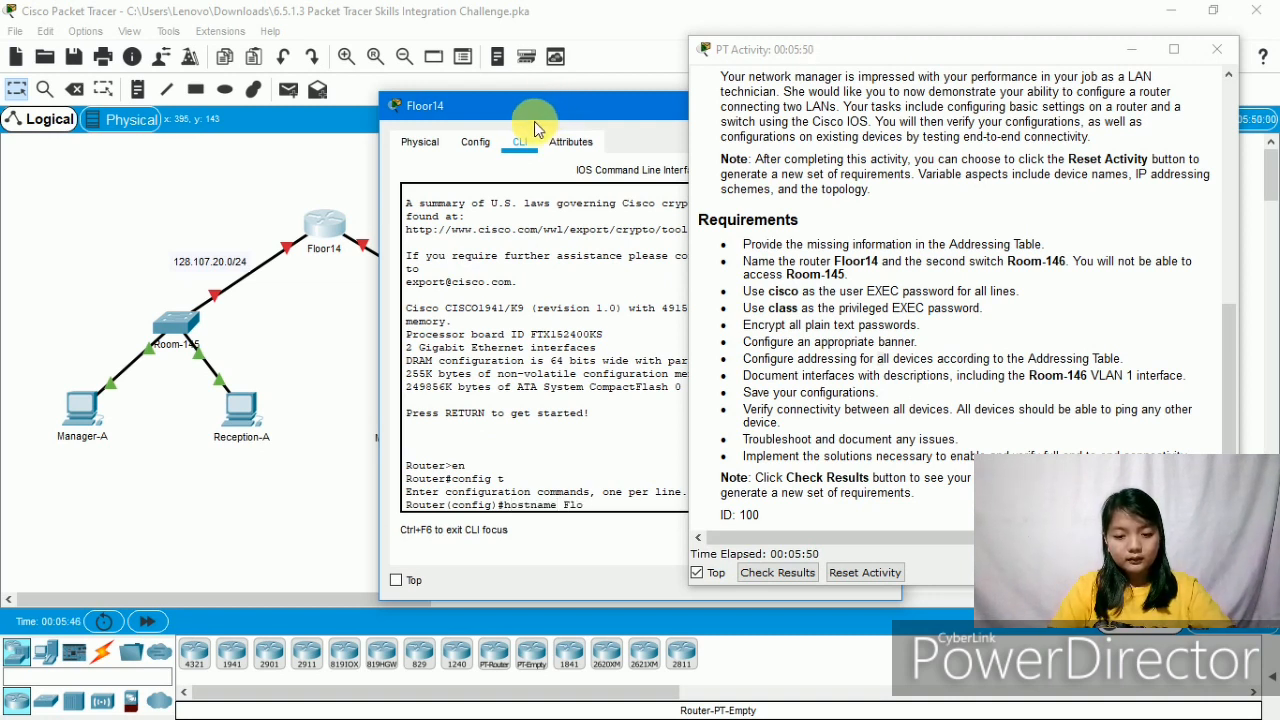
pyautogui.write('or14')
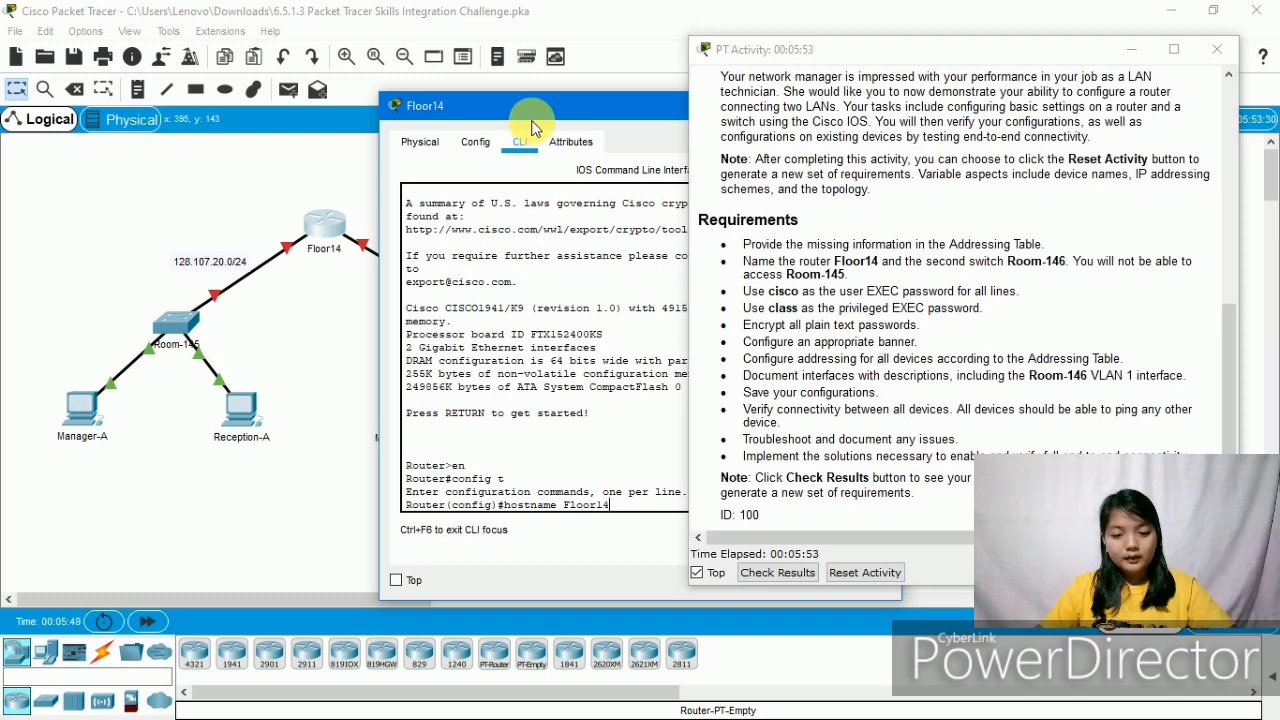
pyautogui.press('Return')
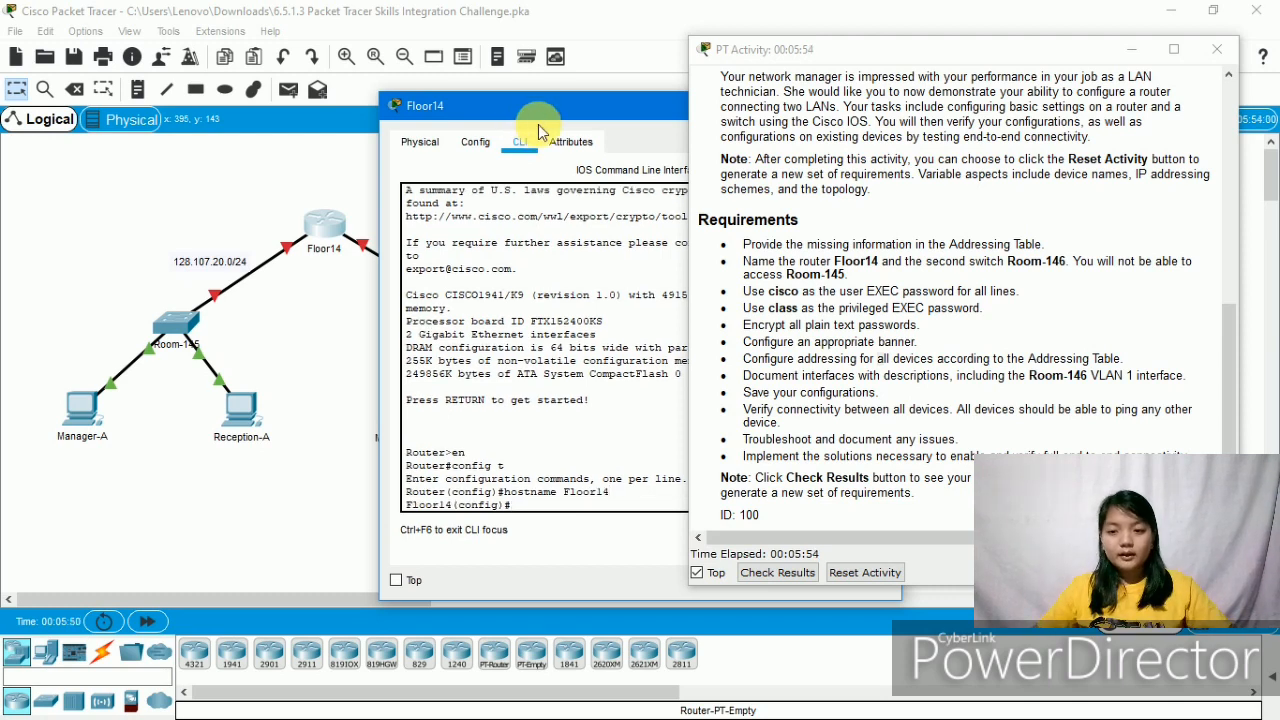
pyautogui.moveTo(590, 110); pyautogui.dragTo(340, 380)
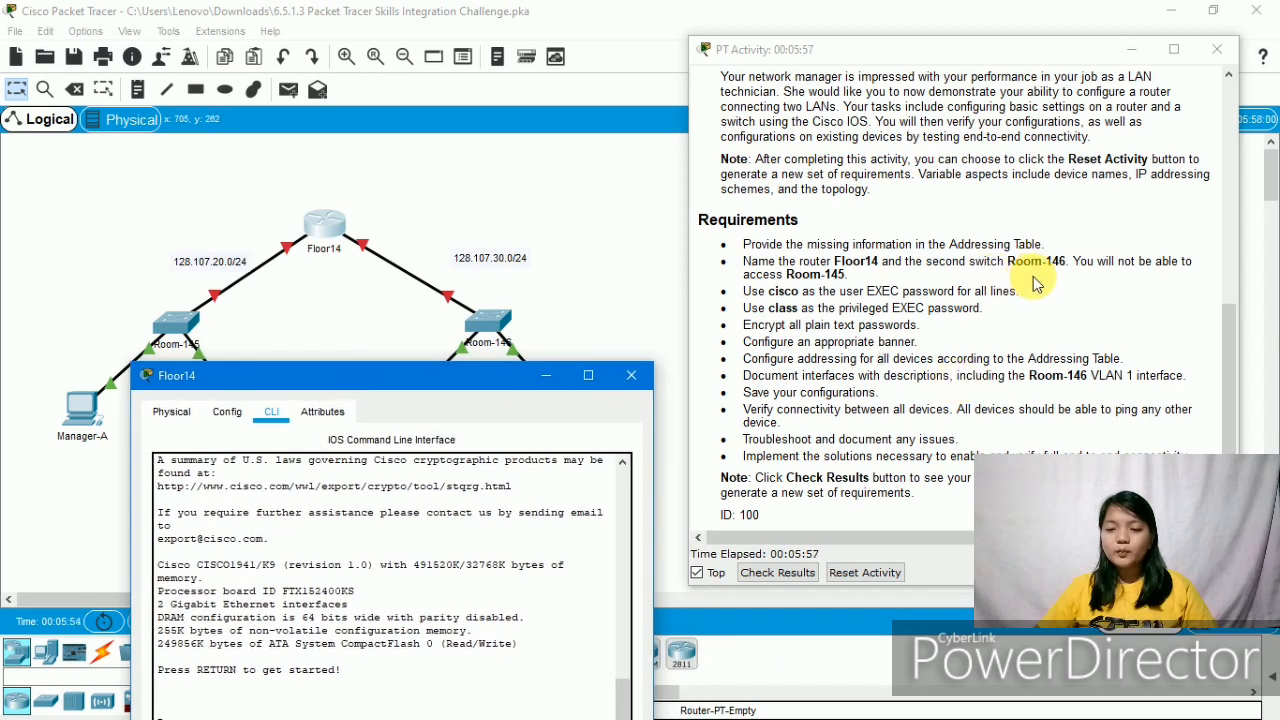
# - In the switch's CLI, enter enable and config t, then set hostname Room-146
pyautogui.click(484, 313)
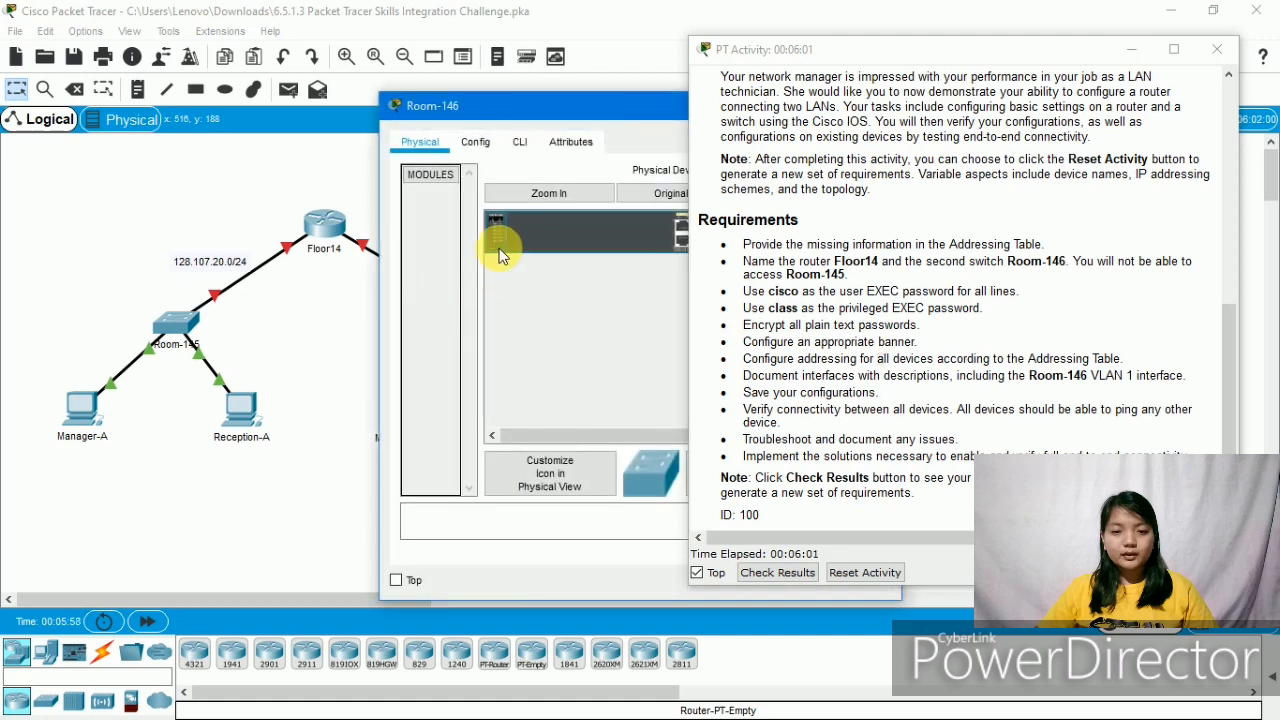
pyautogui.click(519, 142)
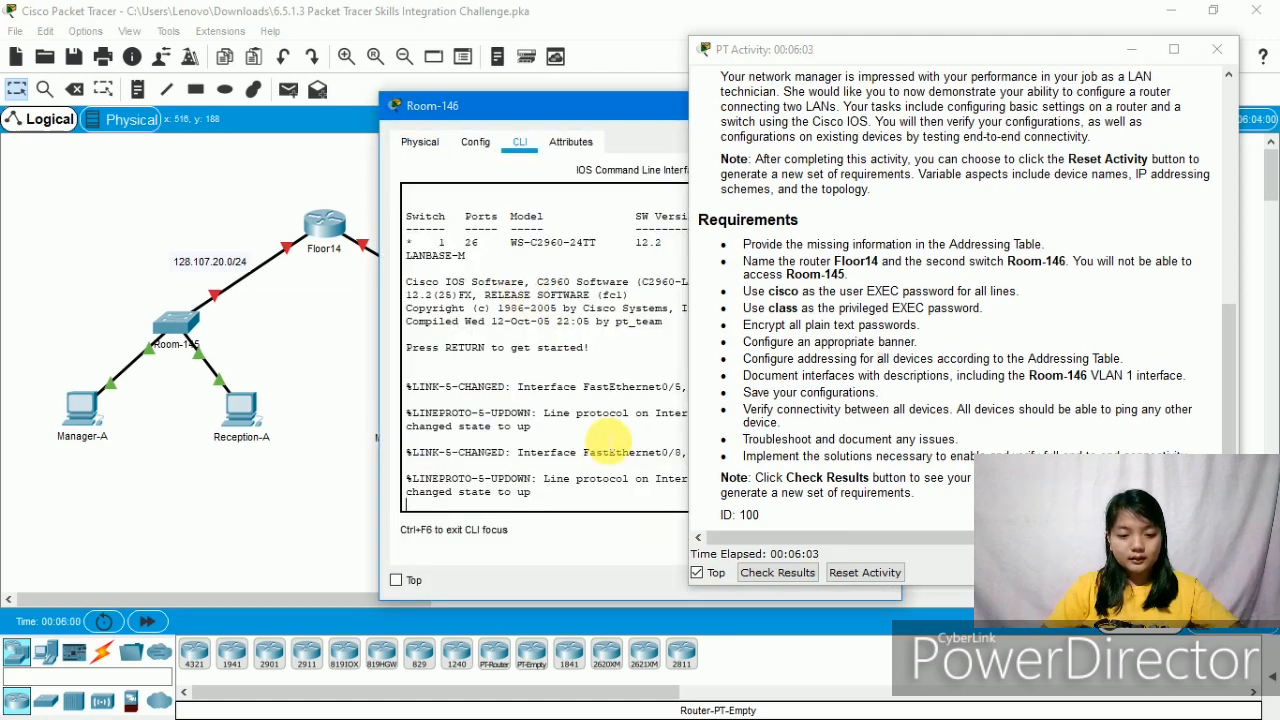
pyautogui.press('Return')
pyautogui.write('en')
pyautogui.press('Return')
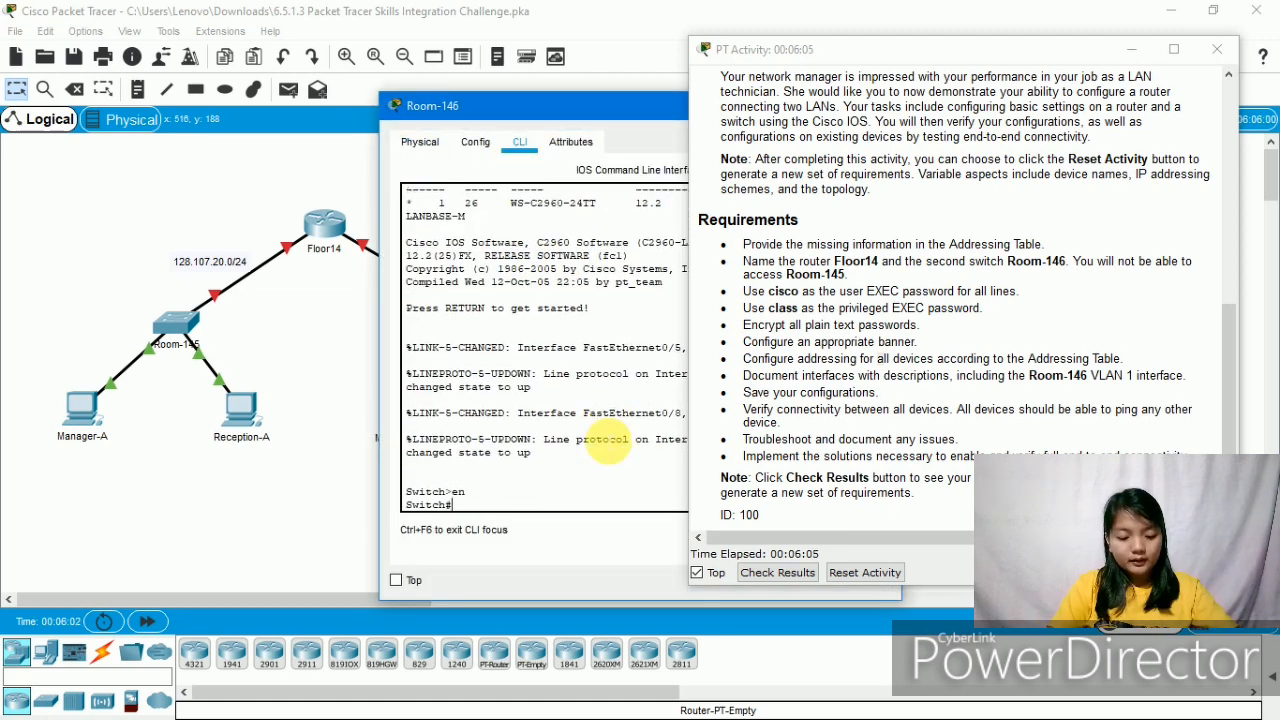
pyautogui.write('c')
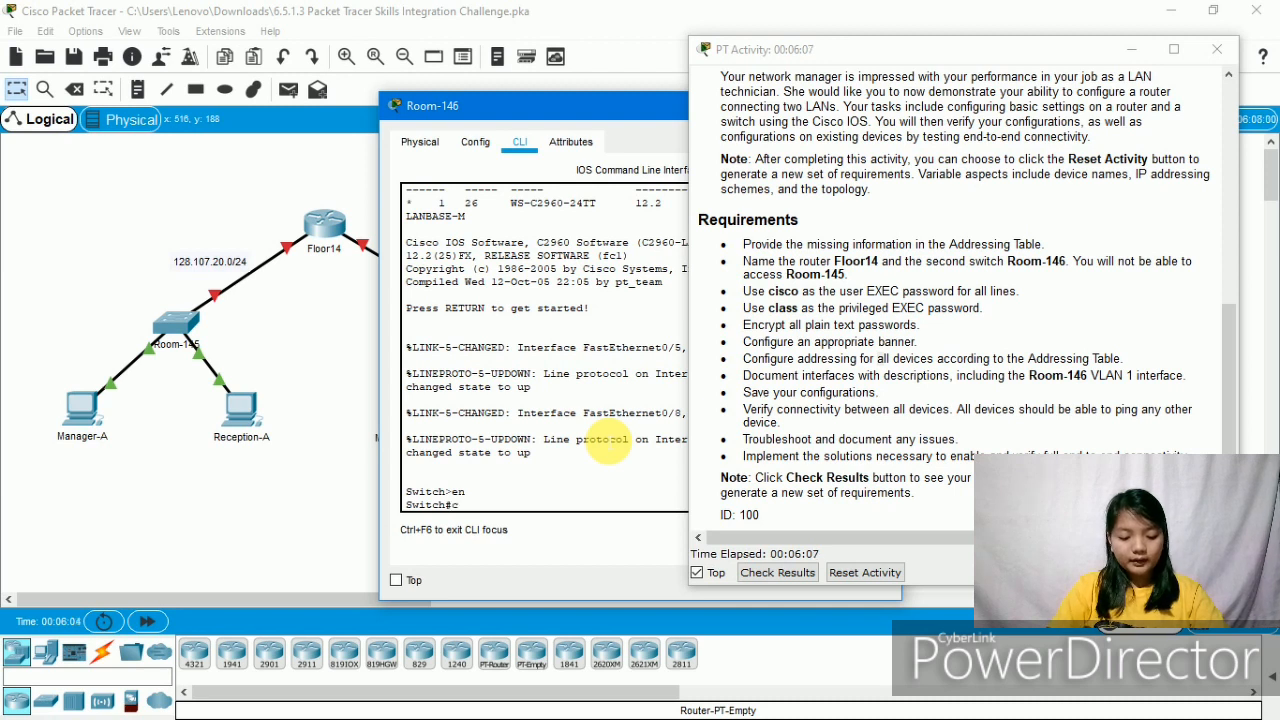
pyautogui.write('onf')
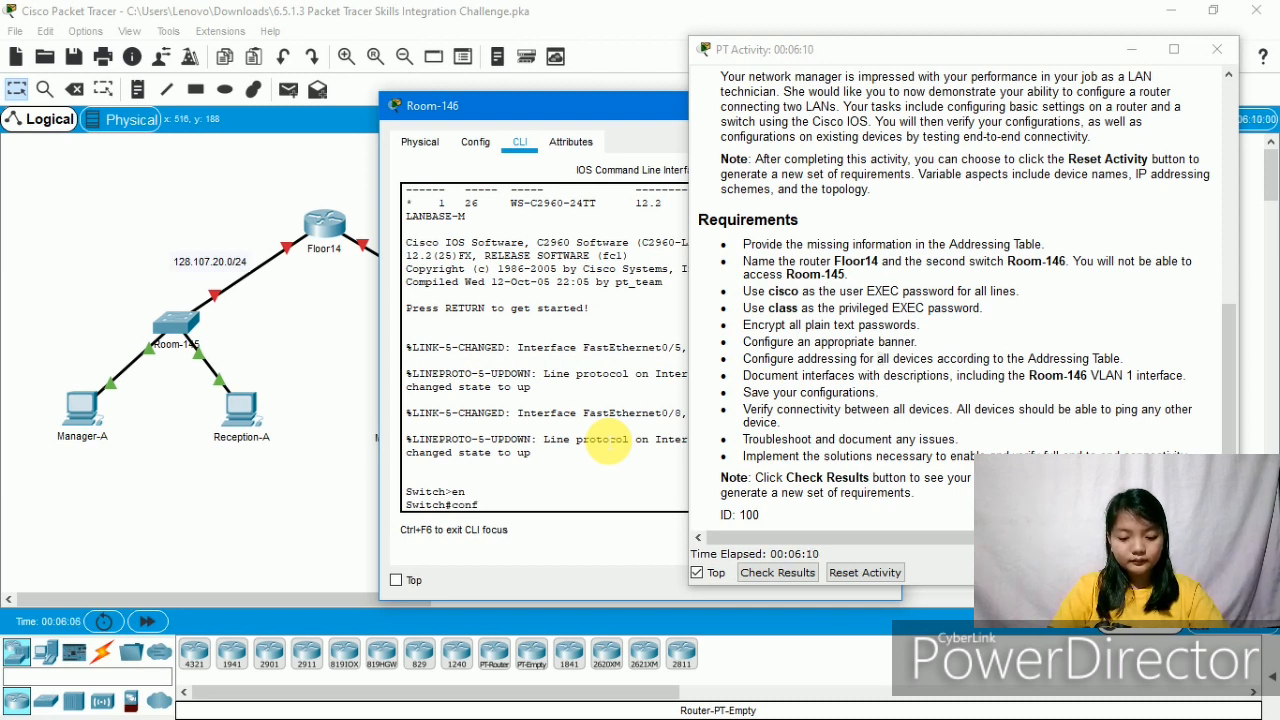
pyautogui.write('ig t')
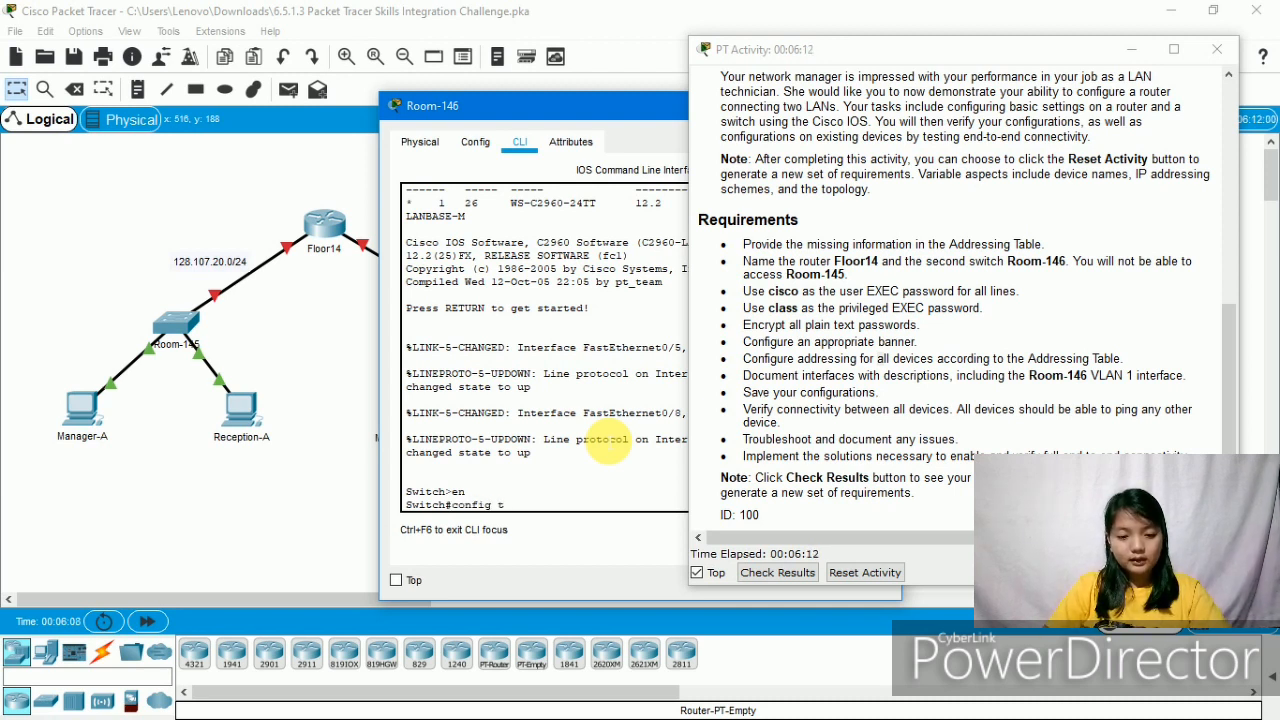
pyautogui.press('Return')
pyautogui.write('hos')
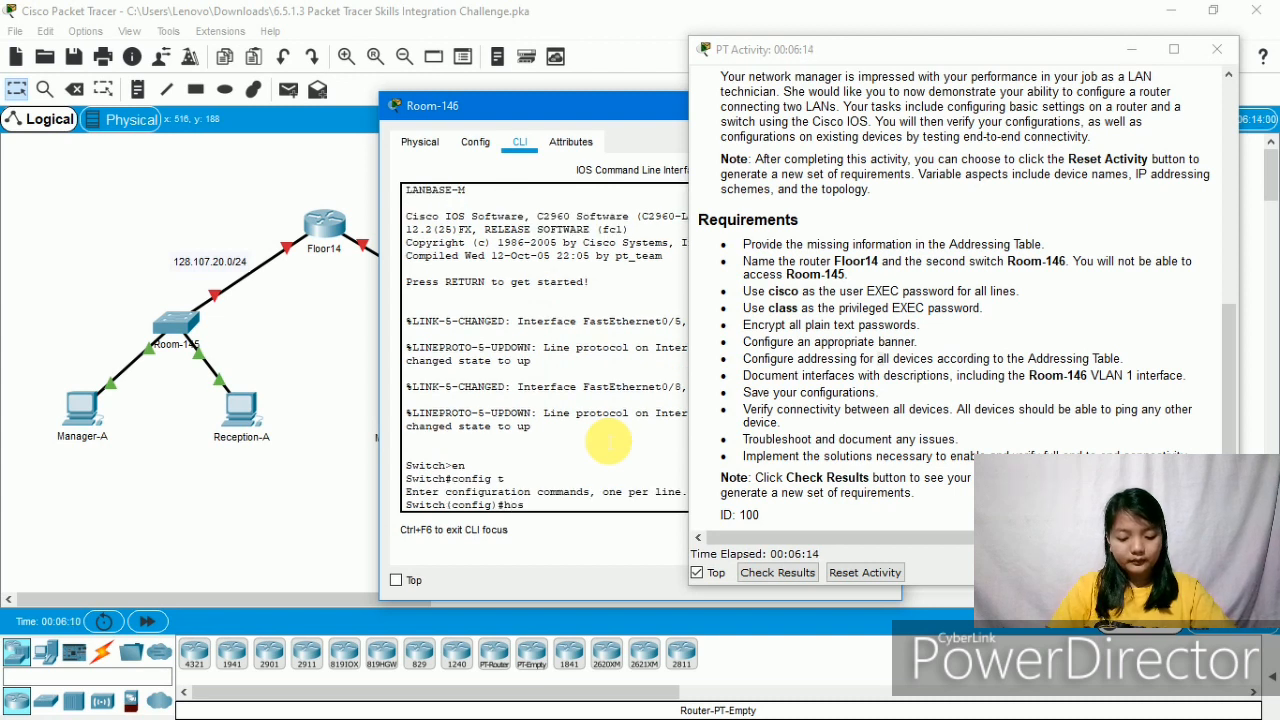
pyautogui.write('tname ')
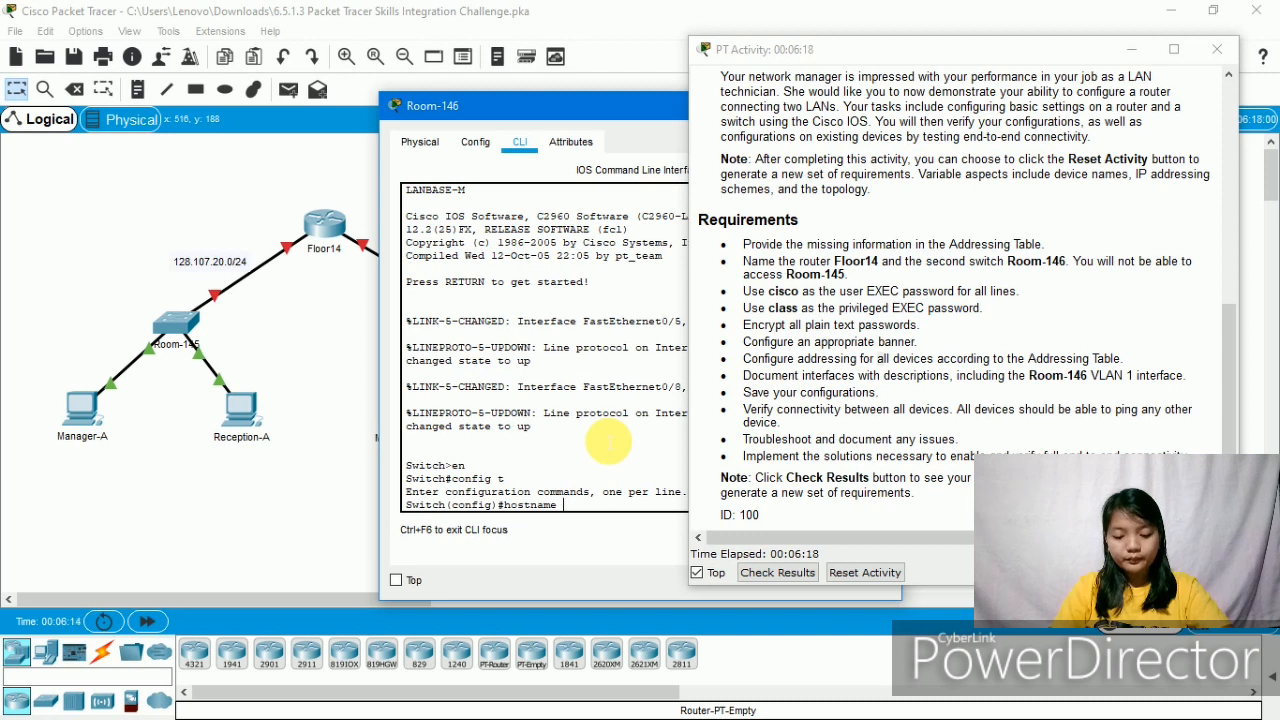
pyautogui.write('Room-')
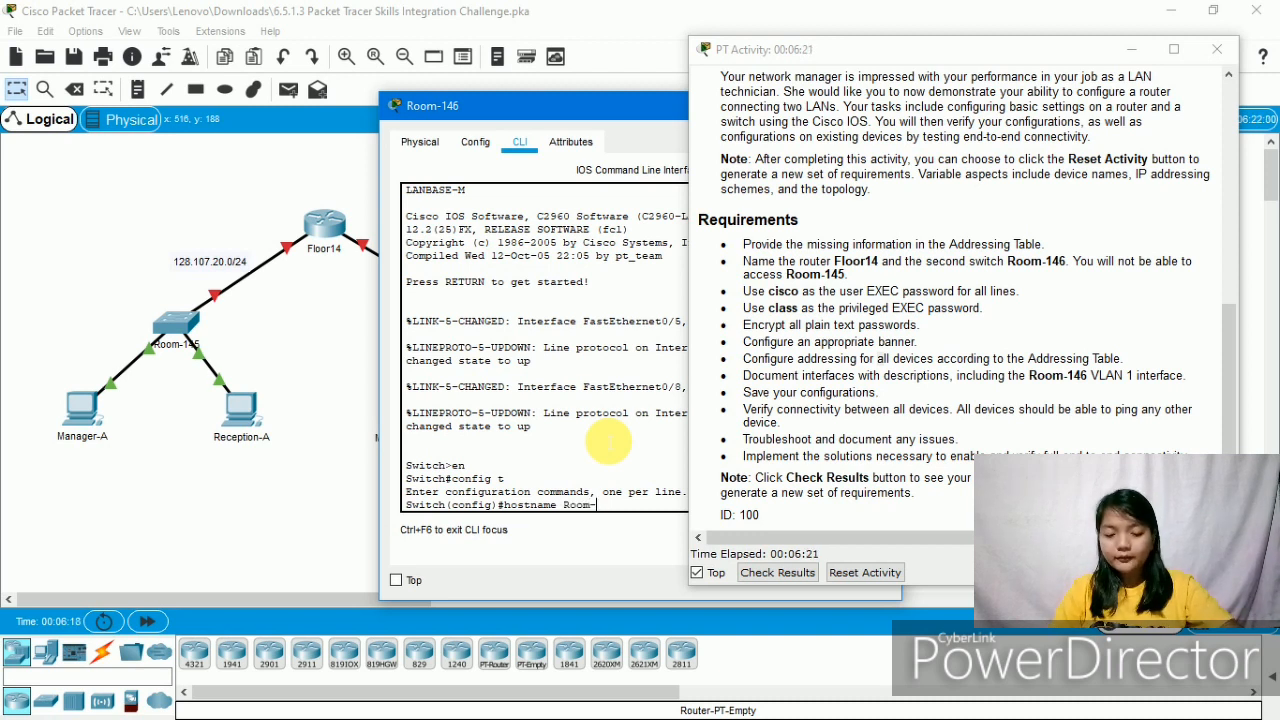
pyautogui.write('1')
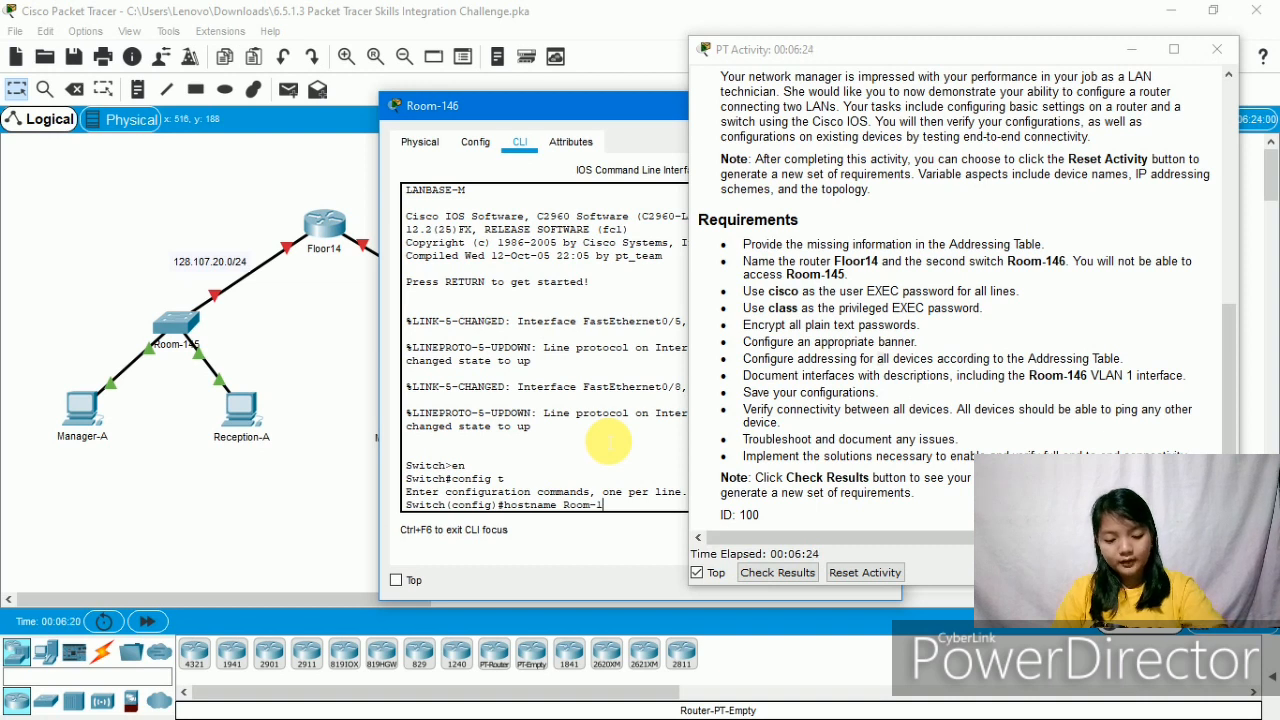
pyautogui.write('46')
pyautogui.press('Return')
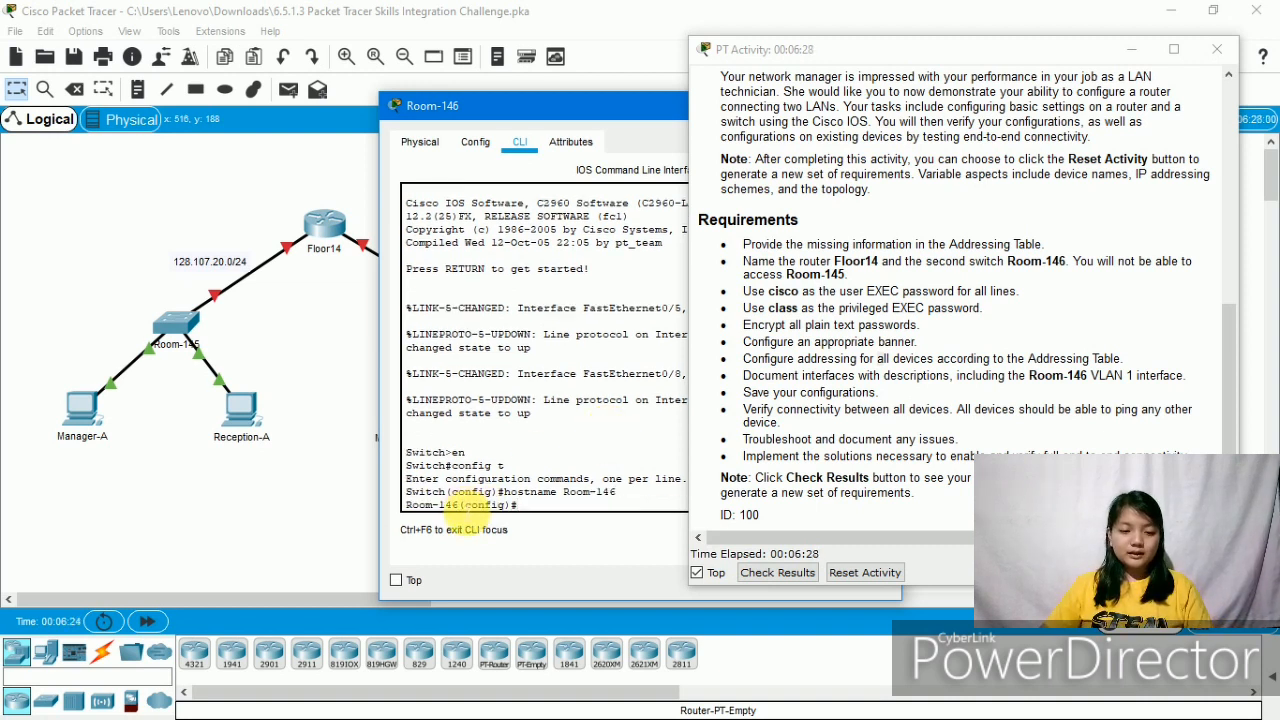
pyautogui.moveTo(460, 503); pyautogui.dragTo(404, 507)
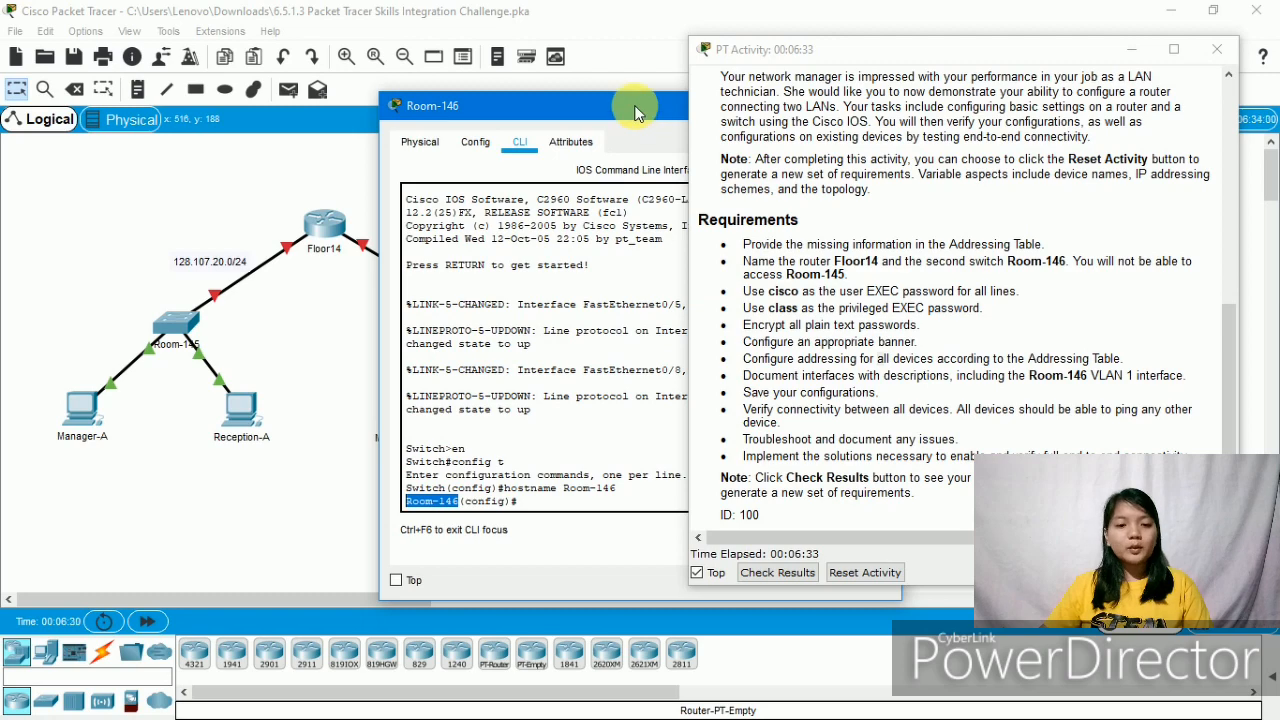
pyautogui.moveTo(636, 107); pyautogui.dragTo(648, 559)
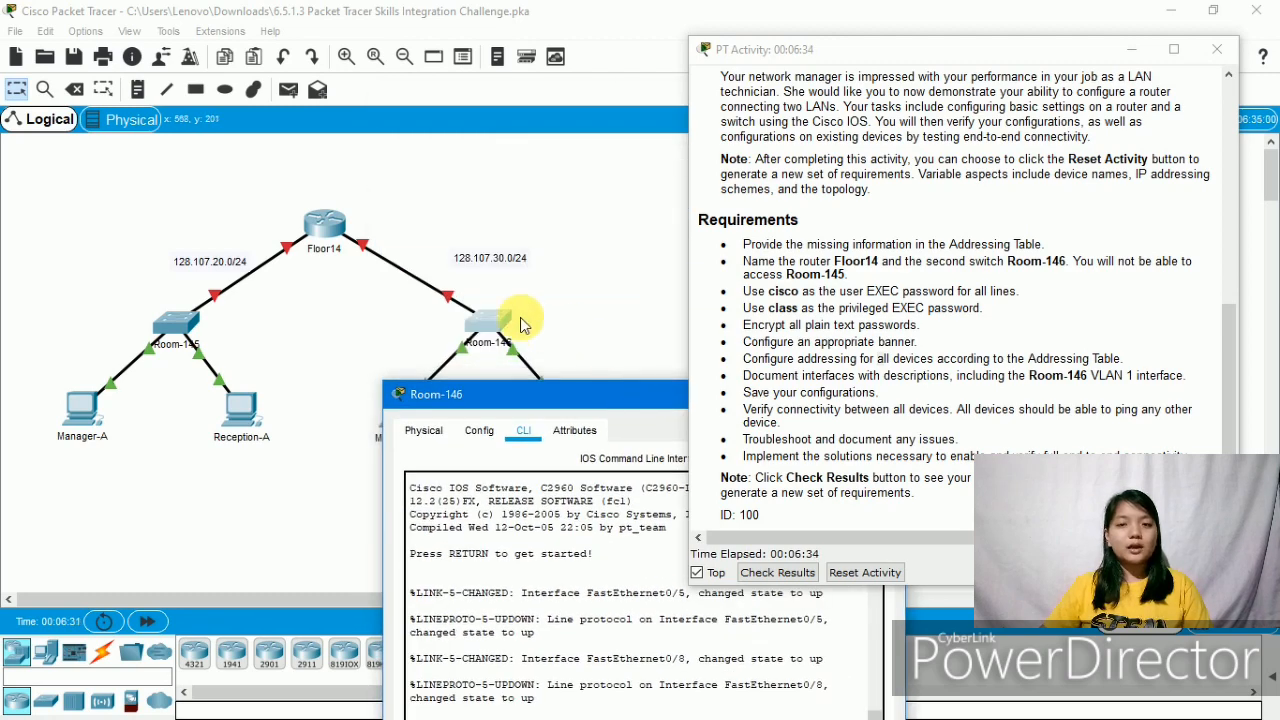
# - Open Floor14's command line and mark the two password requirements in the task list
pyautogui.doubleClick(340, 238)
pyautogui.moveTo(337, 380); pyautogui.dragTo(358, 27)
pyautogui.moveTo(742, 291); pyautogui.dragTo(1033, 310)
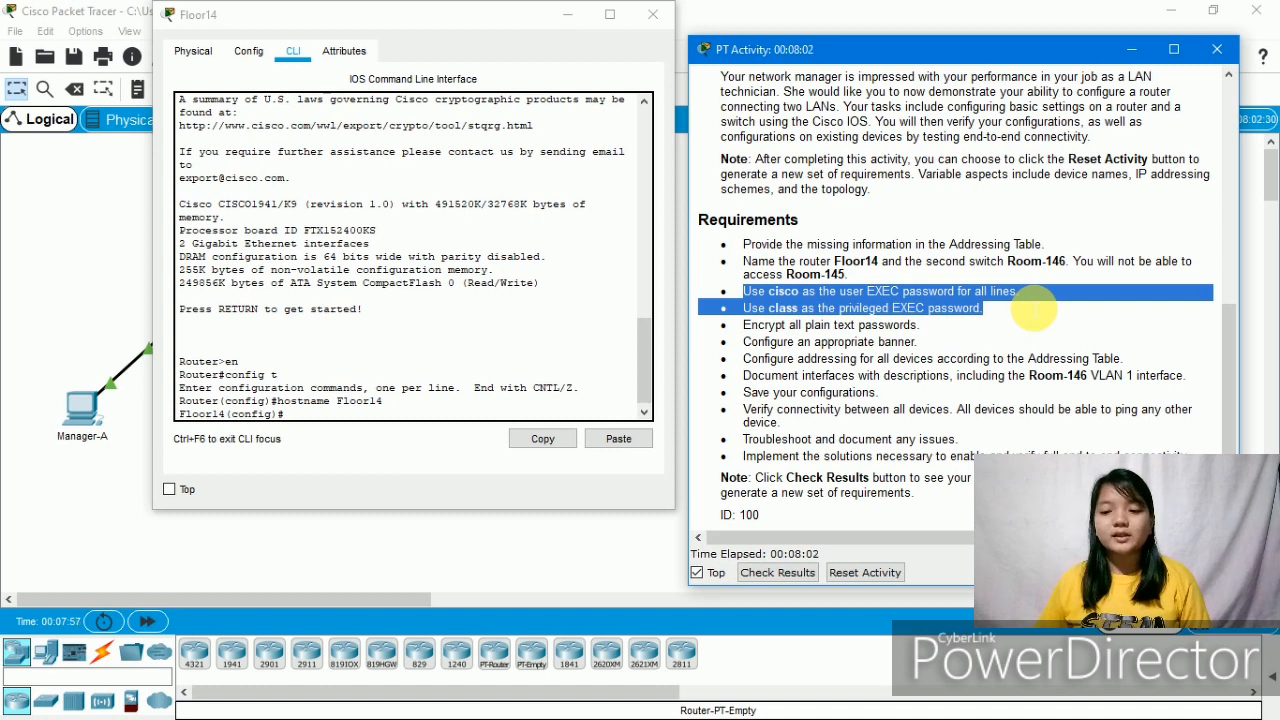
pyautogui.click(1033, 310)
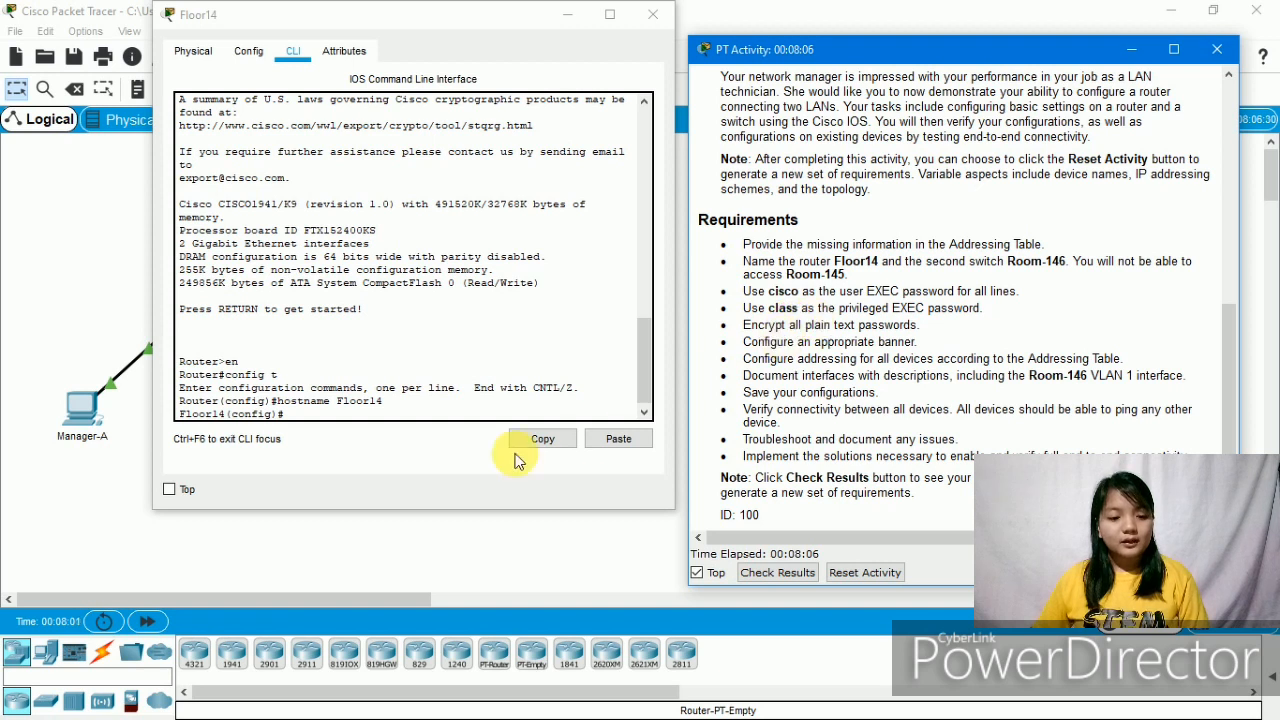
pyautogui.click(348, 425)
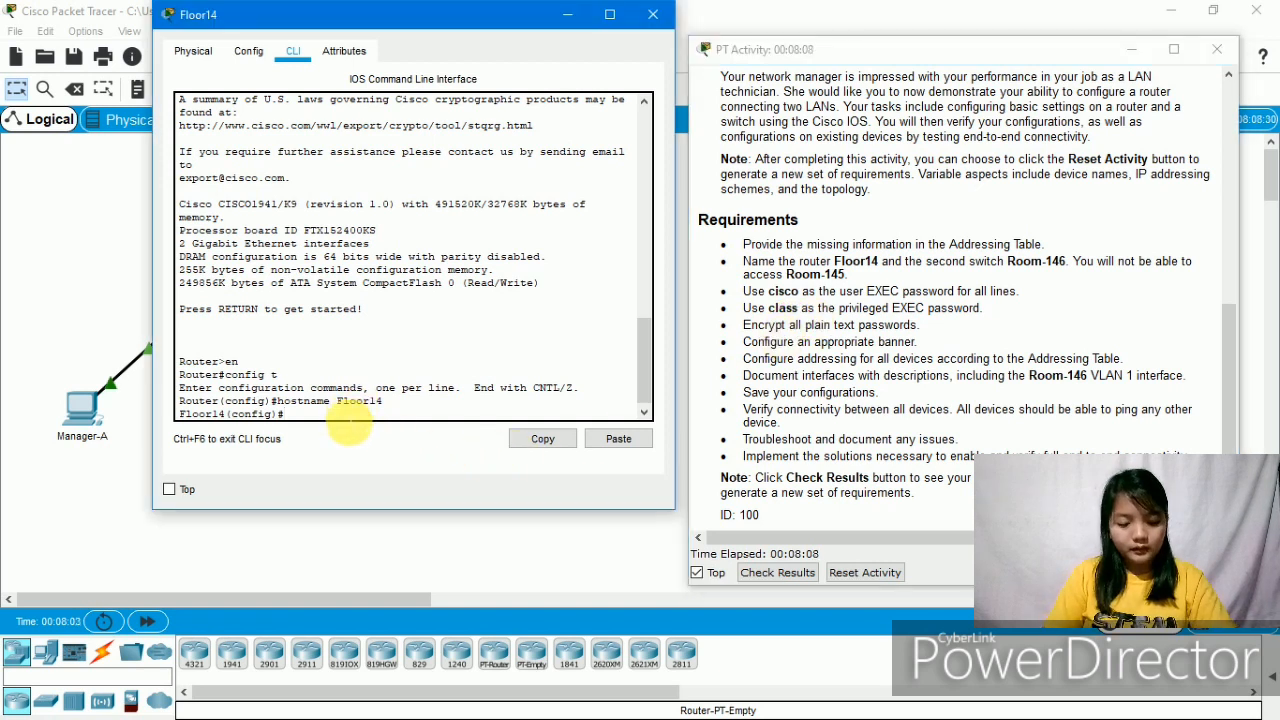
# - Set Floor14's encrypted enable secret to the required password, then enter line console 0
pyautogui.write('ena')
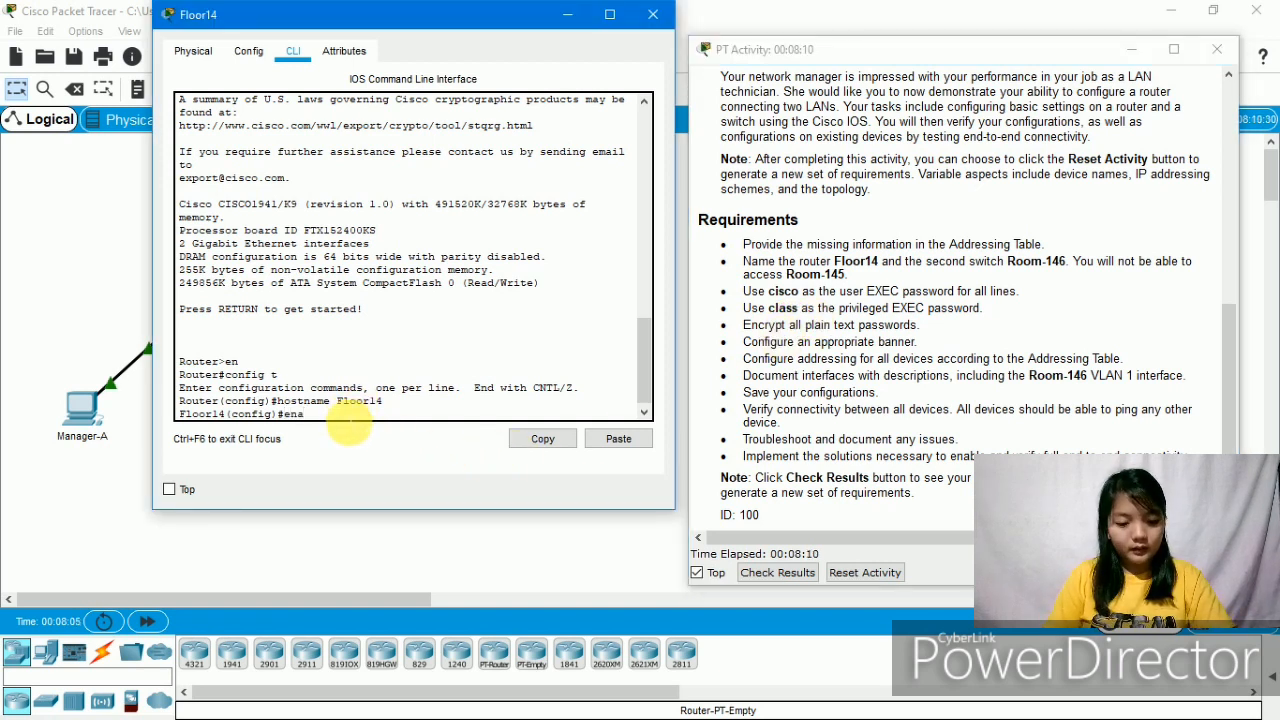
pyautogui.write('ble sec')
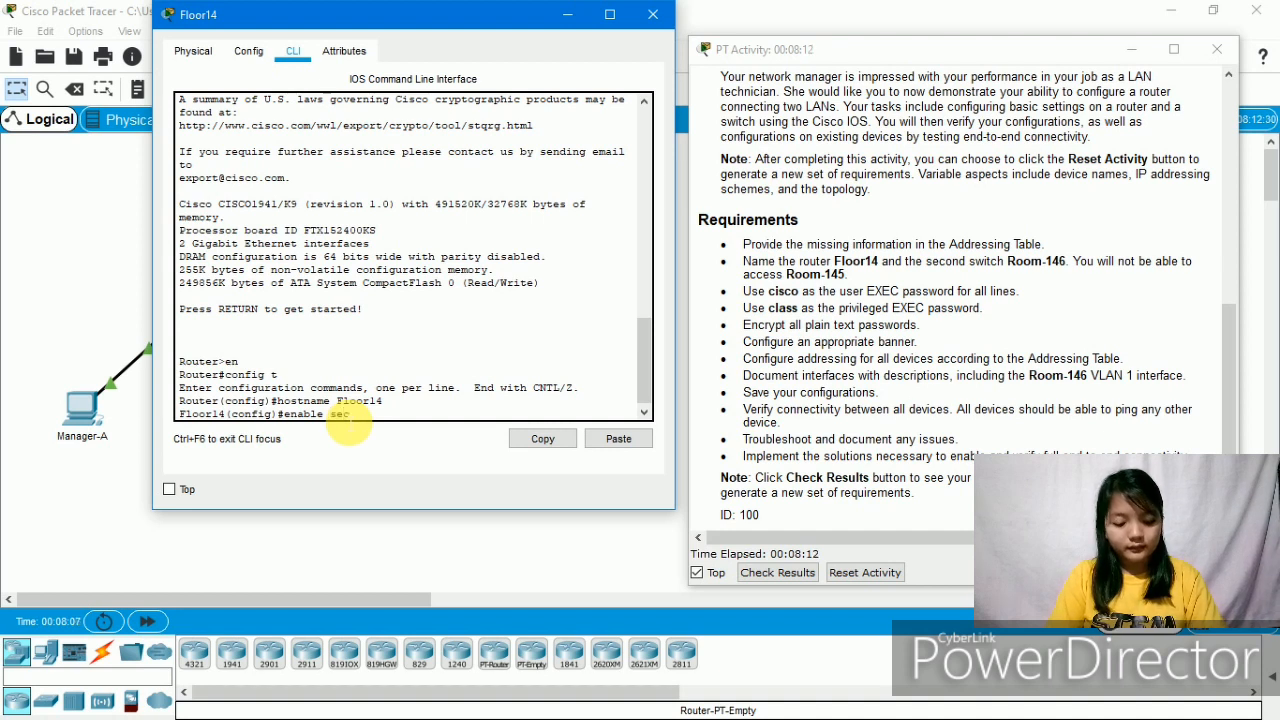
pyautogui.write('r')
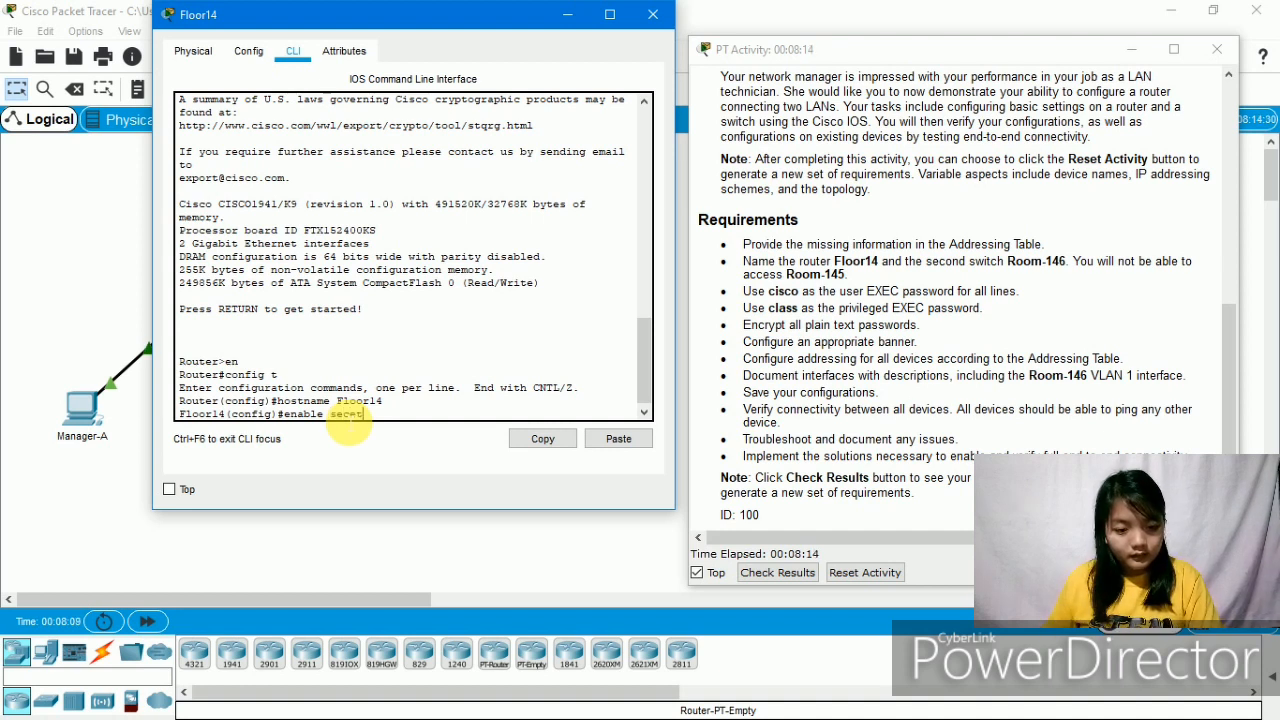
pyautogui.write('e')
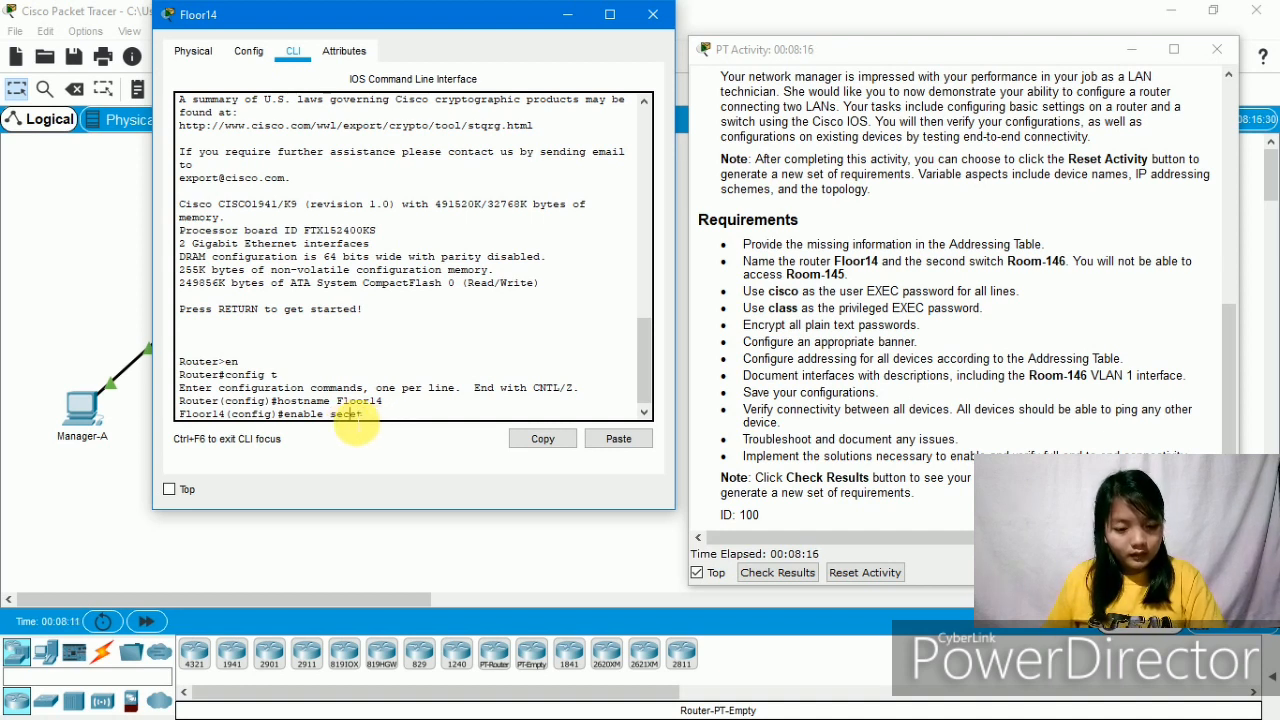
pyautogui.write('t')
pyautogui.moveTo(384, 401)
pyautogui.mouseDown()
pyautogui.moveTo(366, 418)
pyautogui.moveTo(378, 422)
pyautogui.mouseUp()
pyautogui.write('ec')
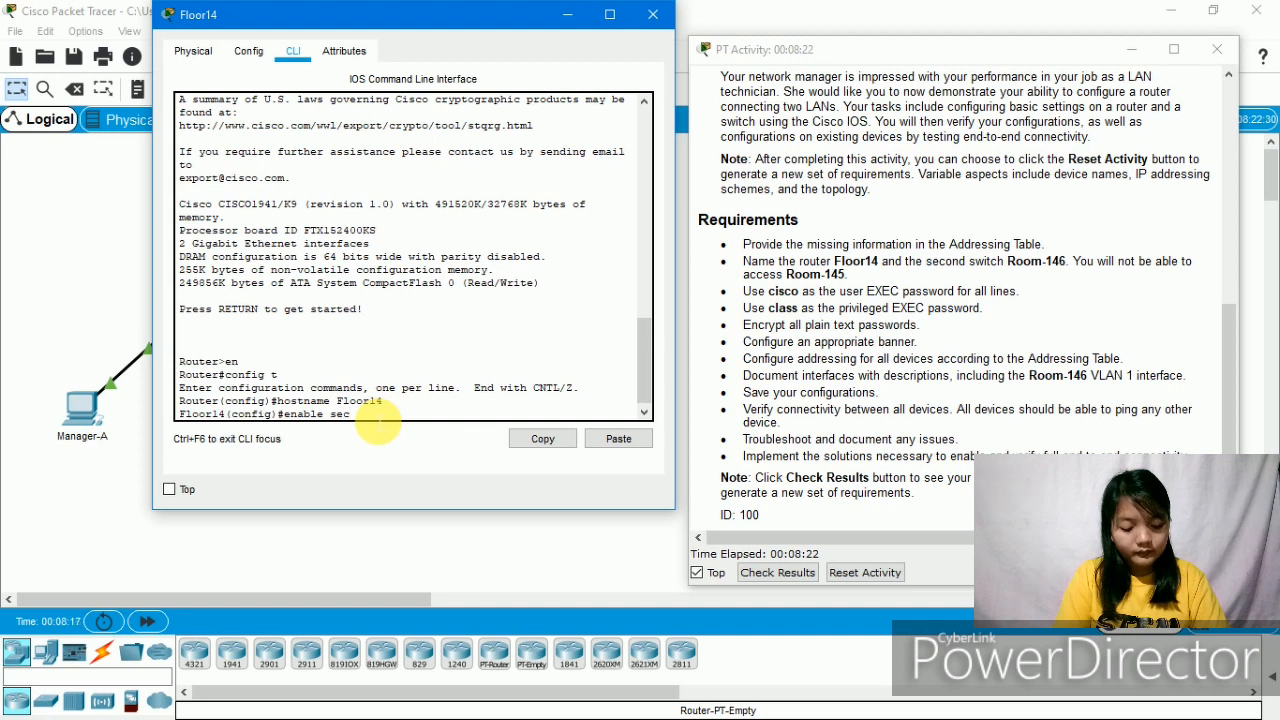
pyautogui.write('ret')
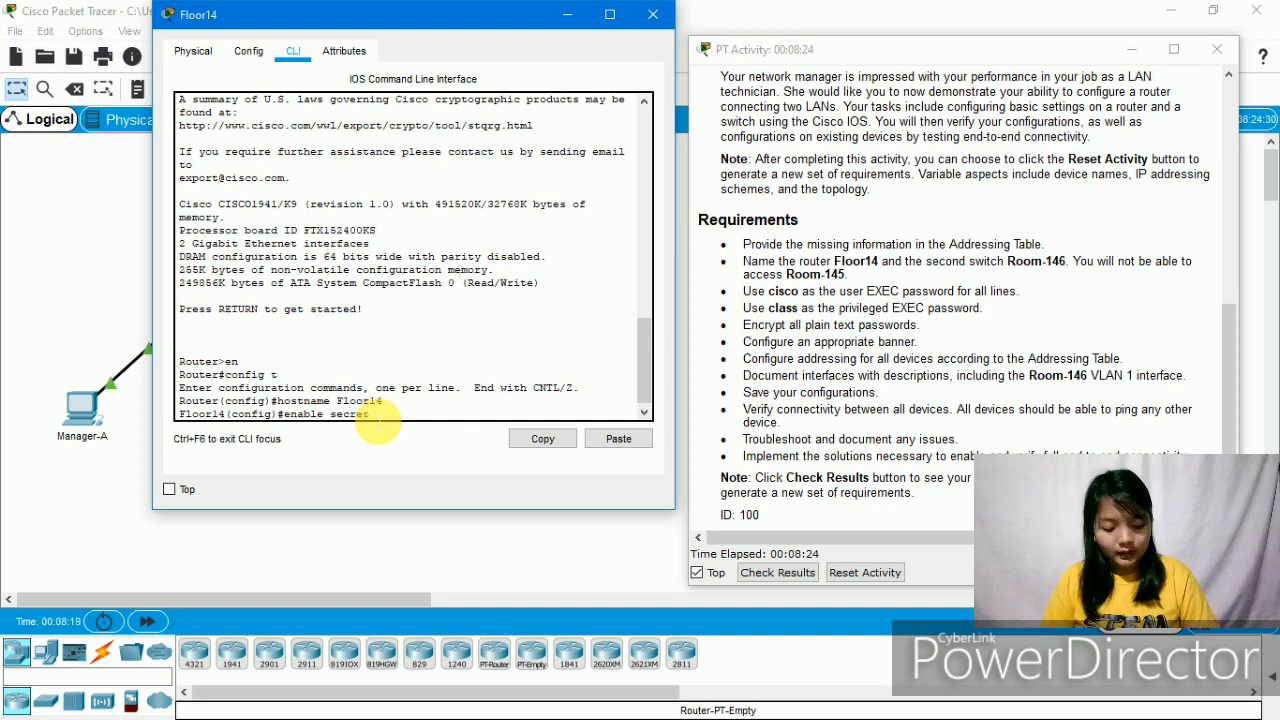
pyautogui.write(' class')
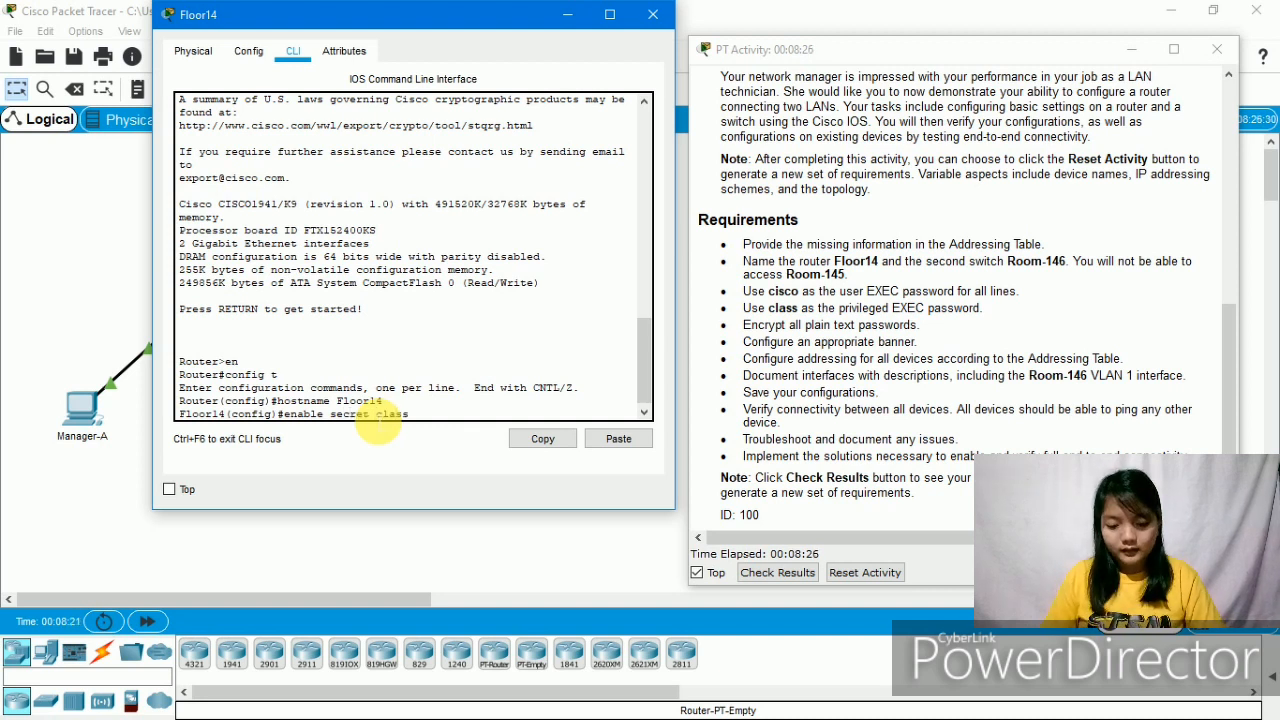
pyautogui.press('Return')
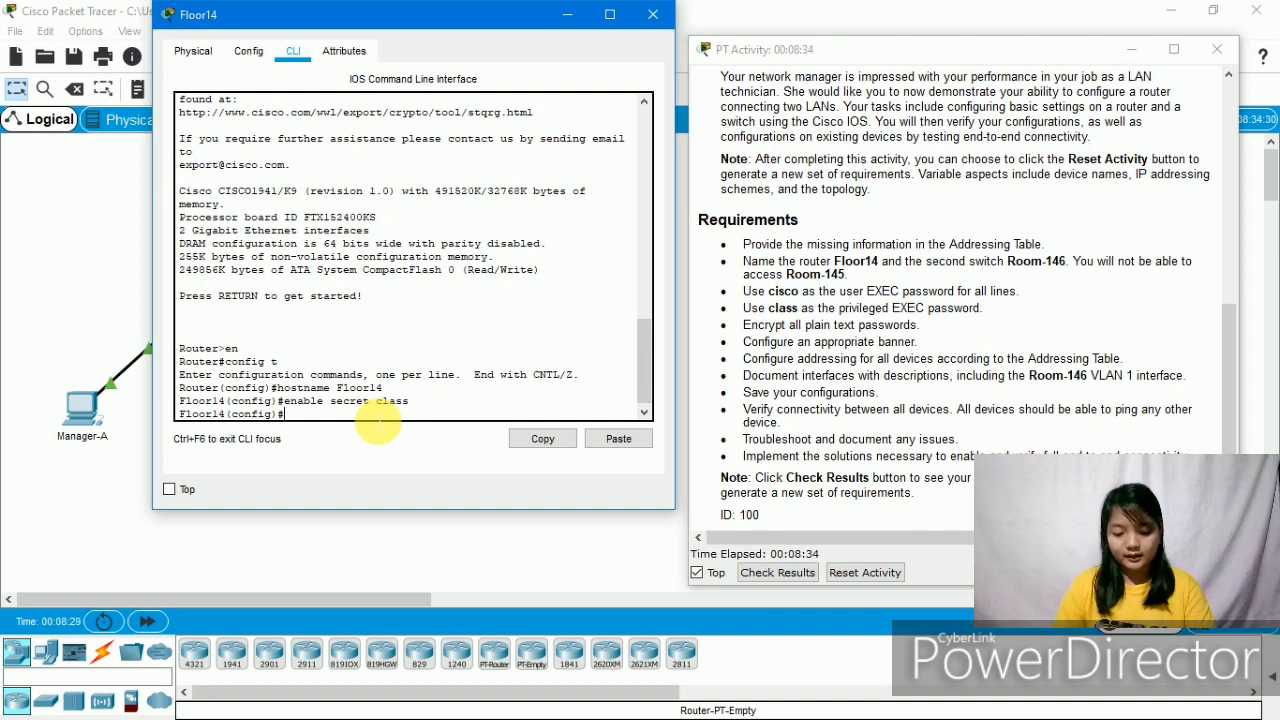
pyautogui.write('line')
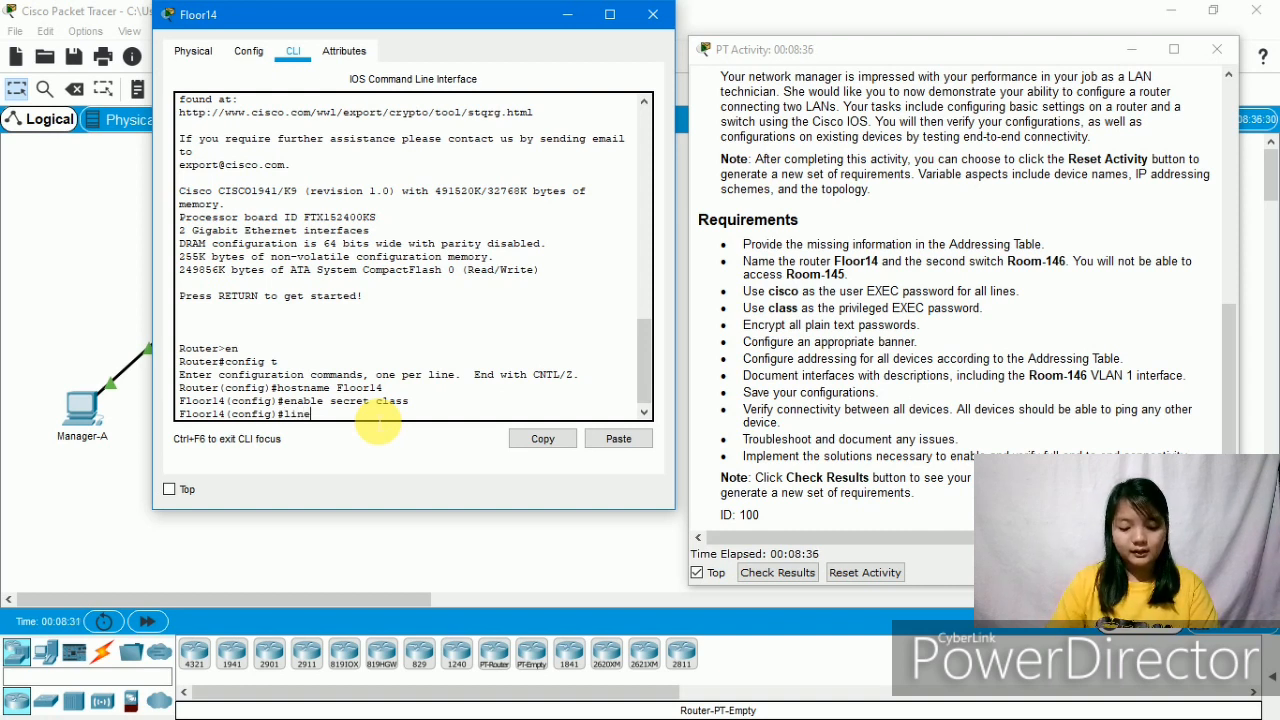
pyautogui.write(' console')
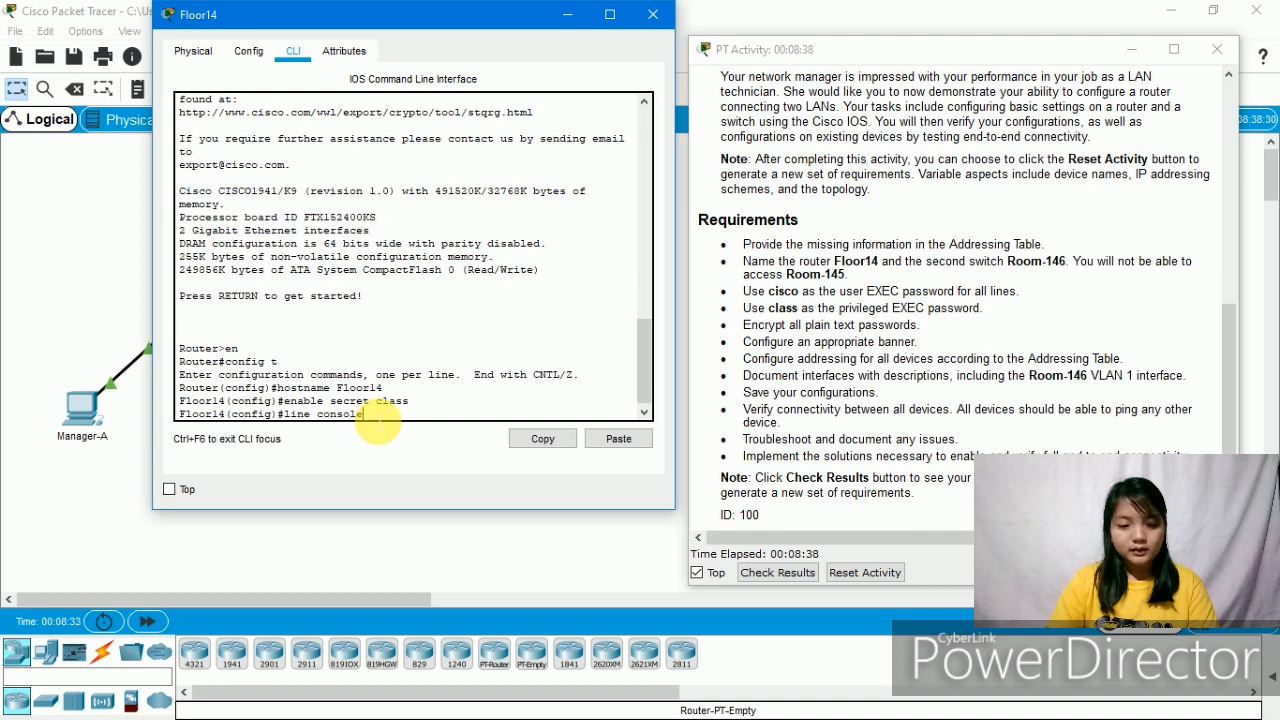
pyautogui.write(' 0')
# - Give console line 0 the required user EXEC password and enable login
pyautogui.press('Return')
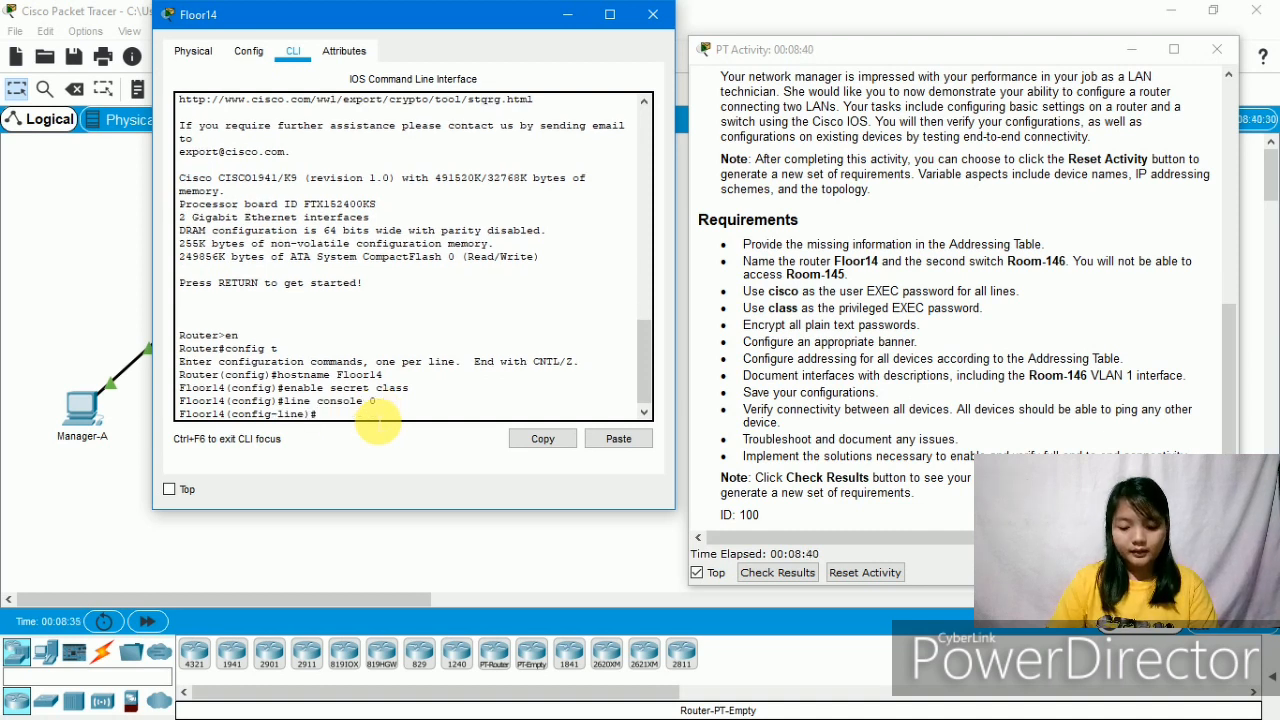
pyautogui.write('password')
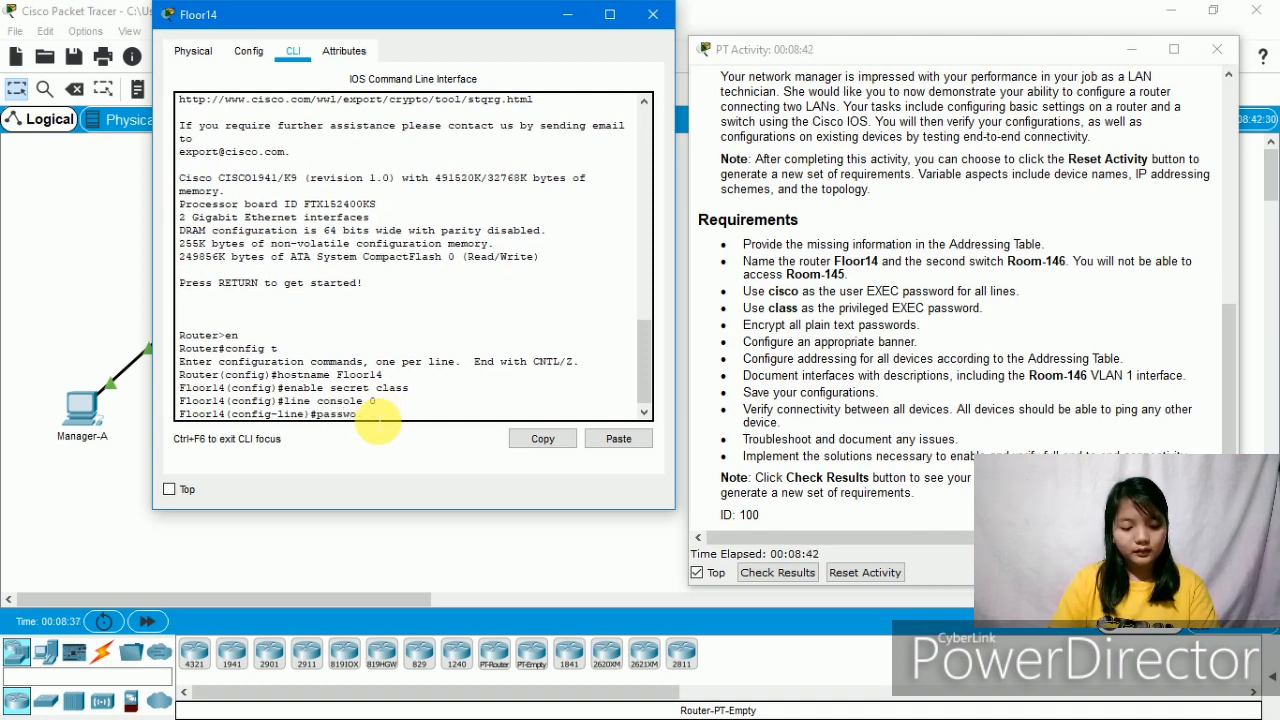
pyautogui.write(' cisco')
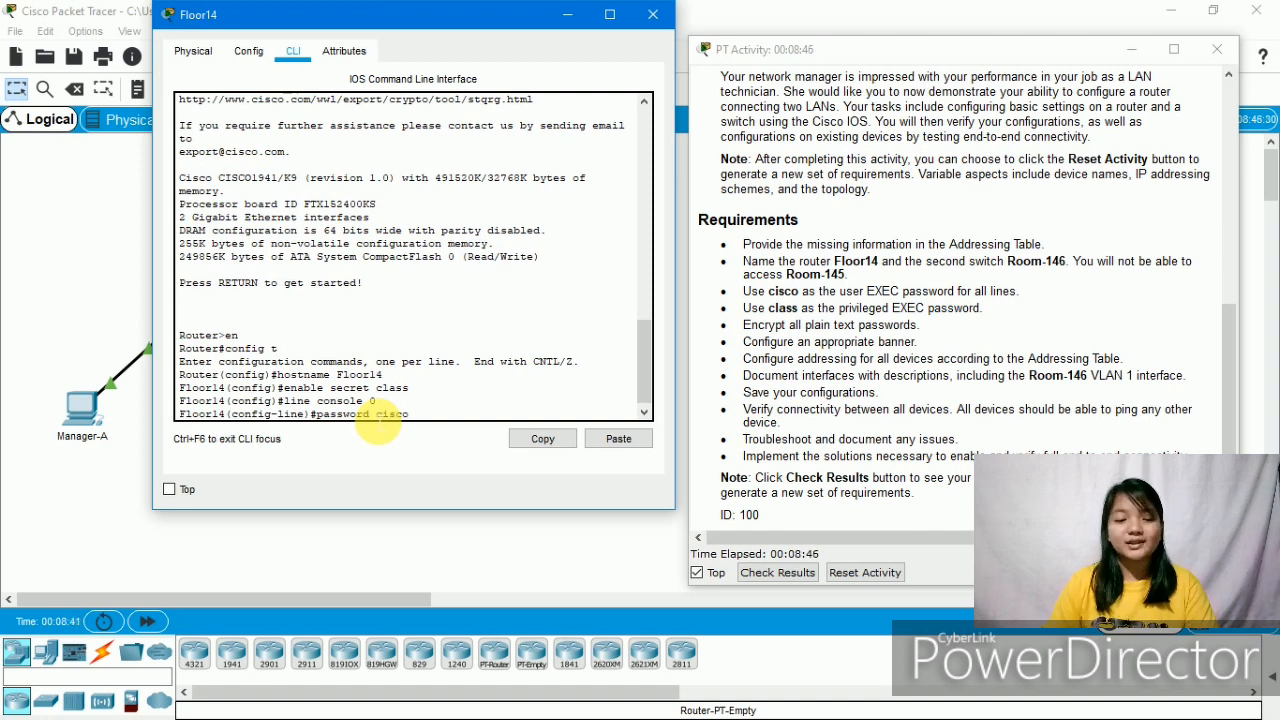
pyautogui.press('Return')
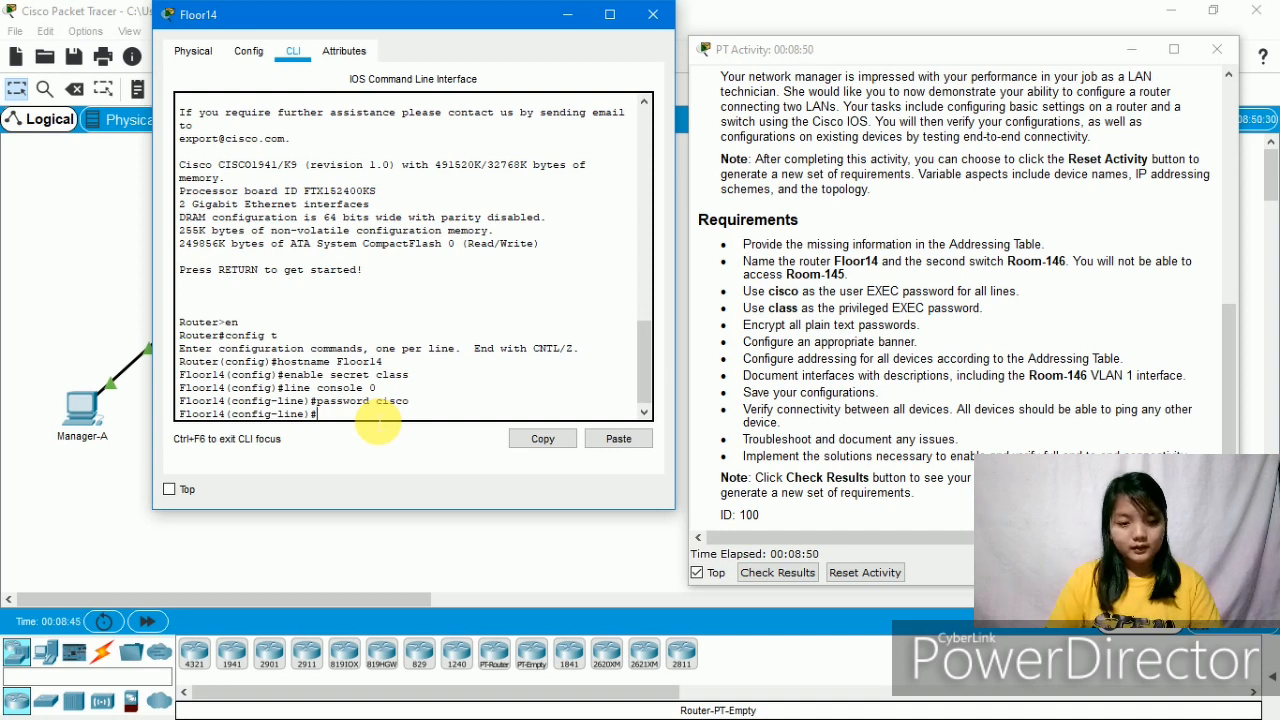
pyautogui.write('lo')
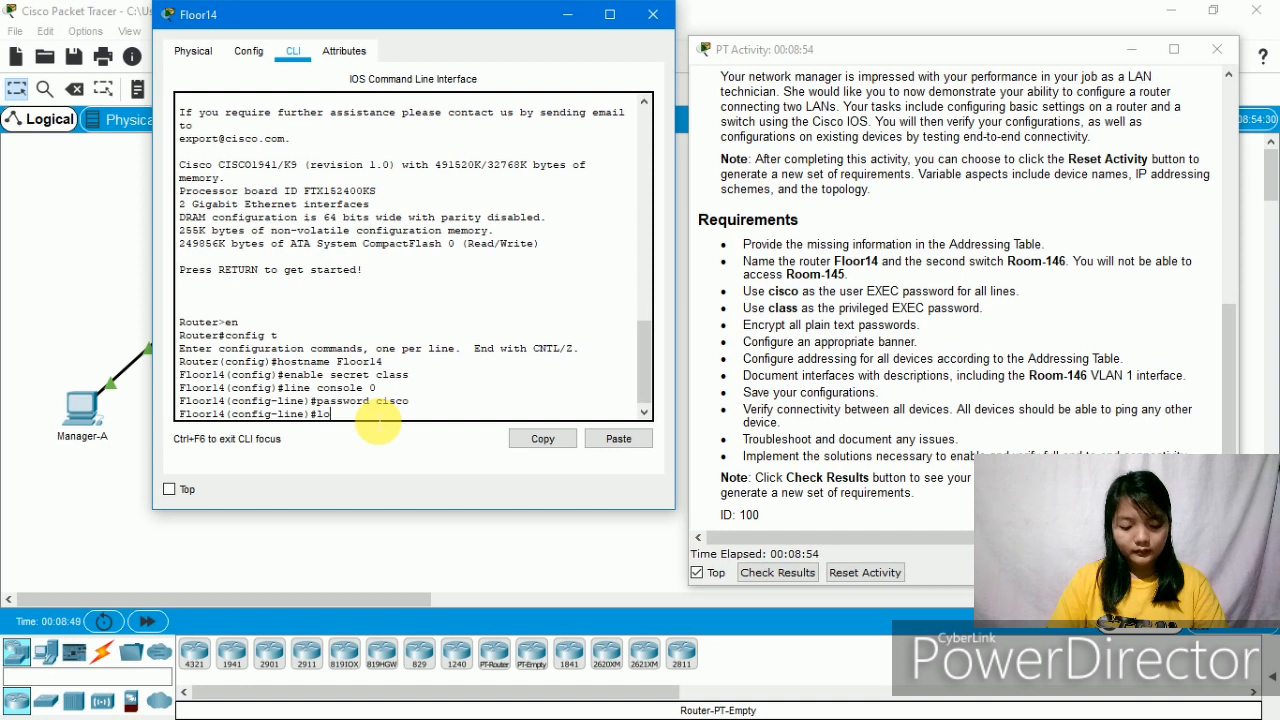
pyautogui.write('gin')
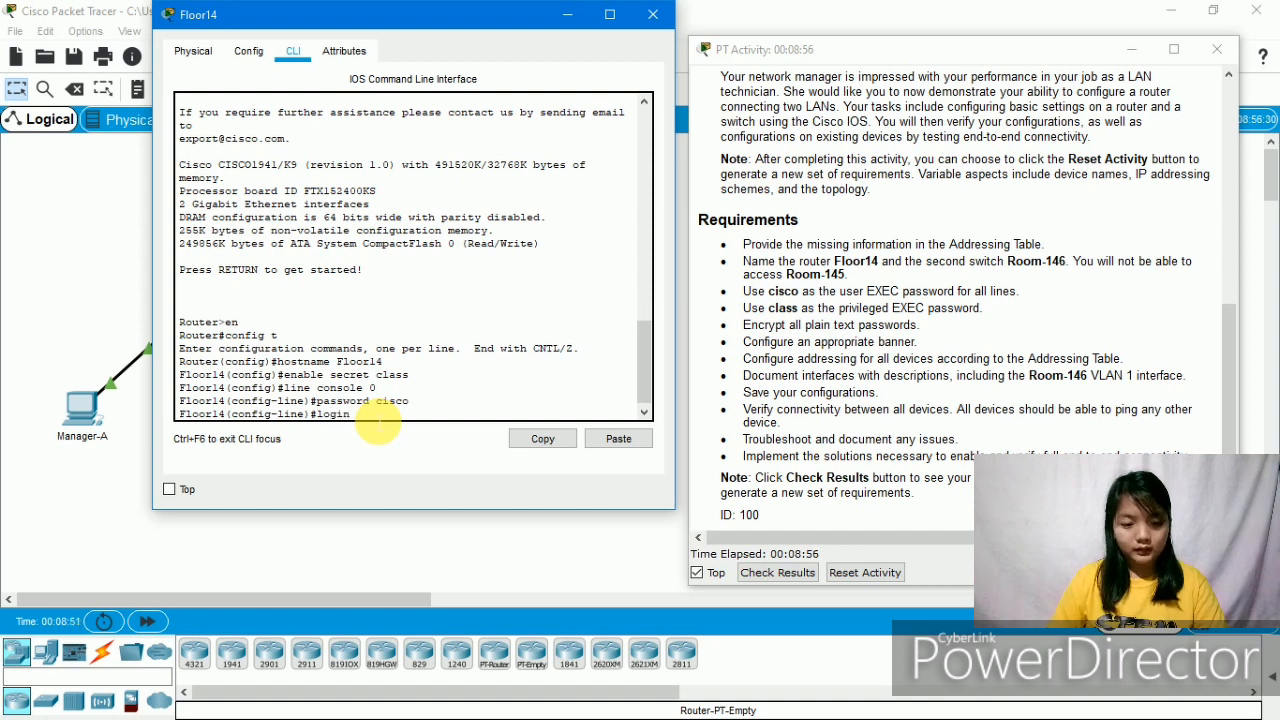
pyautogui.press('Return')
pyautogui.write('line)#lin')
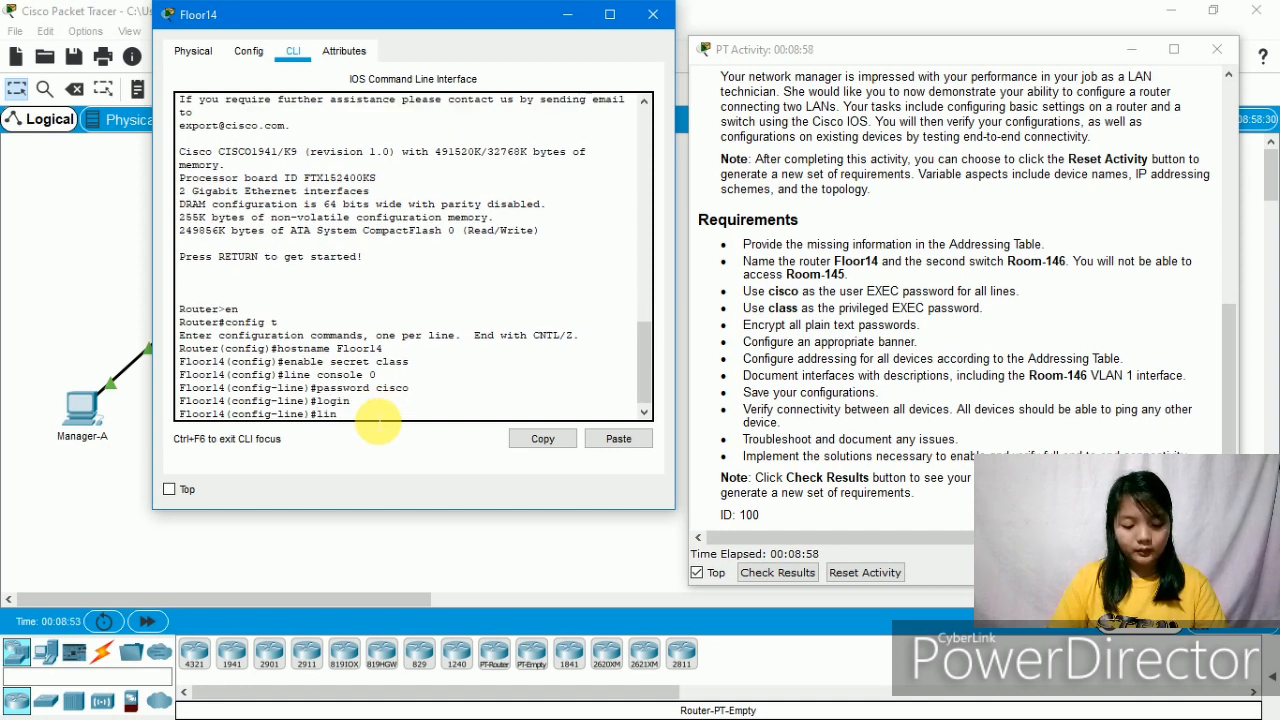
pyautogui.write('e')
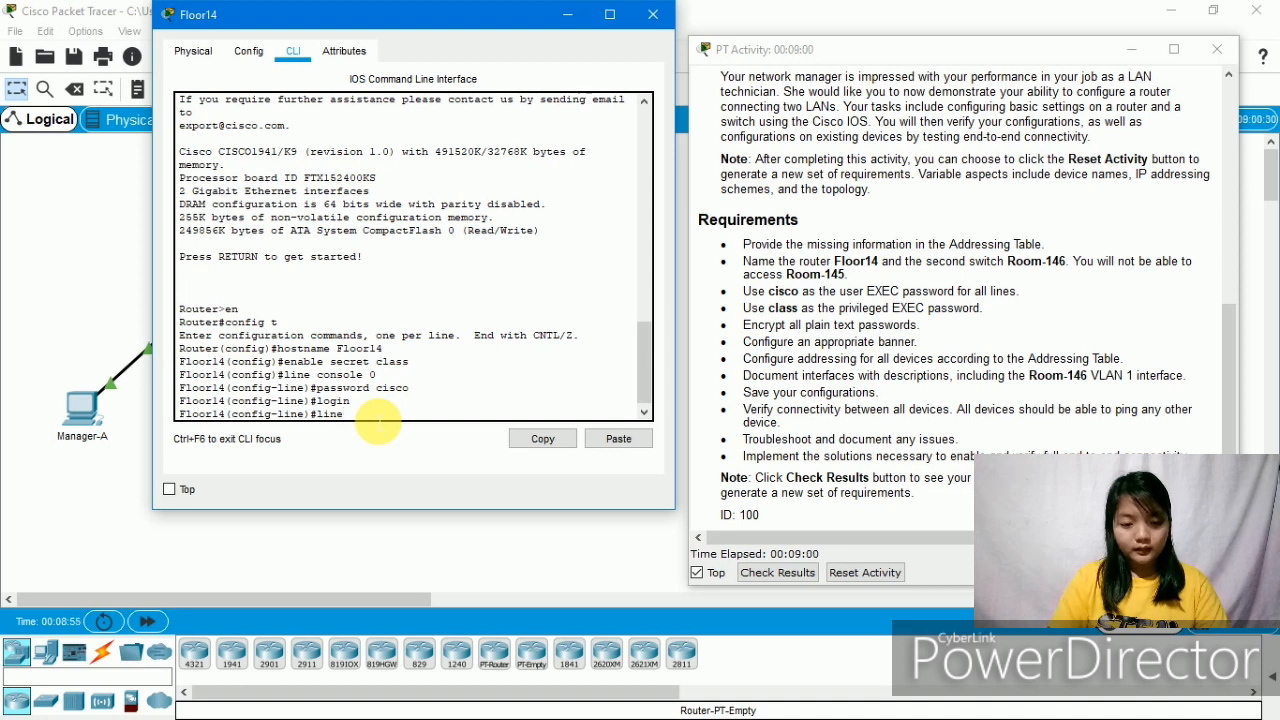
pyautogui.write(' vty')
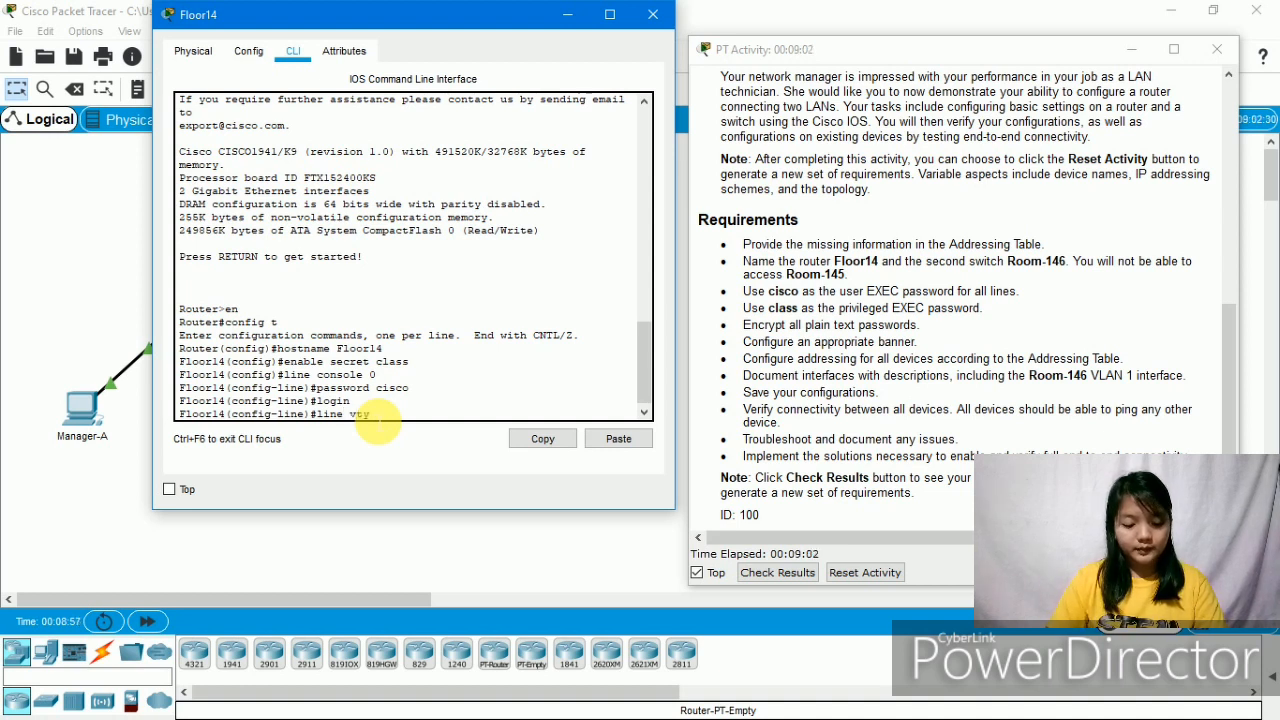
pyautogui.write(' 0 15')
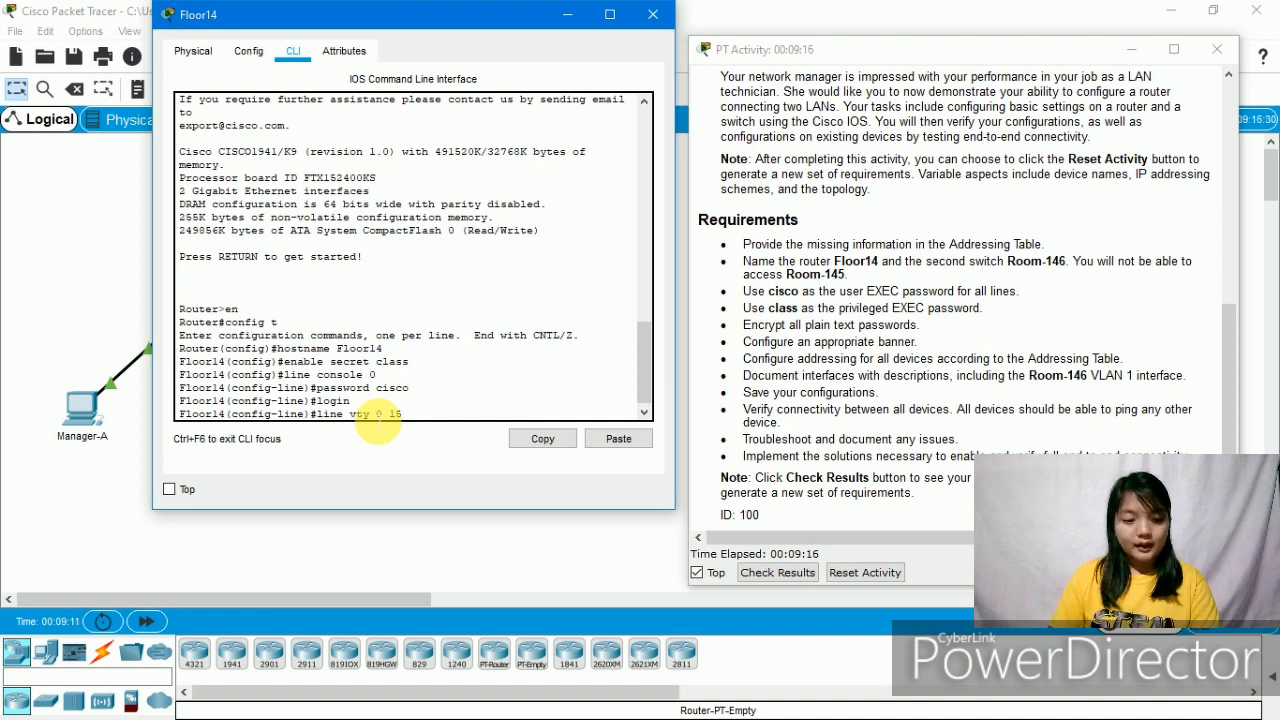
# - Give vty lines 0 15 the required user EXEC password and enable login
pyautogui.press('Return')
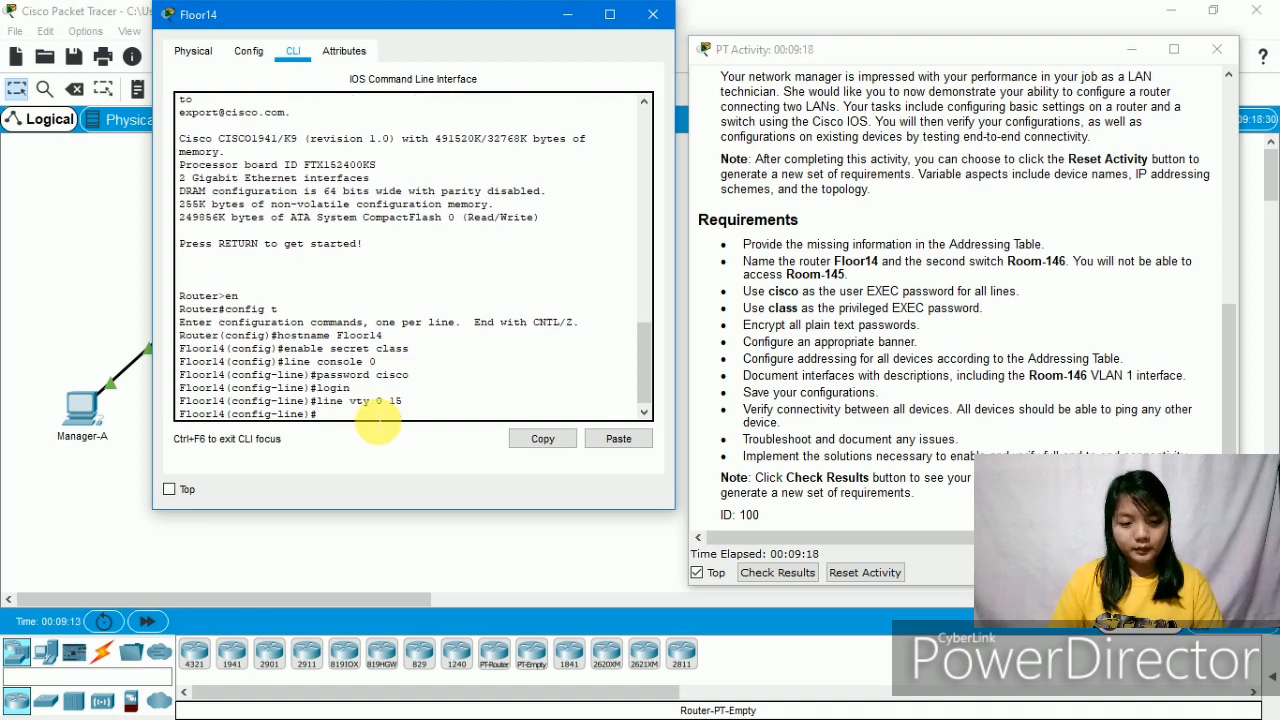
pyautogui.write('pas')
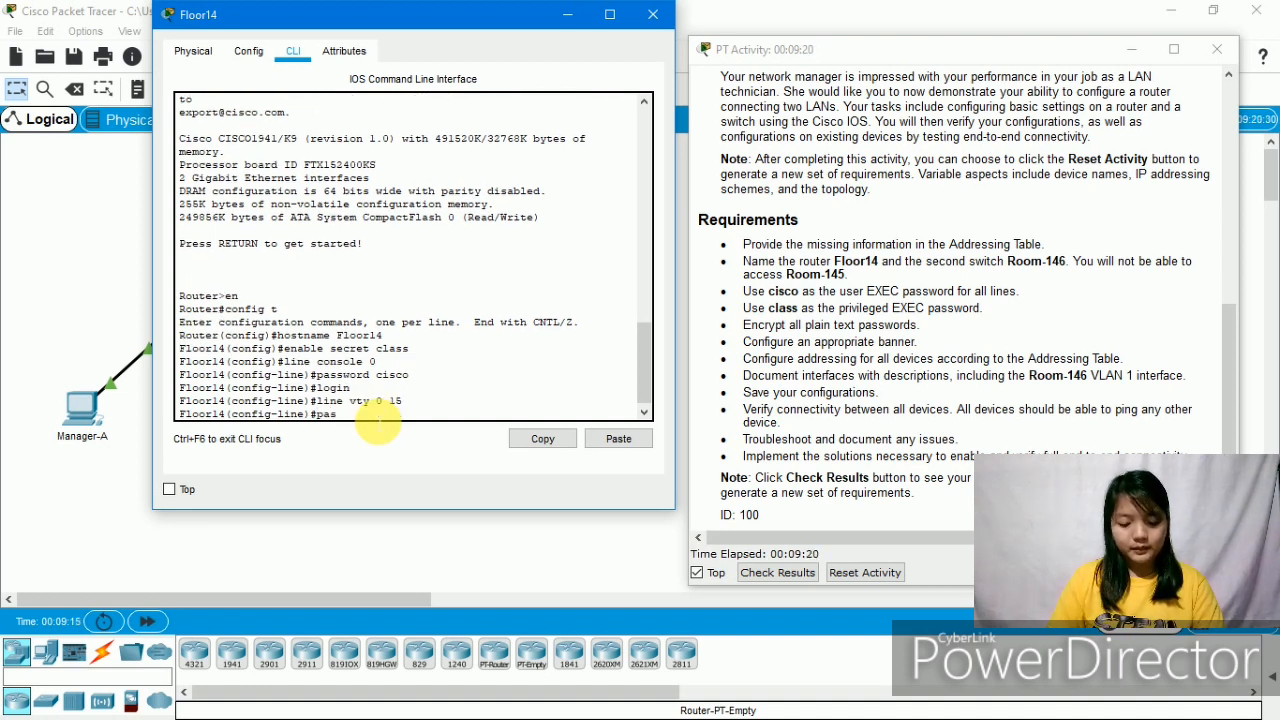
pyautogui.write('sword cisco')
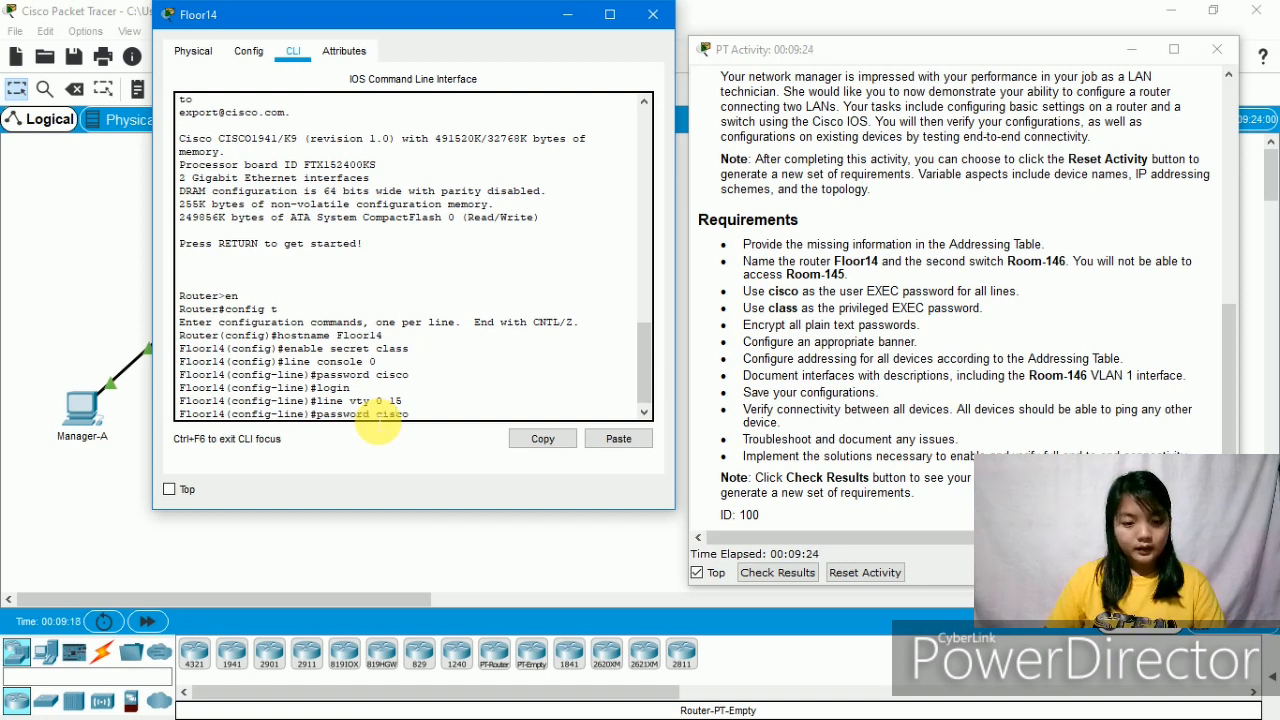
pyautogui.press('Return')
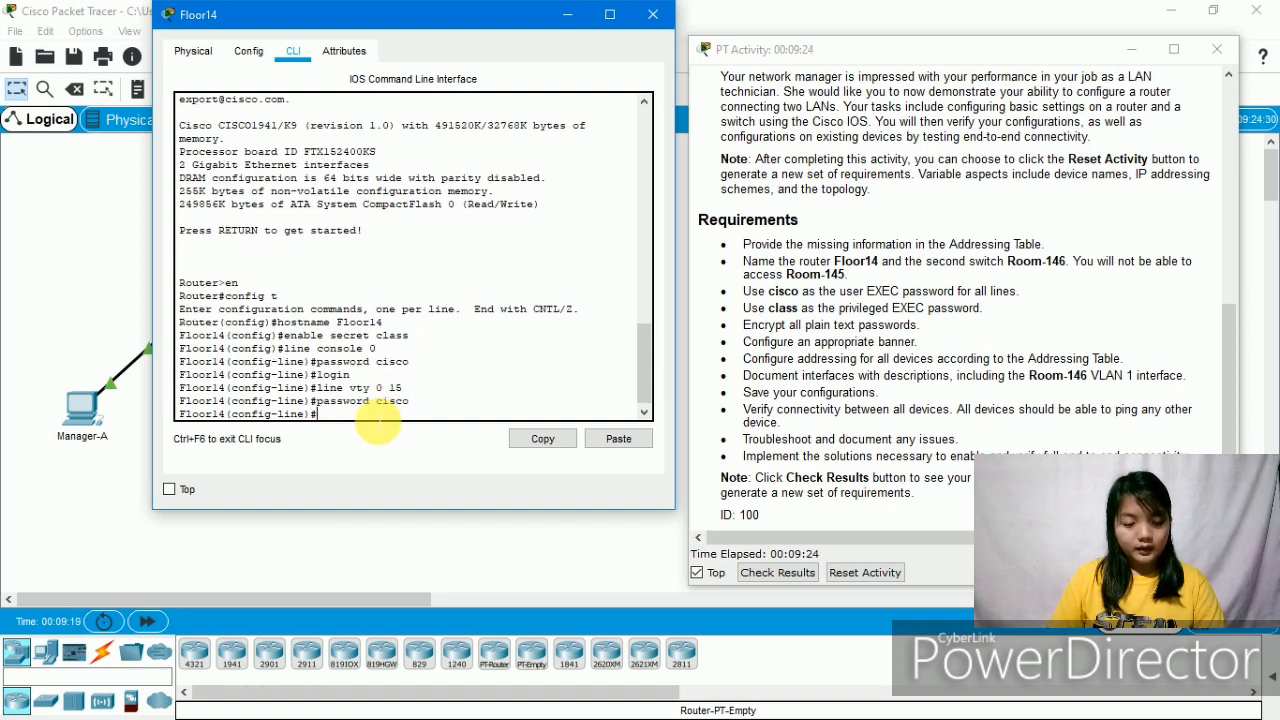
pyautogui.write('login')
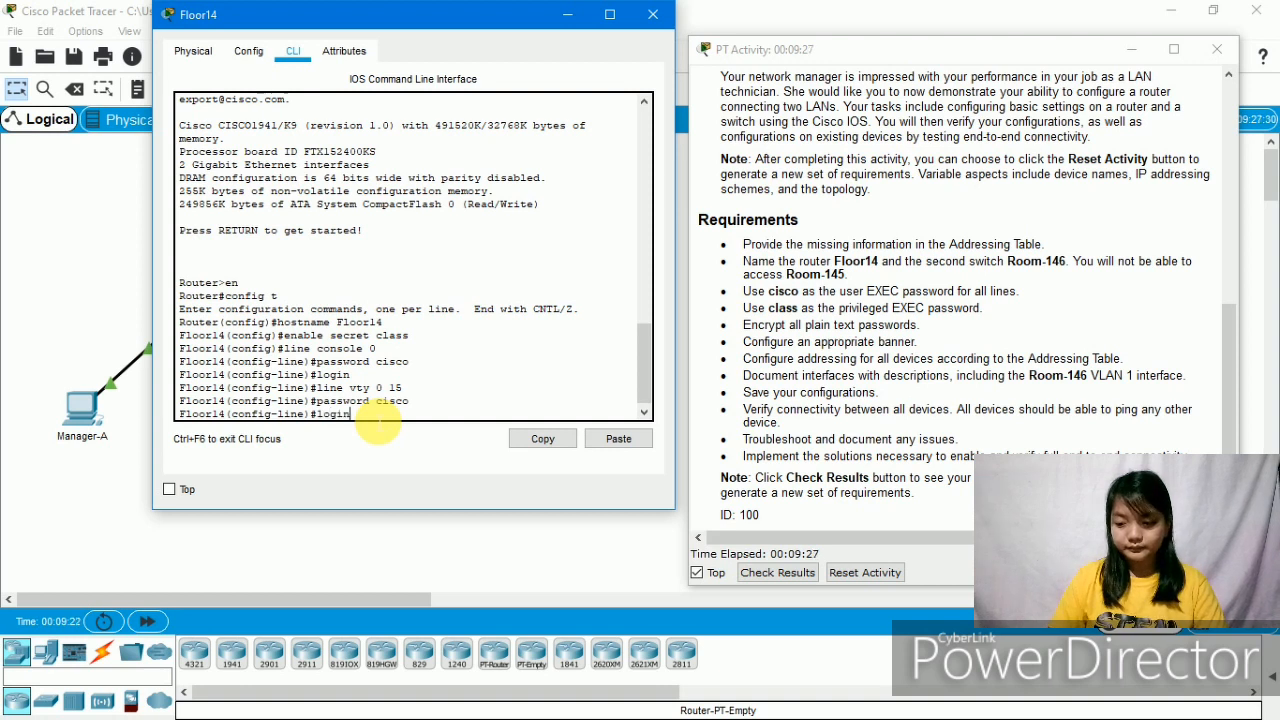
pyautogui.press('Return')
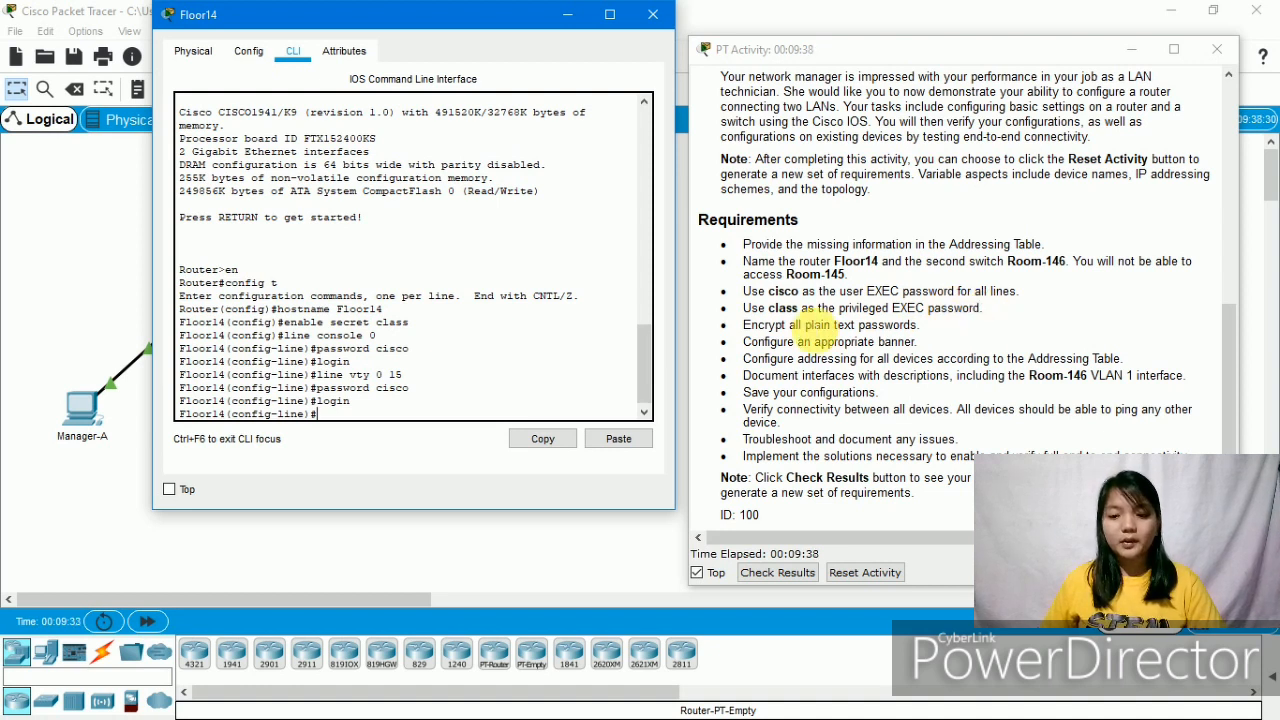
# - Mark the encryption requirement and the existing password commands in the command history
pyautogui.moveTo(738, 326); pyautogui.dragTo(935, 333)
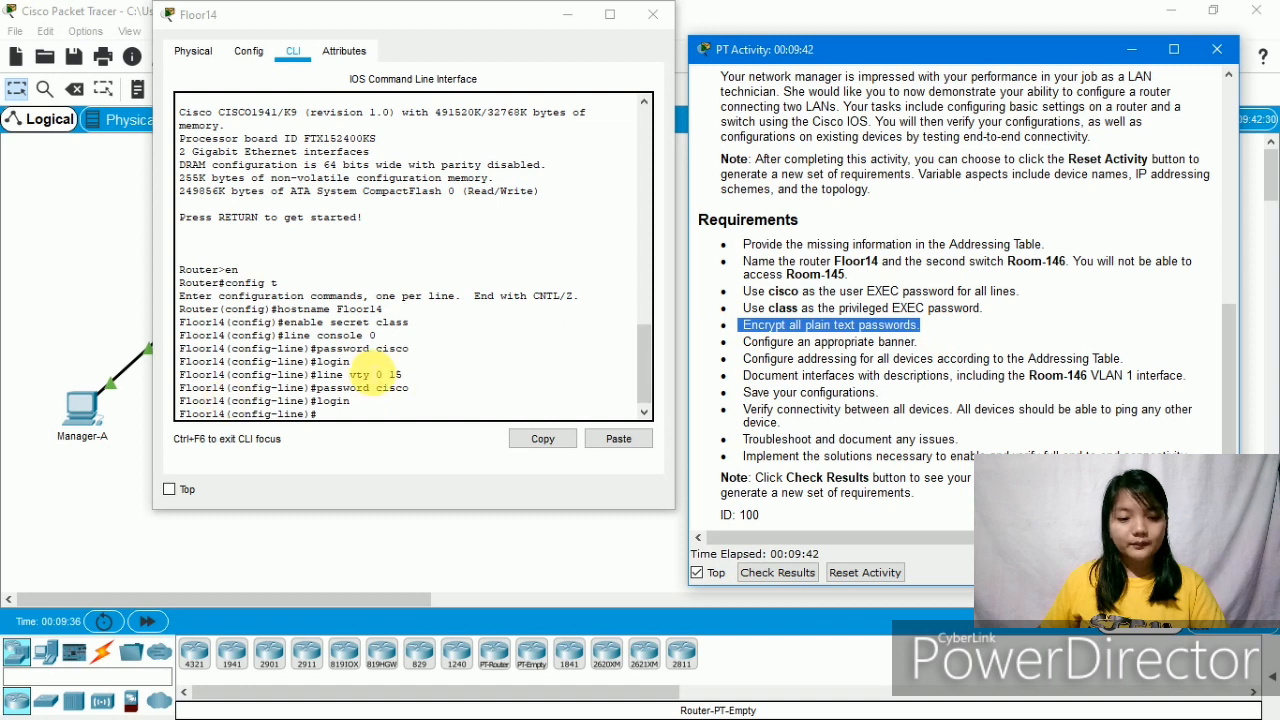
pyautogui.moveTo(377, 323); pyautogui.dragTo(410, 324)
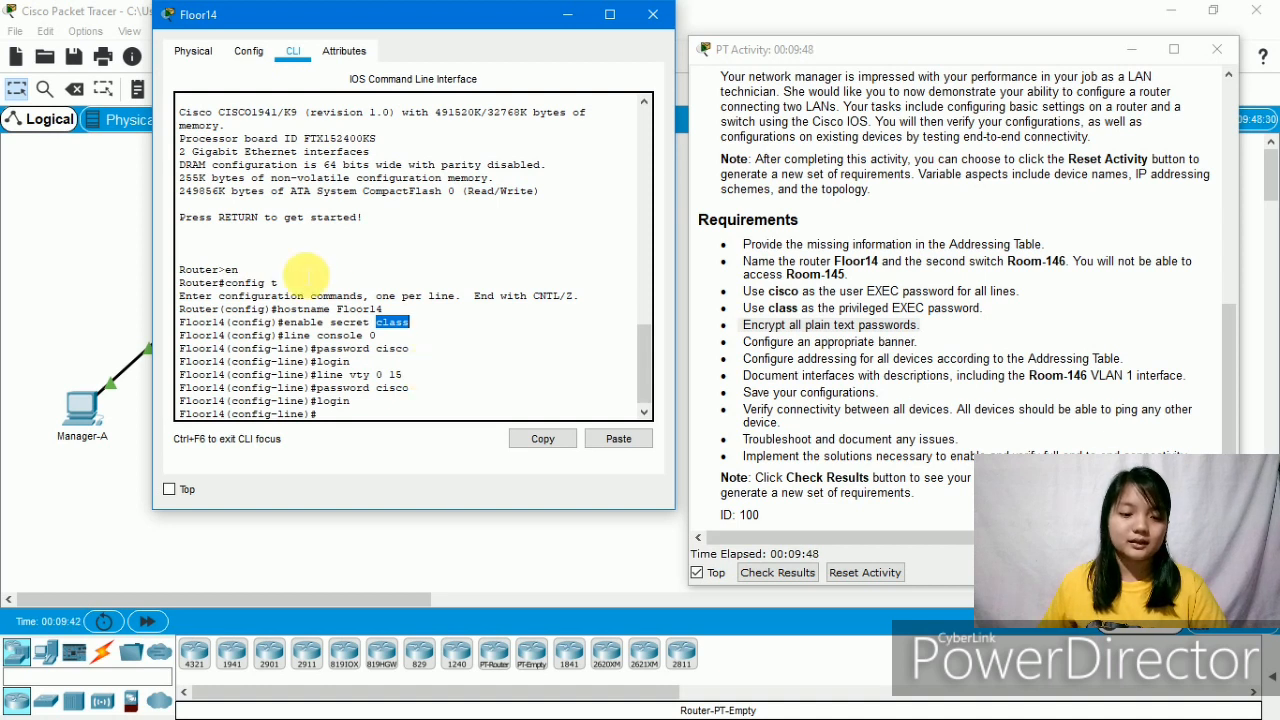
pyautogui.moveTo(378, 348)
pyautogui.mouseDown()
pyautogui.moveTo(405, 352)
pyautogui.moveTo(392, 362)
pyautogui.mouseUp()
pyautogui.click(392, 360)
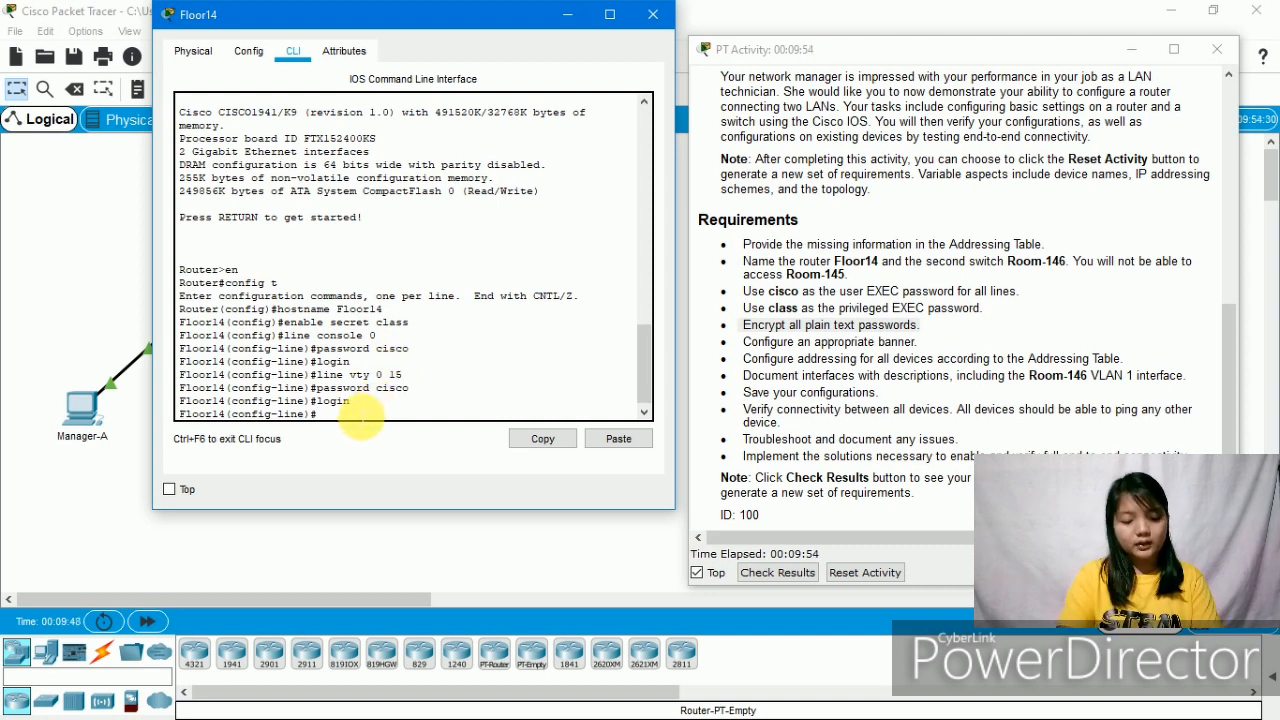
# - Run service password-encryption on Floor14, fixing a typo in the command
pyautogui.write('service')
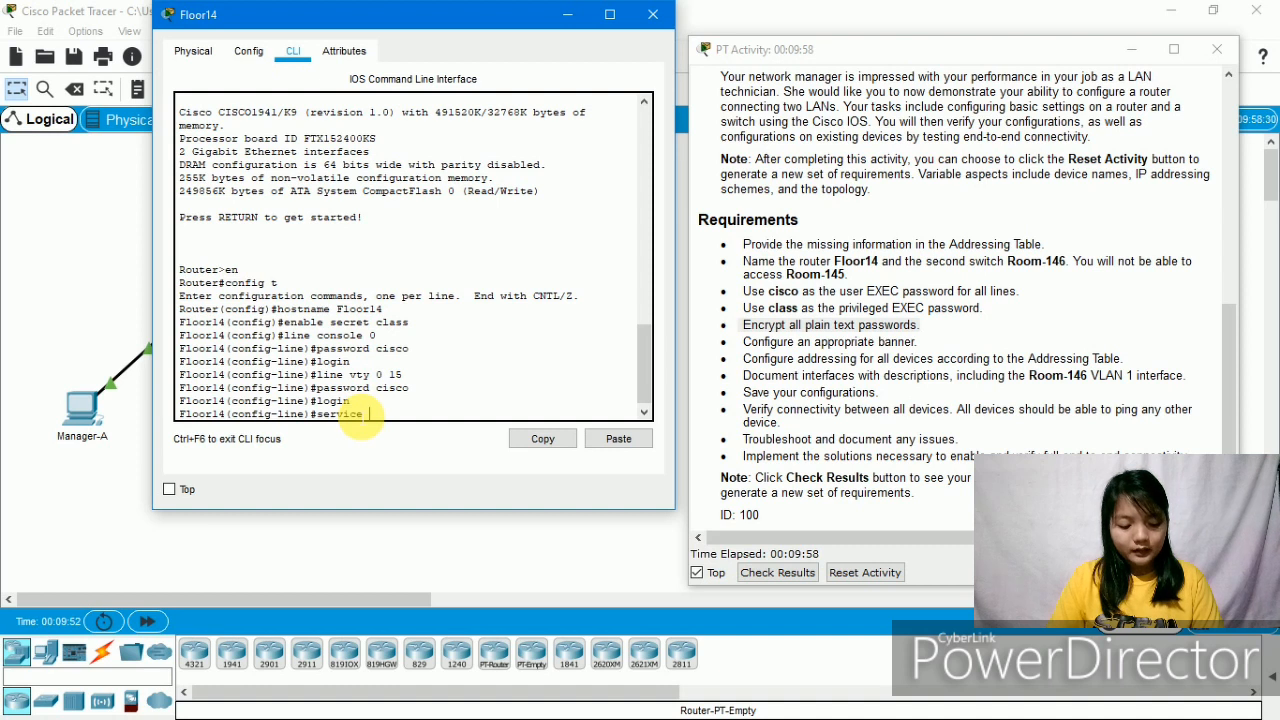
pyautogui.write(' pass')
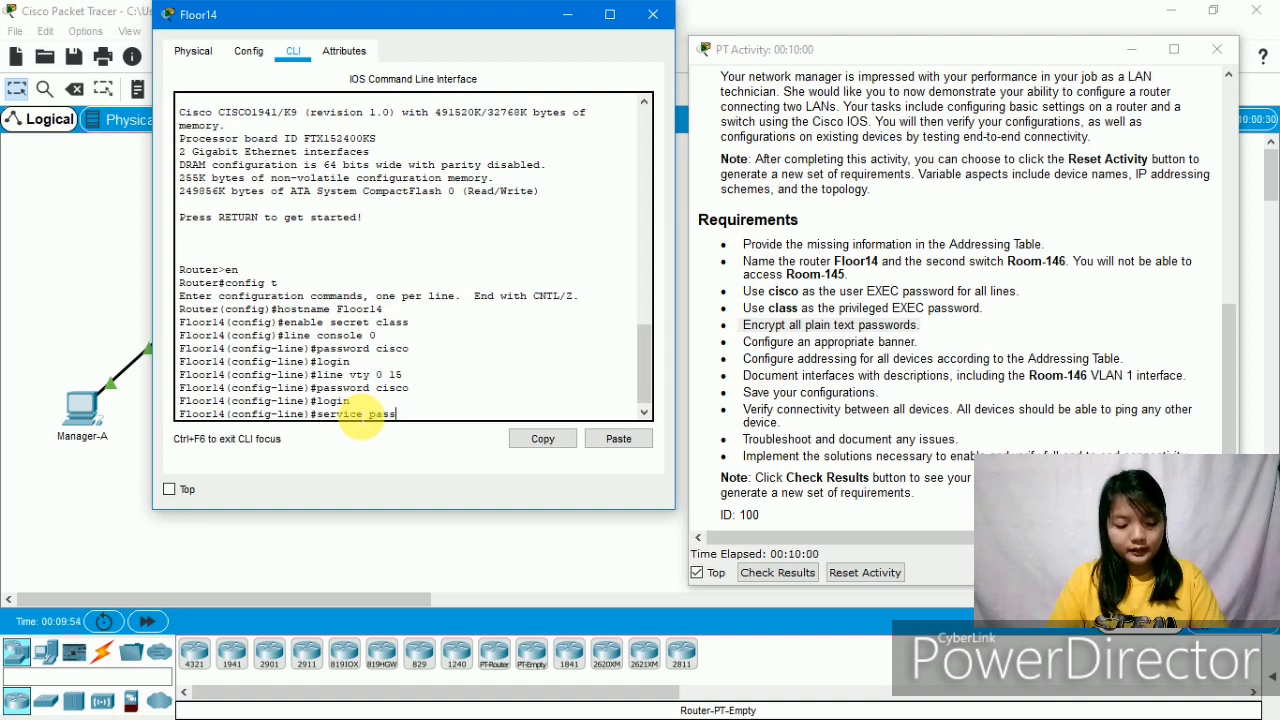
pyautogui.write('word')
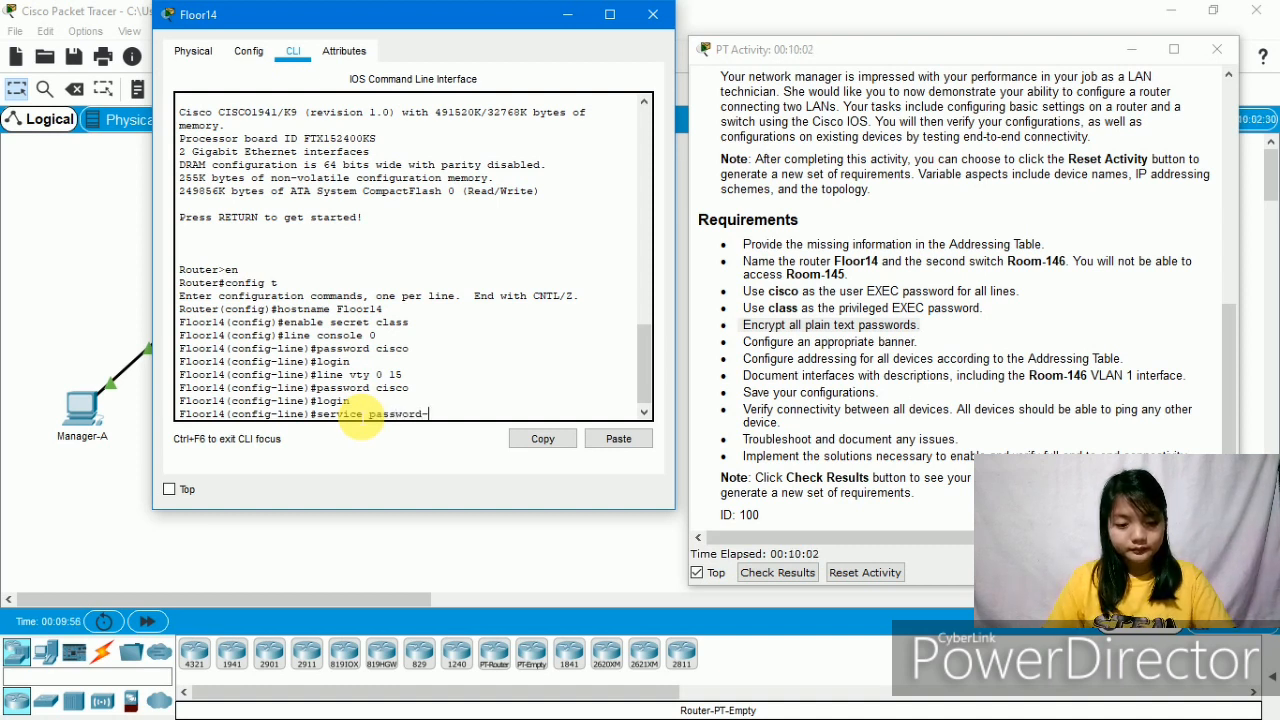
pyautogui.write('-en')
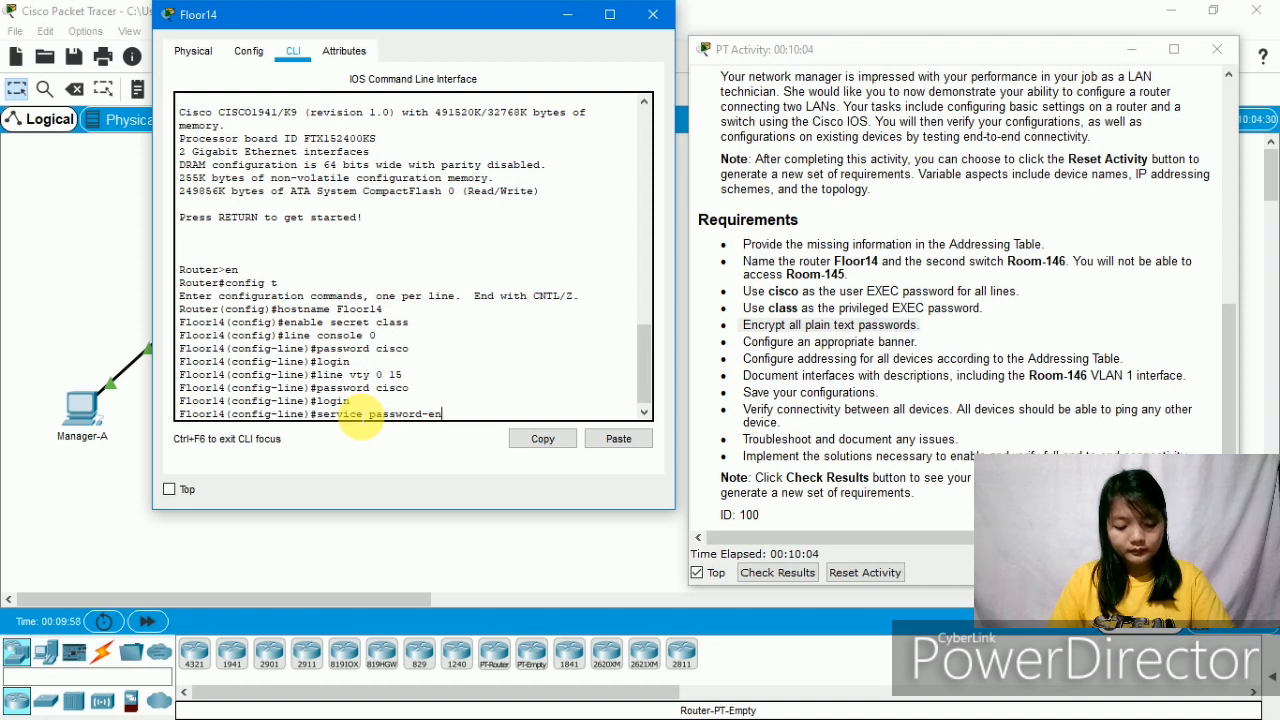
pyautogui.write('crt')
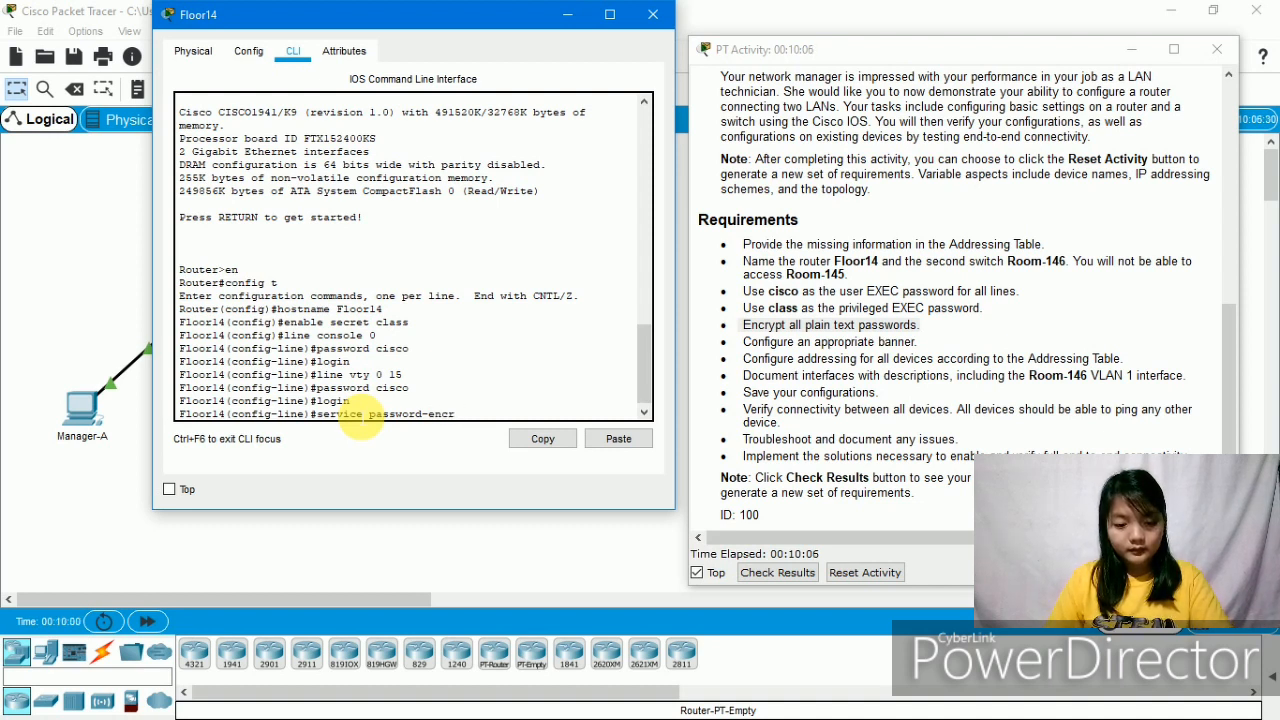
pyautogui.press('BackSpace')
pyautogui.write('yption')
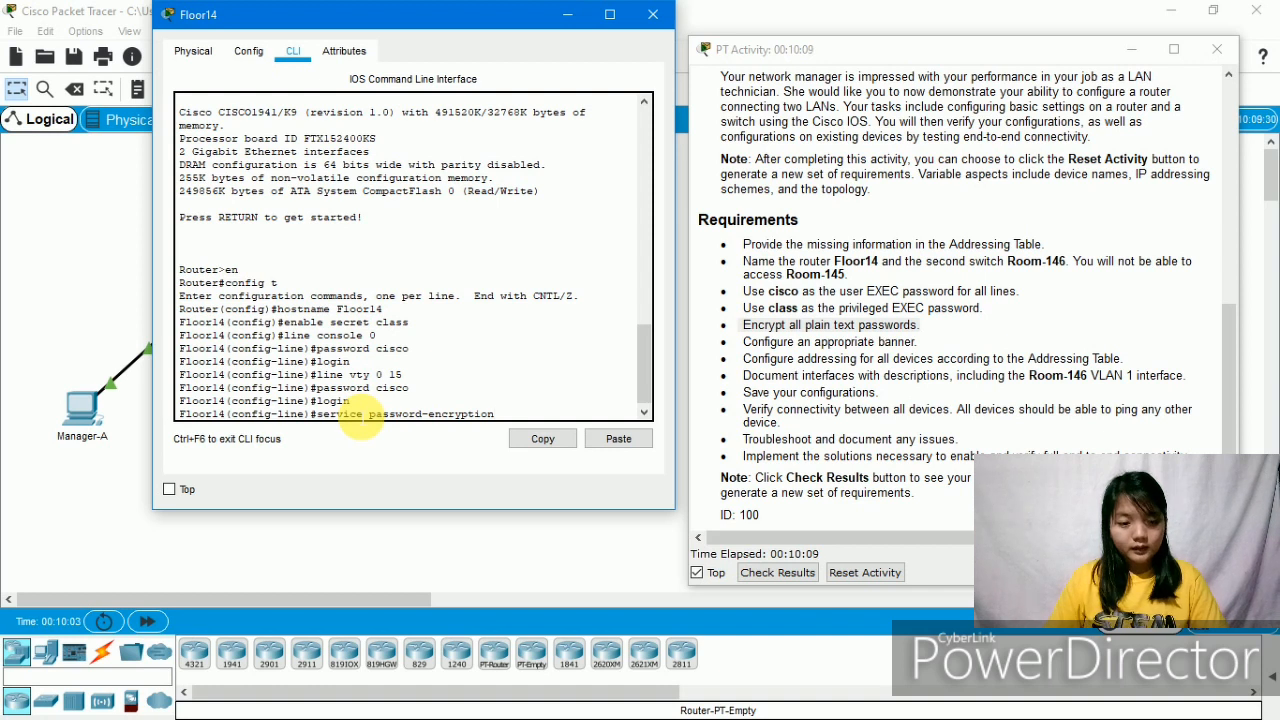
pyautogui.press('Return')
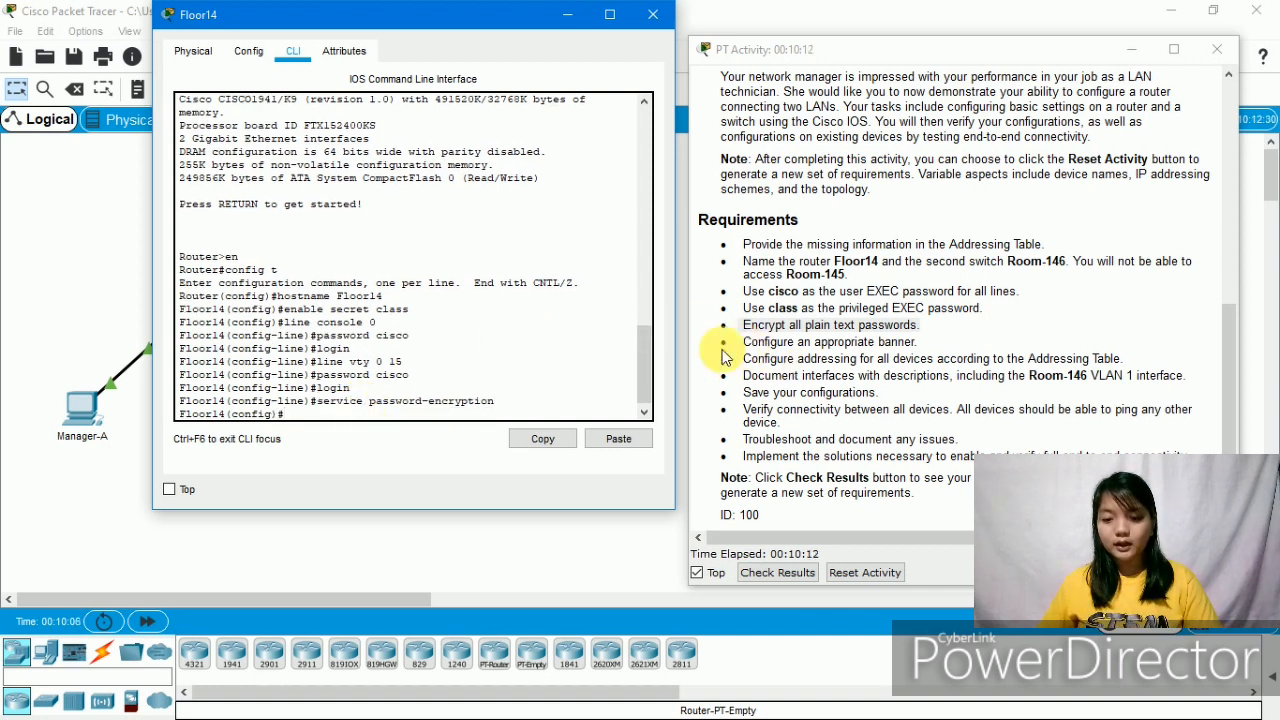
# - Set the banner motd "Authorized Person Only!!!" on Floor14, then note the addressing requirement
pyautogui.moveTo(742, 342); pyautogui.dragTo(940, 354)
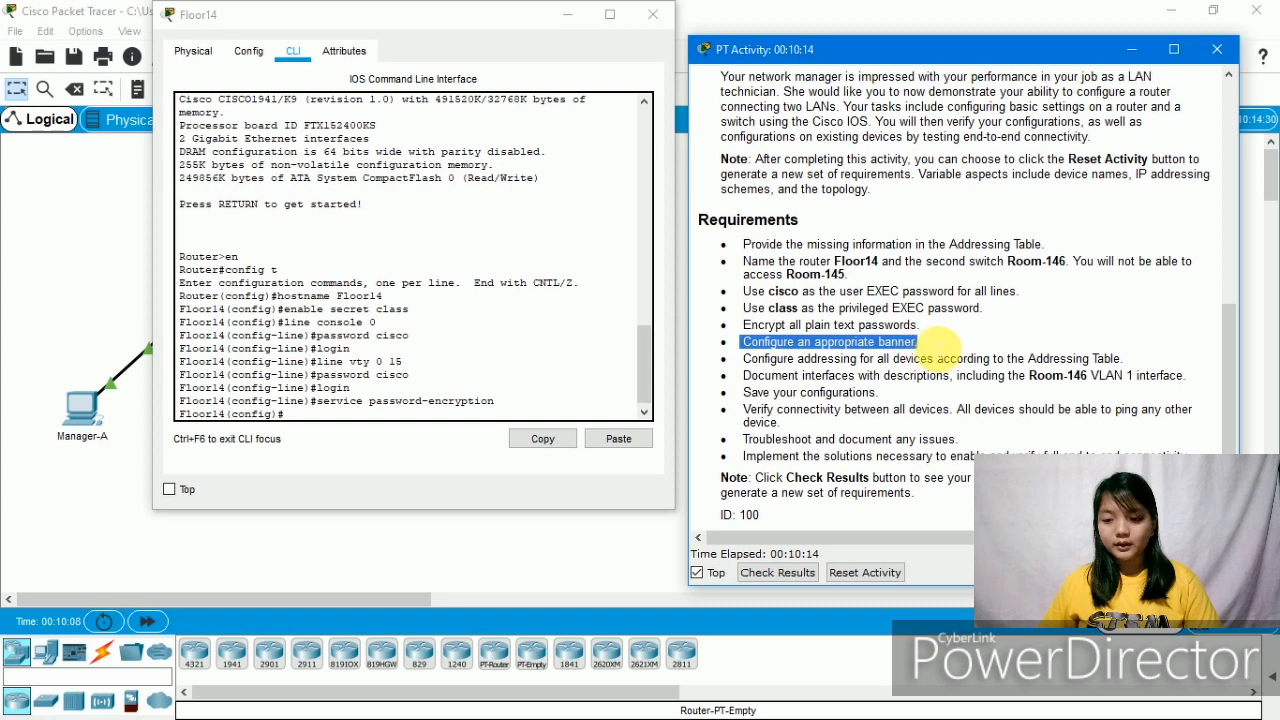
pyautogui.click(378, 428)
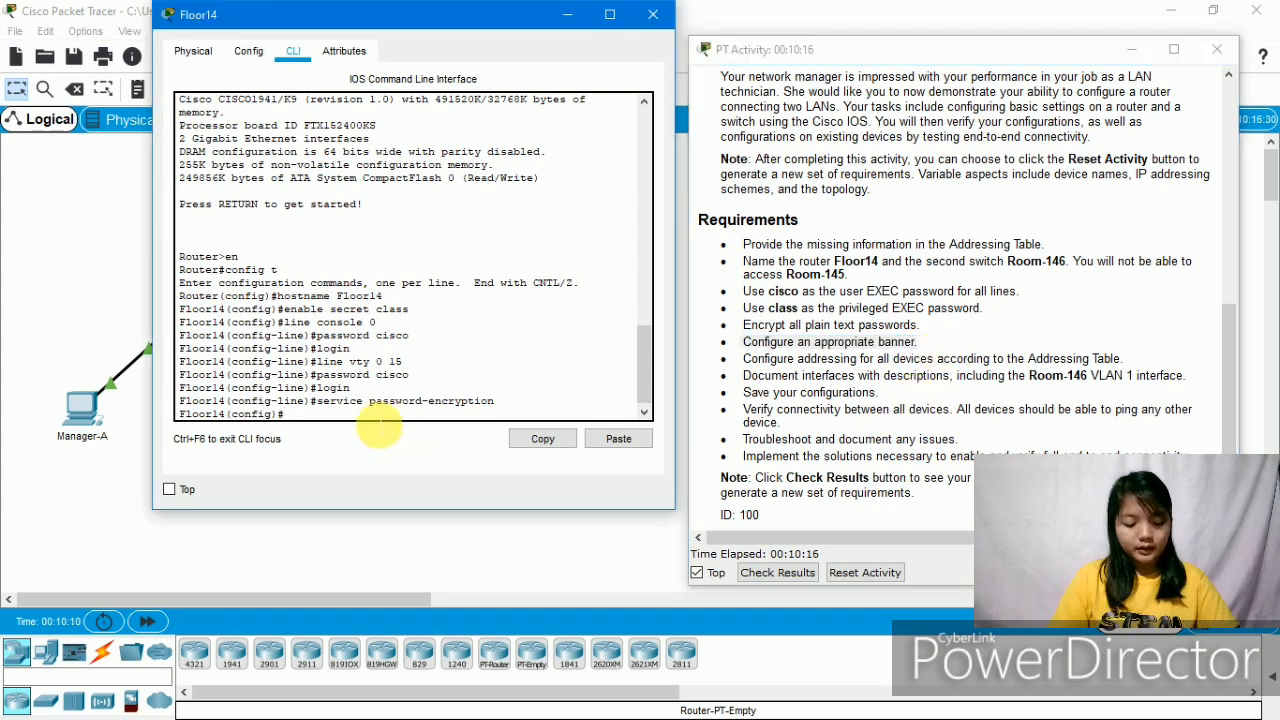
pyautogui.write('banner ')
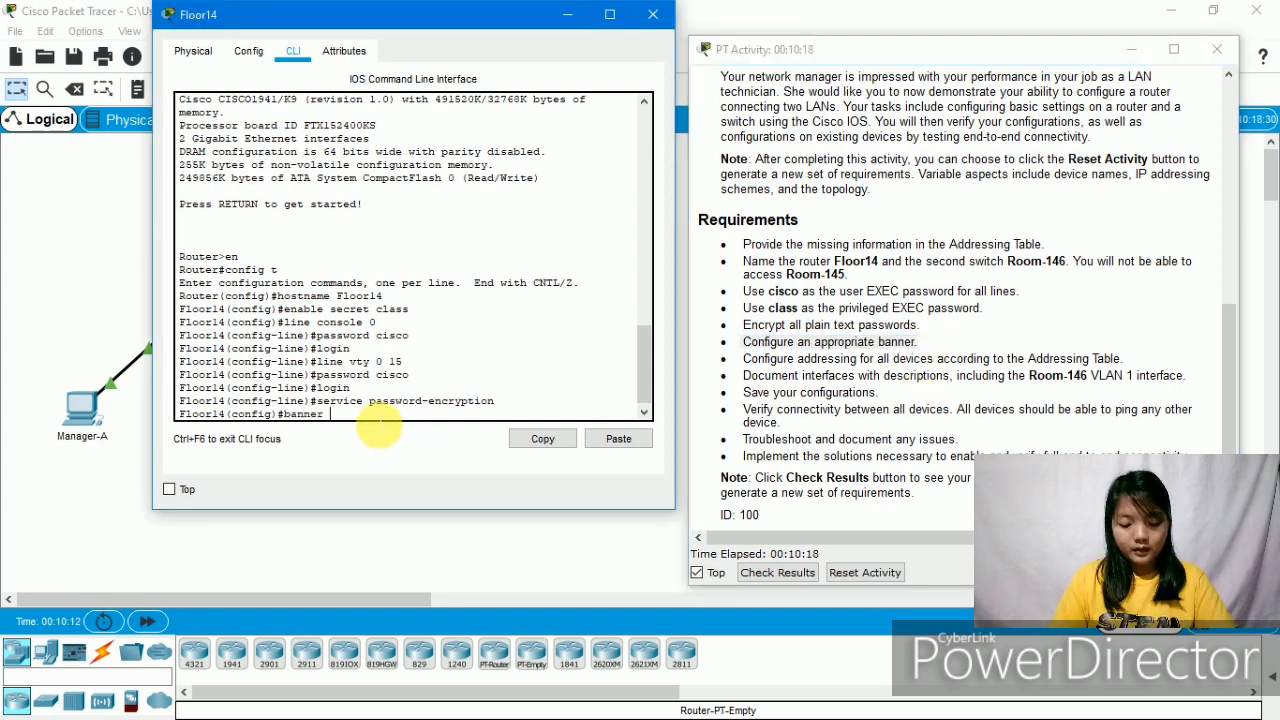
pyautogui.write('motd')
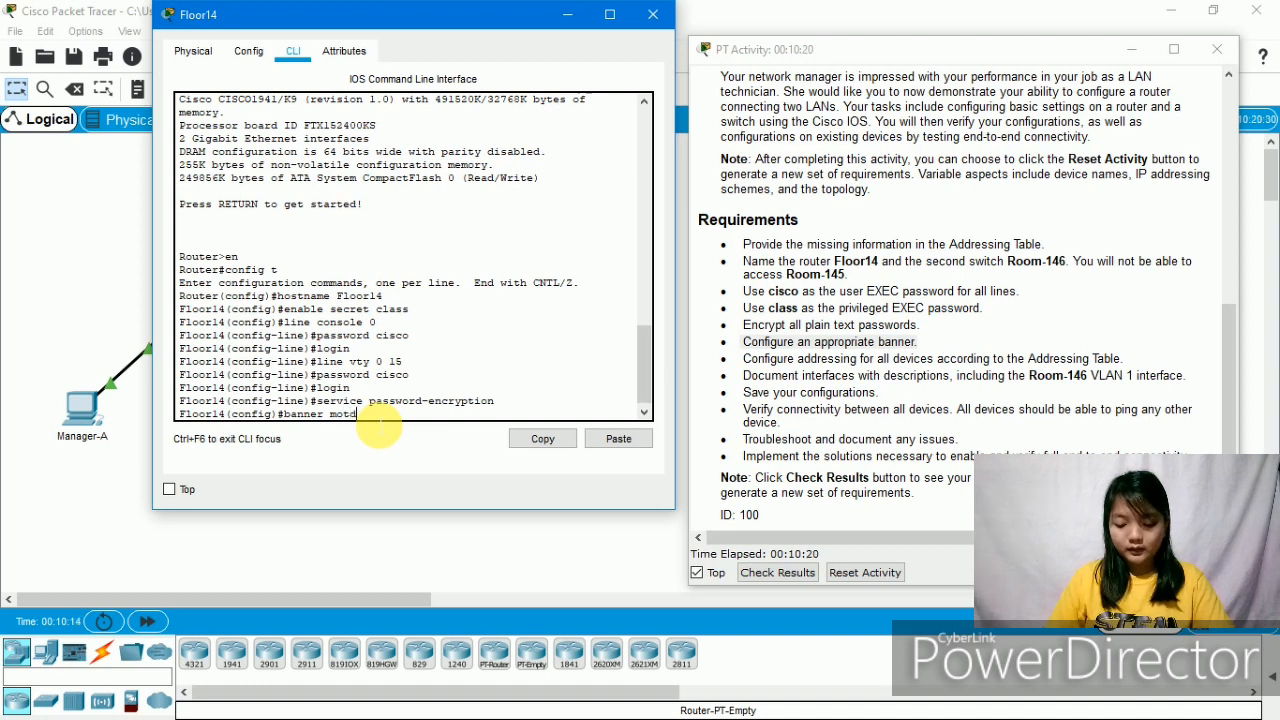
pyautogui.write(' "')
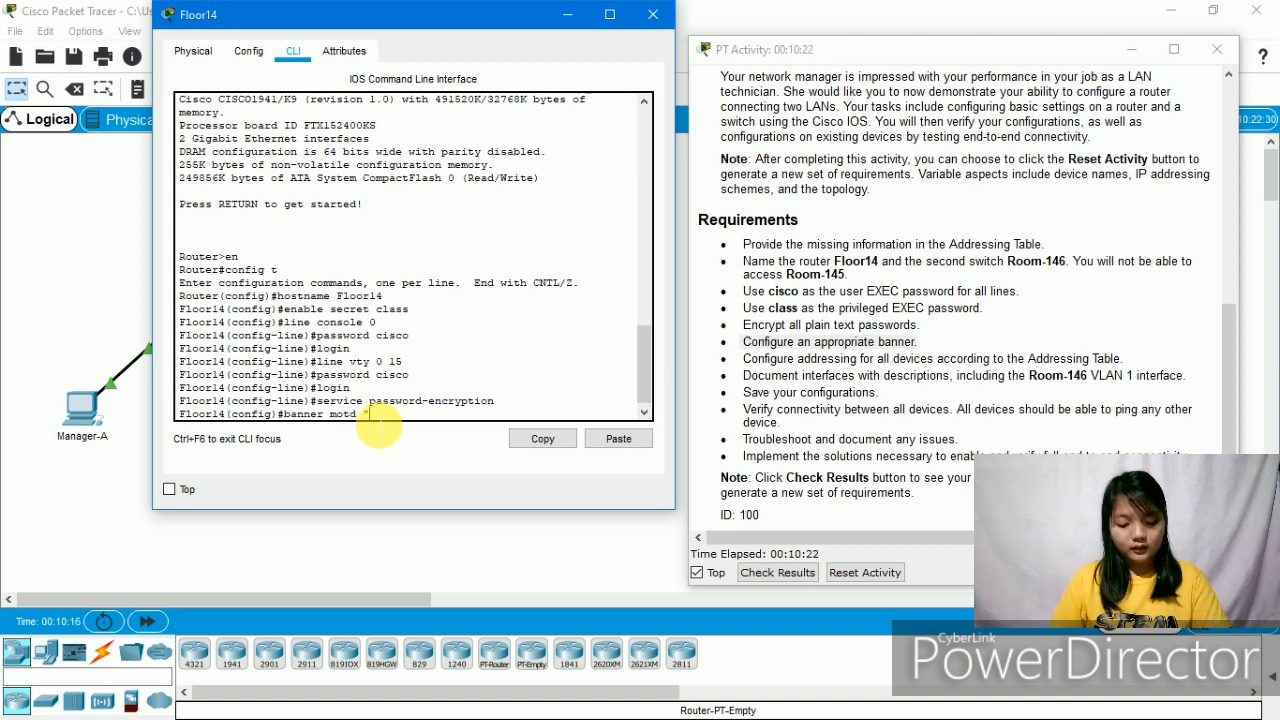
pyautogui.write('Auth')
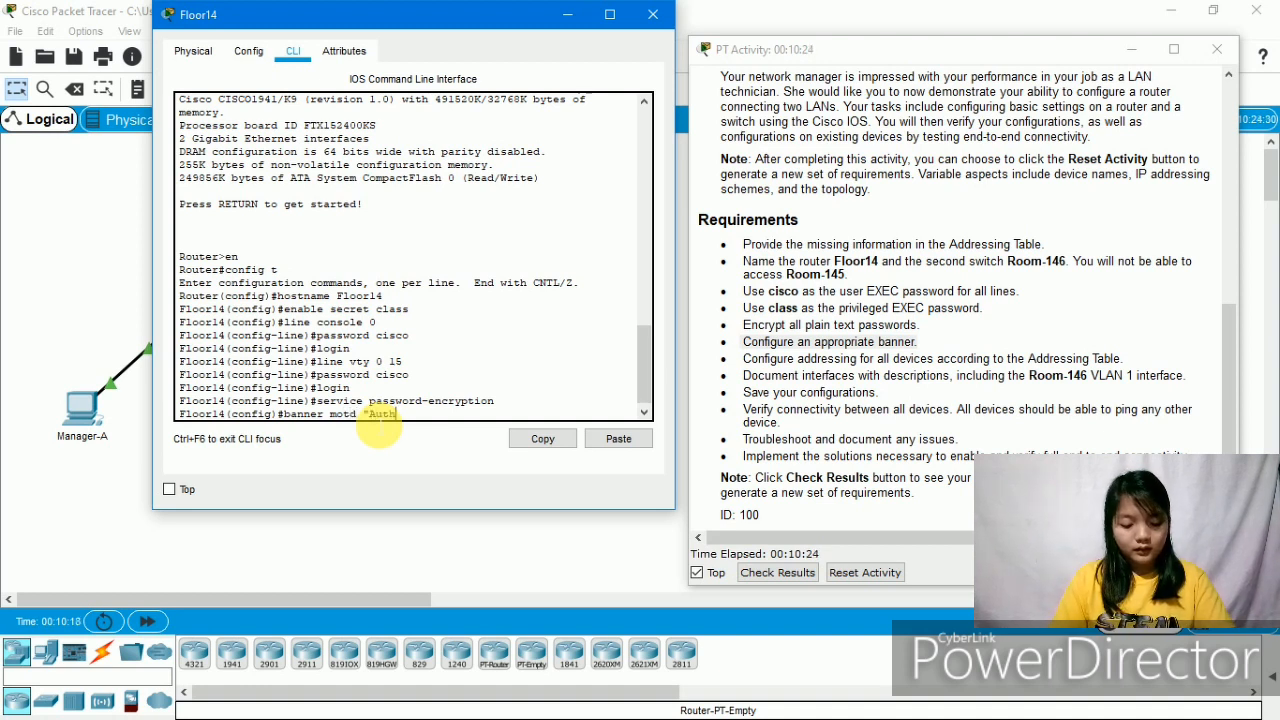
pyautogui.write('orized ')
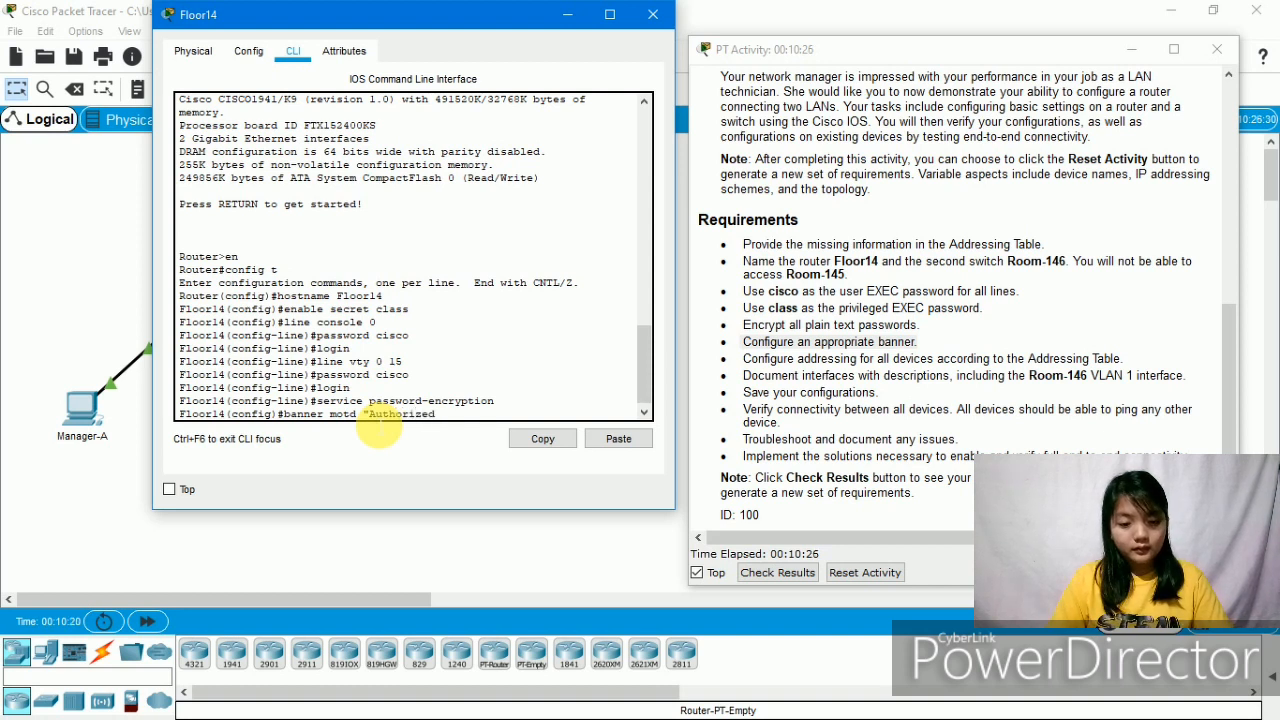
pyautogui.write('Person On')
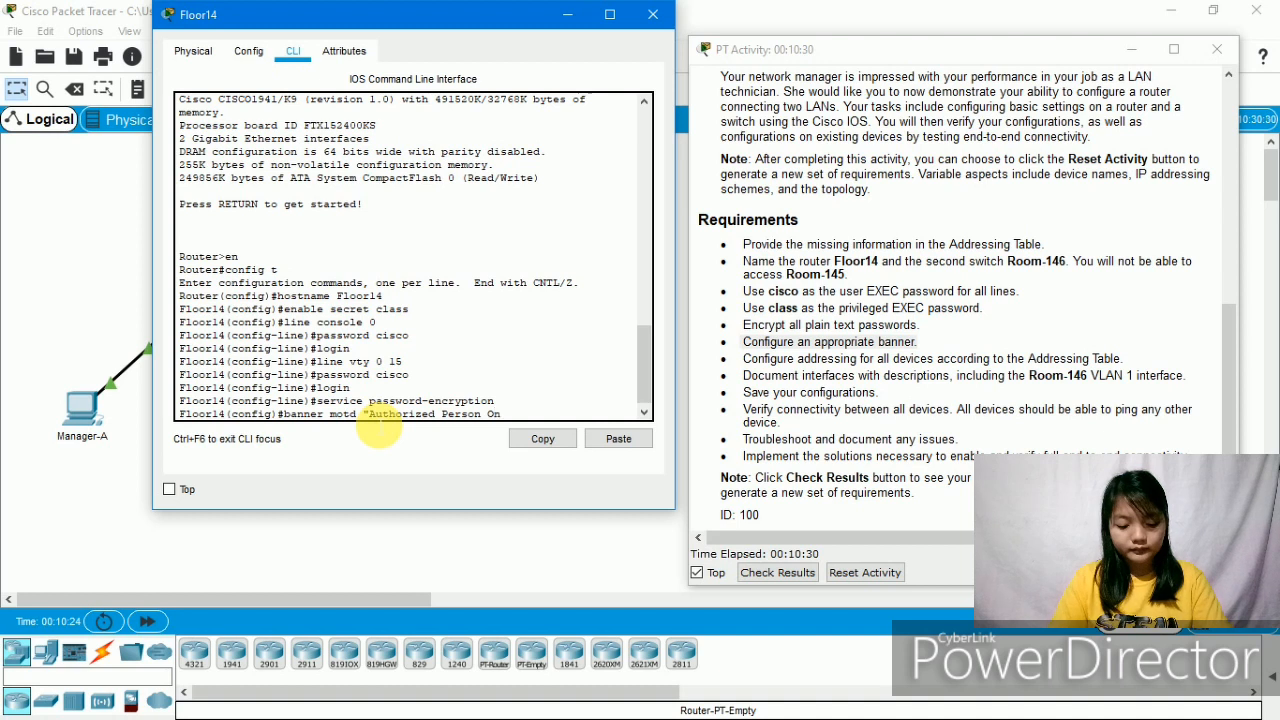
pyautogui.write('ly')
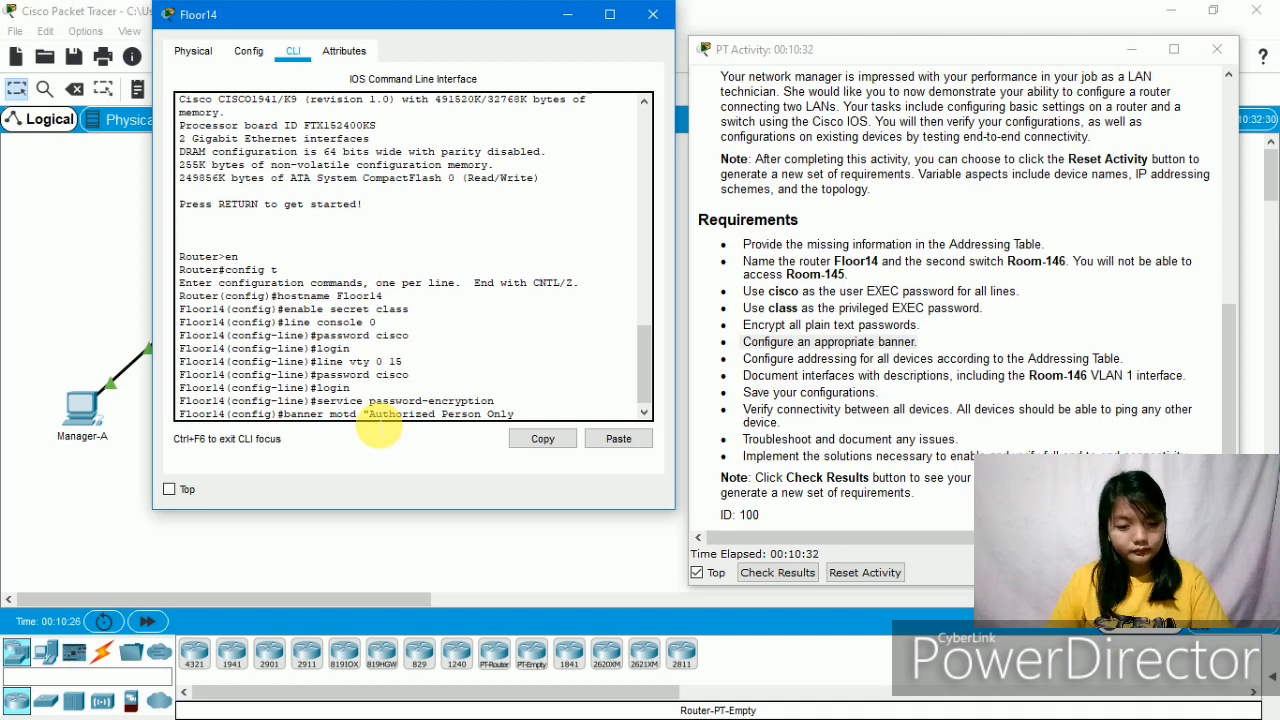
pyautogui.write('!!!')
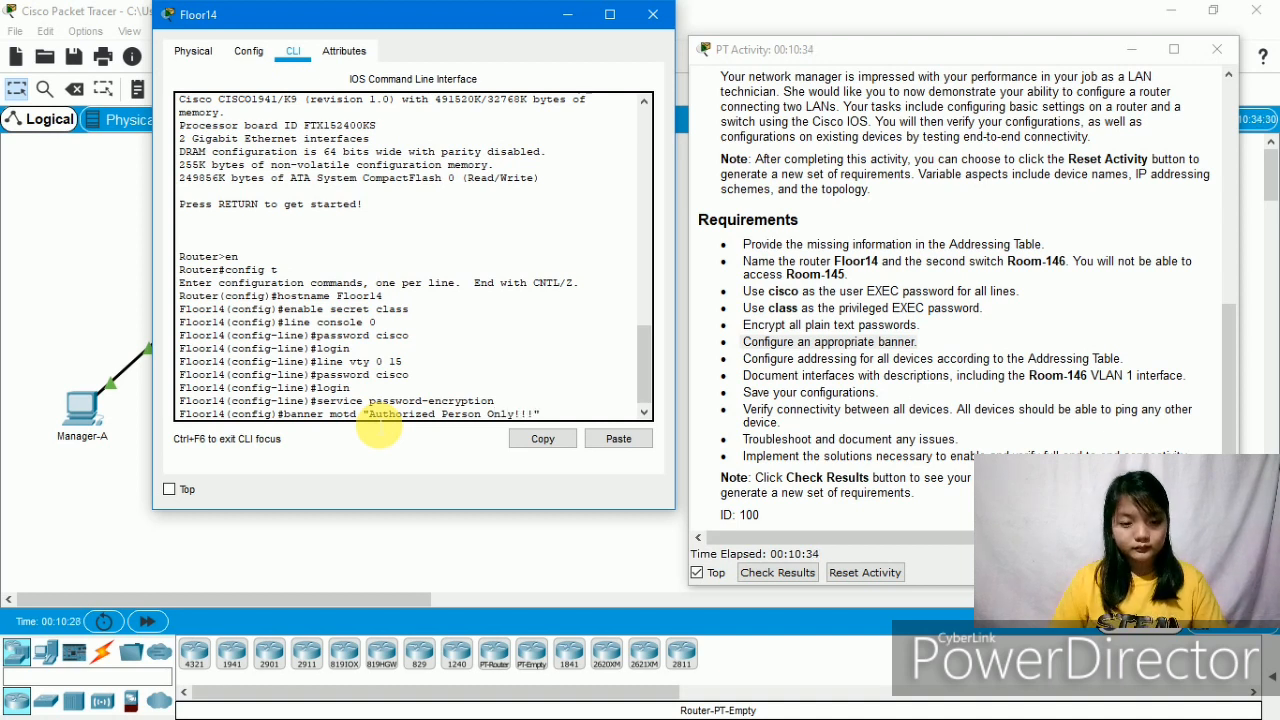
pyautogui.press('Return')
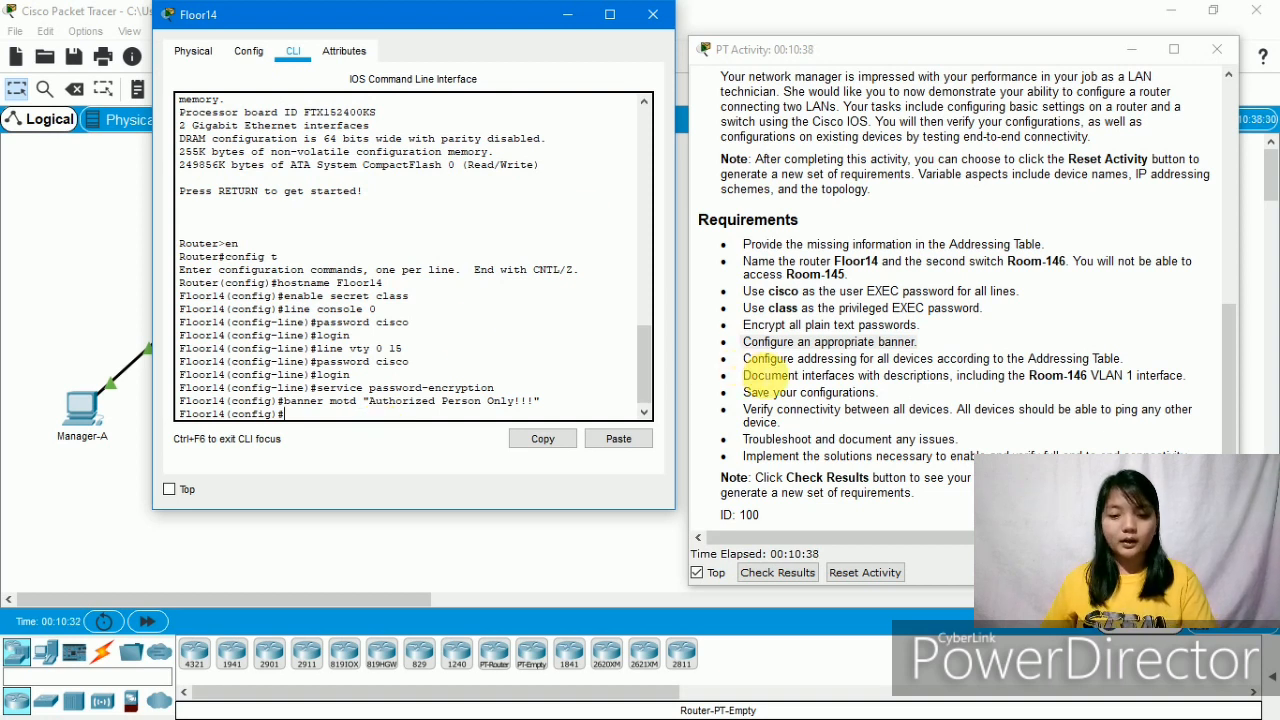
pyautogui.moveTo(750, 358); pyautogui.dragTo(1142, 360)
pyautogui.click(1114, 372)
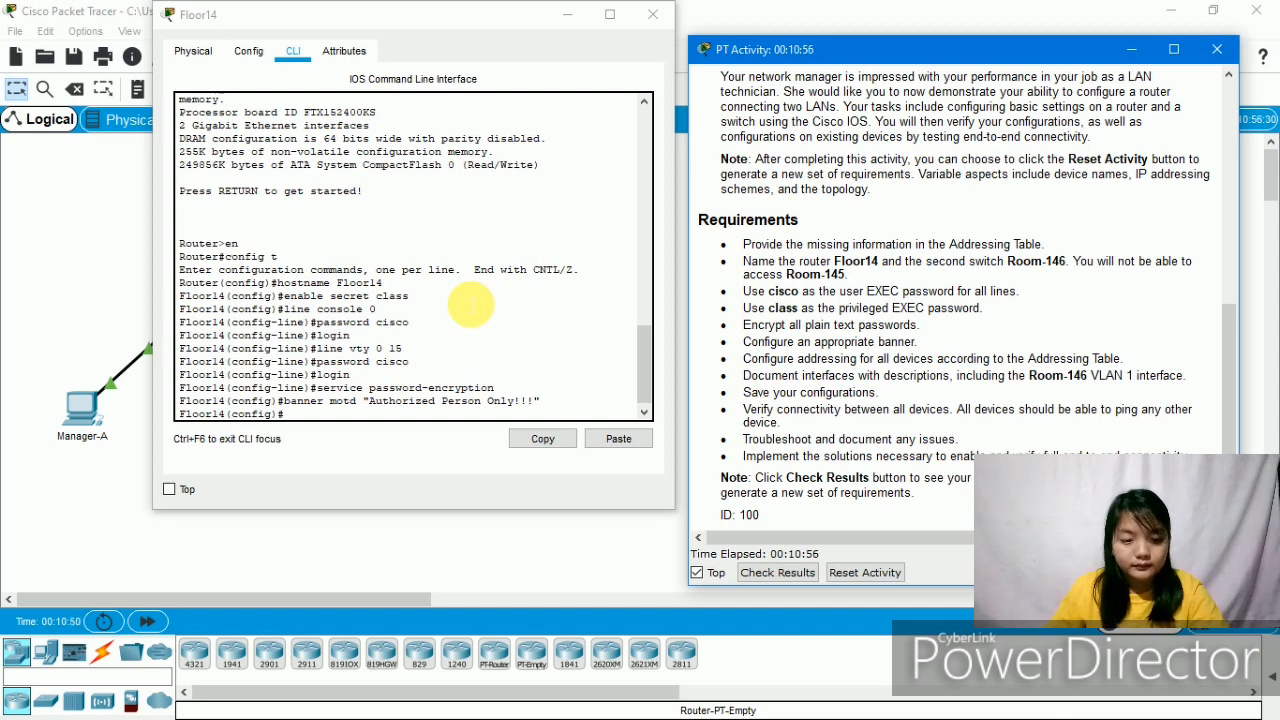
# - On Floor14, enter interface gigabitEthernet 0/0 configuration mode and start an ip add command
pyautogui.click(314, 424)
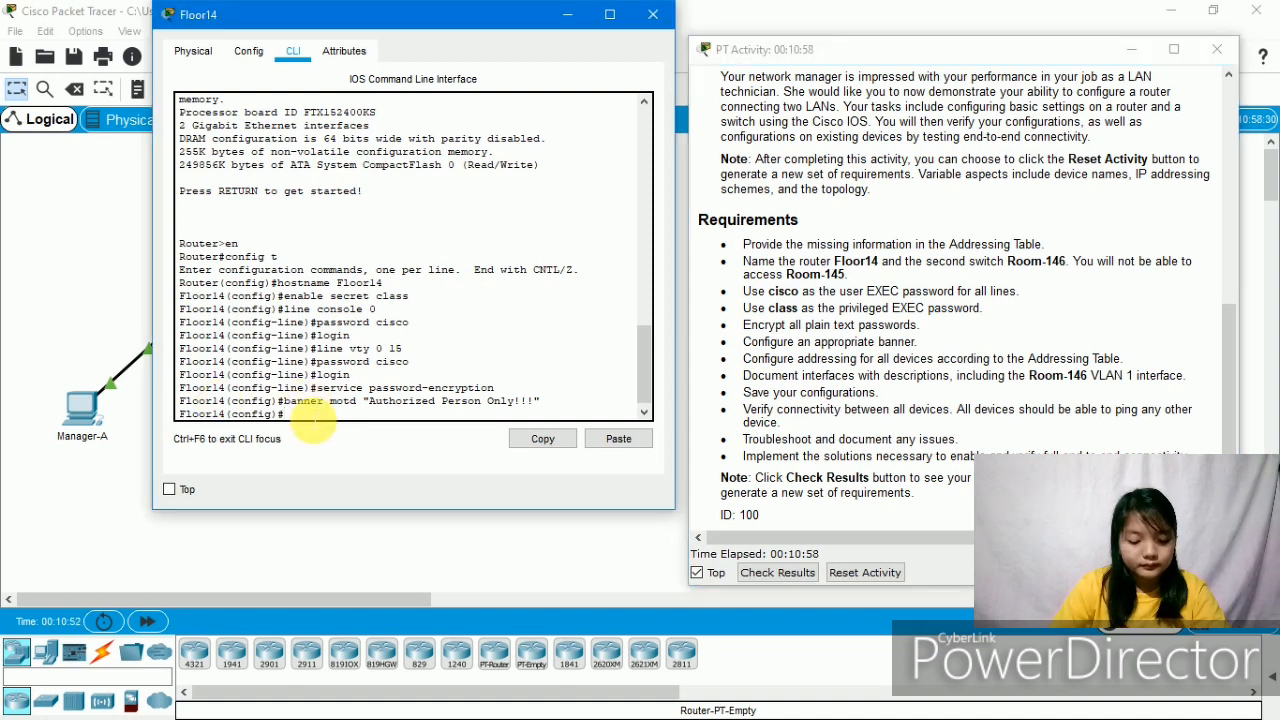
pyautogui.write('in')
pyautogui.press('Tab')
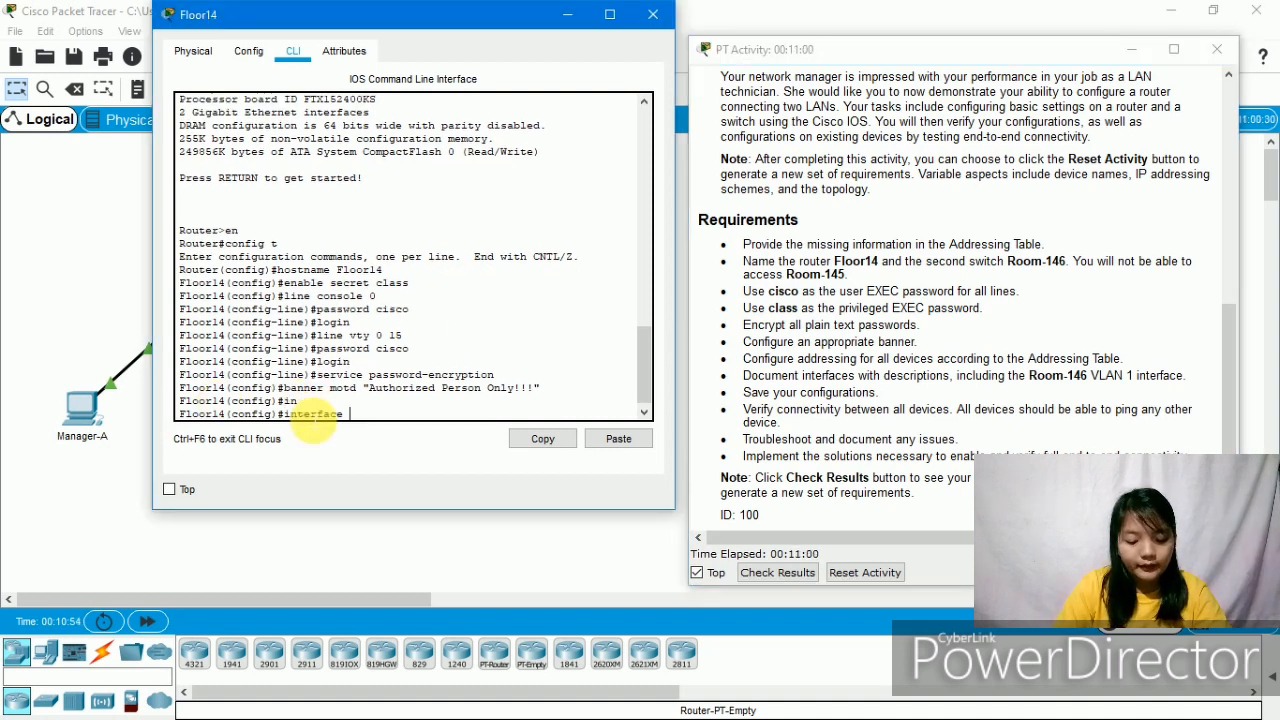
pyautogui.write('g')
pyautogui.press('Tab')
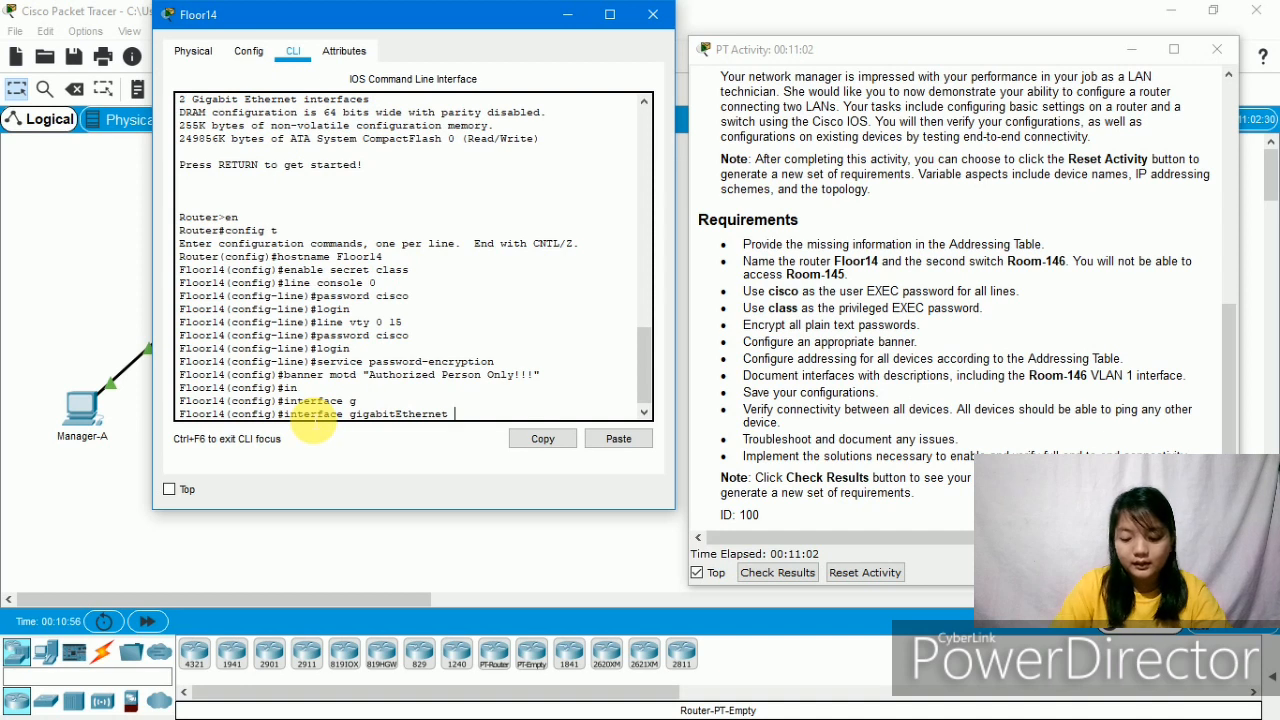
pyautogui.write('0/')
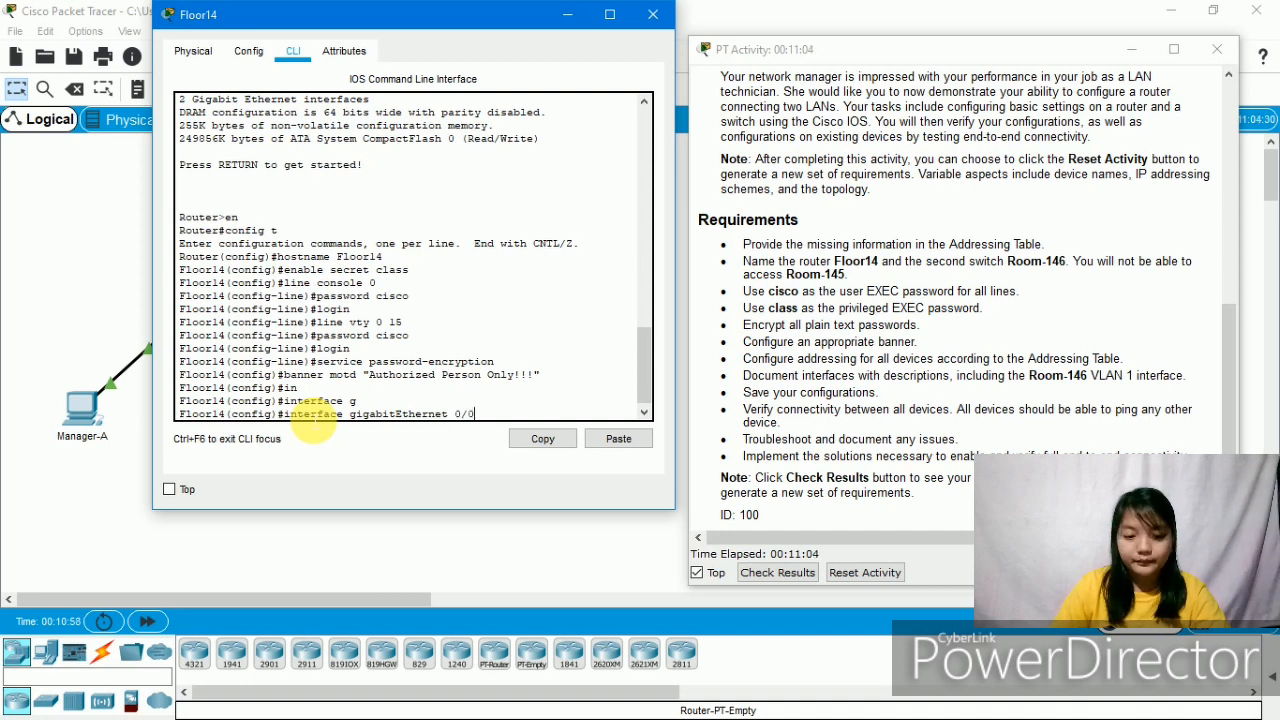
pyautogui.write('0')
pyautogui.press('Return')
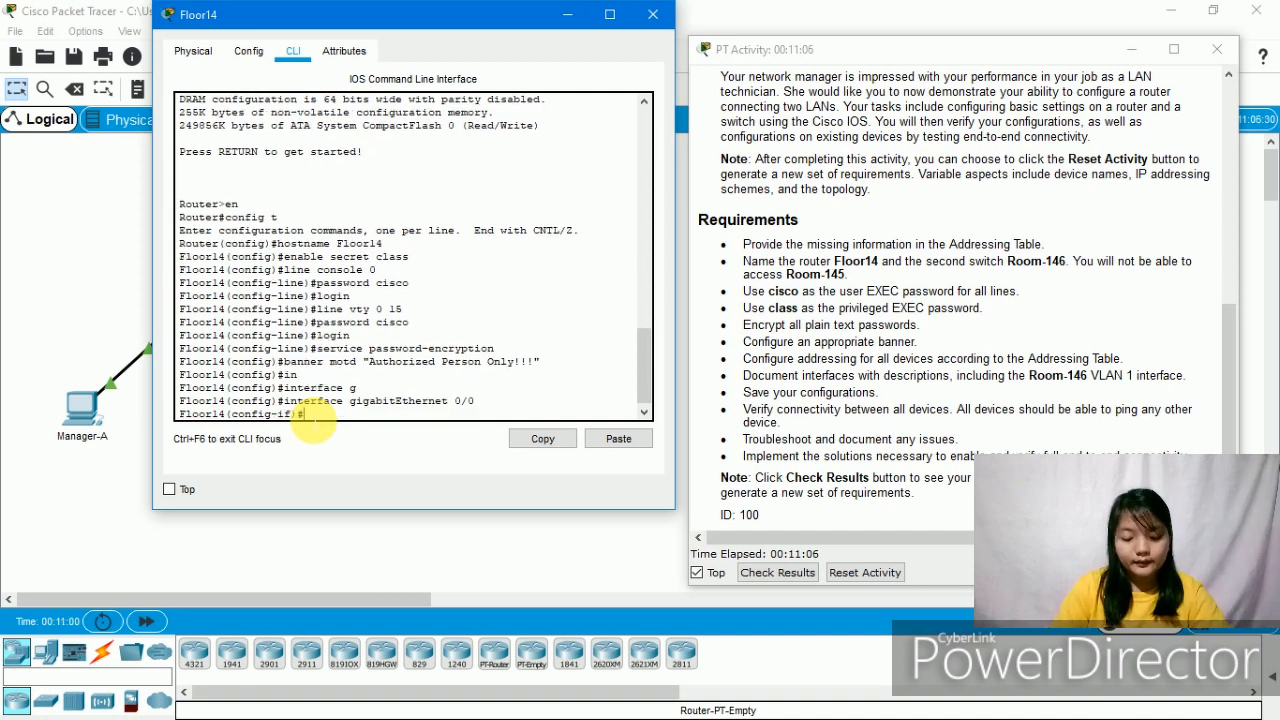
pyautogui.write('ip add')
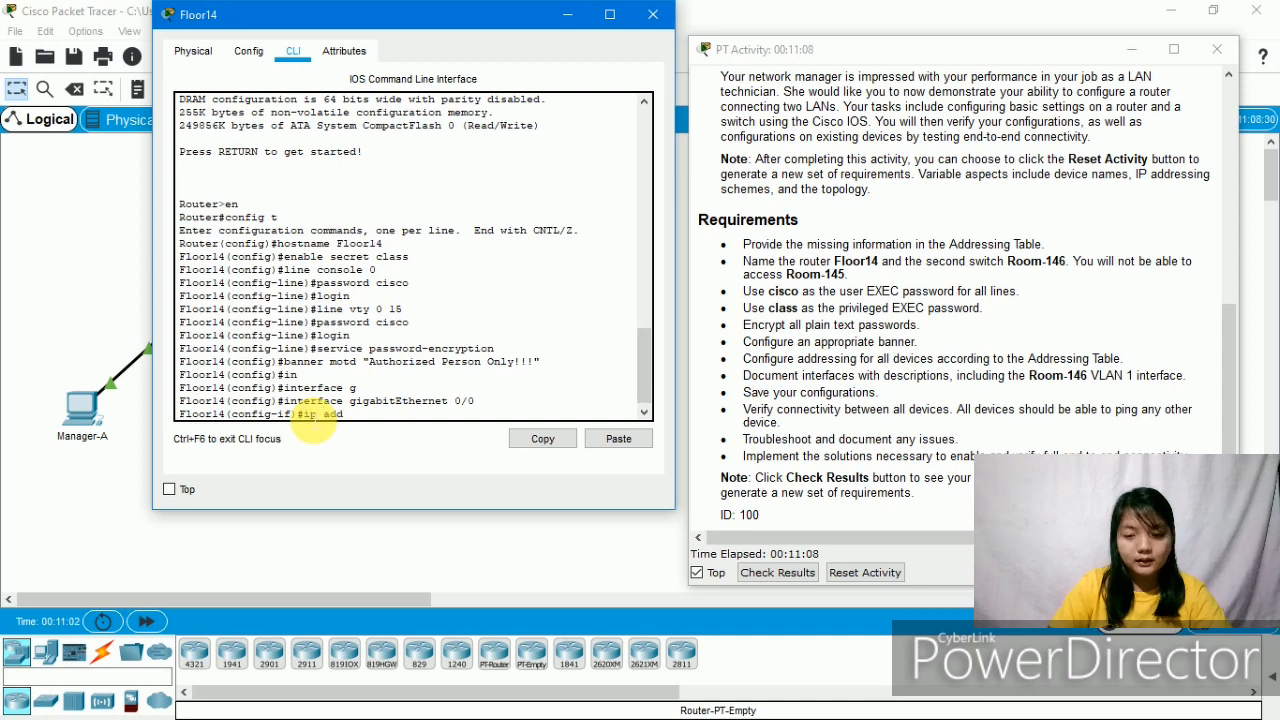
# - Look up Floor14's G0/0 address and assign it 128.107.20.1 255.255.255.0
pyautogui.scroll(5, 868, 340)
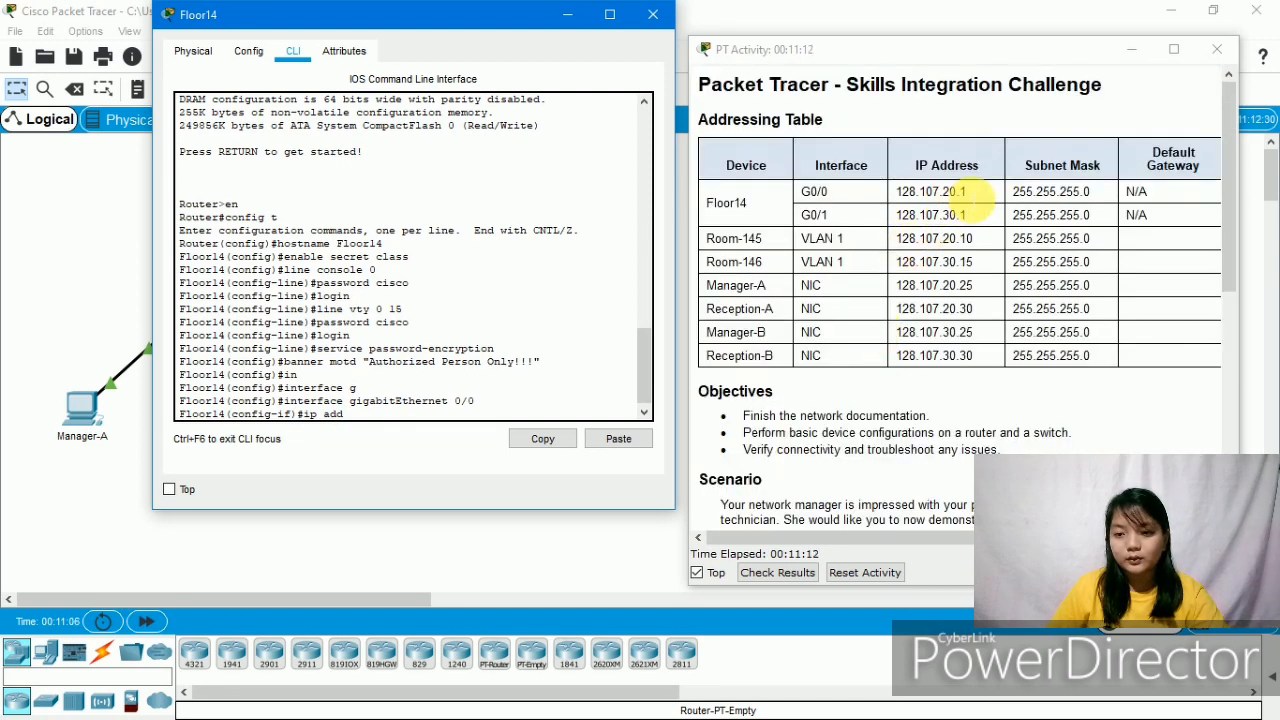
pyautogui.moveTo(968, 191); pyautogui.dragTo(893, 208)
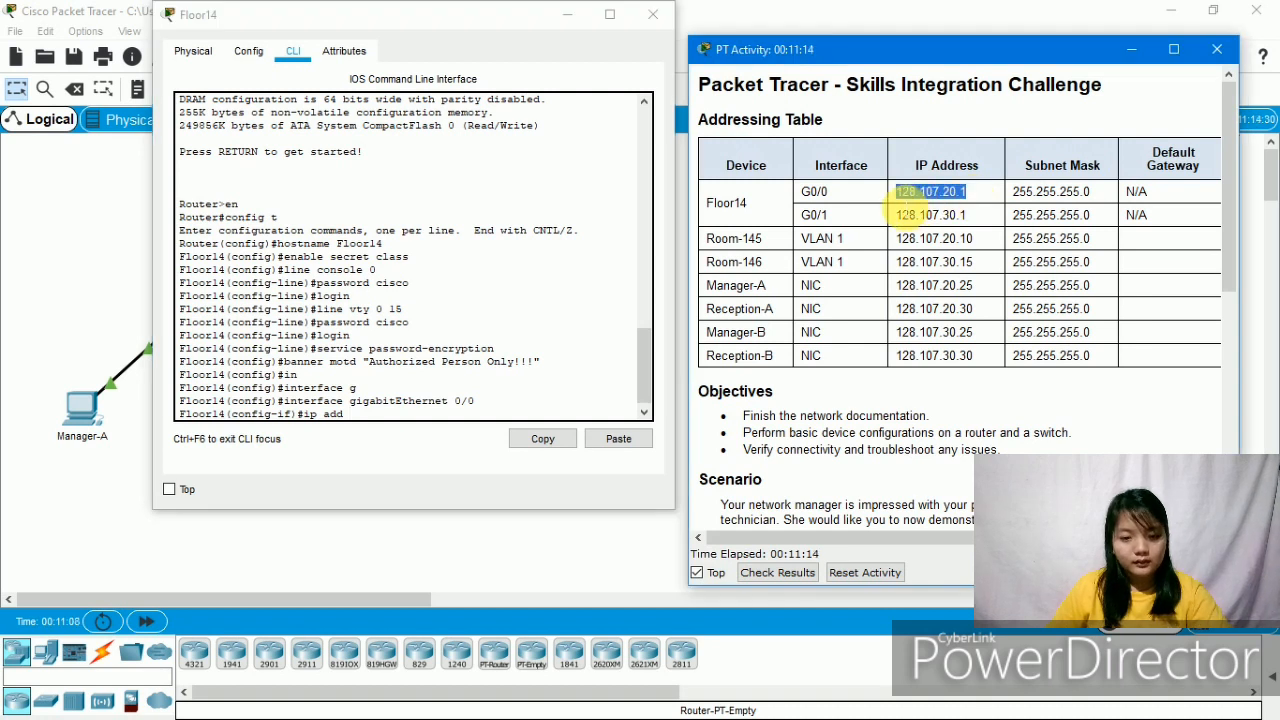
pyautogui.click(345, 420)
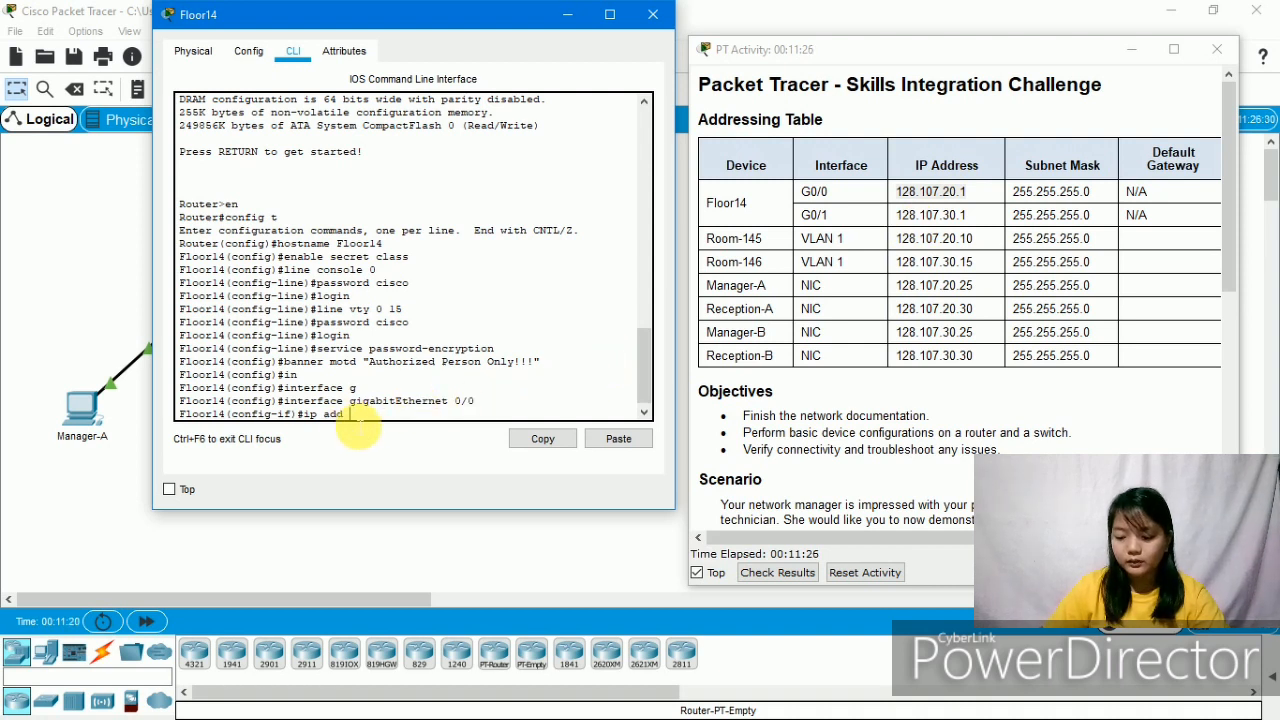
pyautogui.write('128.1')
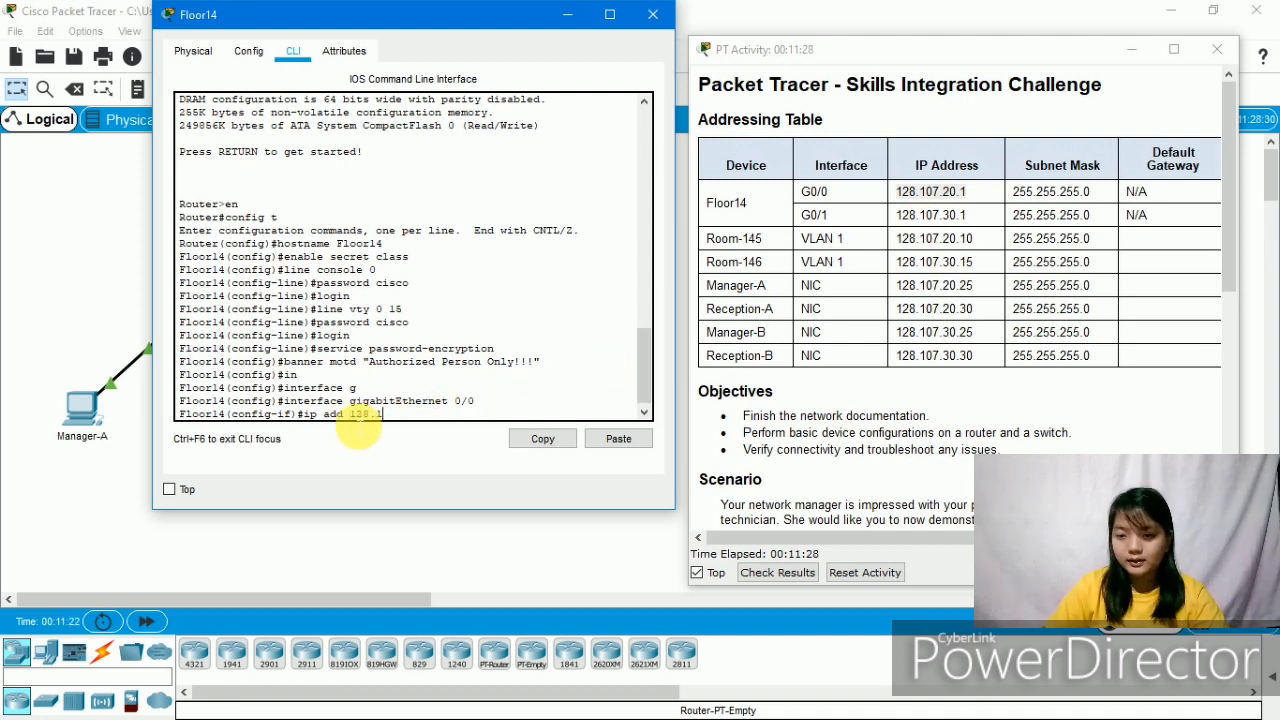
pyautogui.write('07.20.1')
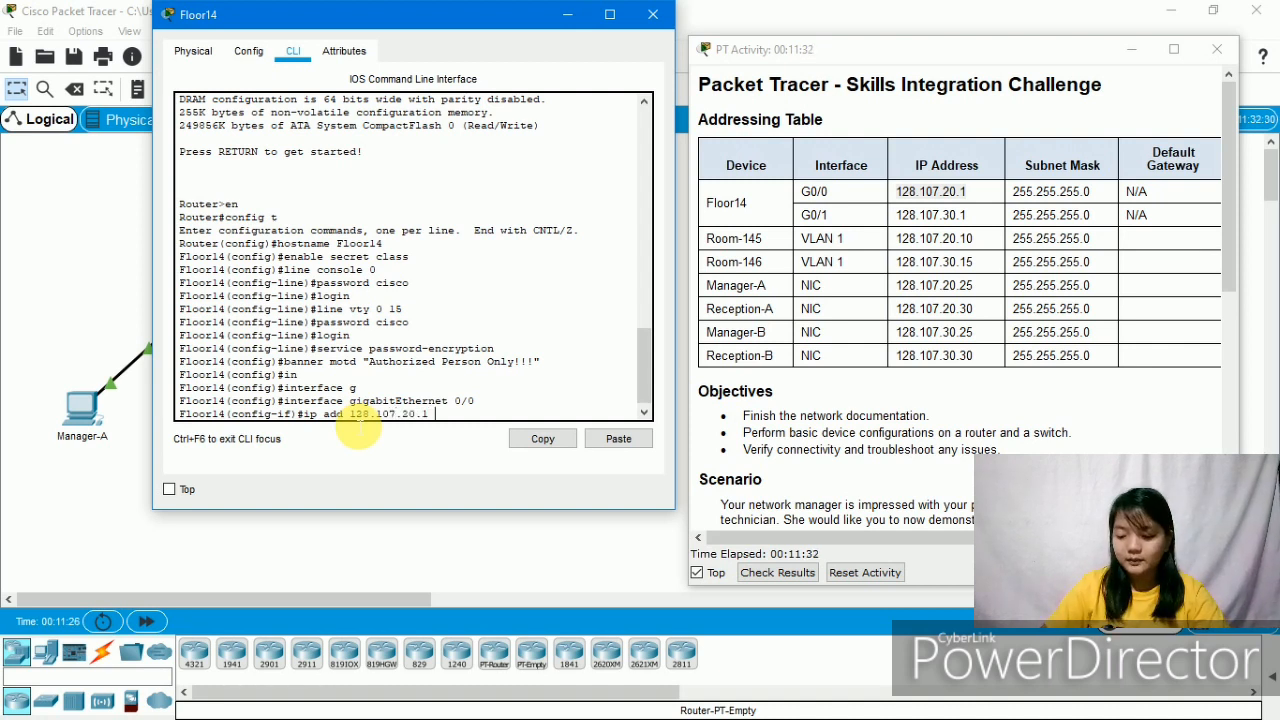
pyautogui.write(' 255.255.')
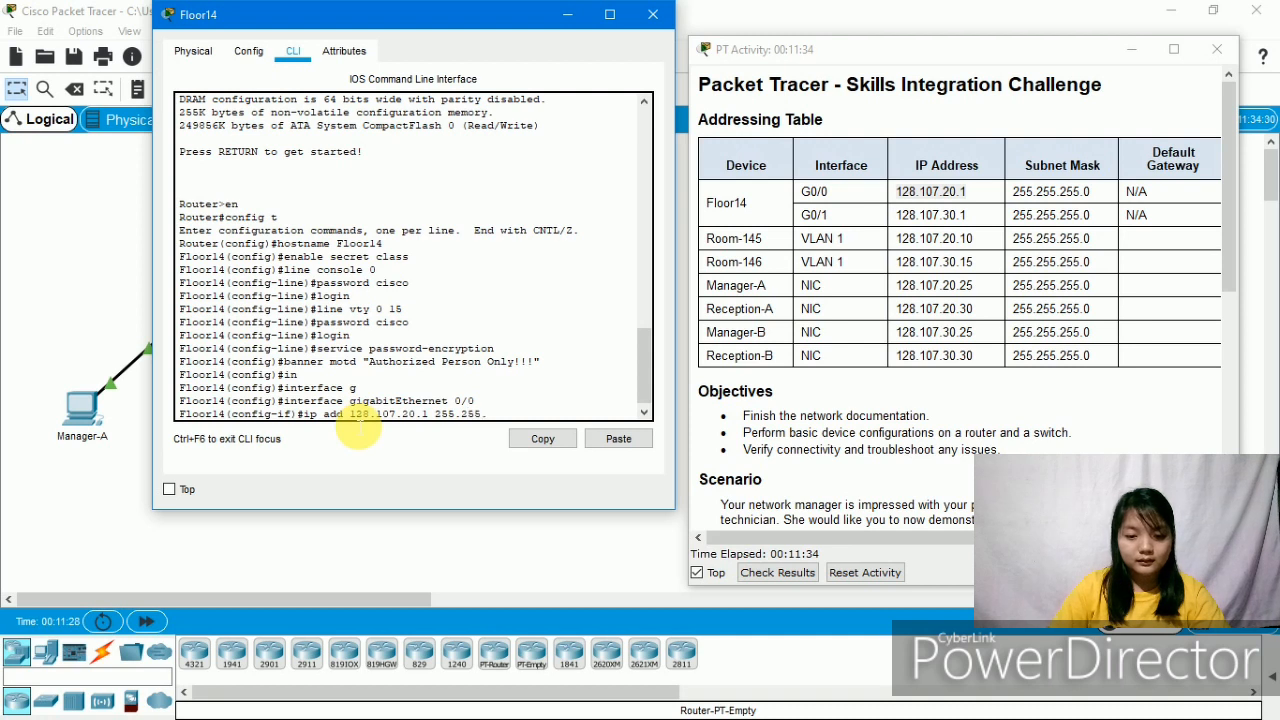
pyautogui.write('255.0')
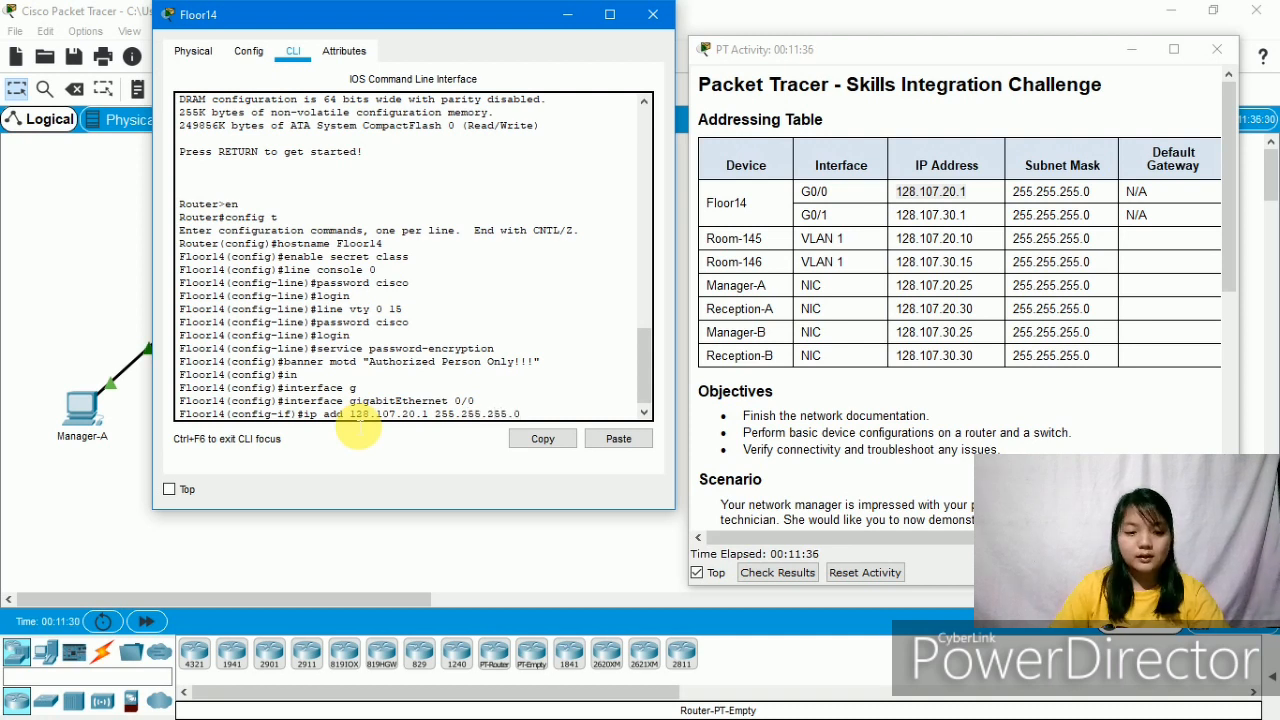
pyautogui.press('Return')
# - Bring the G0/0 interface up with no shutdown
pyautogui.write('no')
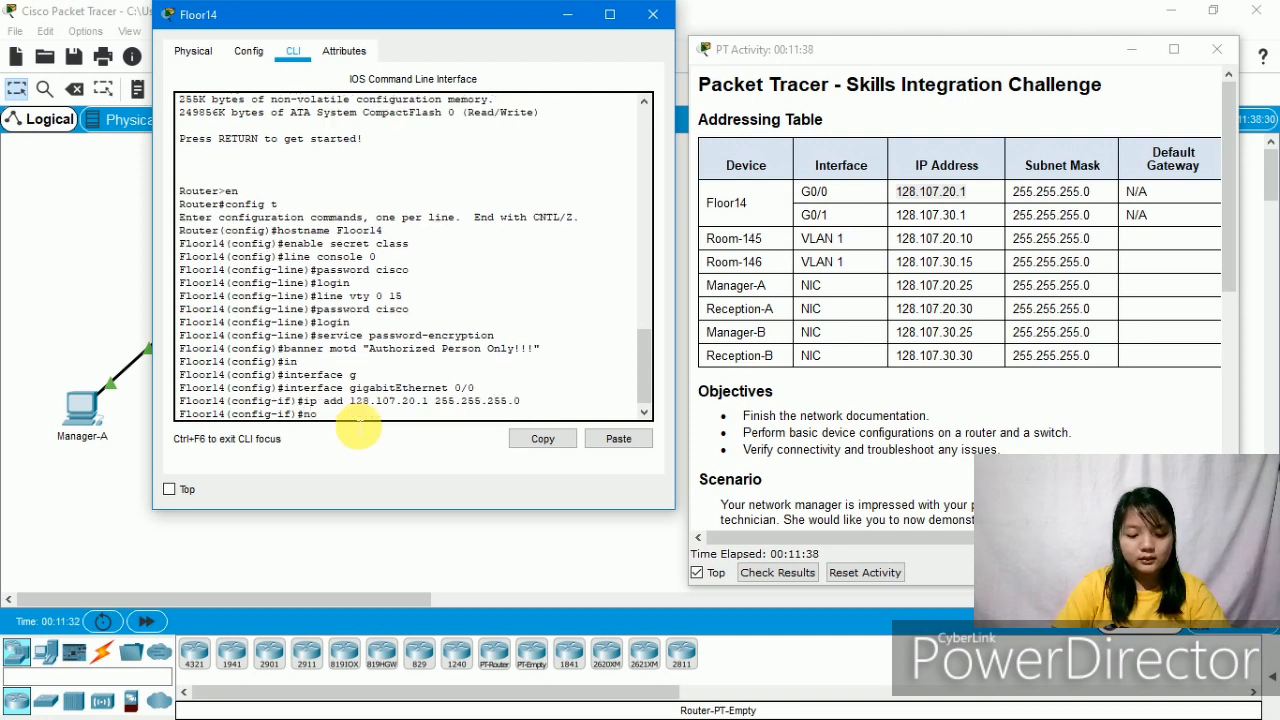
pyautogui.write(' shut')
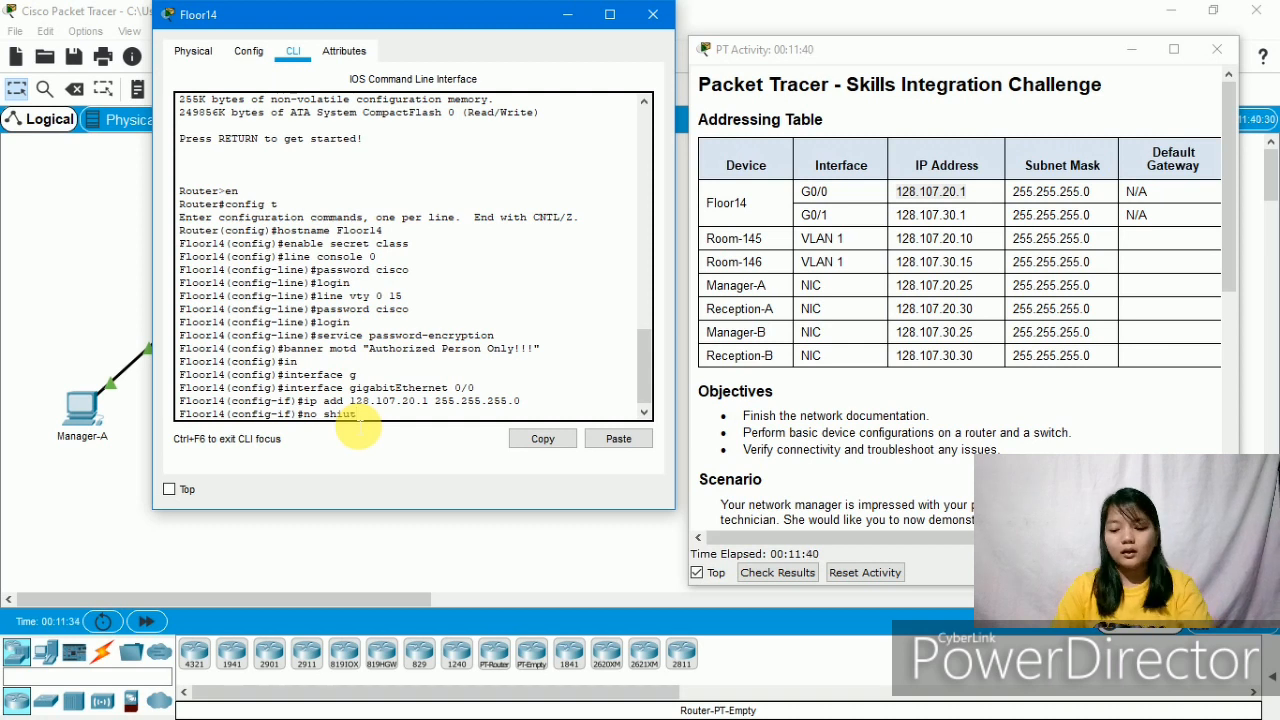
pyautogui.press('BackSpace')
pyautogui.press('BackSpace')
pyautogui.write('u')
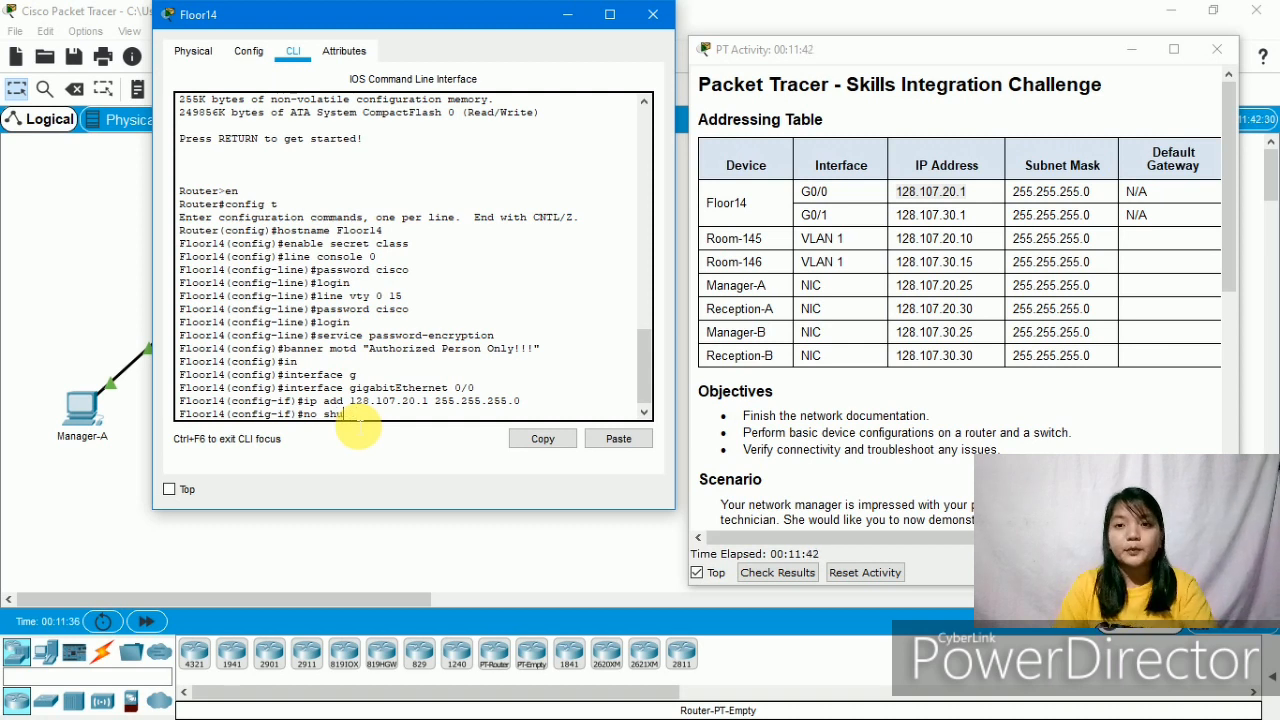
pyautogui.write('t')
pyautogui.press('Return')
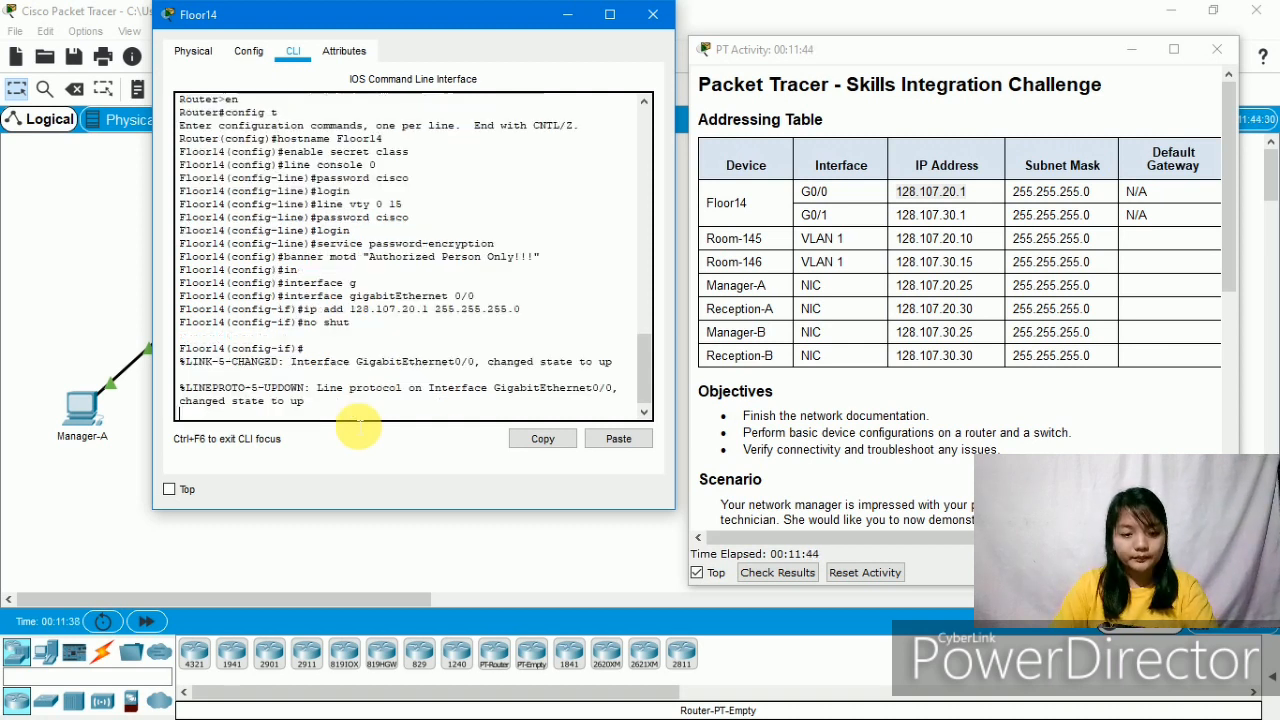
pyautogui.press('Return')
pyautogui.write('inter')
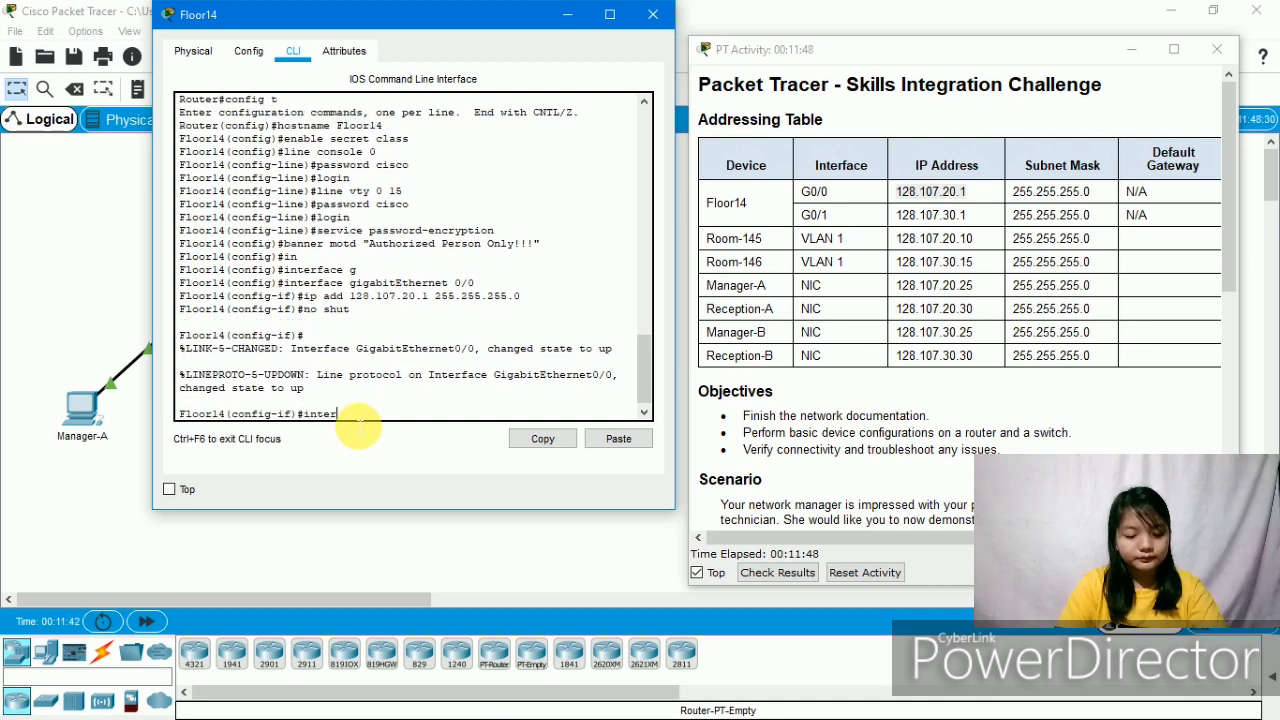
pyautogui.write('face')
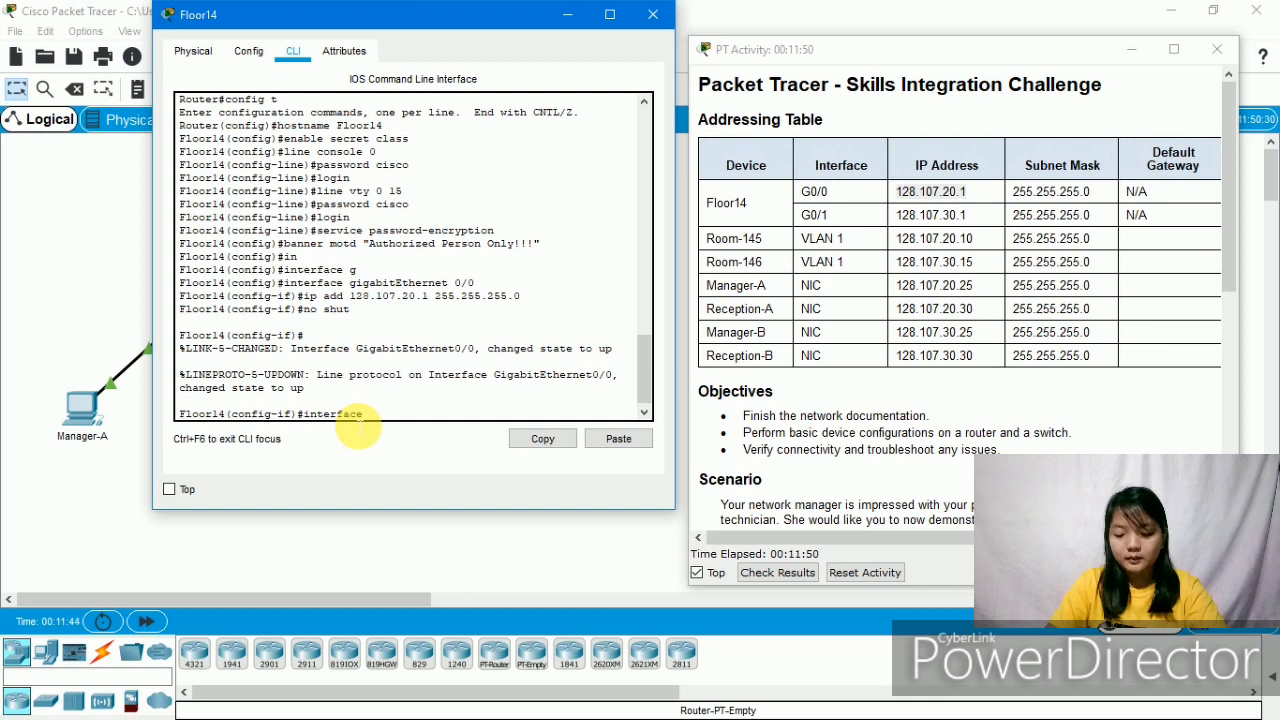
pyautogui.write(' g0/1')
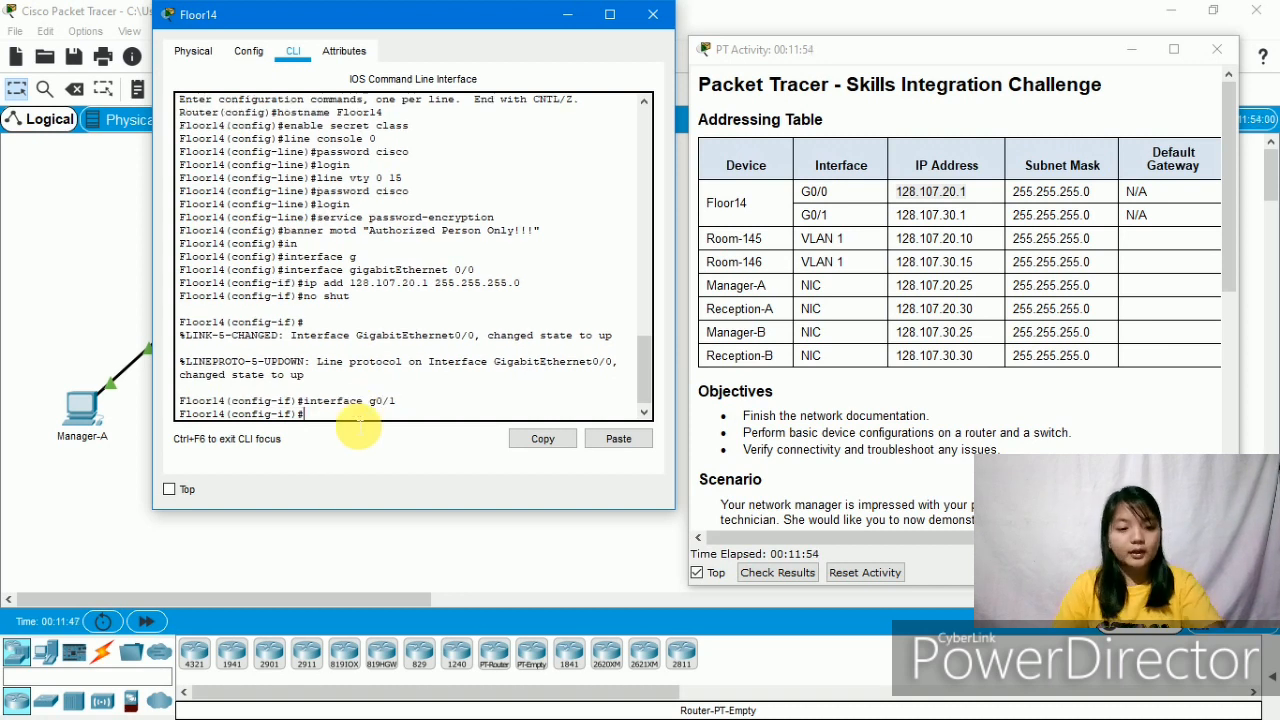
# - Give Floor14's G0/1 the address 128.107.30.1 255.255.255.0 and bring it up
pyautogui.press('Return')
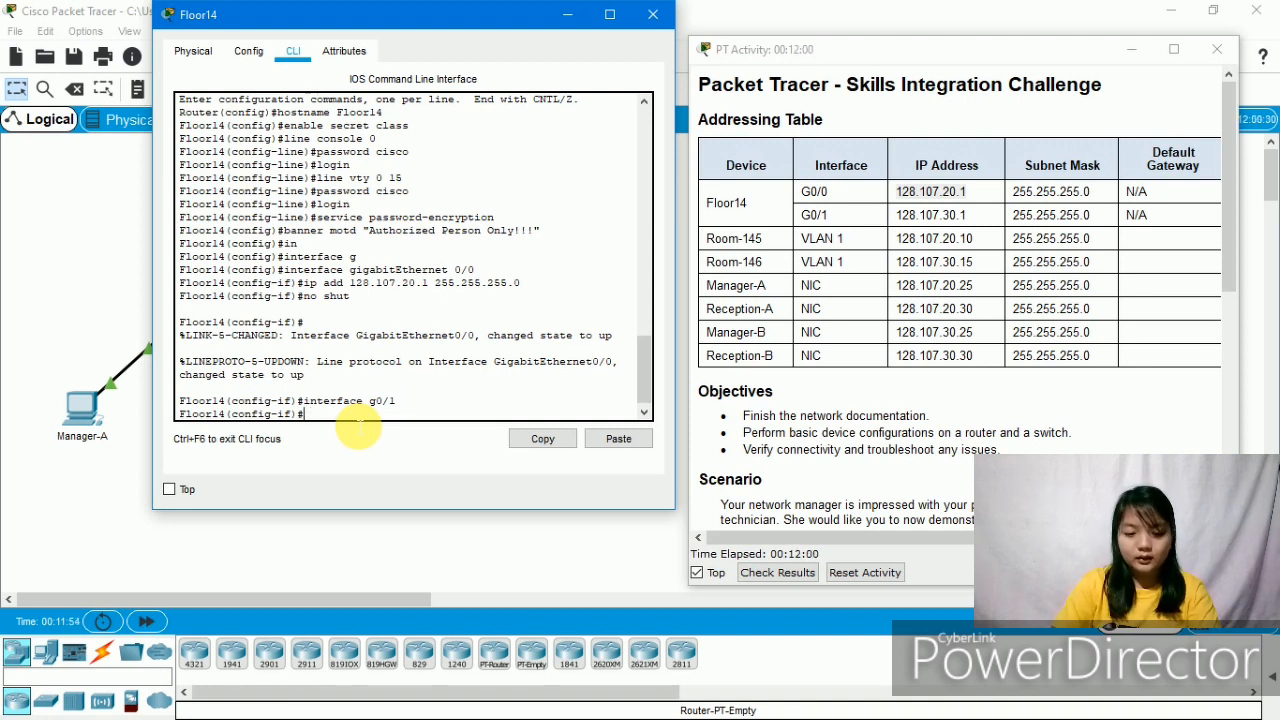
pyautogui.write('p add')
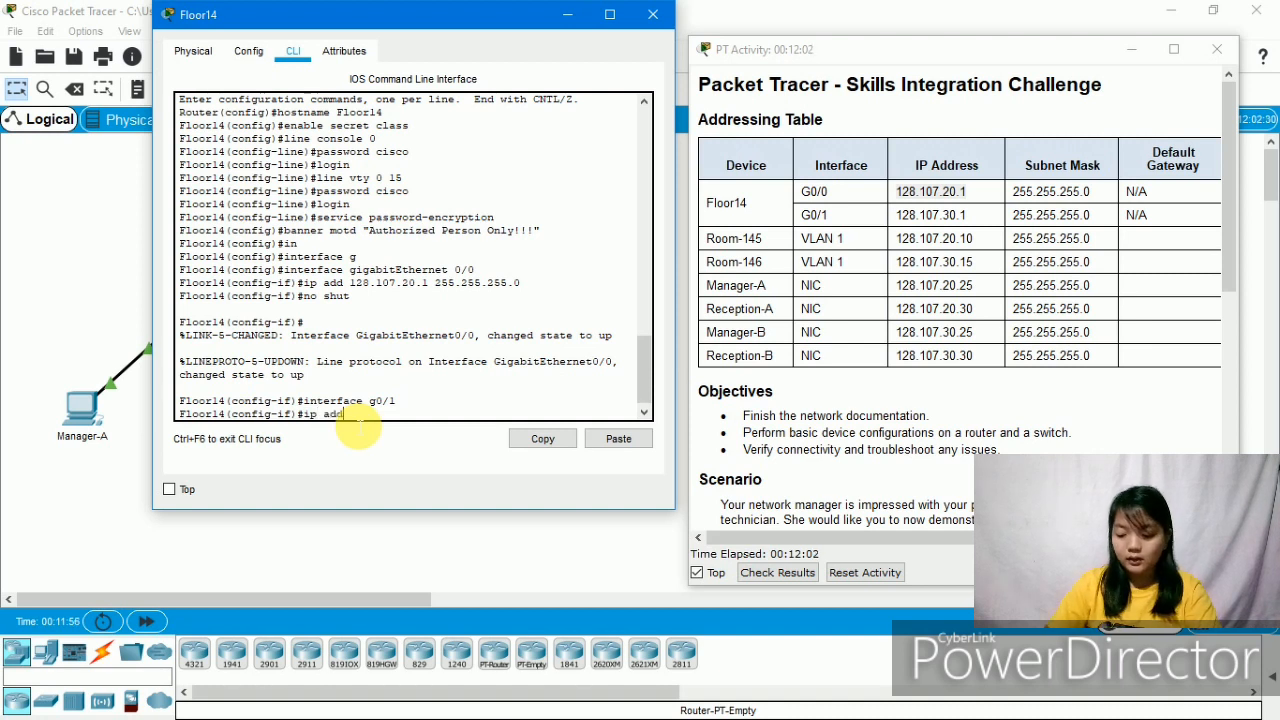
pyautogui.write(' 12')
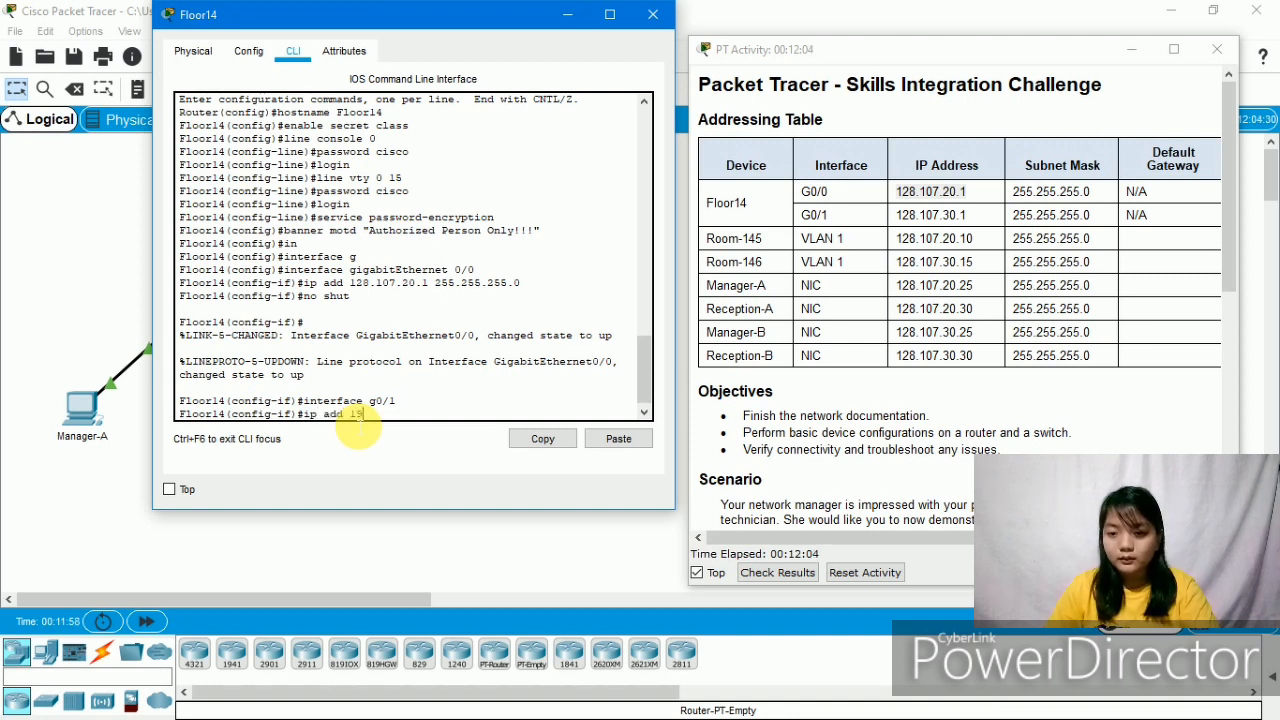
pyautogui.press('BackSpace')
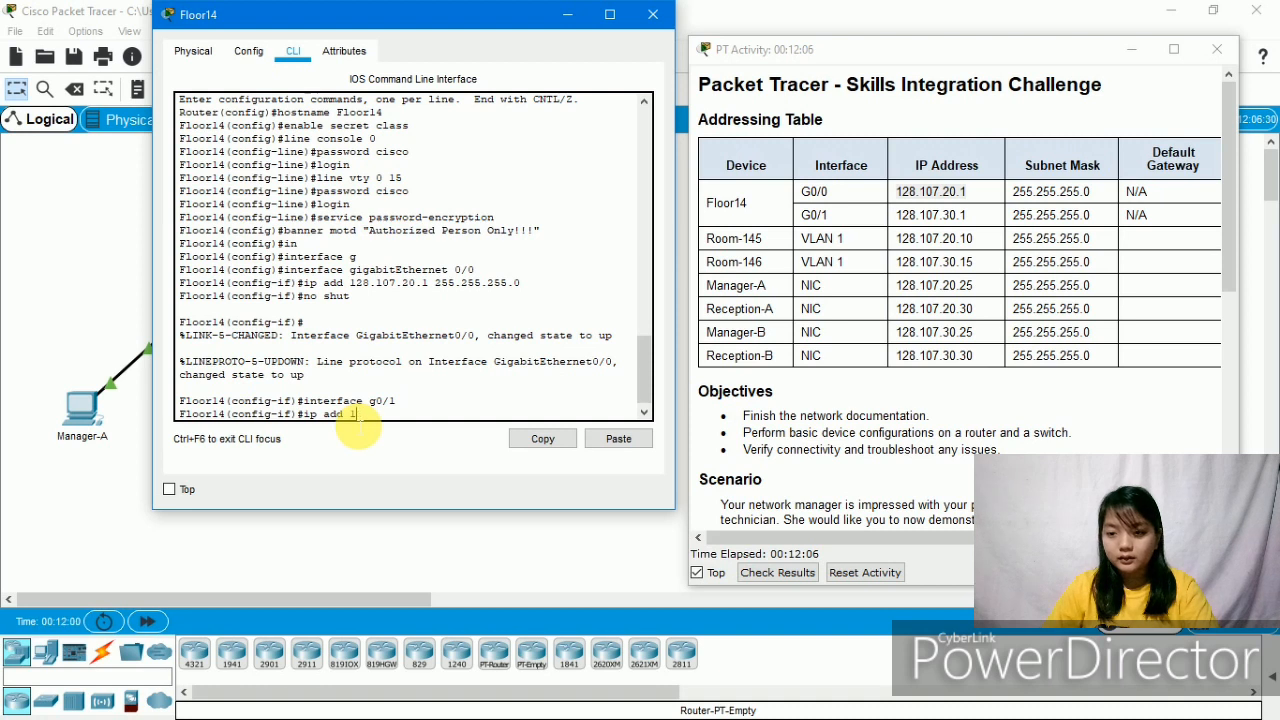
pyautogui.write('2')
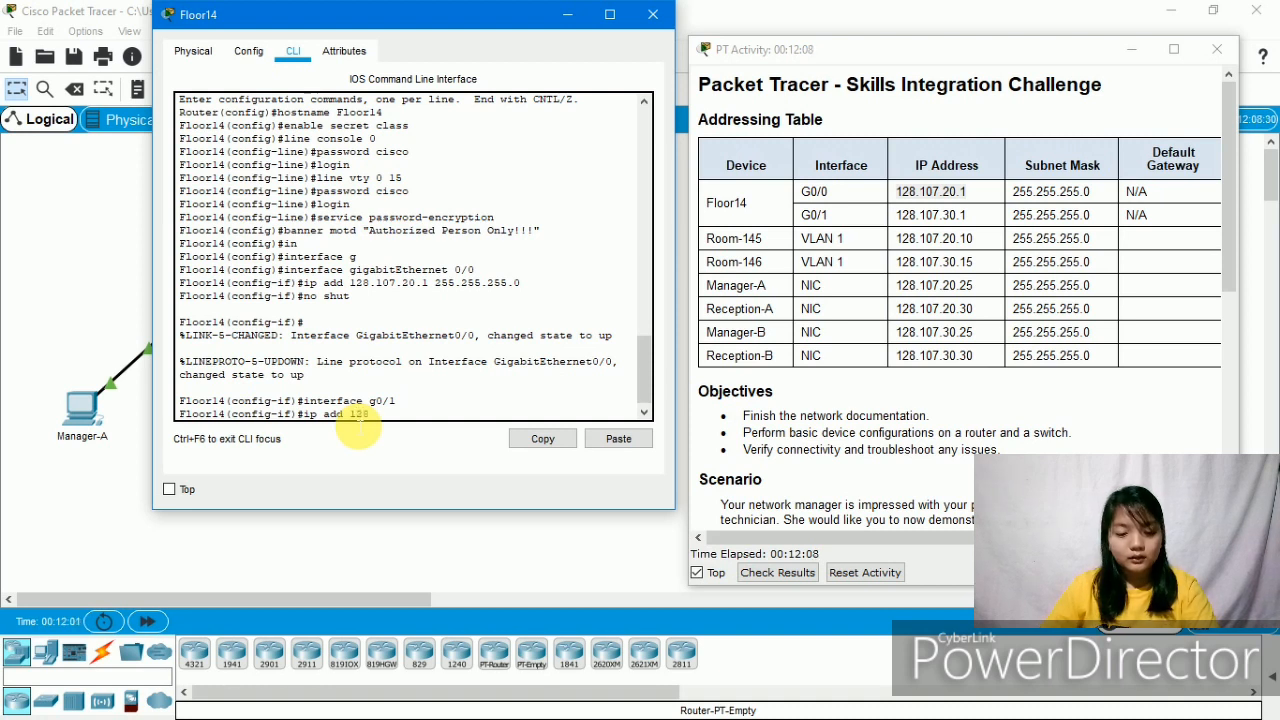
pyautogui.write('8.10')
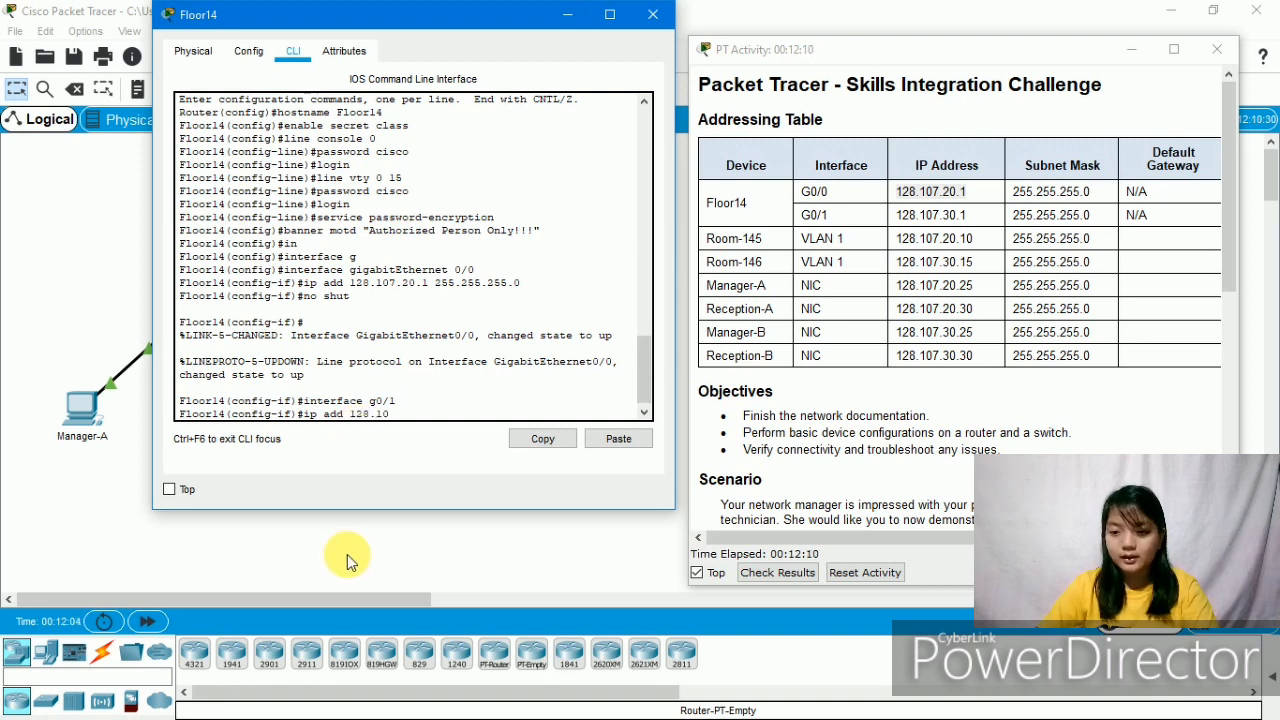
pyautogui.write('7.30')
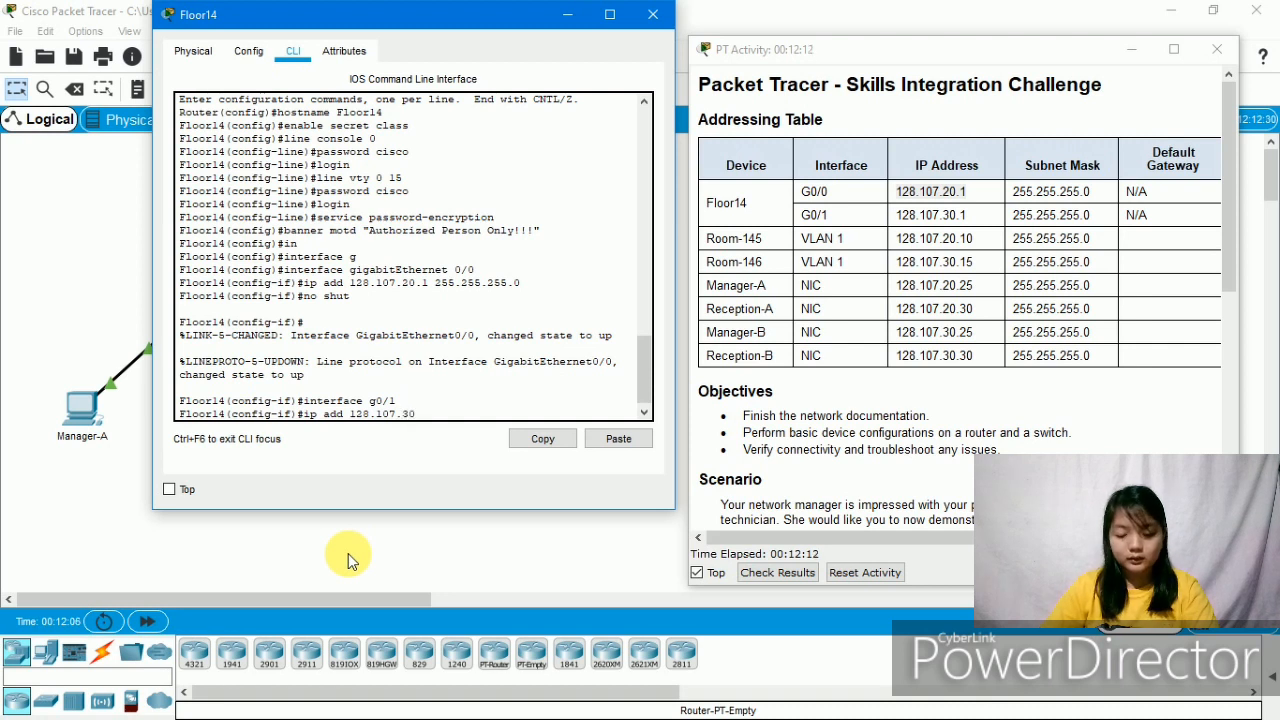
pyautogui.write('.1')
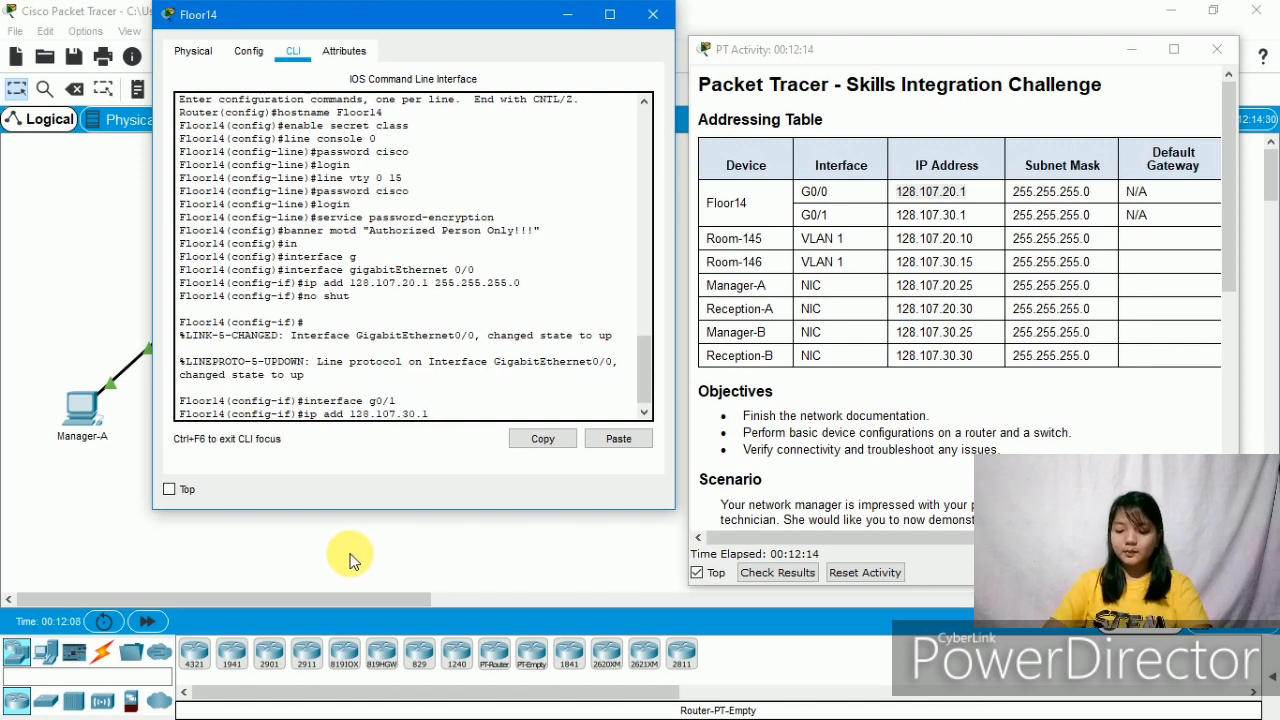
pyautogui.write(' 255.')
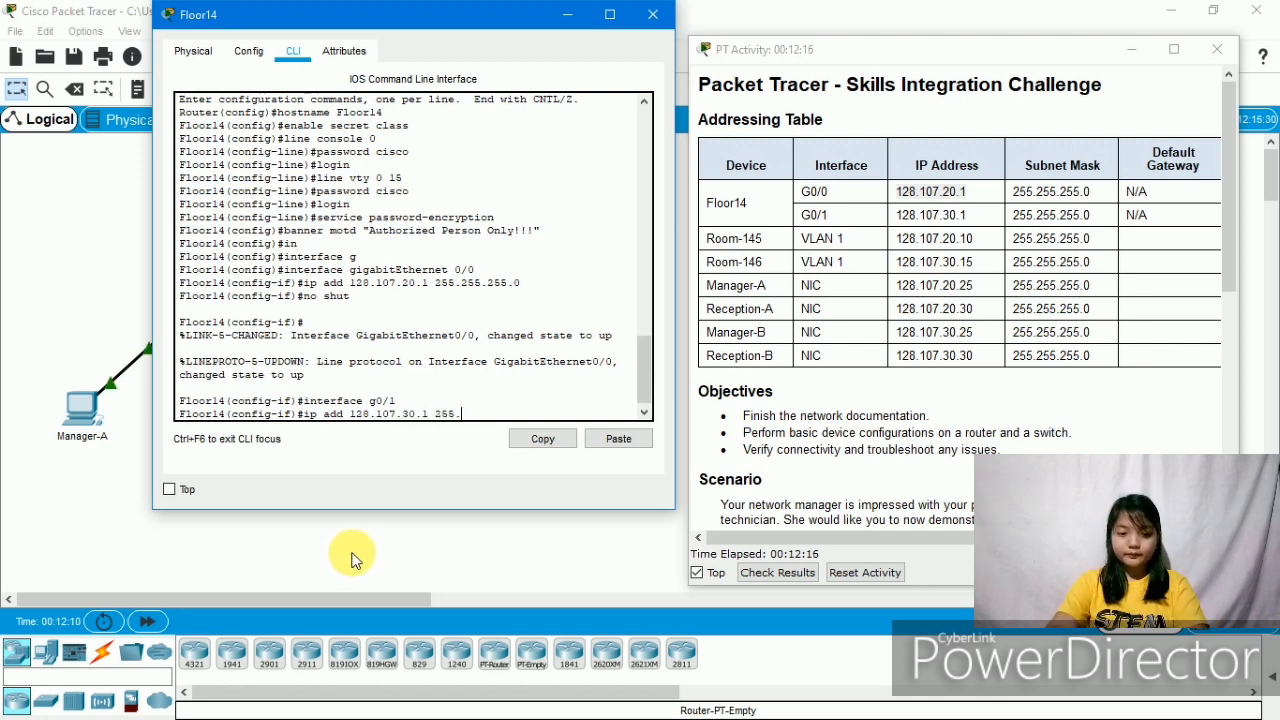
pyautogui.write('255.255.')
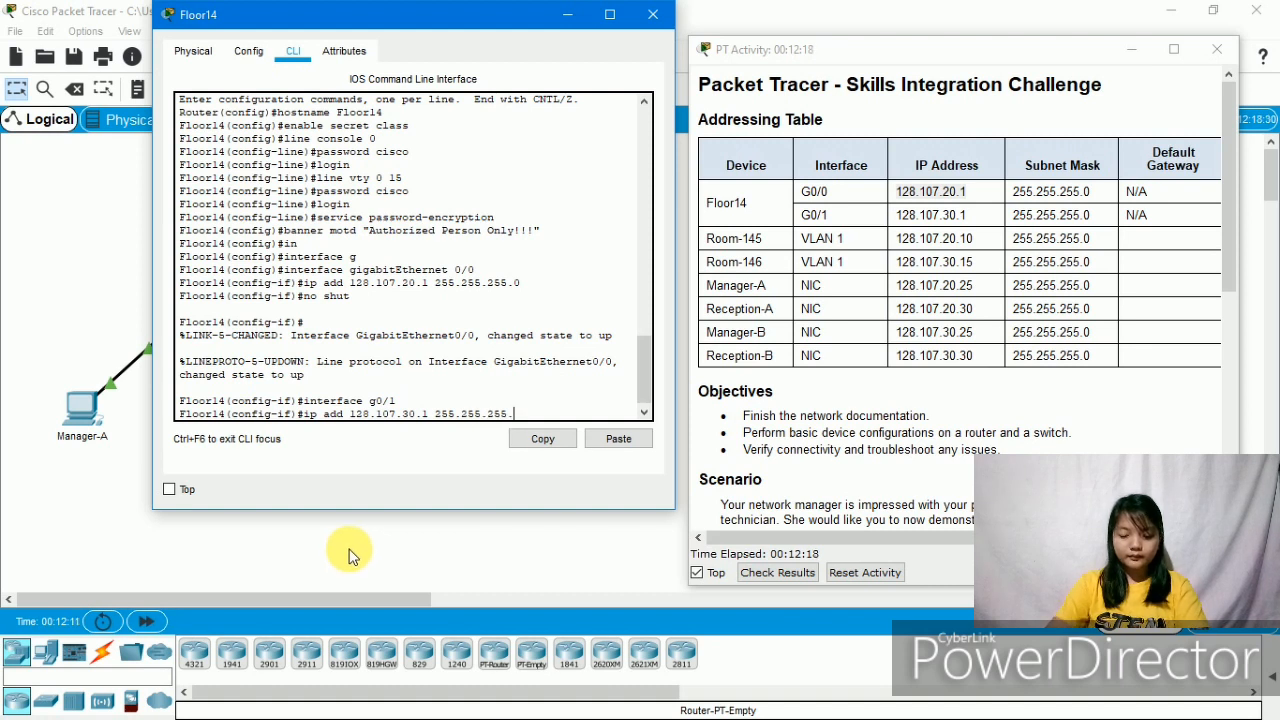
pyautogui.write('0')
pyautogui.press('Return')
pyautogui.write('no shut')
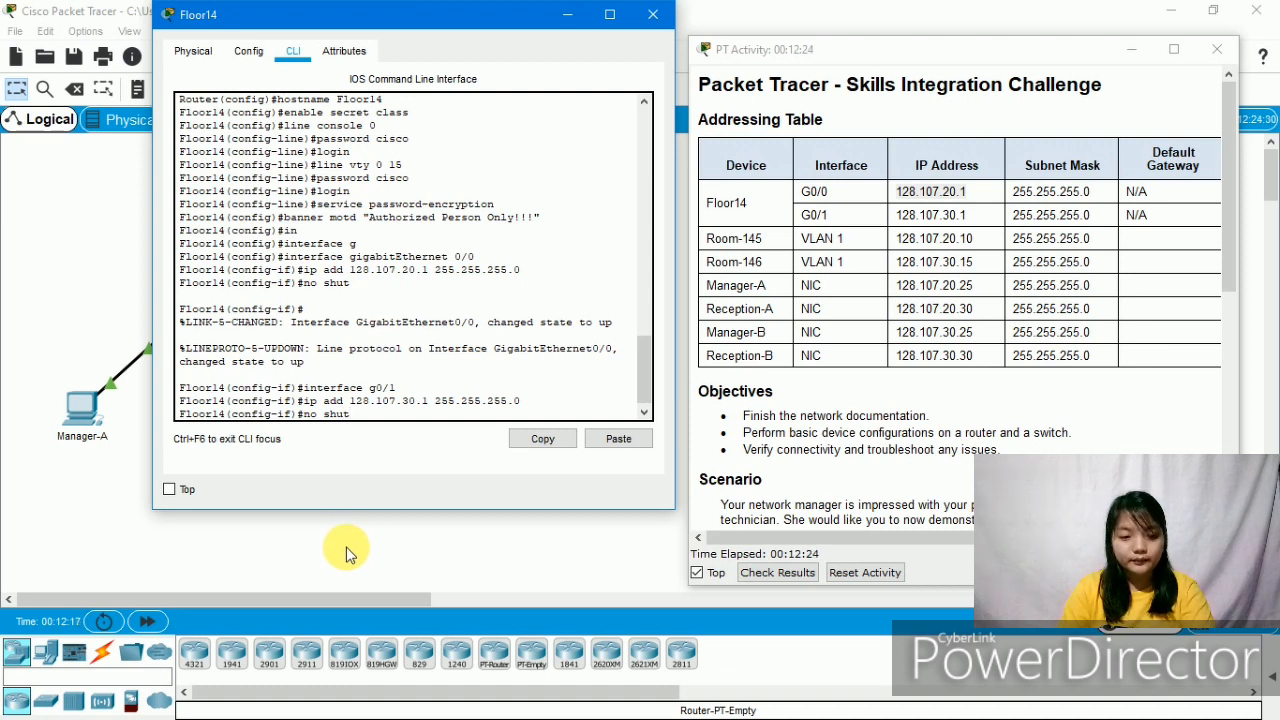
pyautogui.press('Return')
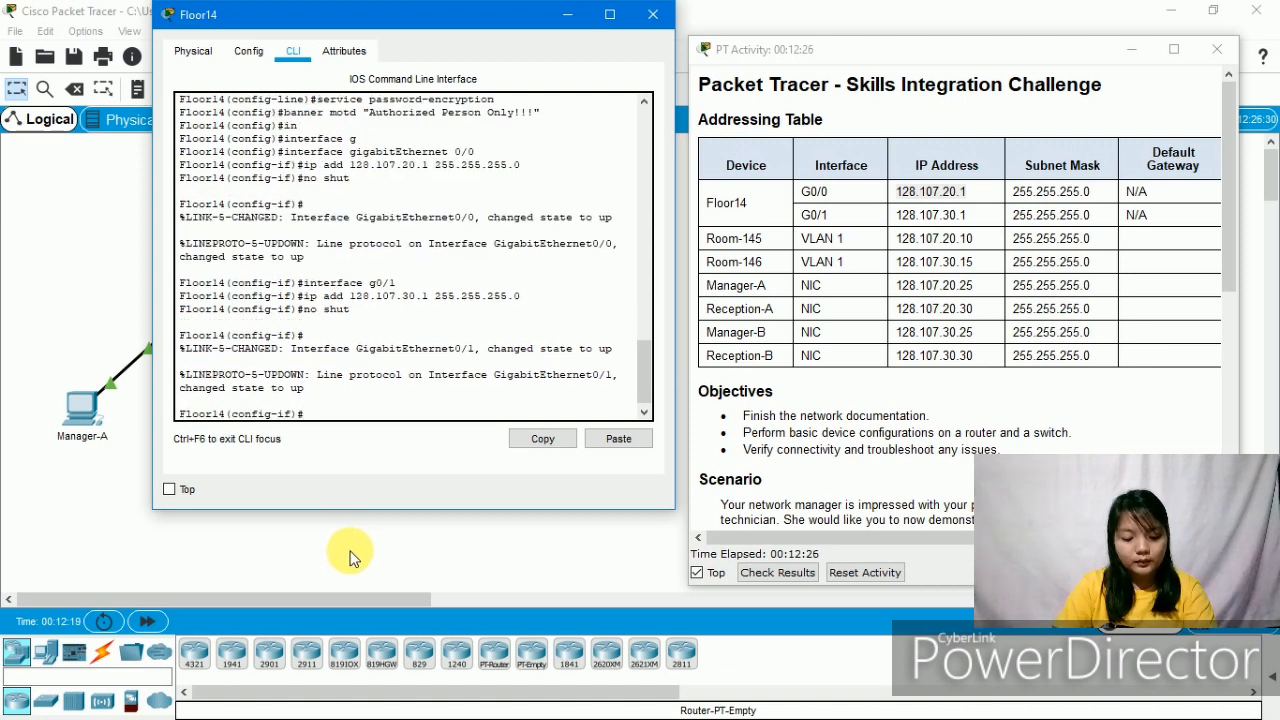
# - Save the Floor14 configuration with do wr and close the router window
pyautogui.write('dop')
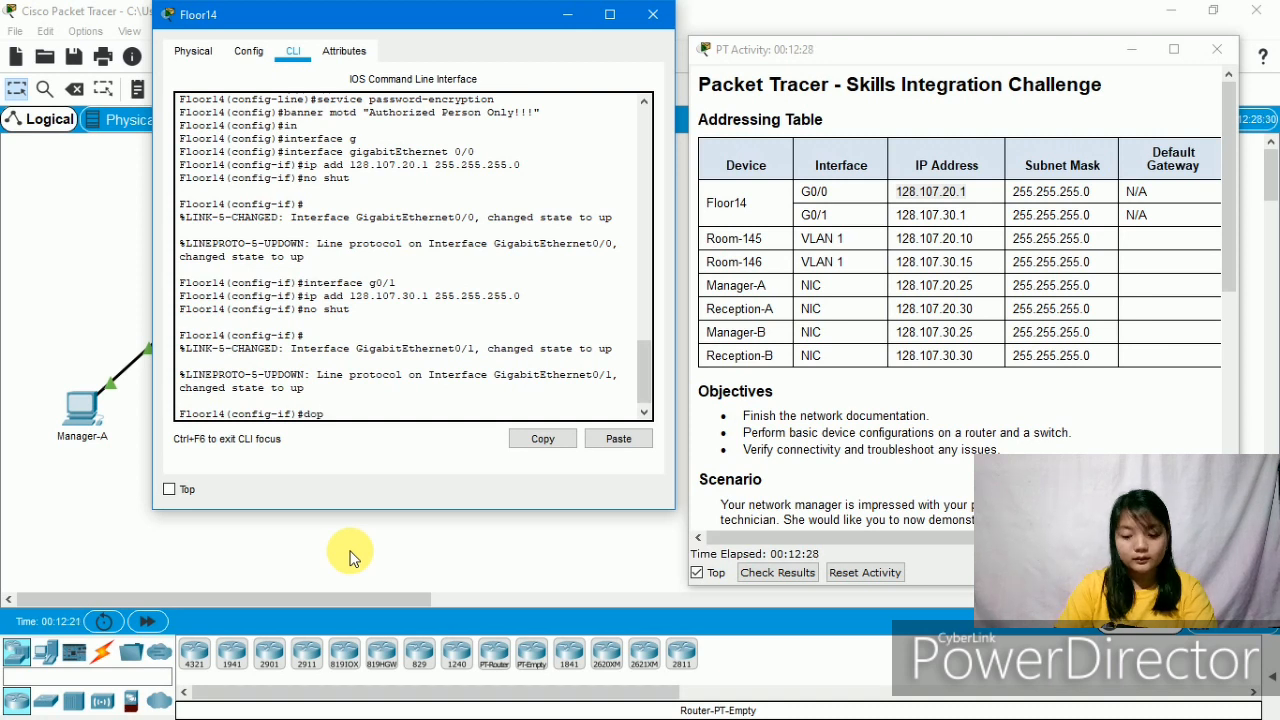
pyautogui.press('BackSpace')
pyautogui.write('wr')
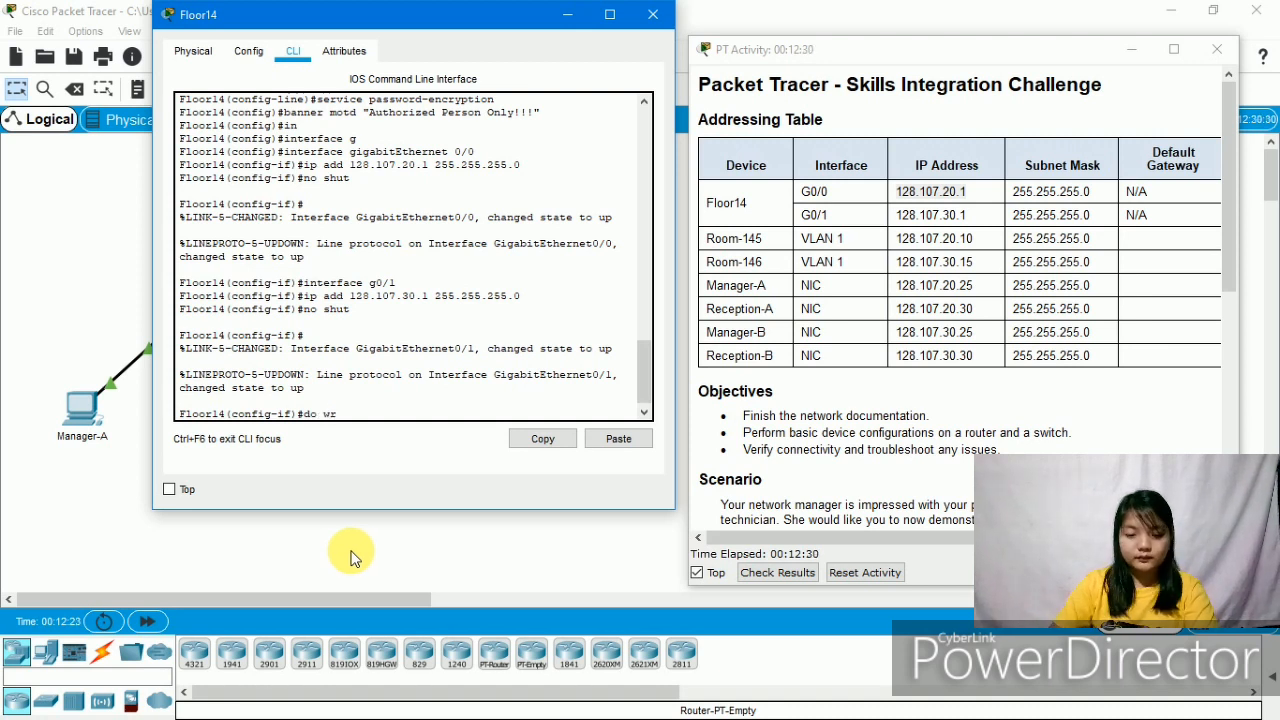
pyautogui.press('Return')
pyautogui.press('Return')
pyautogui.press('Return')
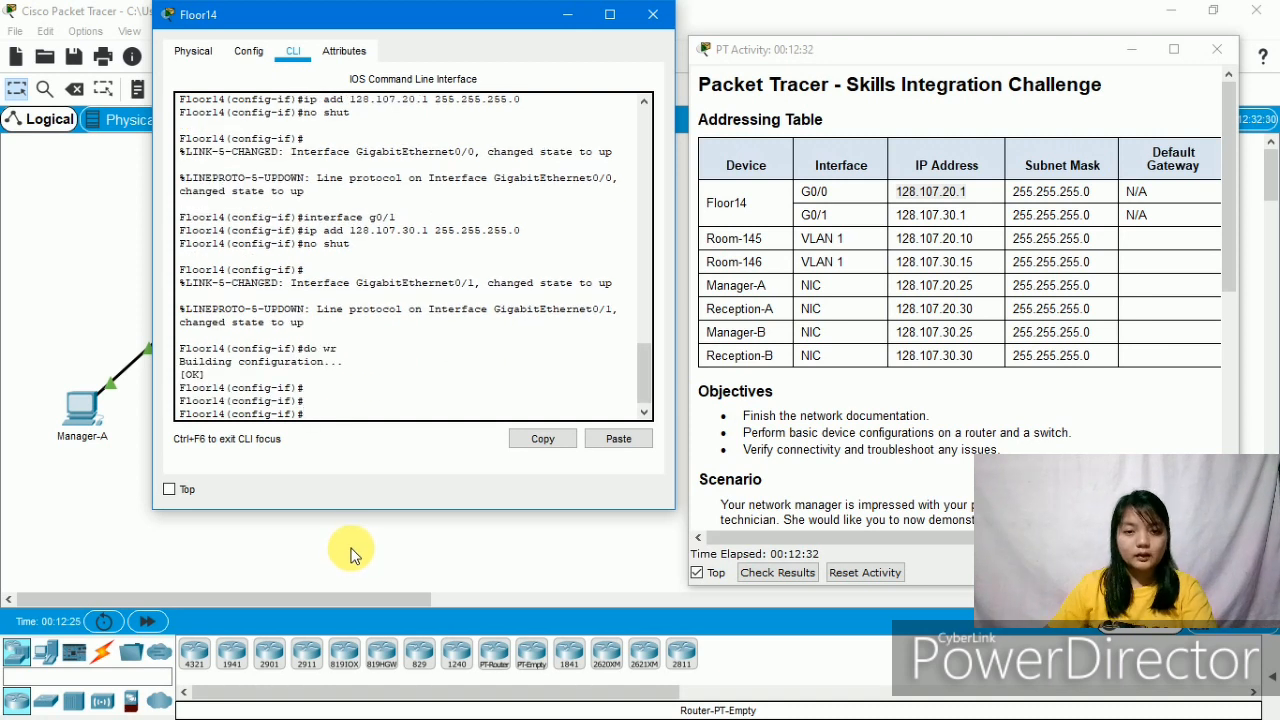
pyautogui.click(652, 14)
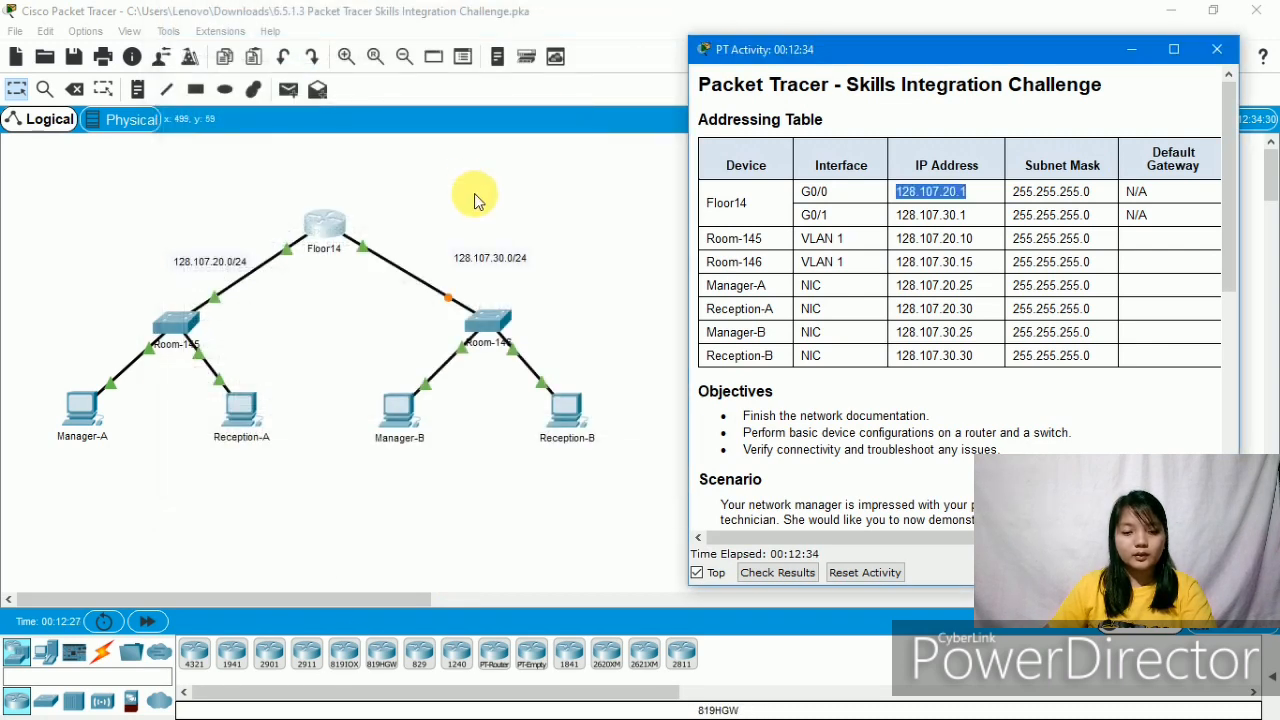
# - Open the Room-146 switch's CLI, move it aside, and scroll the activity pane to Requirements
pyautogui.click(497, 326)
pyautogui.moveTo(510, 392); pyautogui.dragTo(280, 61)
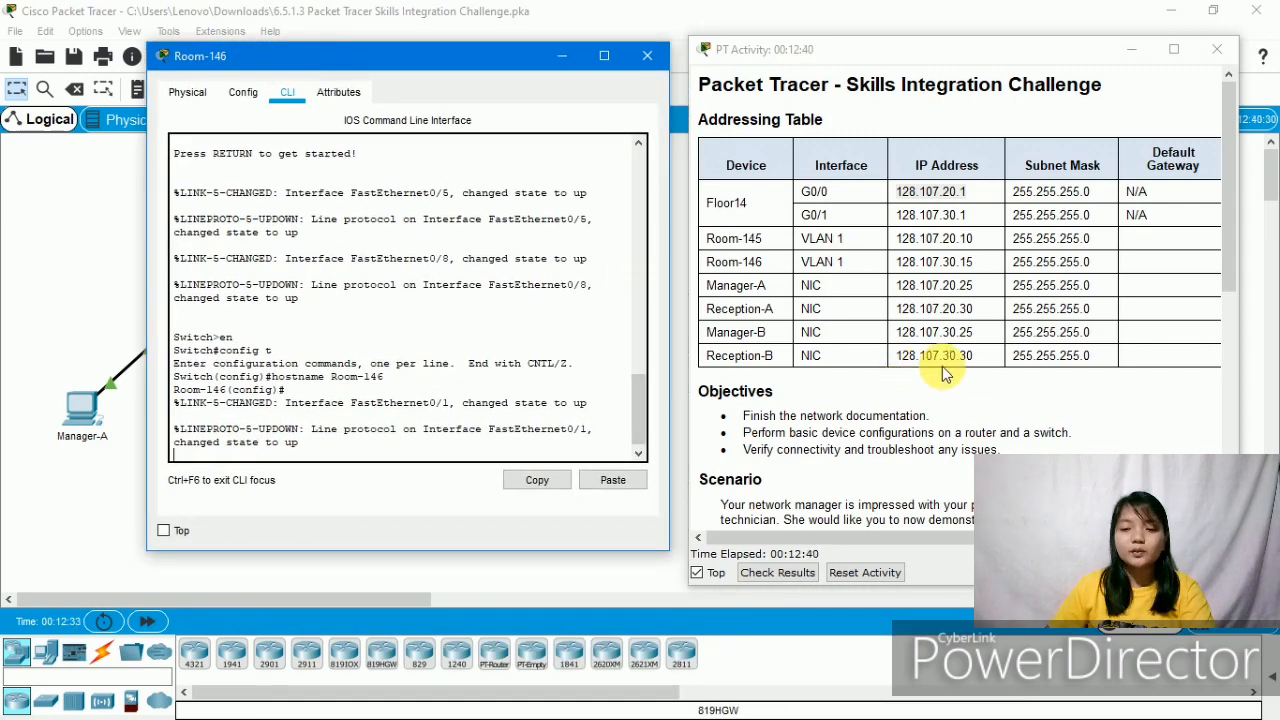
pyautogui.scroll(-5, 945, 372)
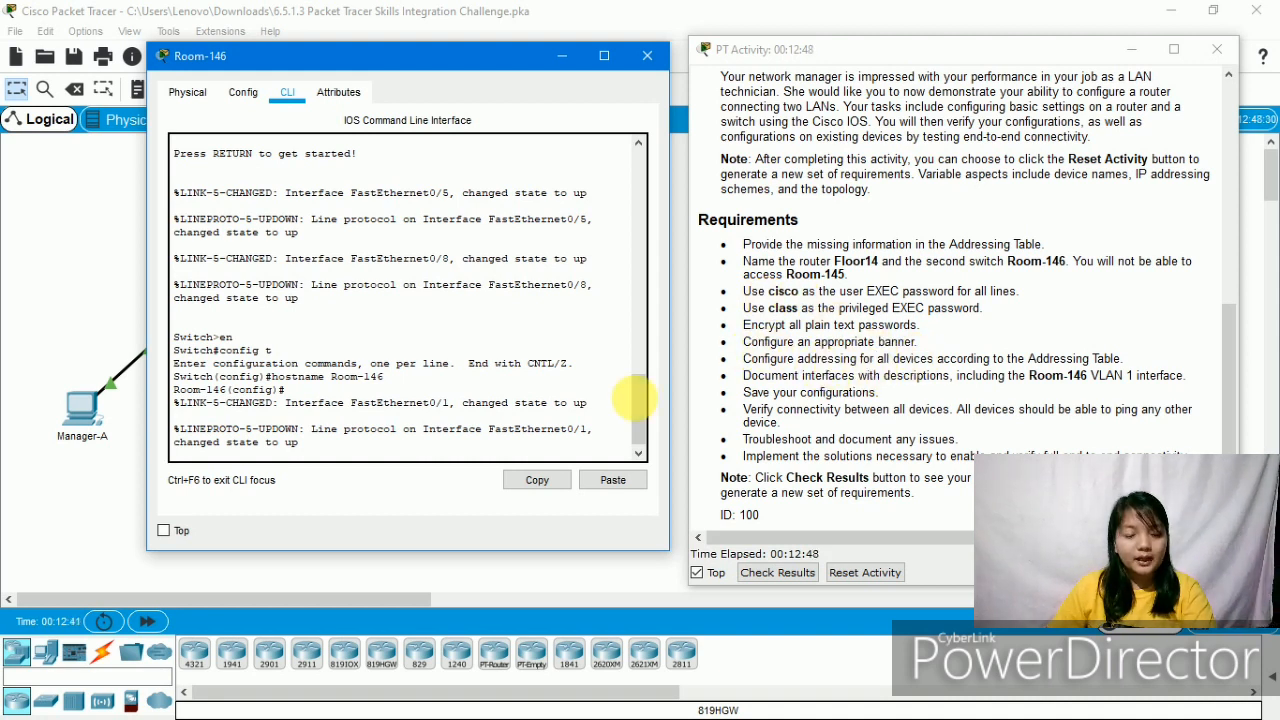
pyautogui.click(400, 457)
pyautogui.press('Return')
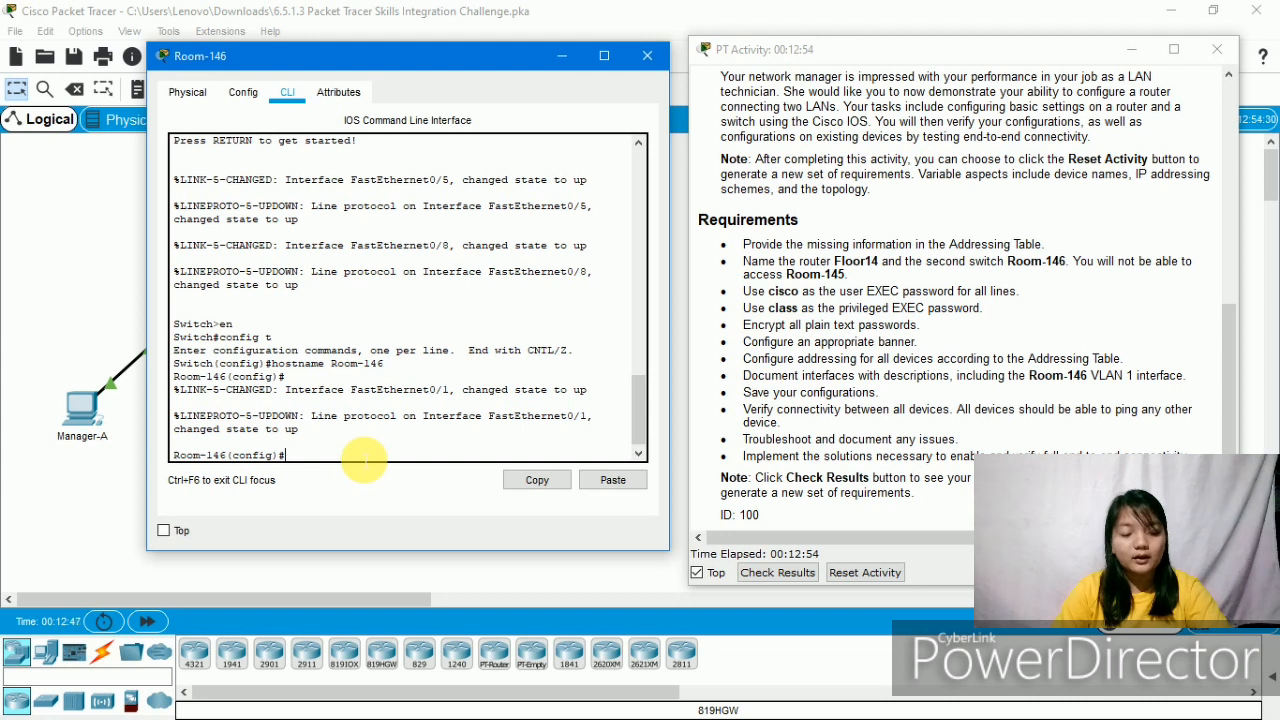
# - Set the switch's enable secret, then give line console 0 a password and require login
pyautogui.write('en')
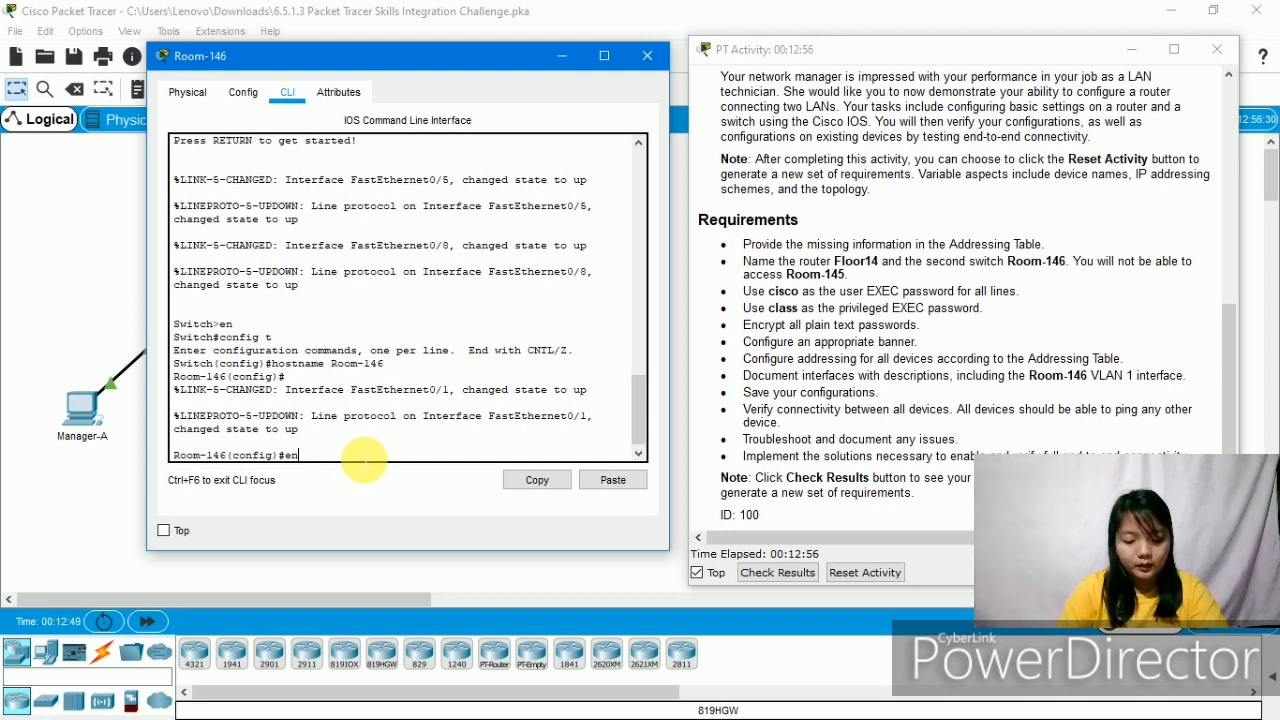
pyautogui.write('able sec')
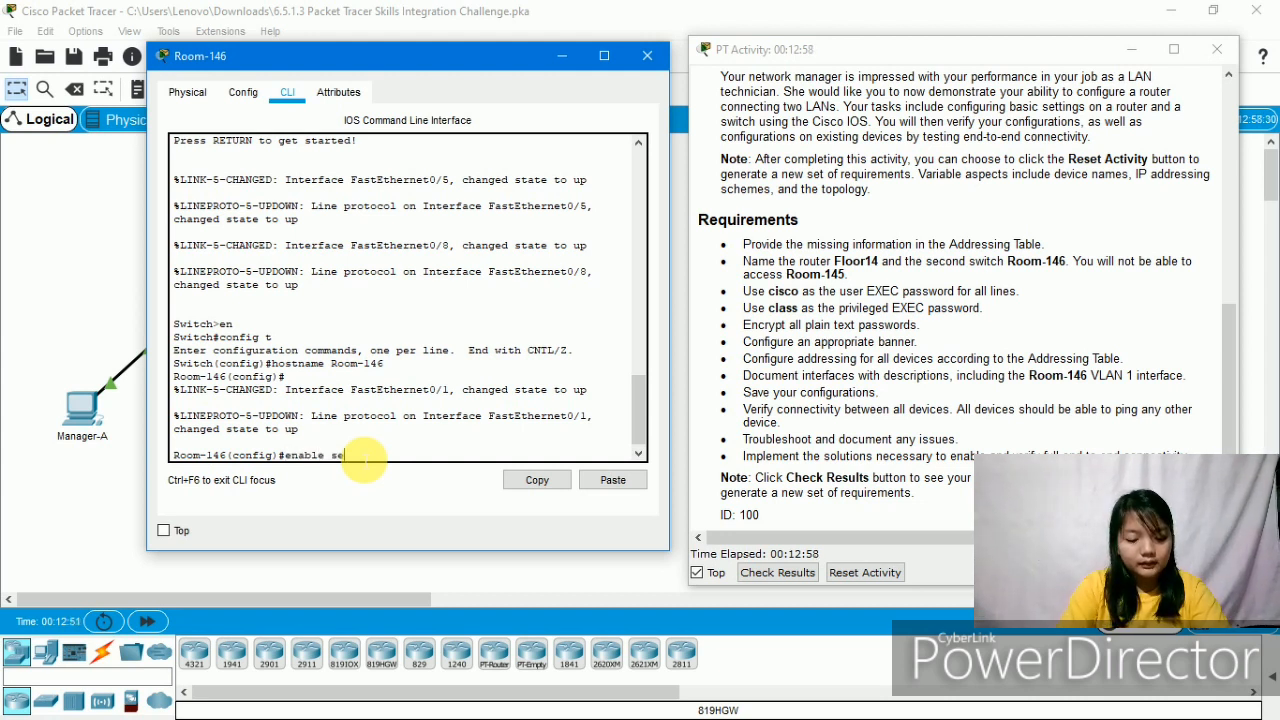
pyautogui.write('ret')
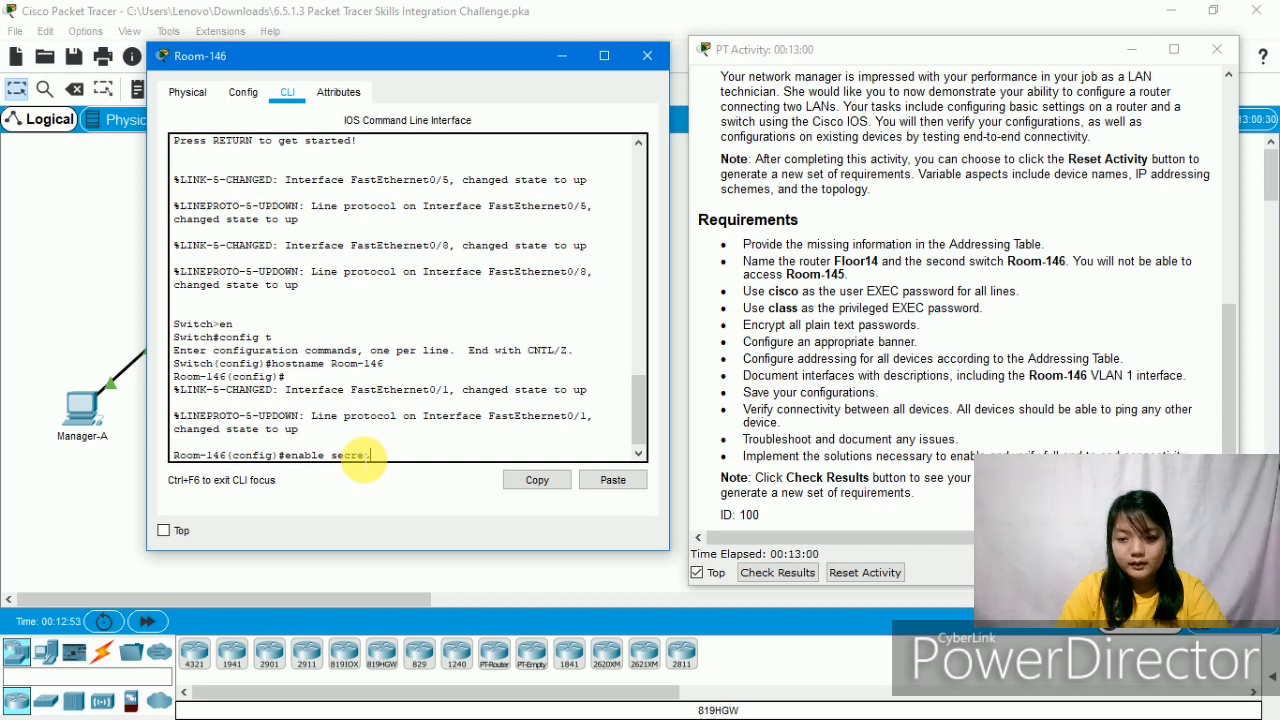
pyautogui.write(' class')
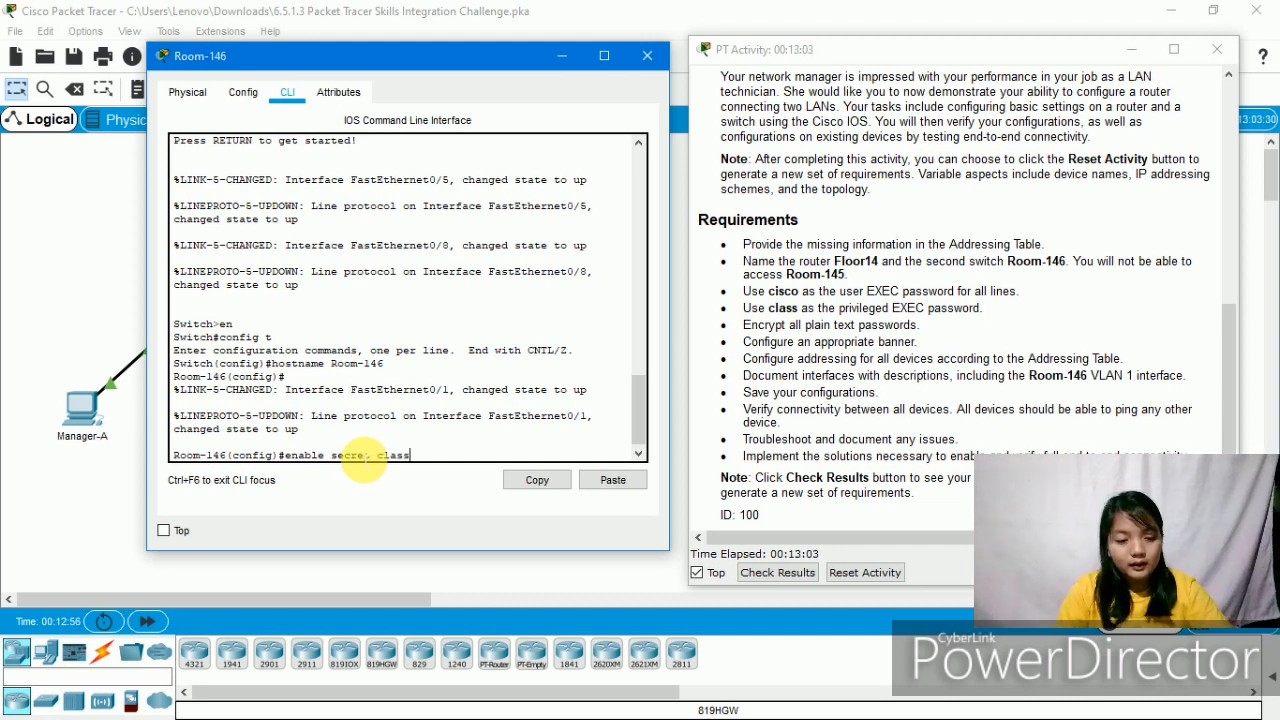
pyautogui.press('Return')
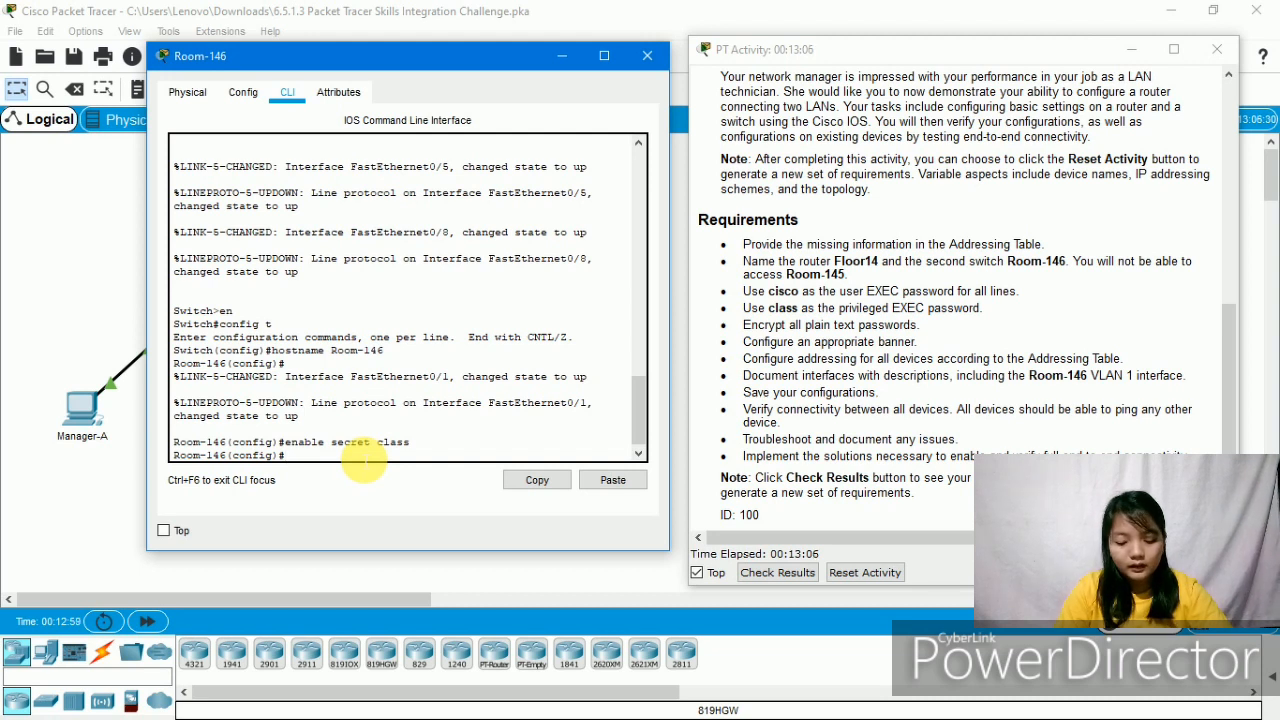
pyautogui.write('line c')
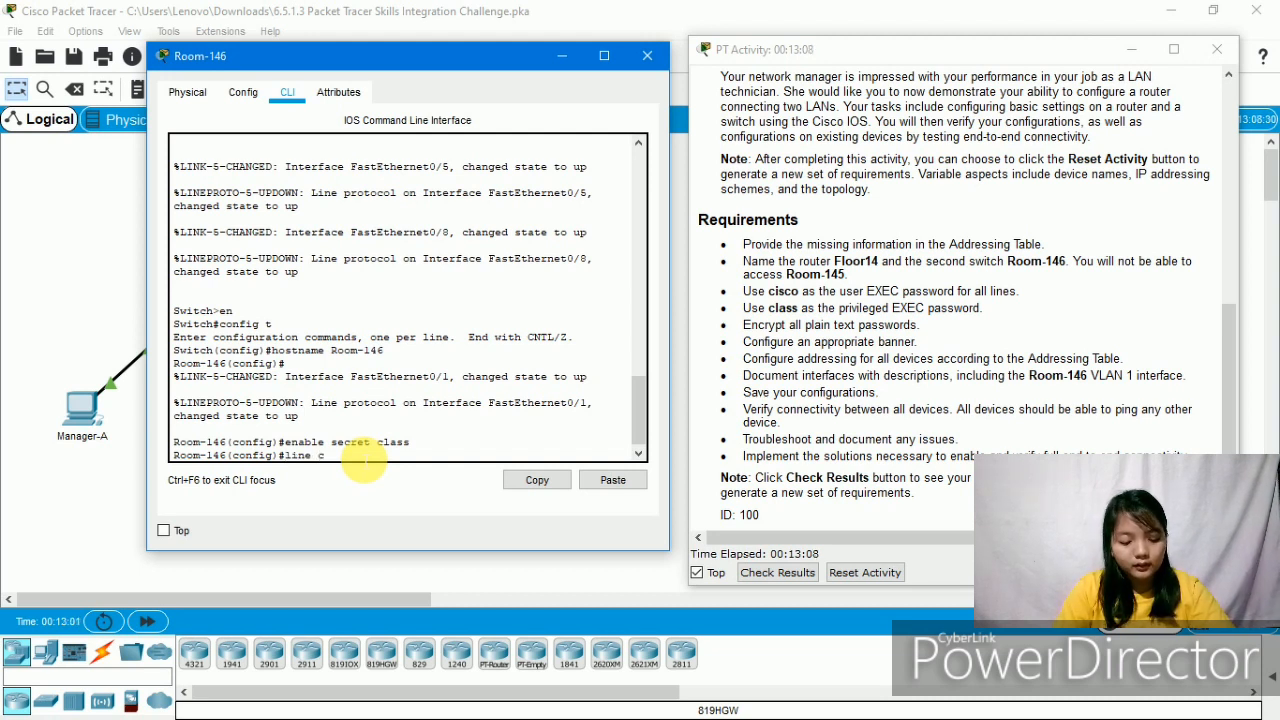
pyautogui.write('onsole 0')
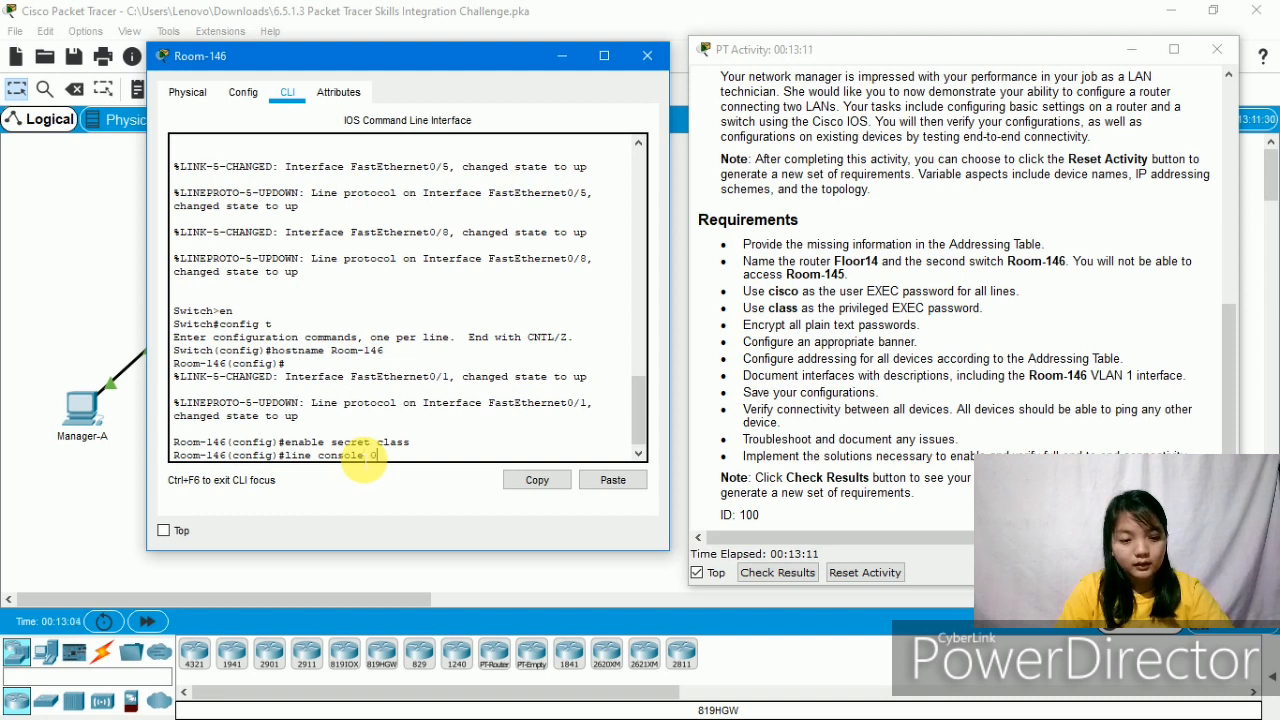
pyautogui.press('Return')
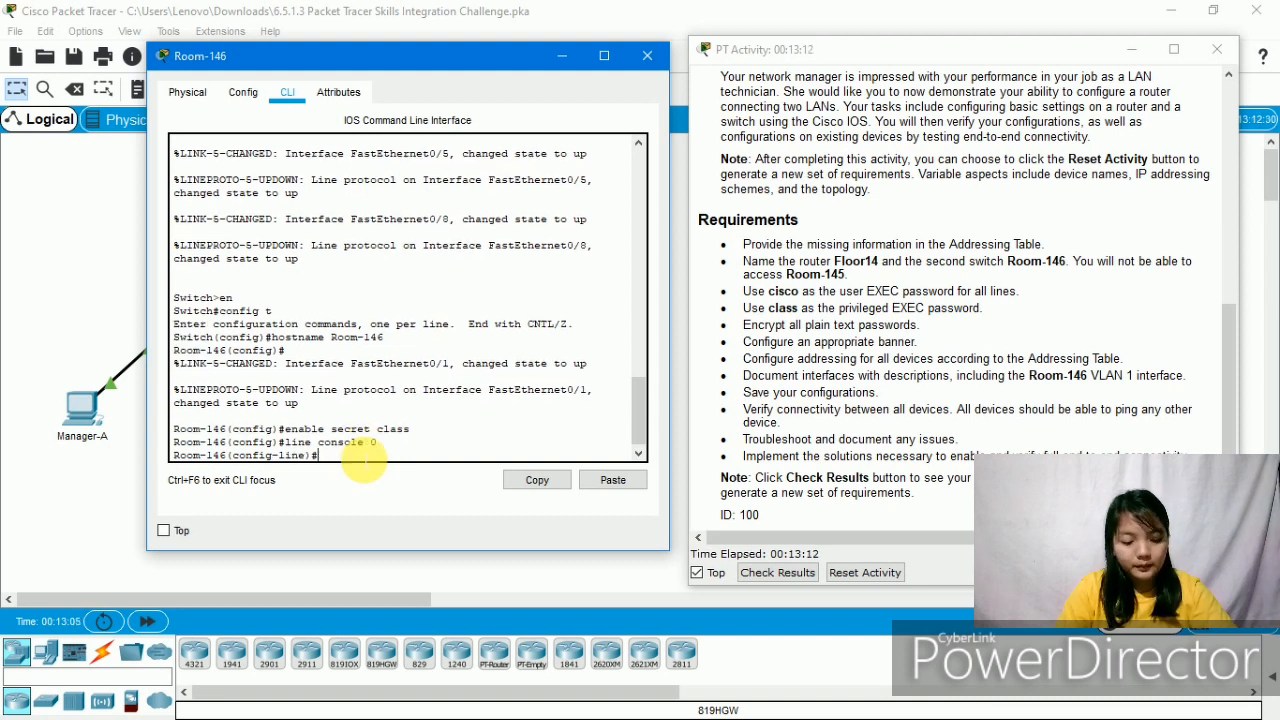
pyautogui.write('password')
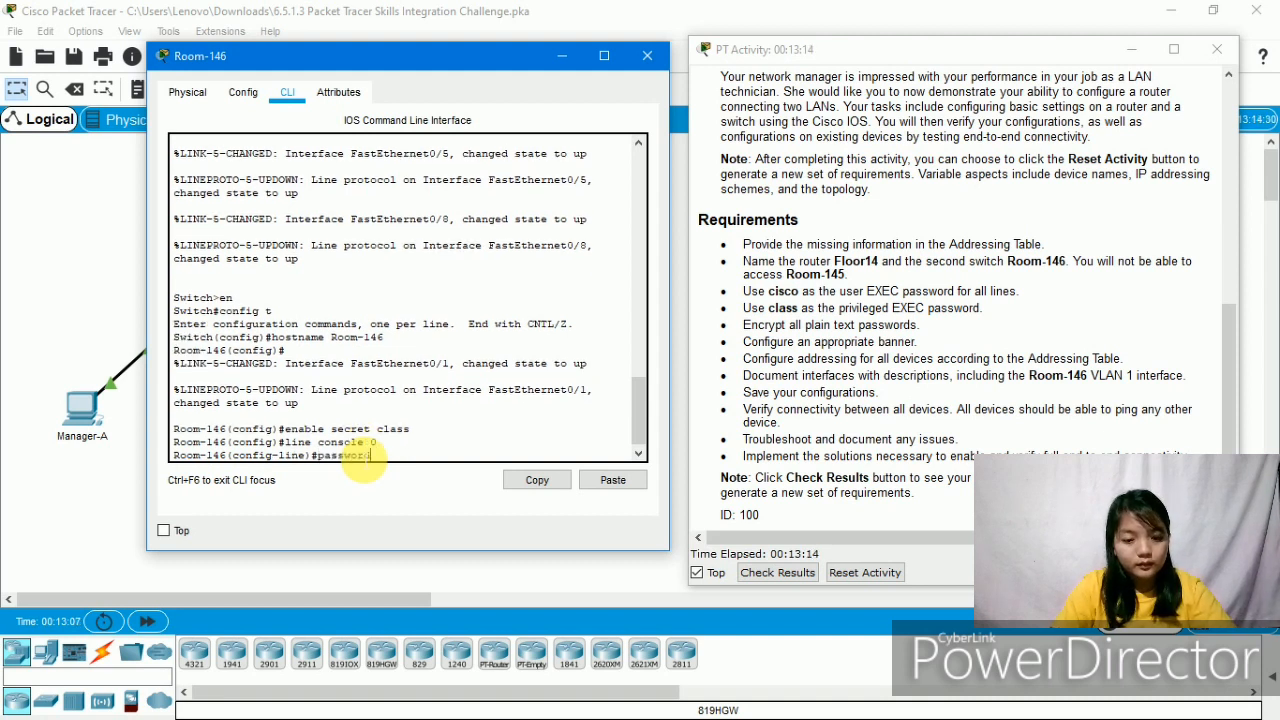
pyautogui.write(' cis')
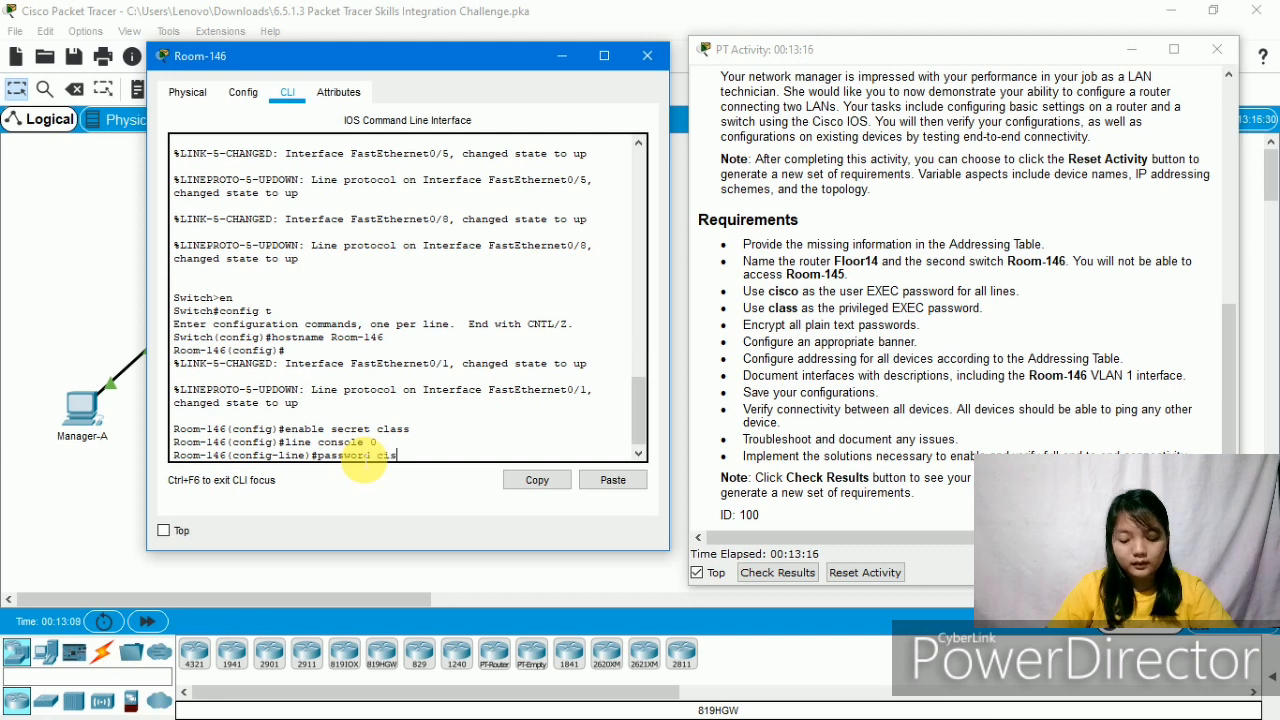
pyautogui.write('co')
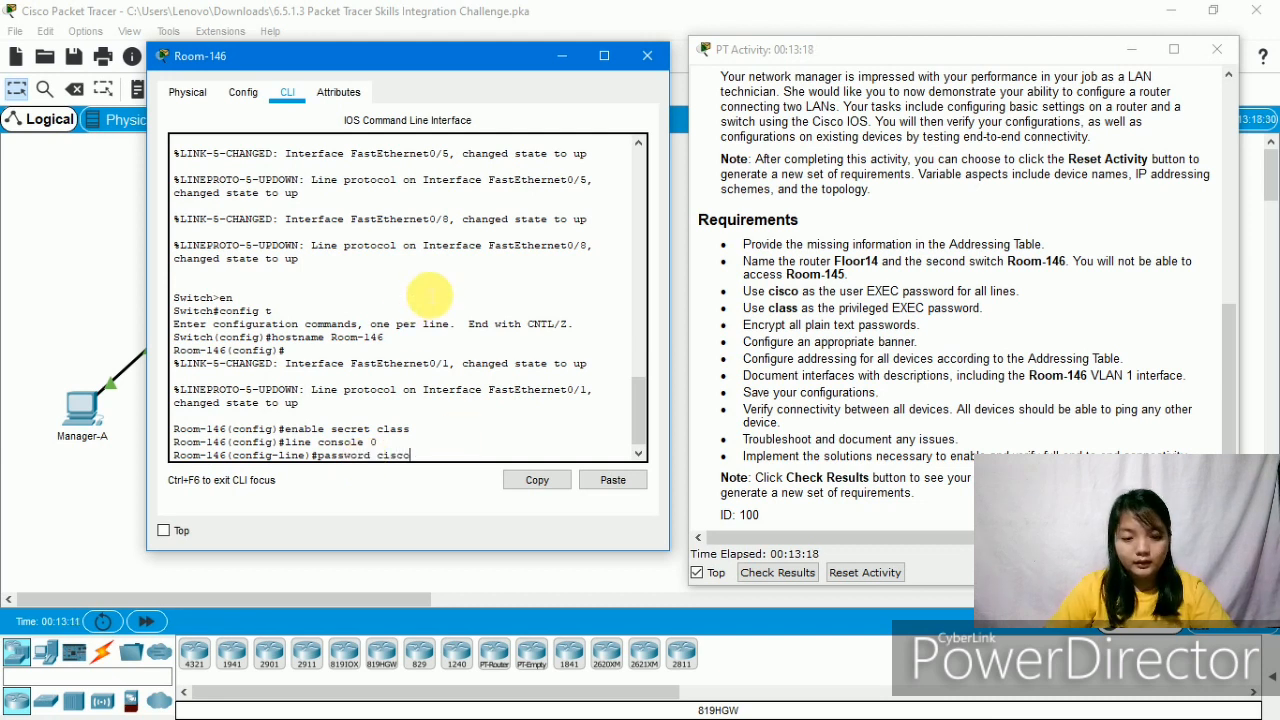
pyautogui.press('Return')
pyautogui.write('login')
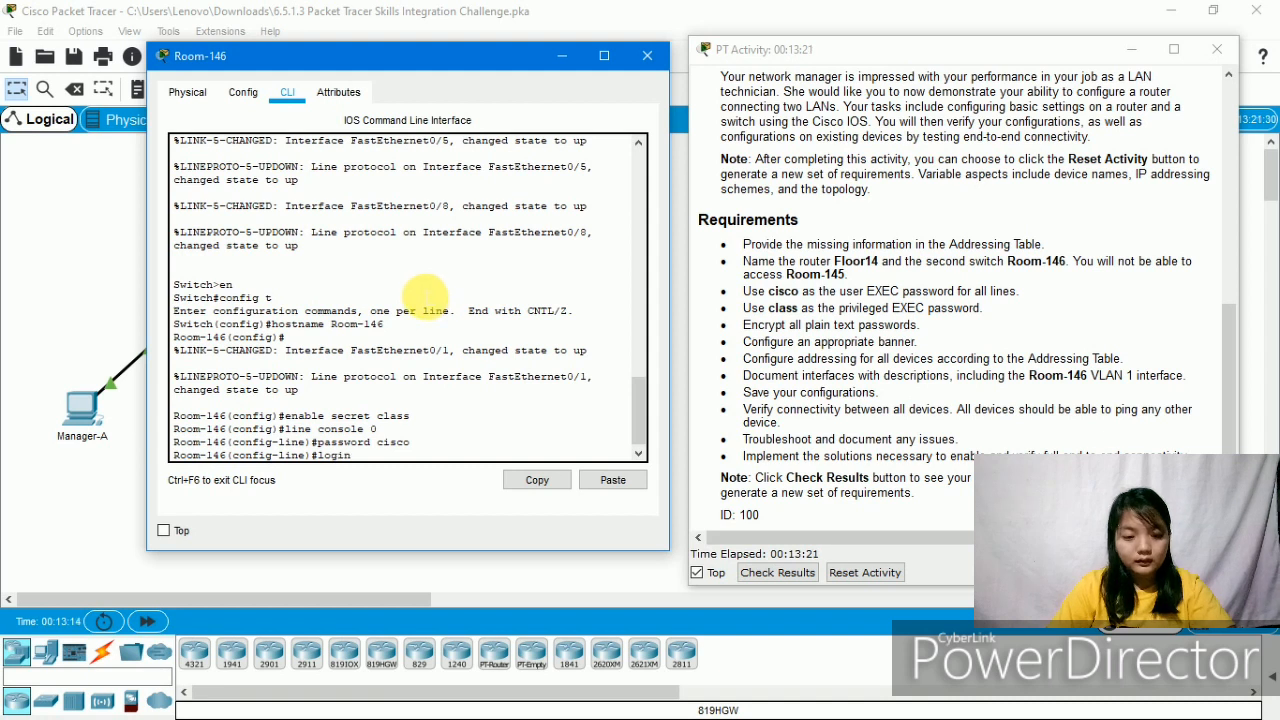
pyautogui.press('Return')
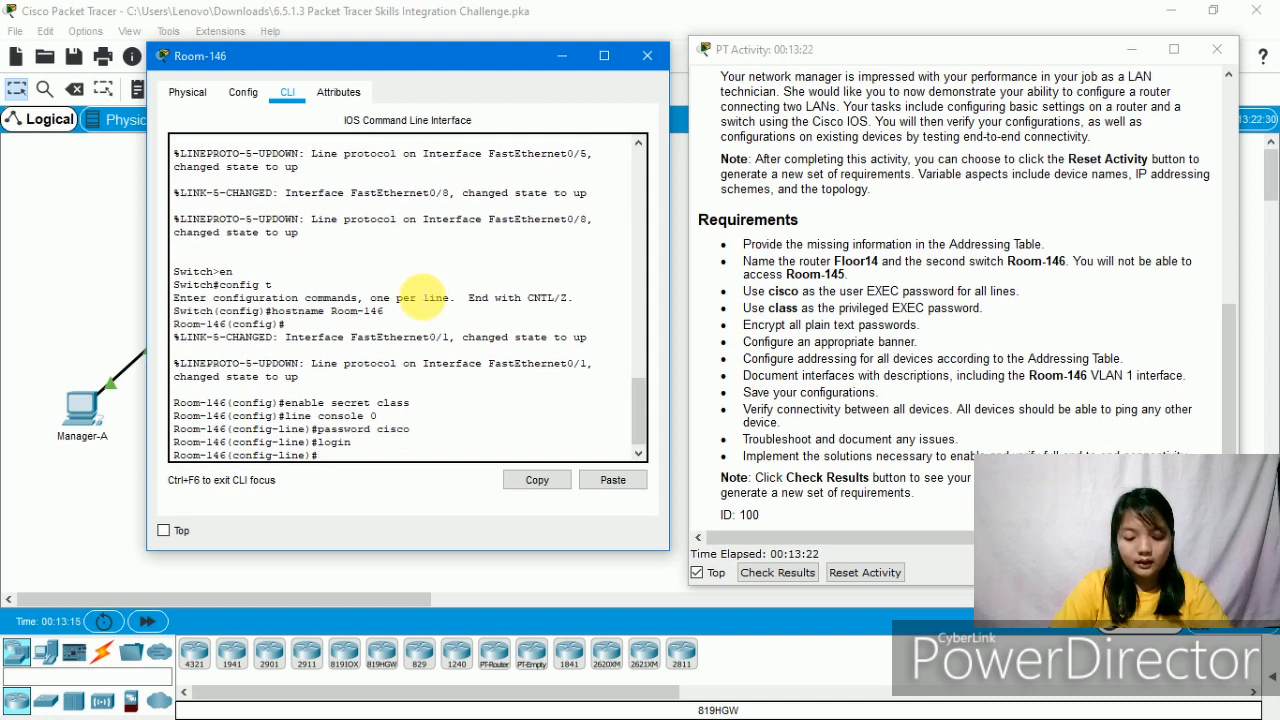
# - Give vty lines 0 15 the user EXEC password and require login
pyautogui.write('line vty ')
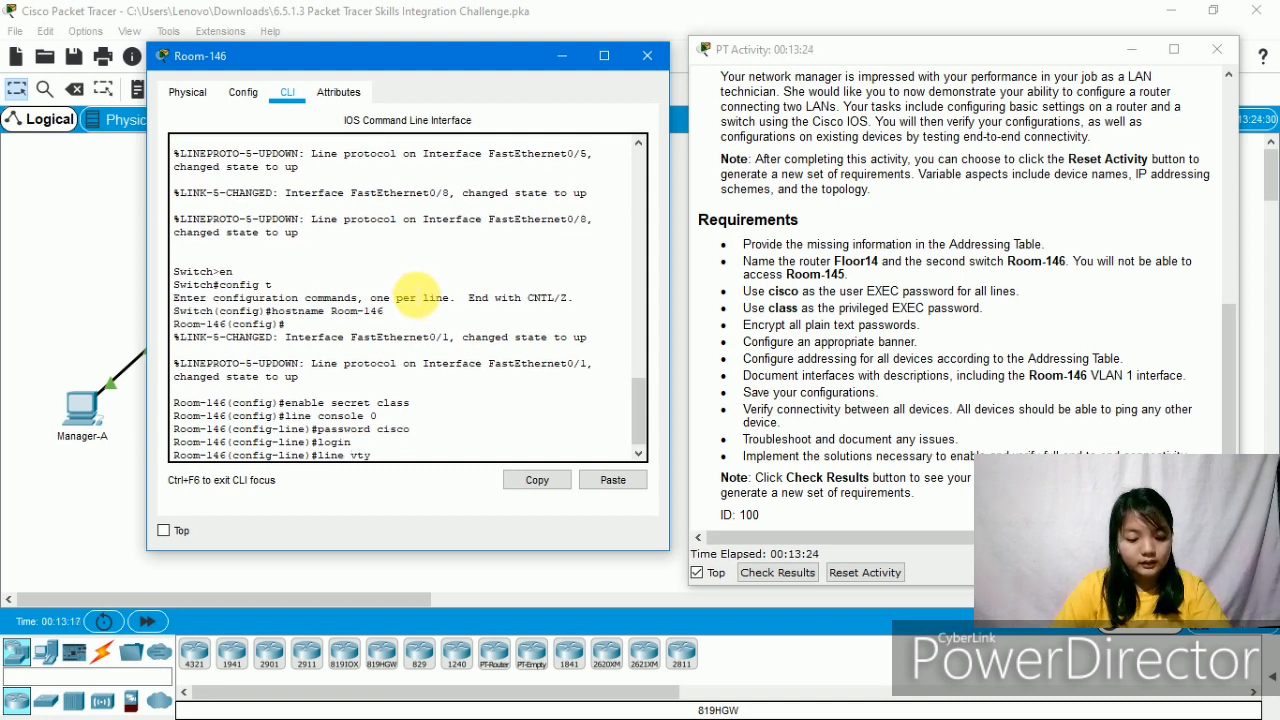
pyautogui.write('0 15')
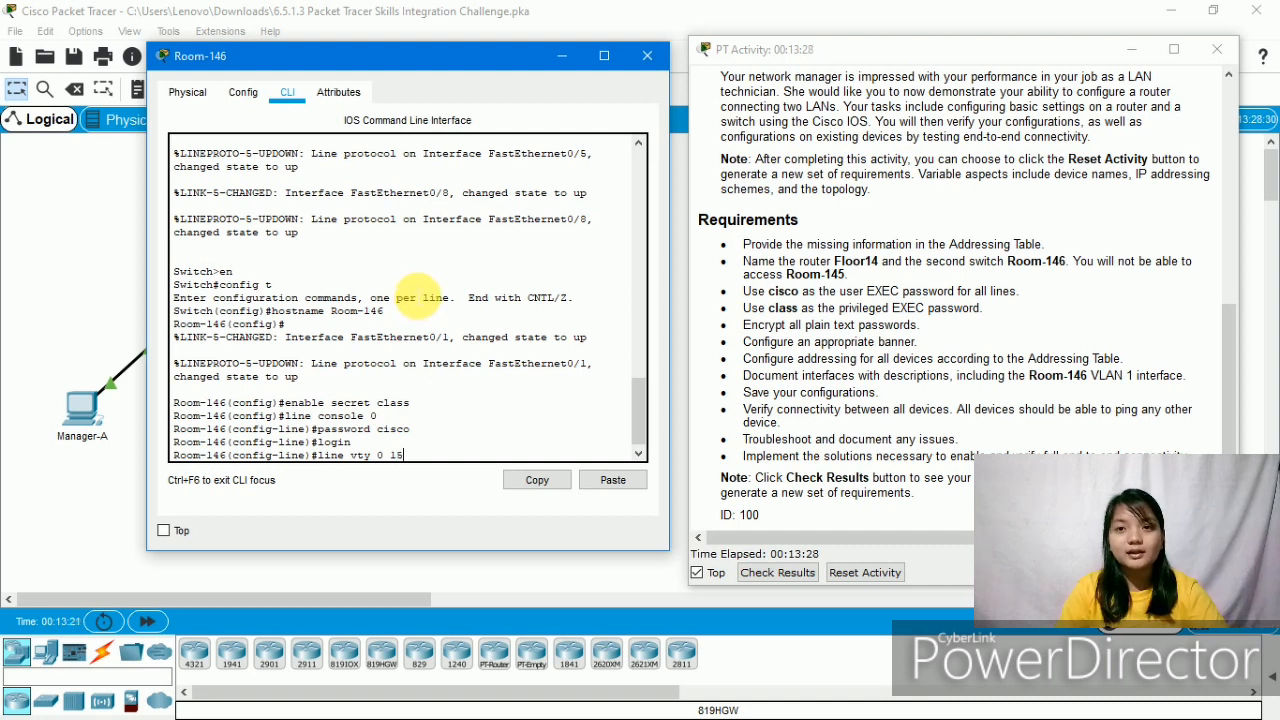
pyautogui.press('Return')
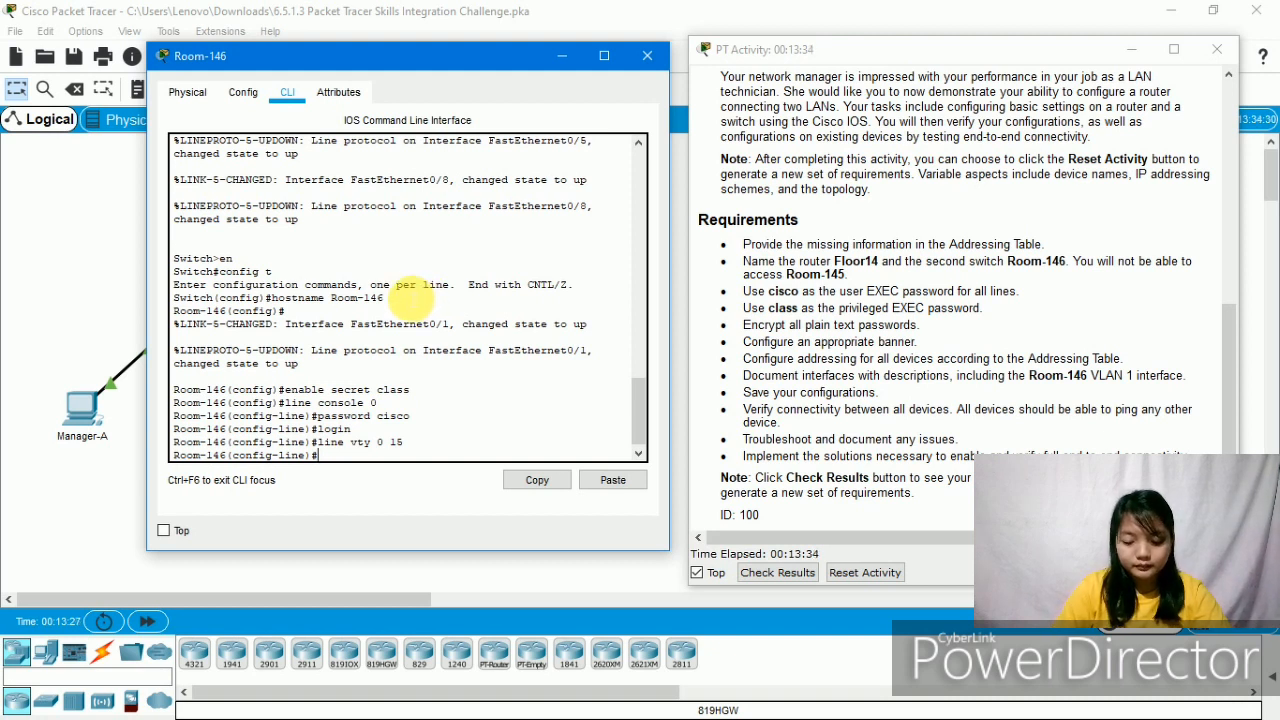
pyautogui.write('passwo')
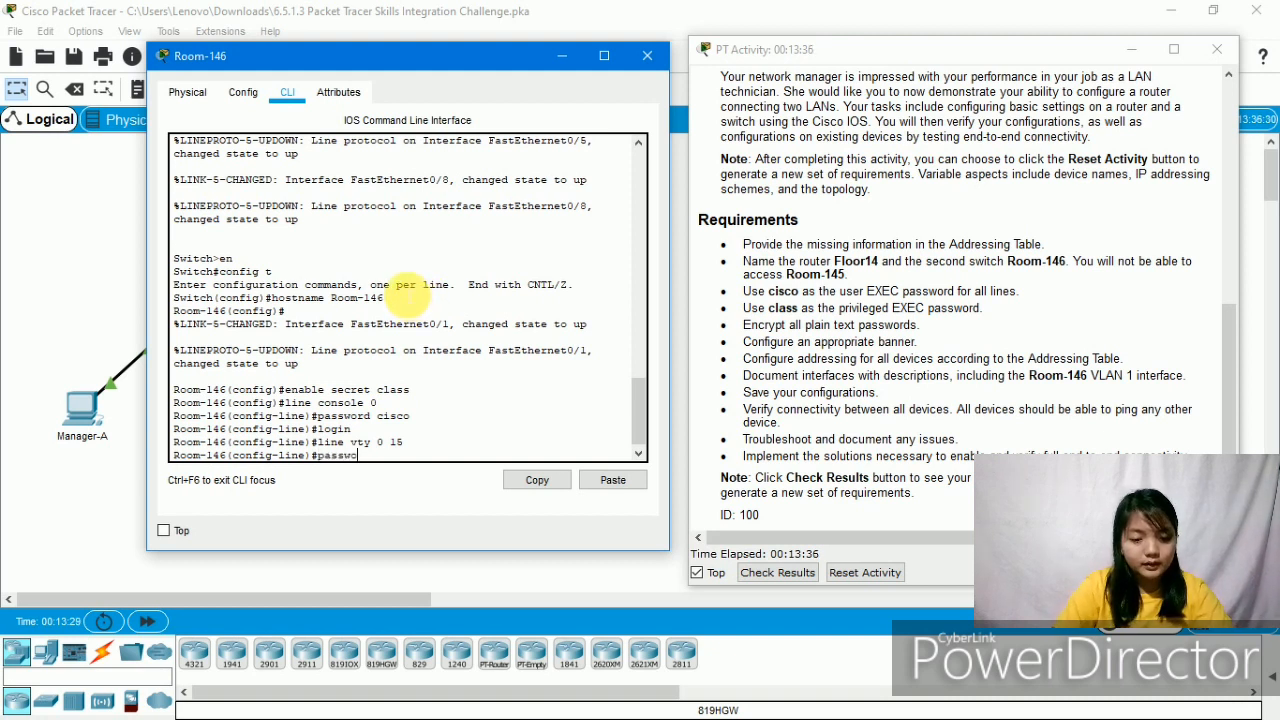
pyautogui.write('rd ci')
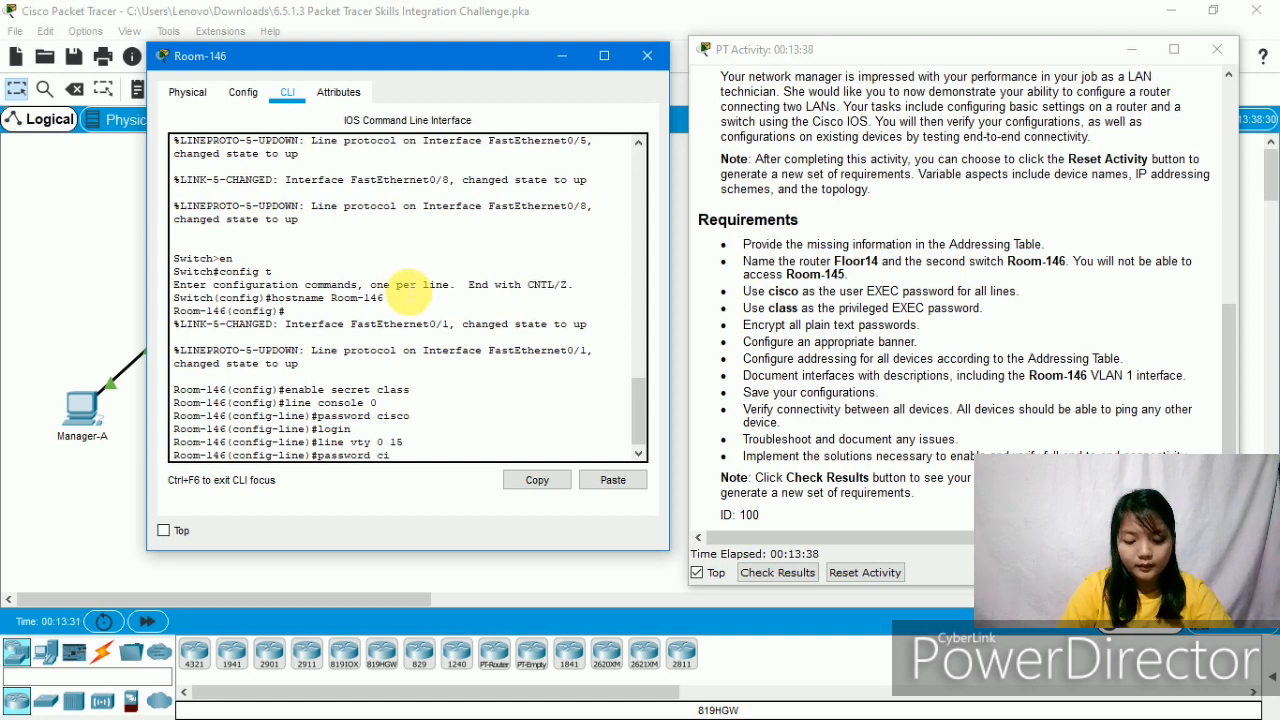
pyautogui.write('sco')
pyautogui.press('Return')
pyautogui.write('line)#l')
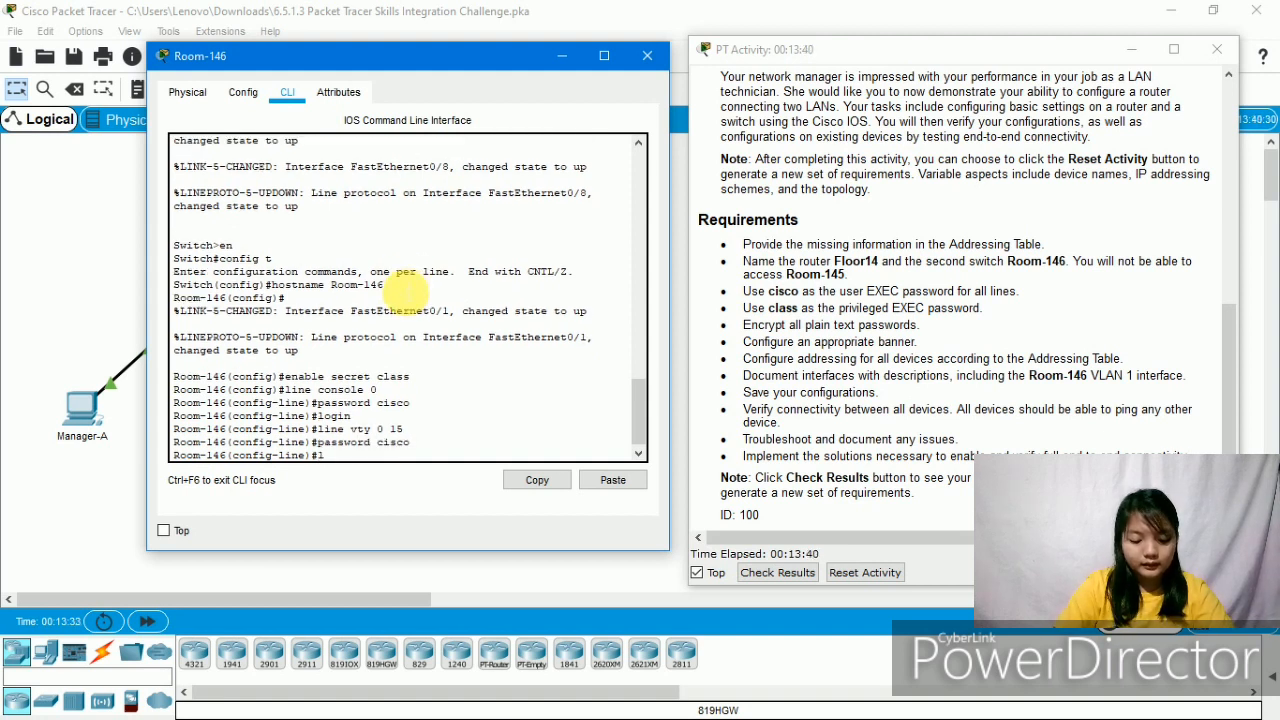
pyautogui.write('ogin')
pyautogui.press('Return')
pyautogui.press('Return')
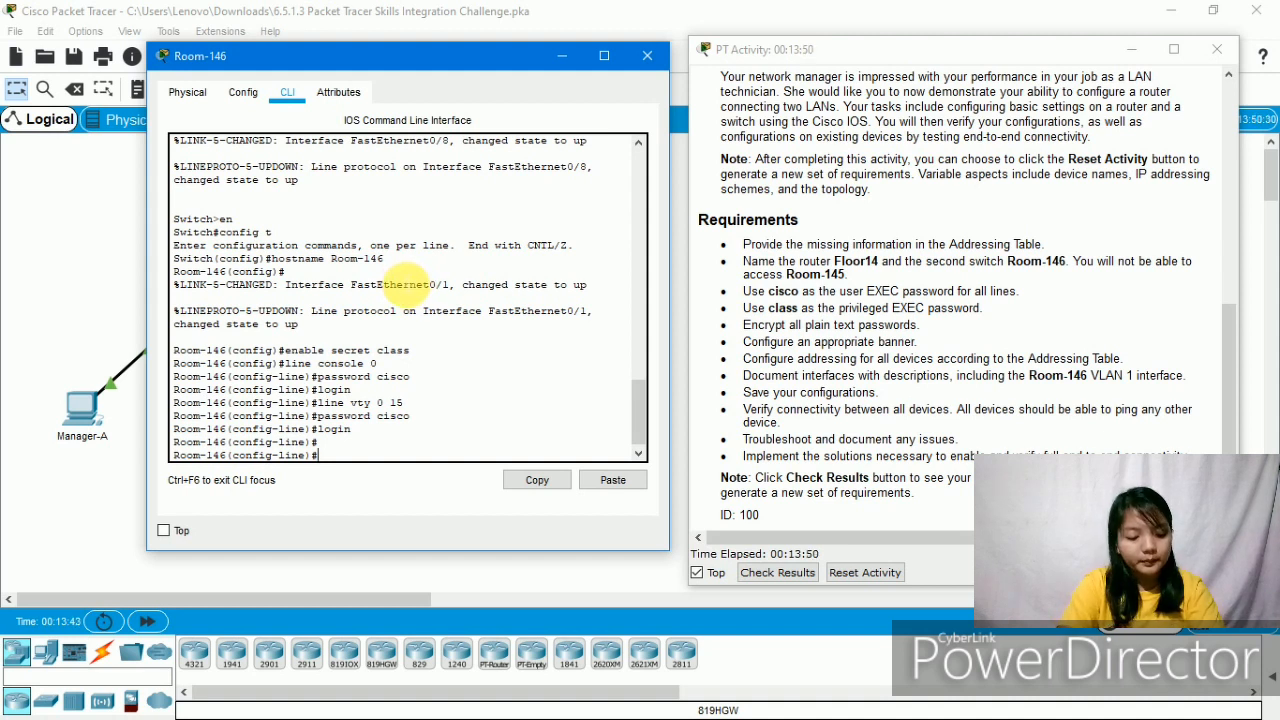
# - Enable service password-encryption and set banner motd "Authorized Person Only!!!" on Room-146
pyautogui.write('servic')
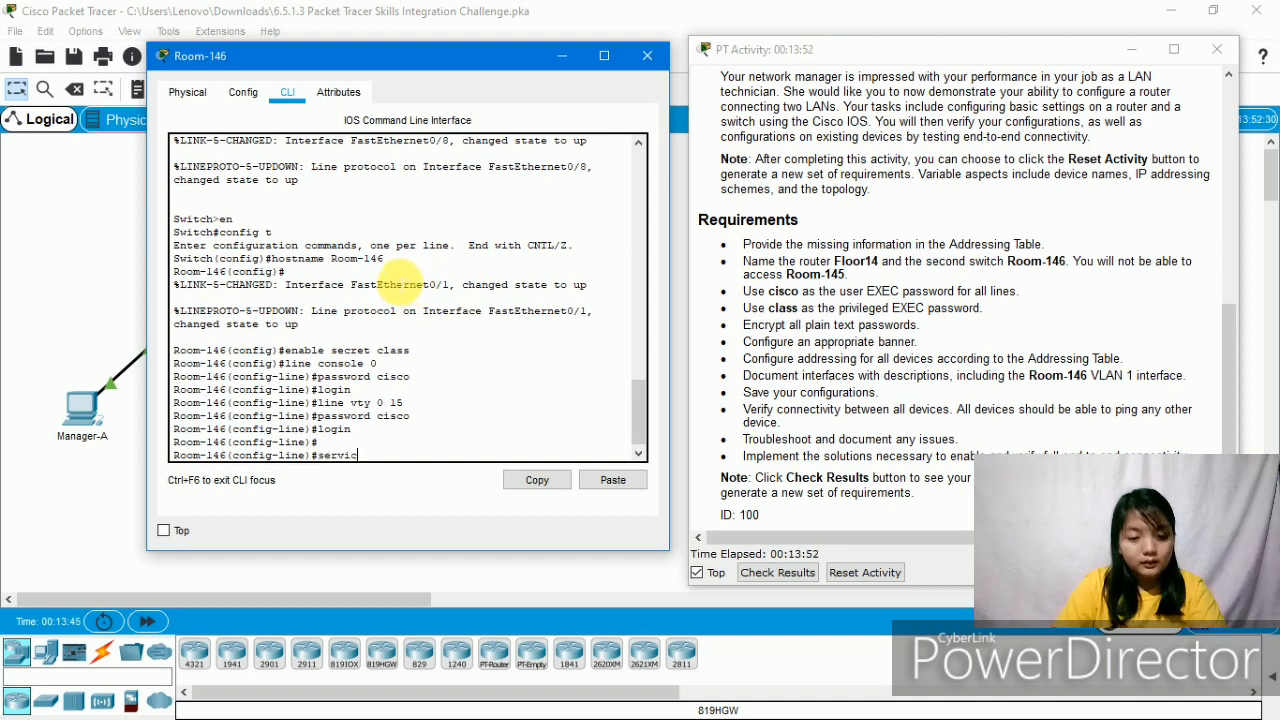
pyautogui.write('e password')
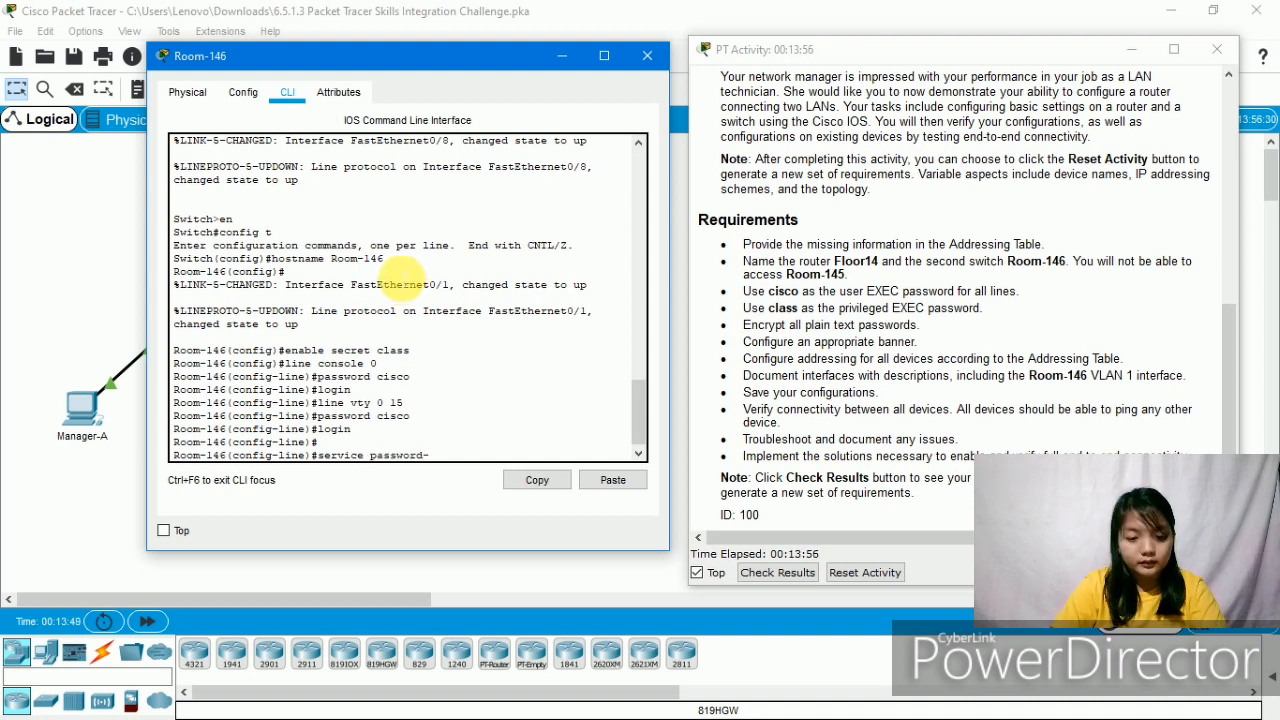
pyautogui.write('-encr')
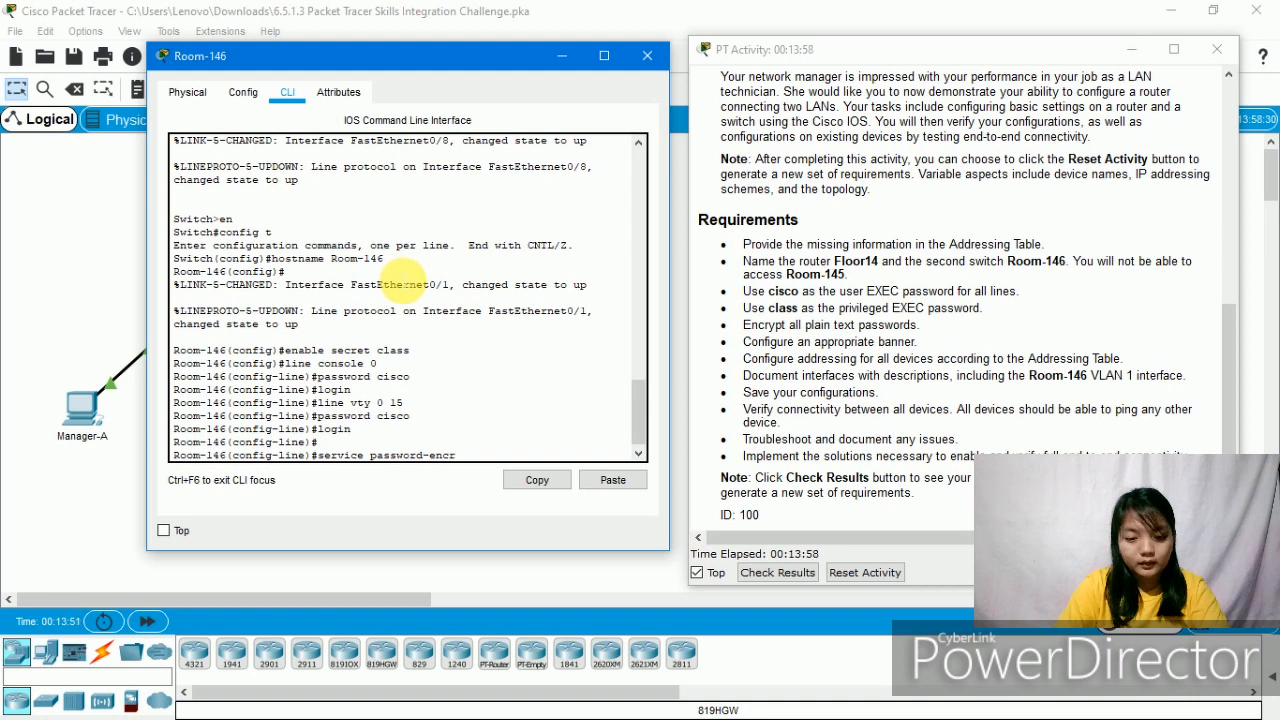
pyautogui.write('yption')
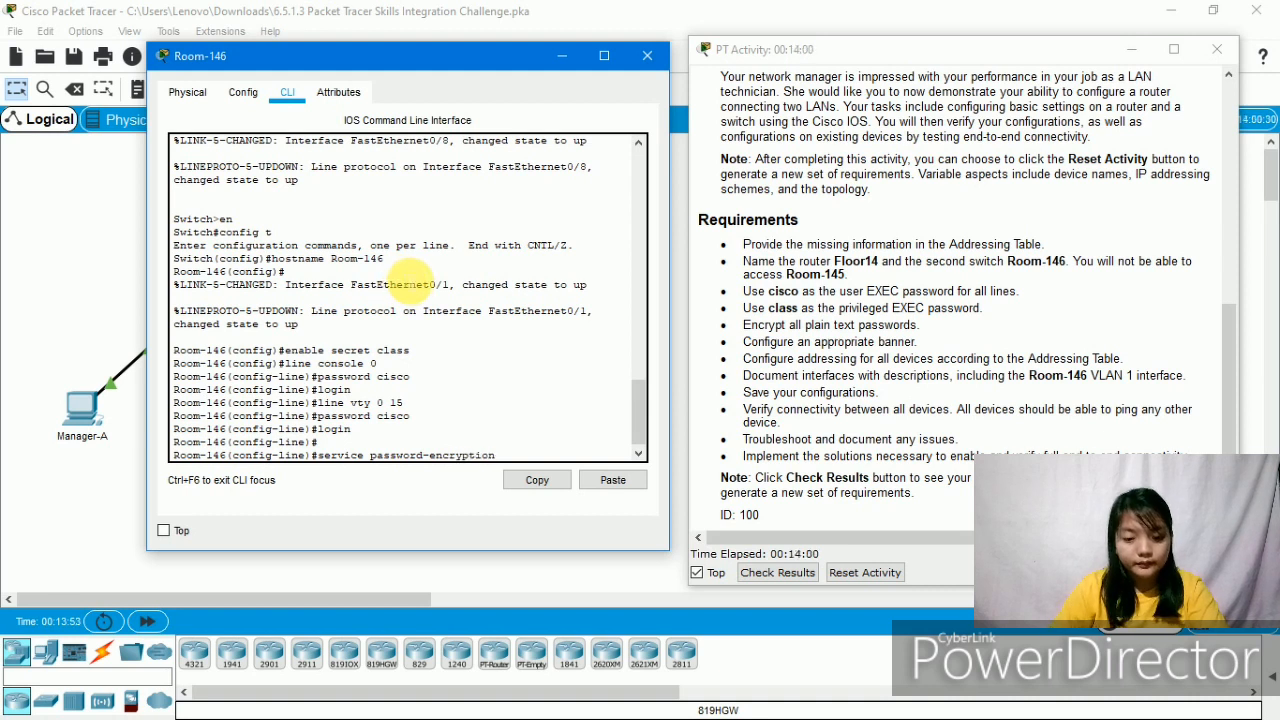
pyautogui.press('Return')
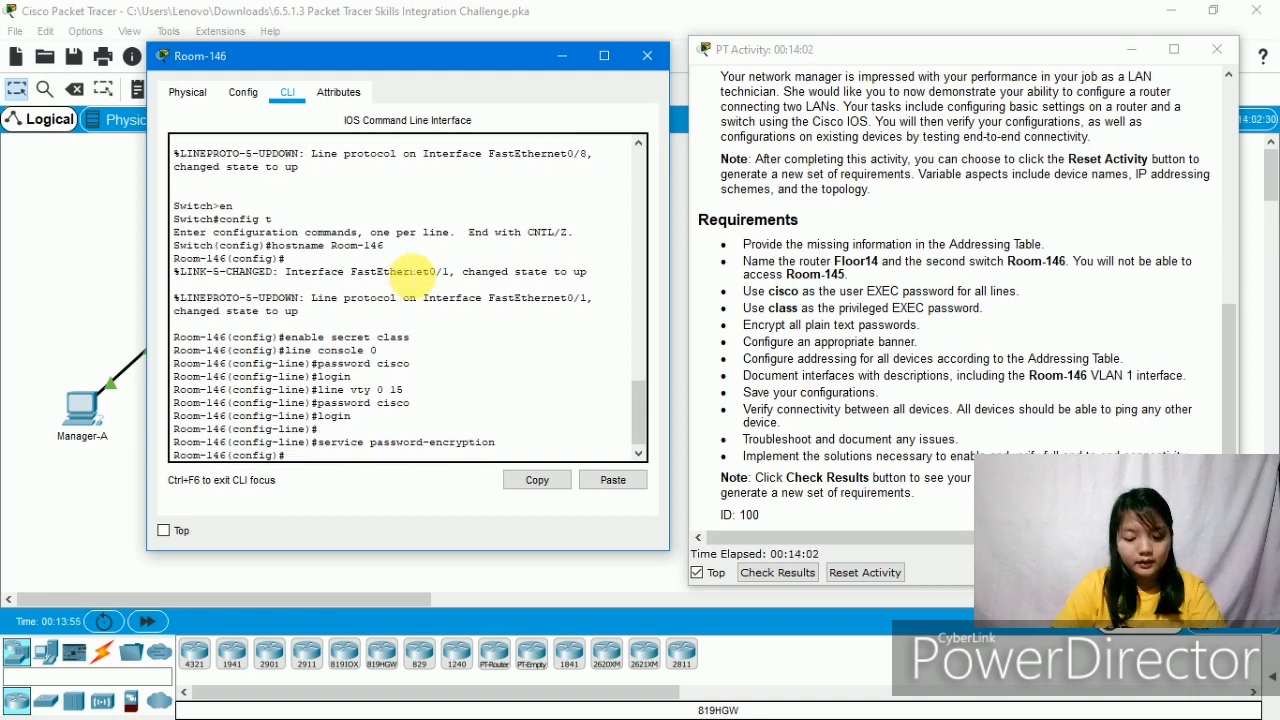
pyautogui.write('banner')
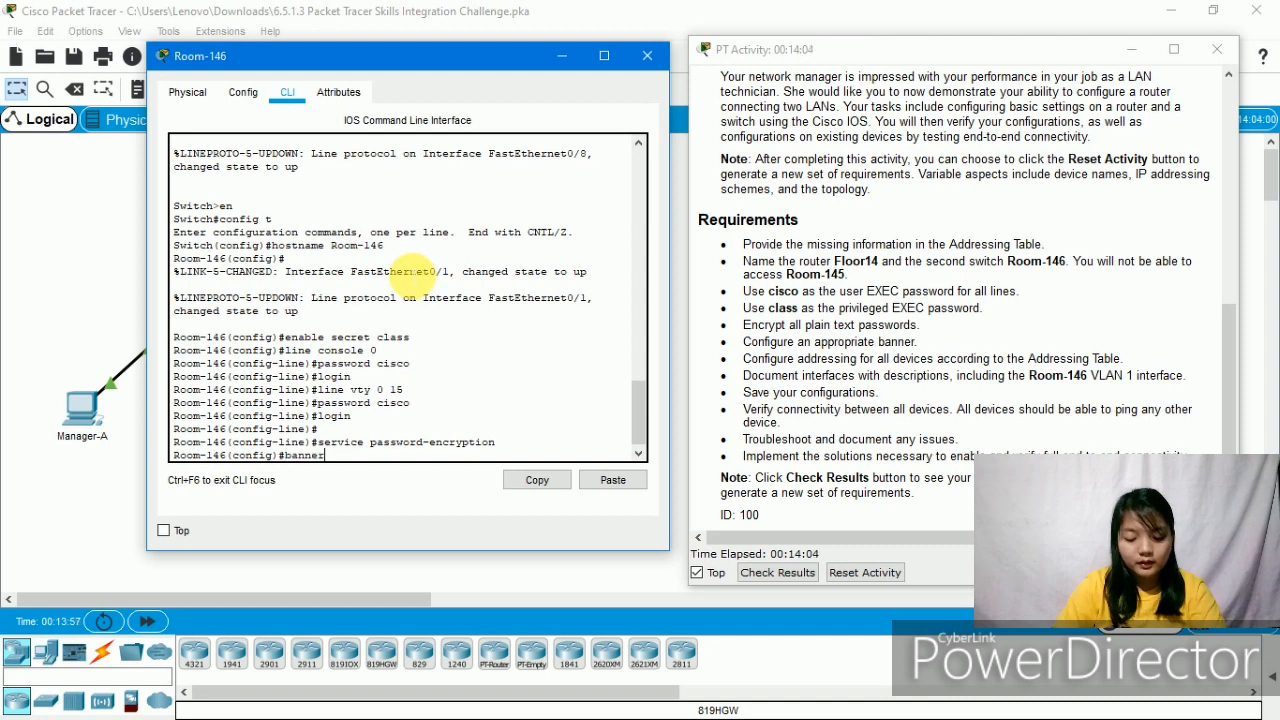
pyautogui.write(' motd')
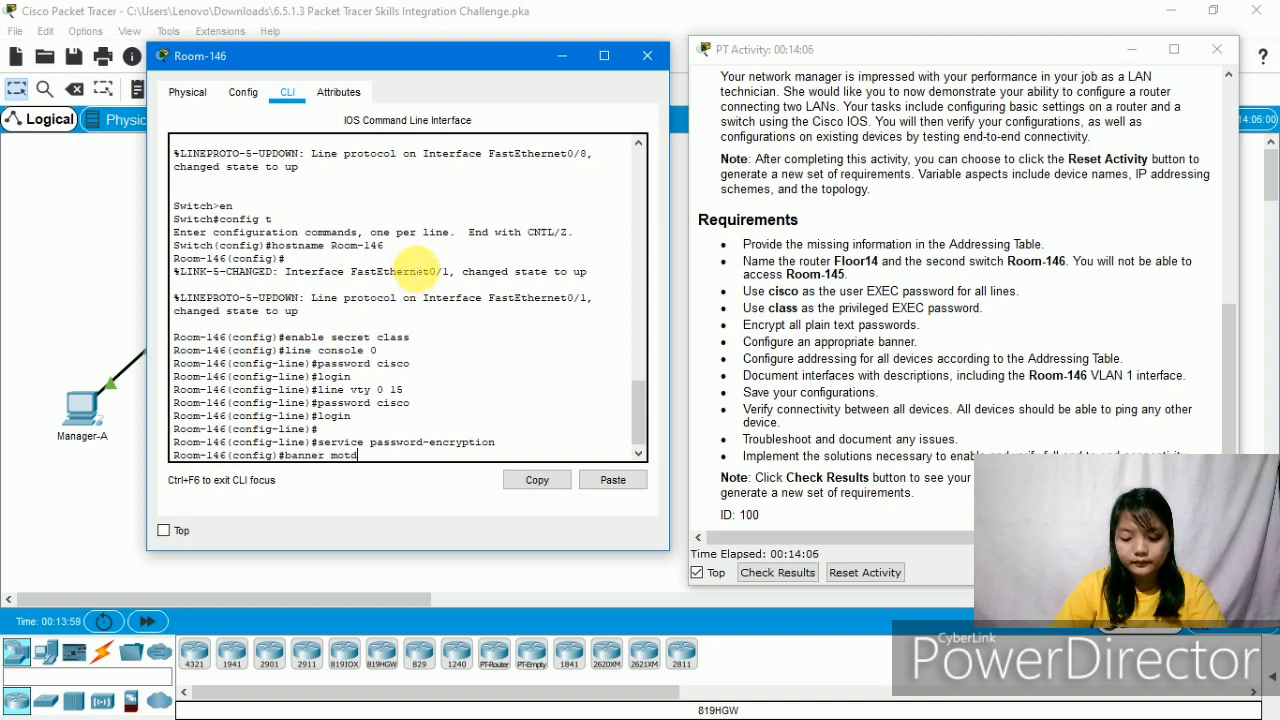
pyautogui.write(' "Au')
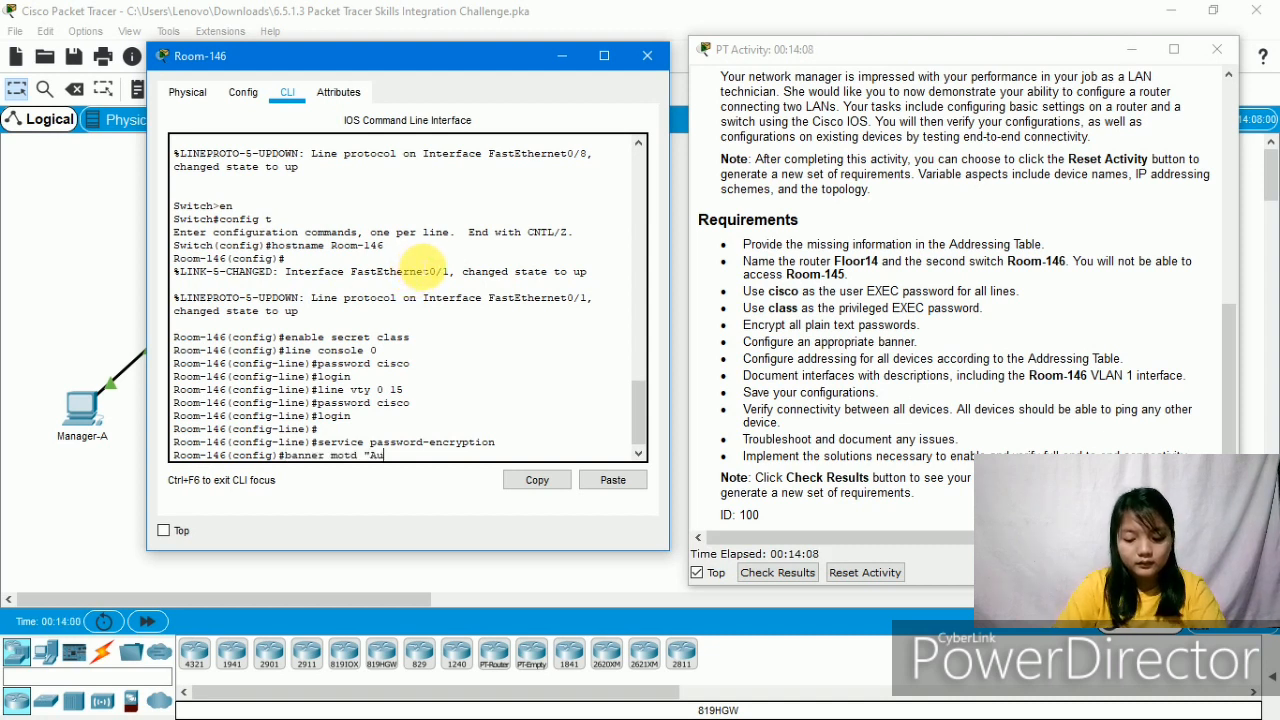
pyautogui.write('thorized')
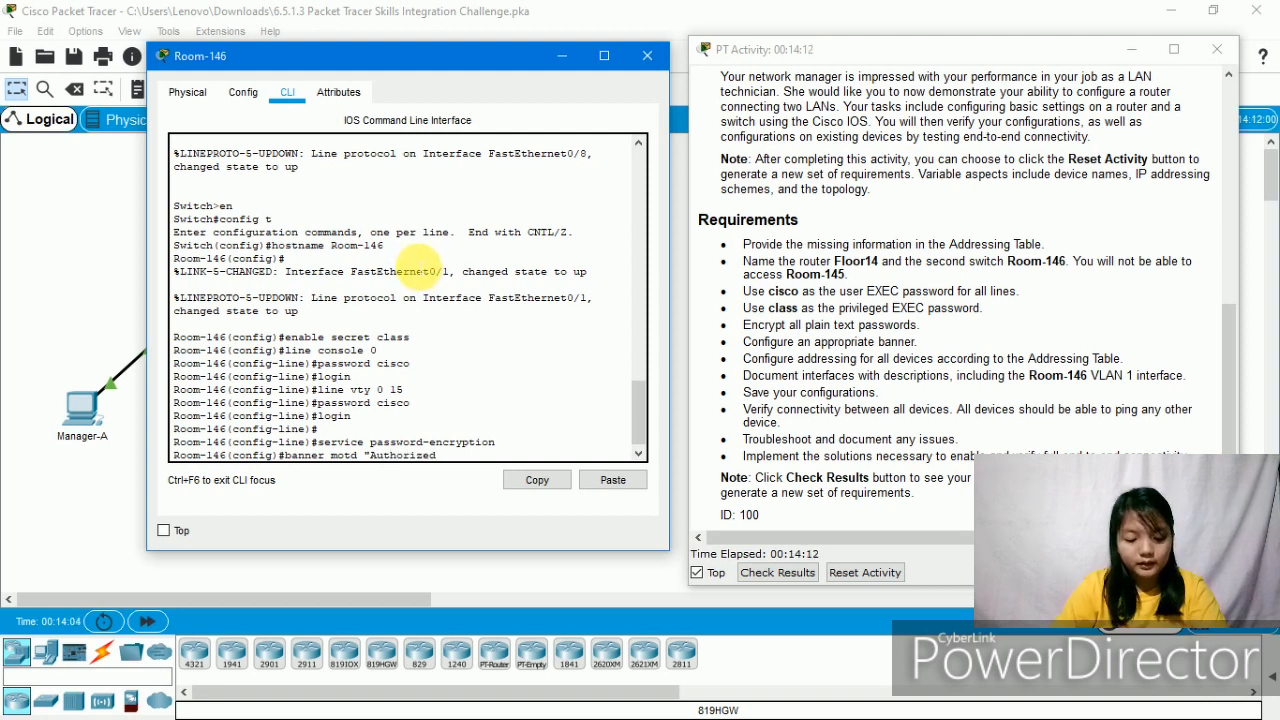
pyautogui.write(' Person')
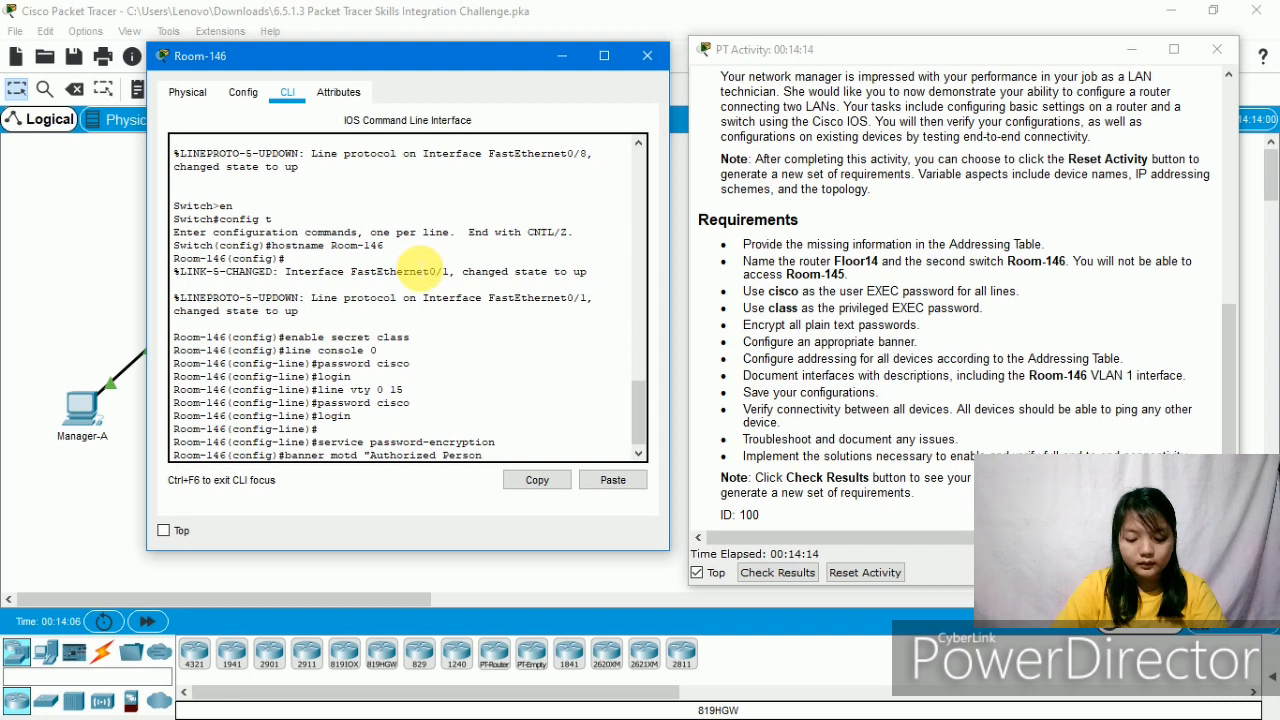
pyautogui.write(' Only')
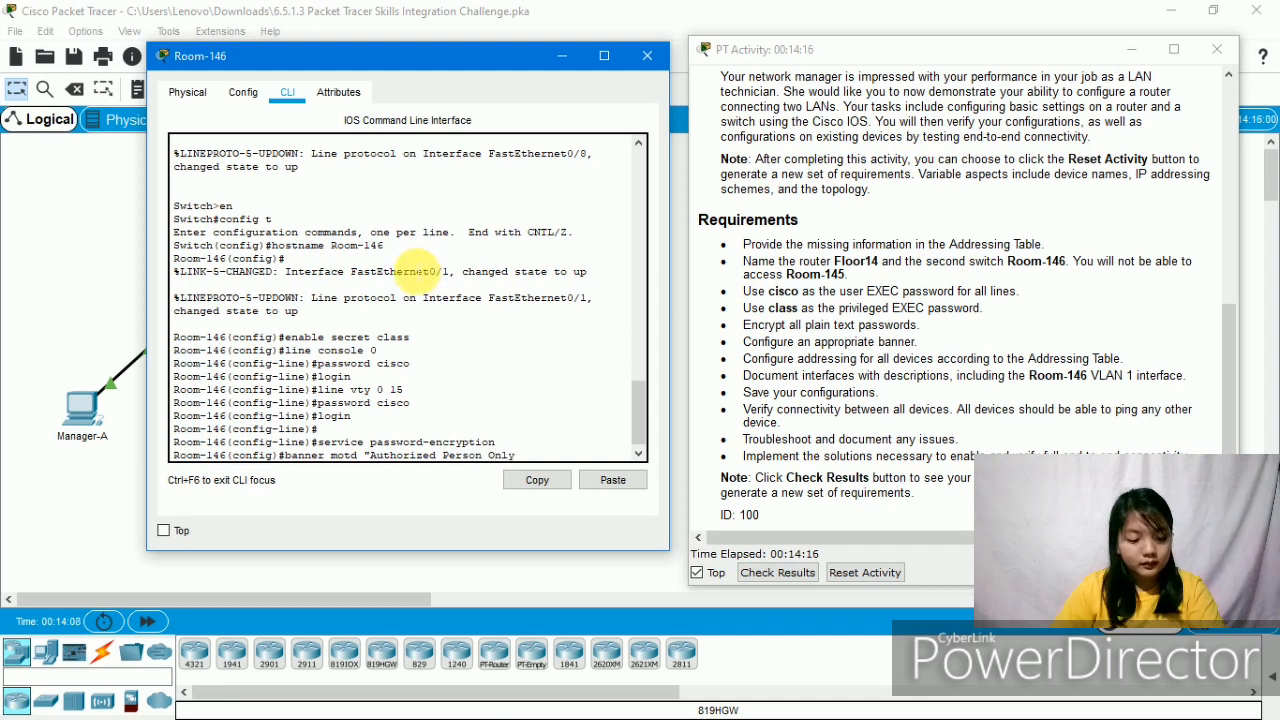
pyautogui.write('!!!')
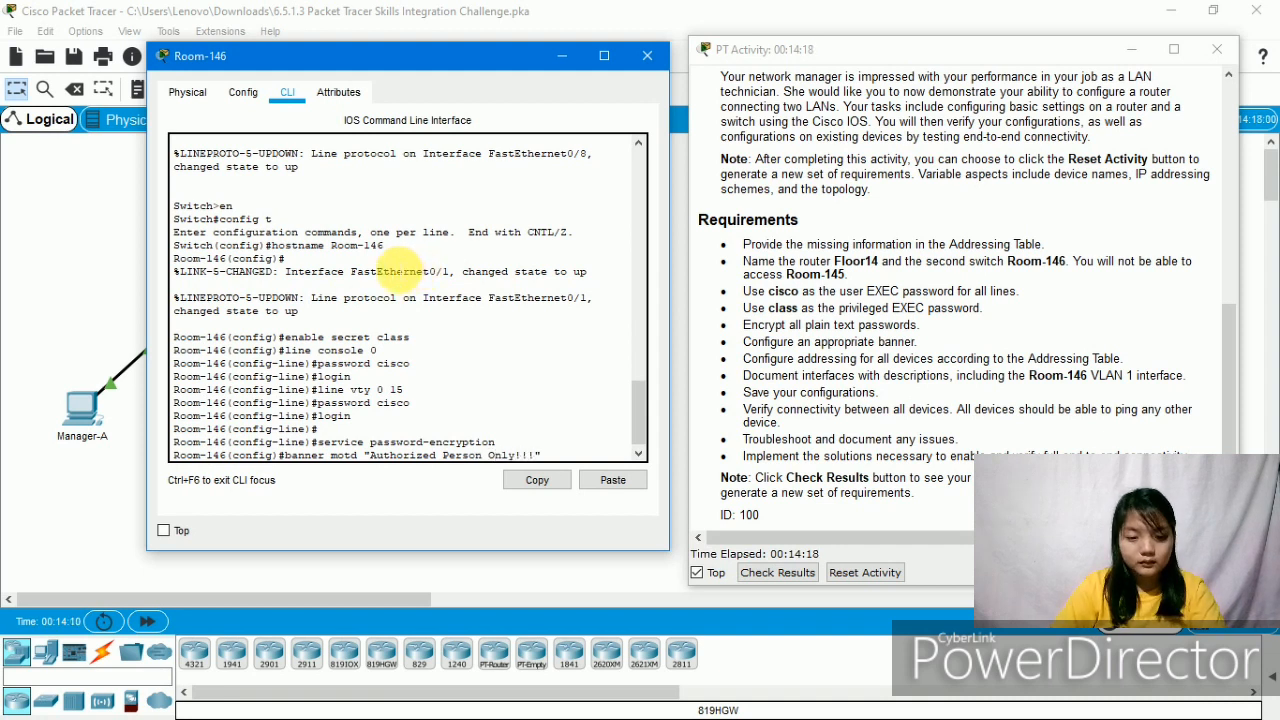
pyautogui.write('"')
pyautogui.press('Return')
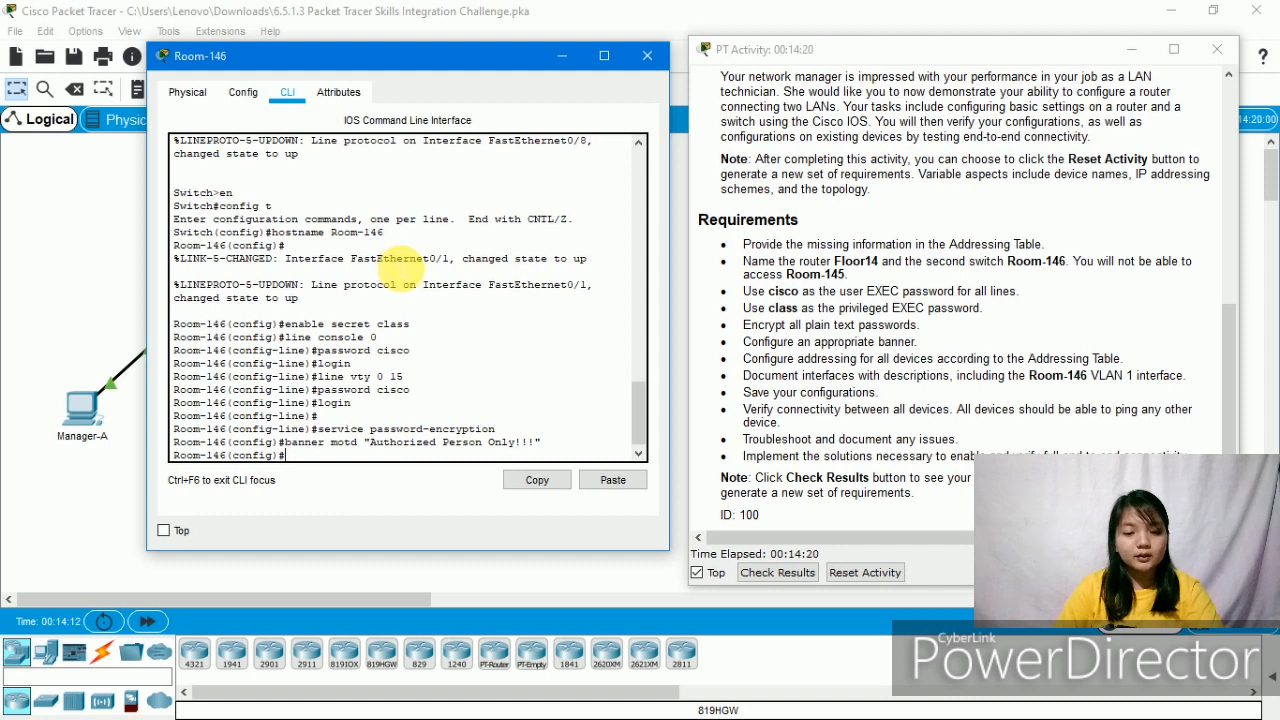
pyautogui.press('Return')
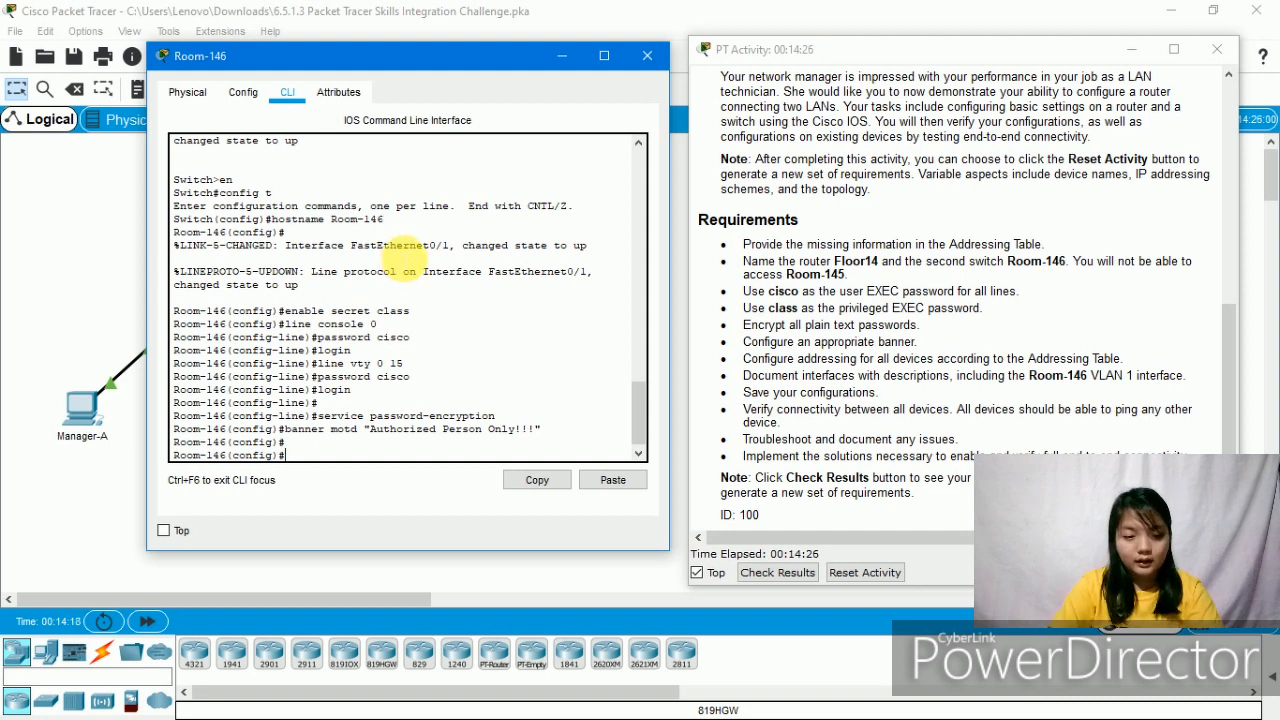
pyautogui.write('ip addr')
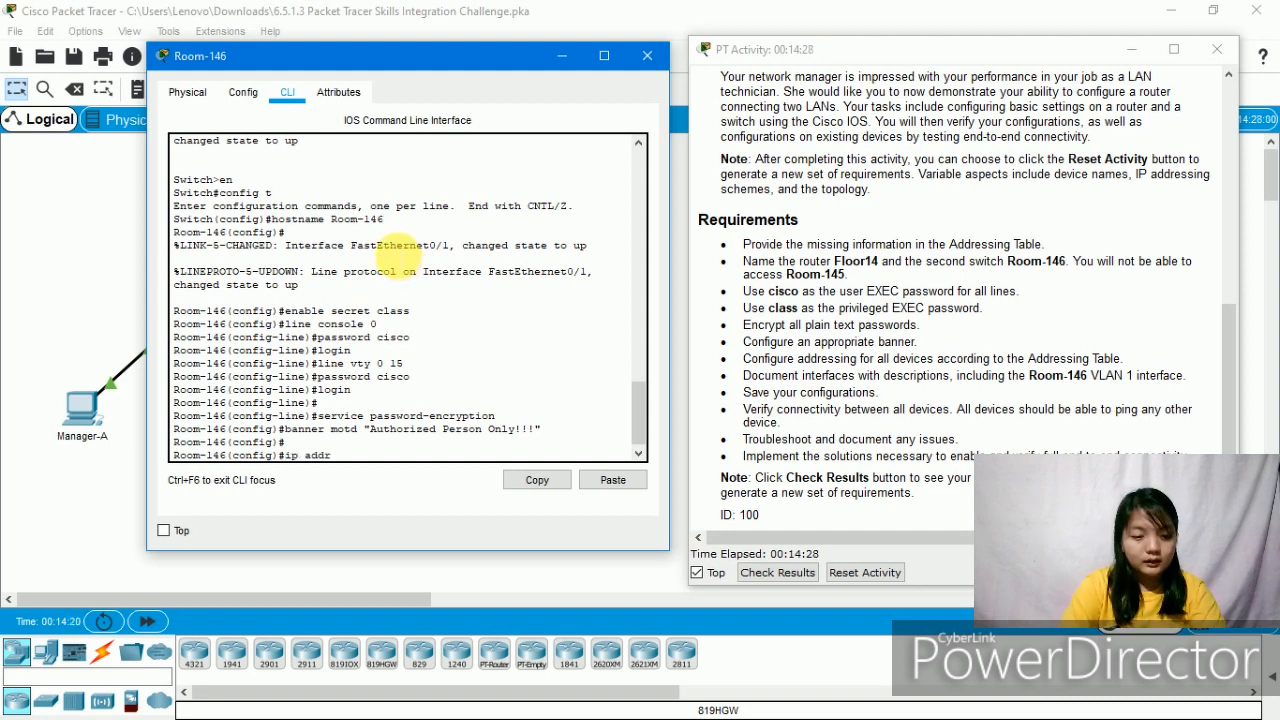
pyautogui.write('ess')
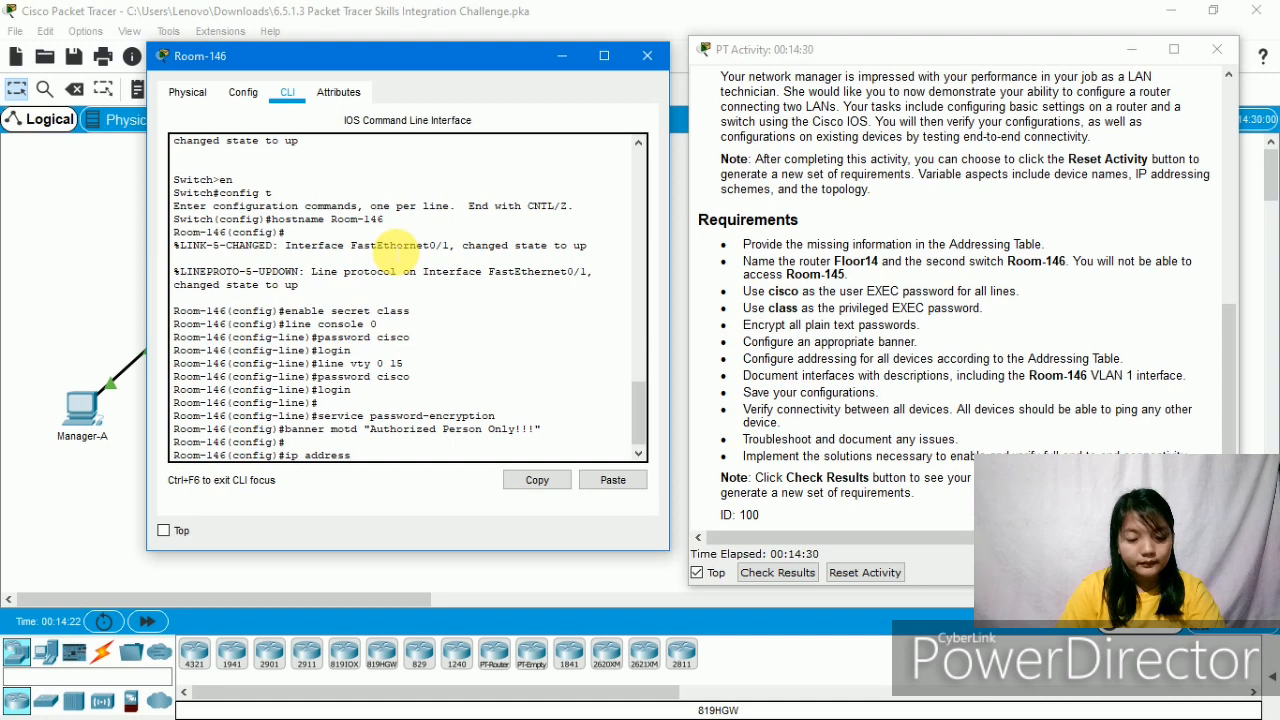
pyautogui.scroll(10, 720, 260)
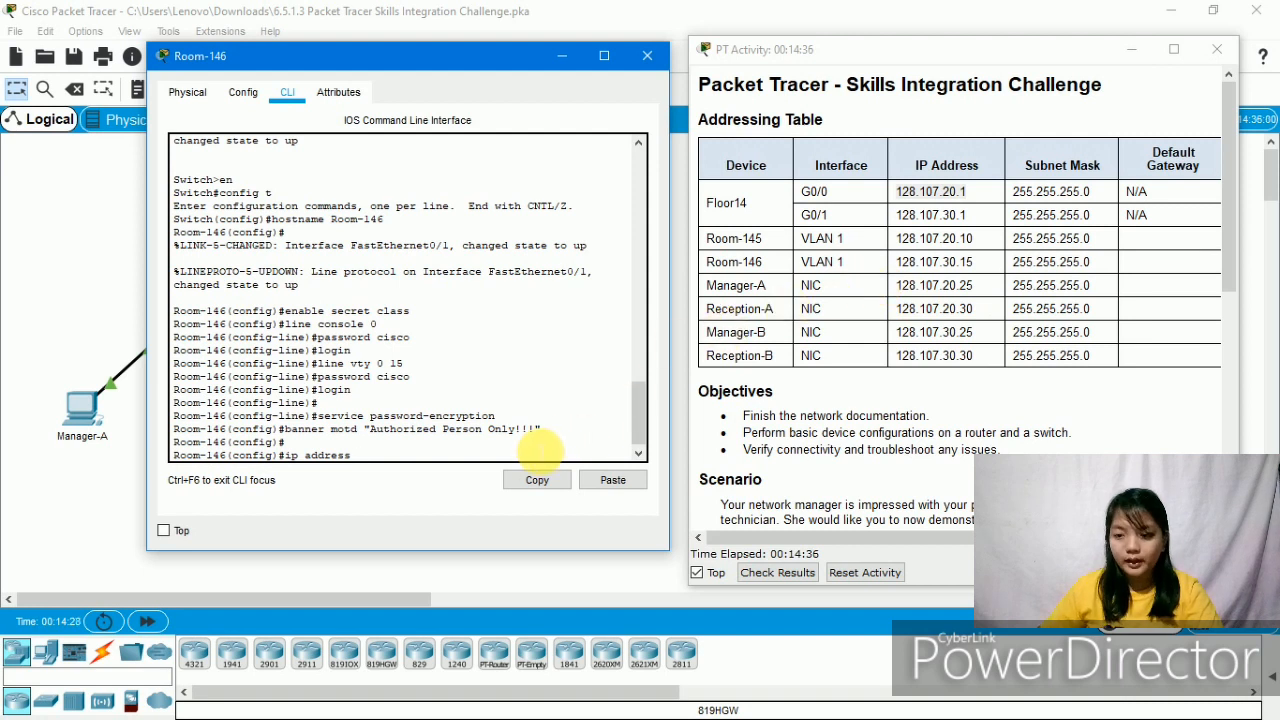
pyautogui.write('128')
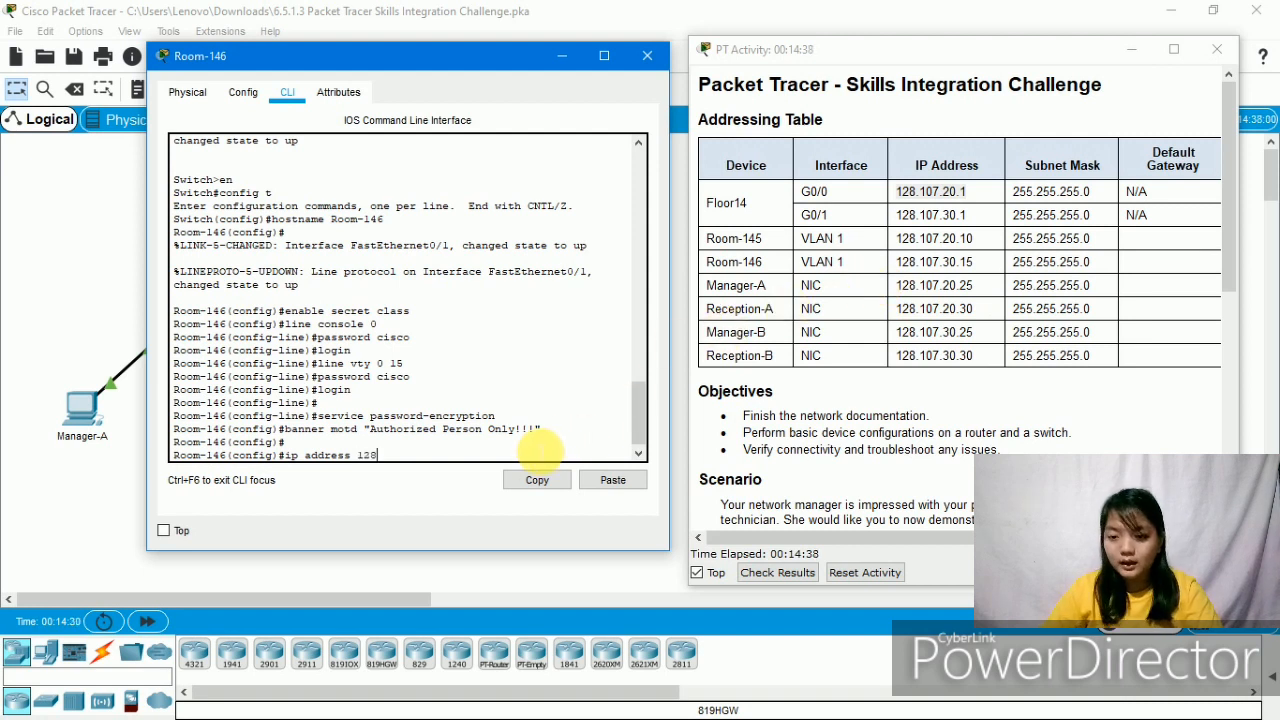
pyautogui.write('.10.7')
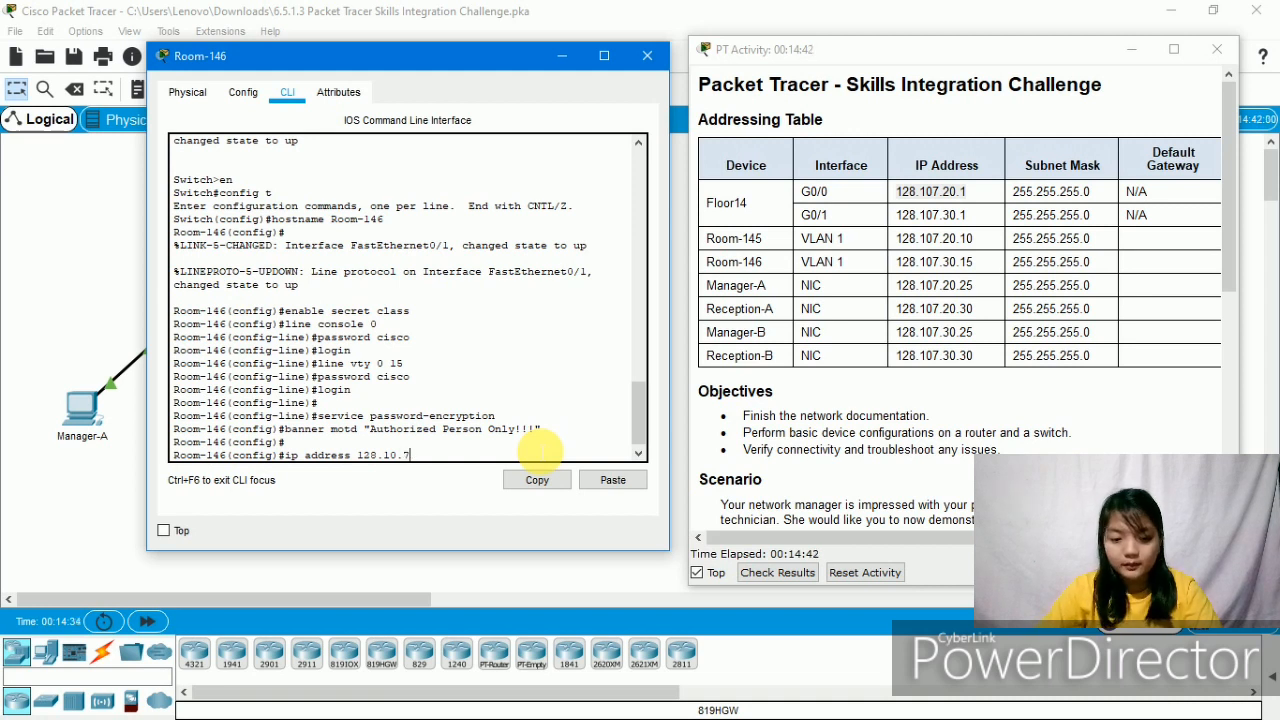
pyautogui.press('BackSpace')
pyautogui.press('BackSpace')
pyautogui.write('7')
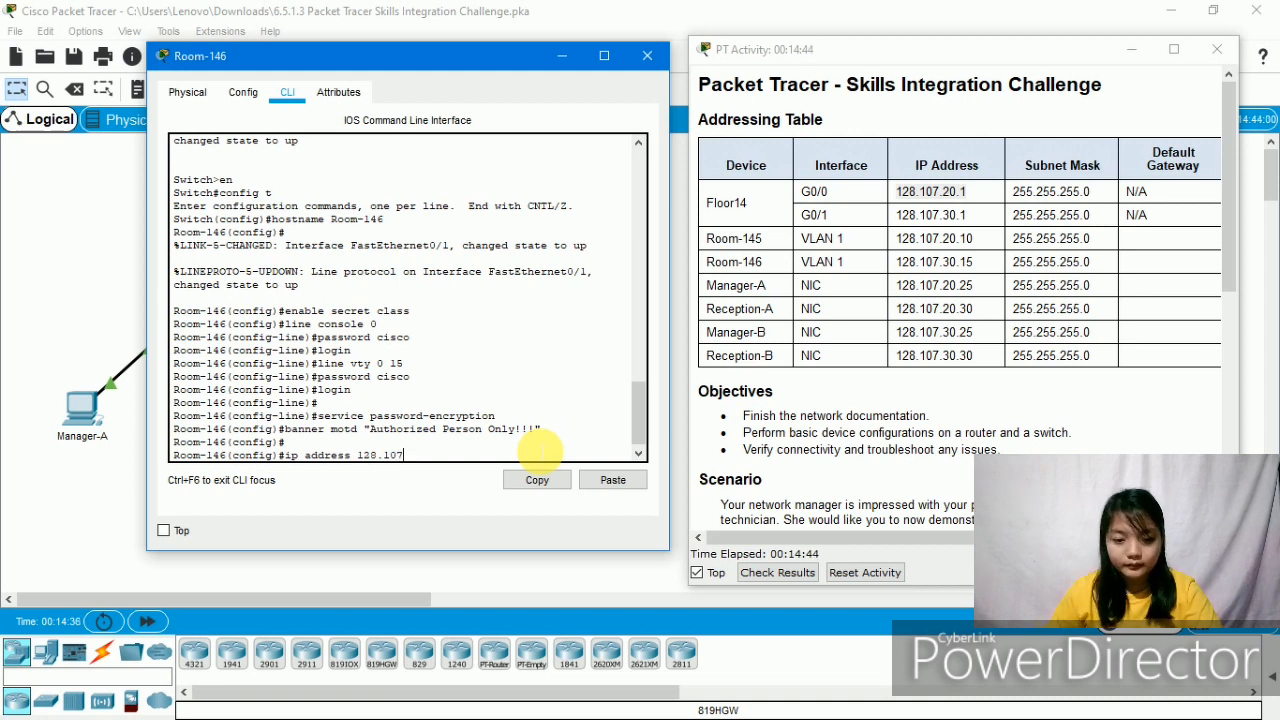
pyautogui.write('.')
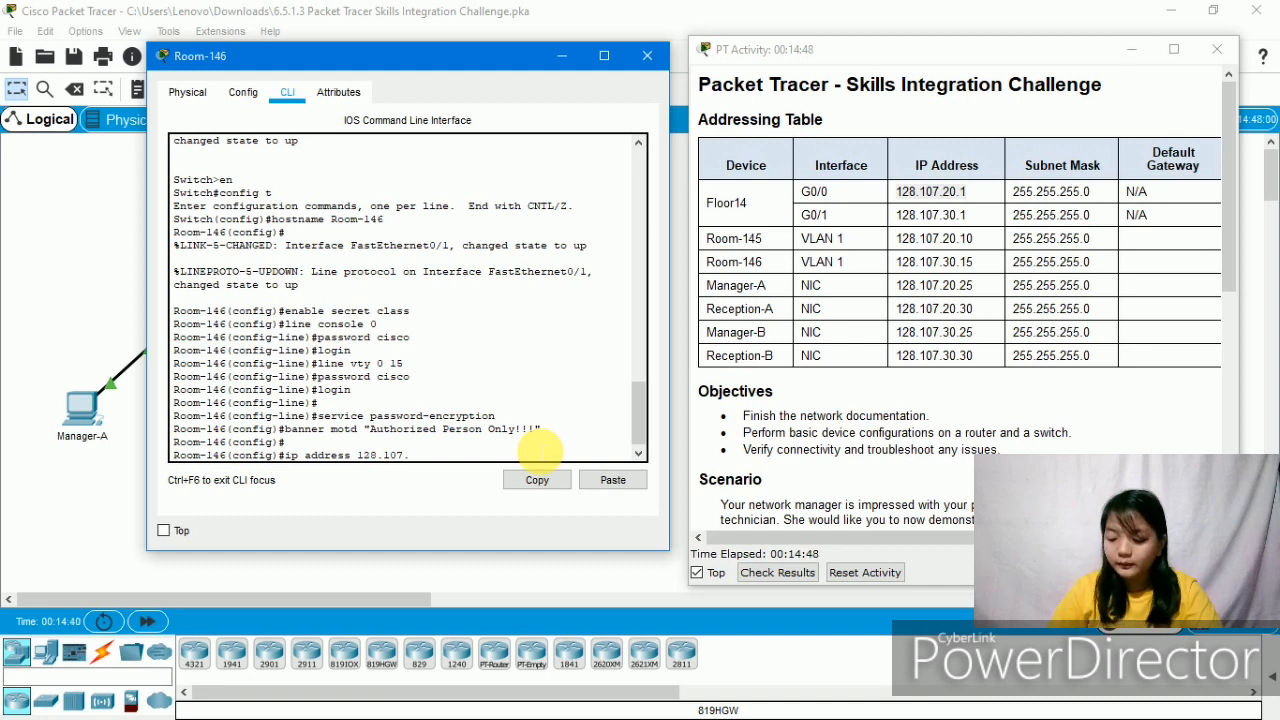
pyautogui.write('30.15')
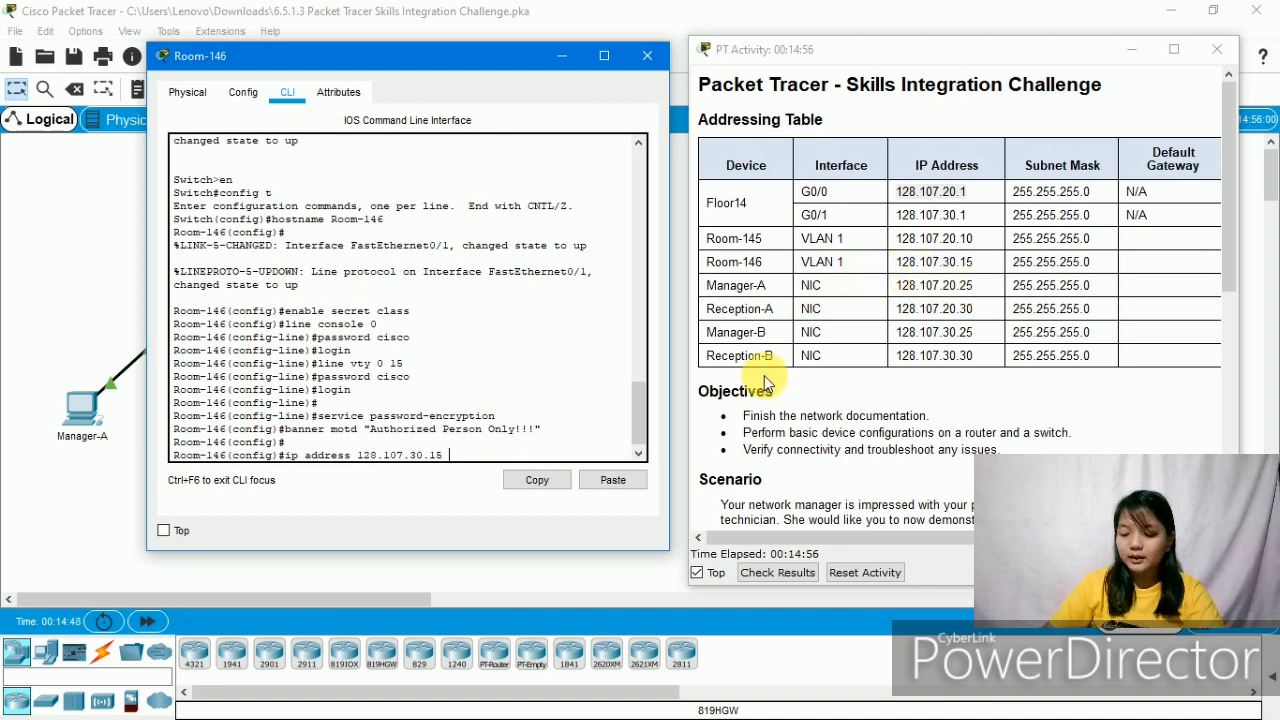
pyautogui.write('255.')
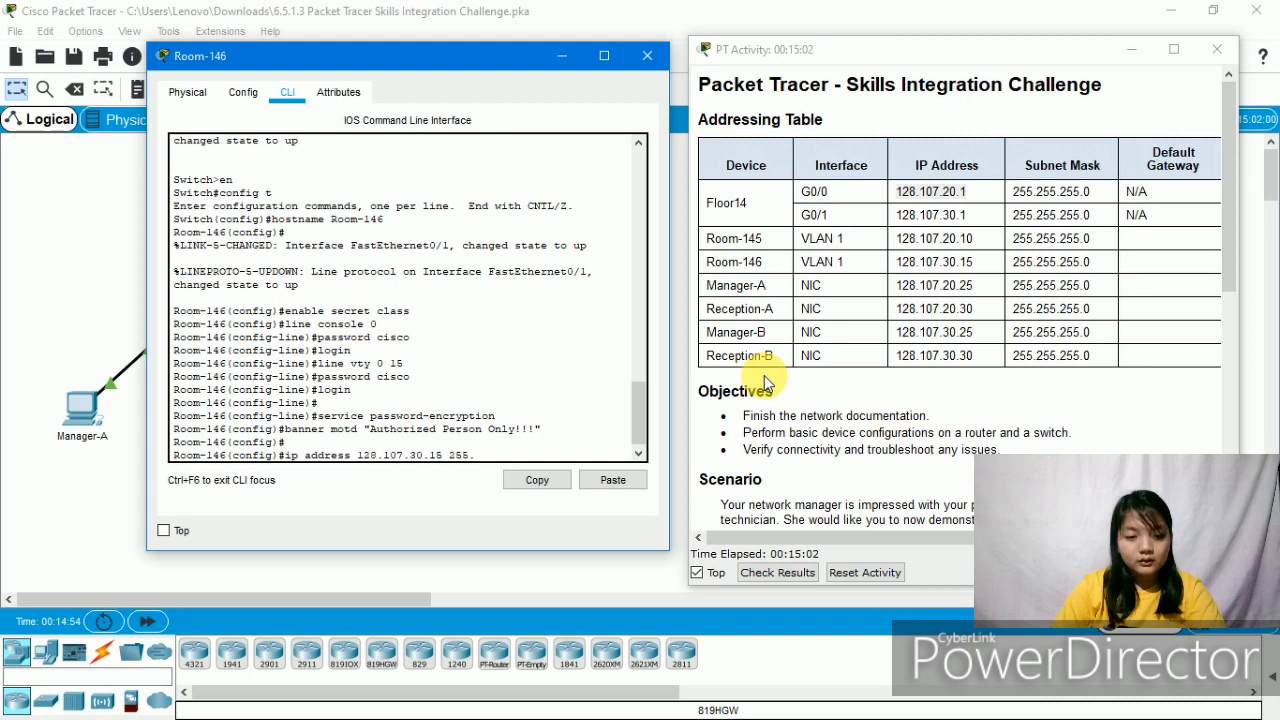
pyautogui.press('BackSpace')
pyautogui.press('BackSpace')
pyautogui.press('BackSpace')
pyautogui.press('BackSpace')
pyautogui.press('BackSpace')
pyautogui.press('BackSpace')
pyautogui.press('BackSpace')
pyautogui.press('BackSpace')
pyautogui.press('BackSpace')
pyautogui.press('BackSpace')
pyautogui.press('BackSpace')
pyautogui.press('BackSpace')
pyautogui.press('BackSpace')
pyautogui.press('BackSpace')
pyautogui.press('BackSpace')
pyautogui.press('BackSpace')
pyautogui.press('BackSpace')
pyautogui.press('BackSpace')
pyautogui.press('BackSpace')
pyautogui.press('BackSpace')
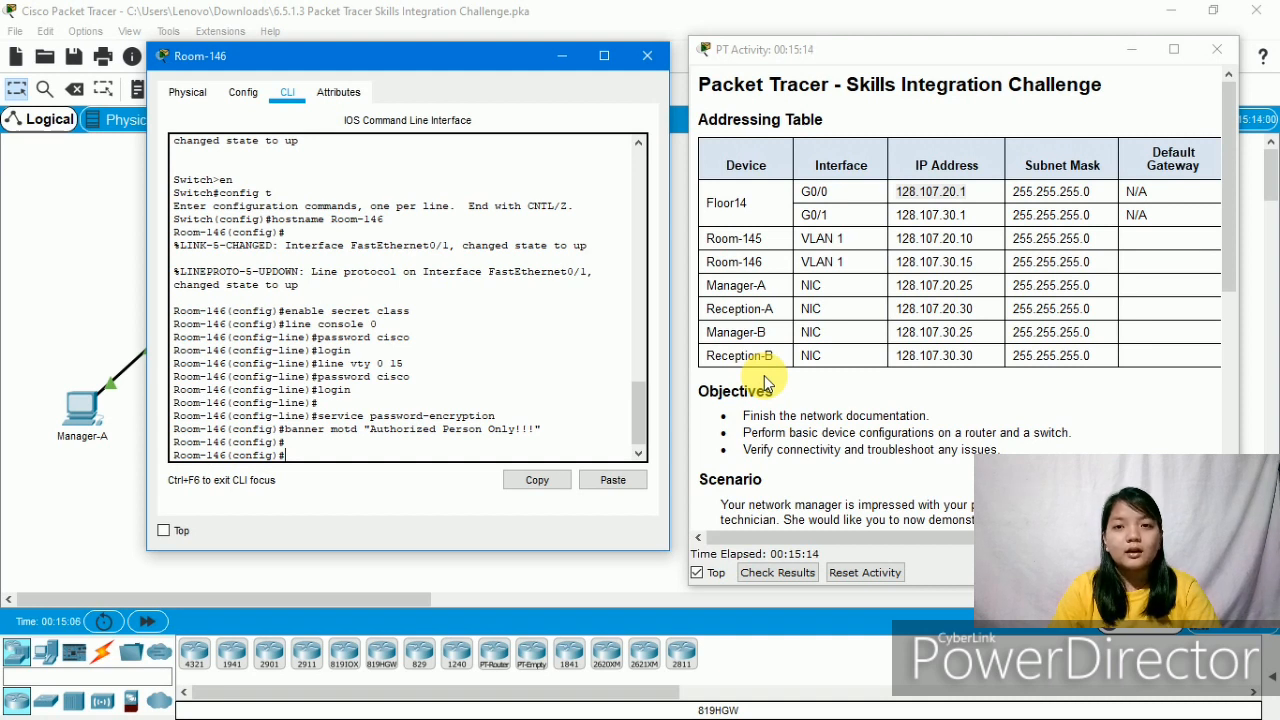
# - Give interface vlan 1 the address 128.107.30.15 255.255.255.0 and enable it with no shut
pyautogui.write('i')
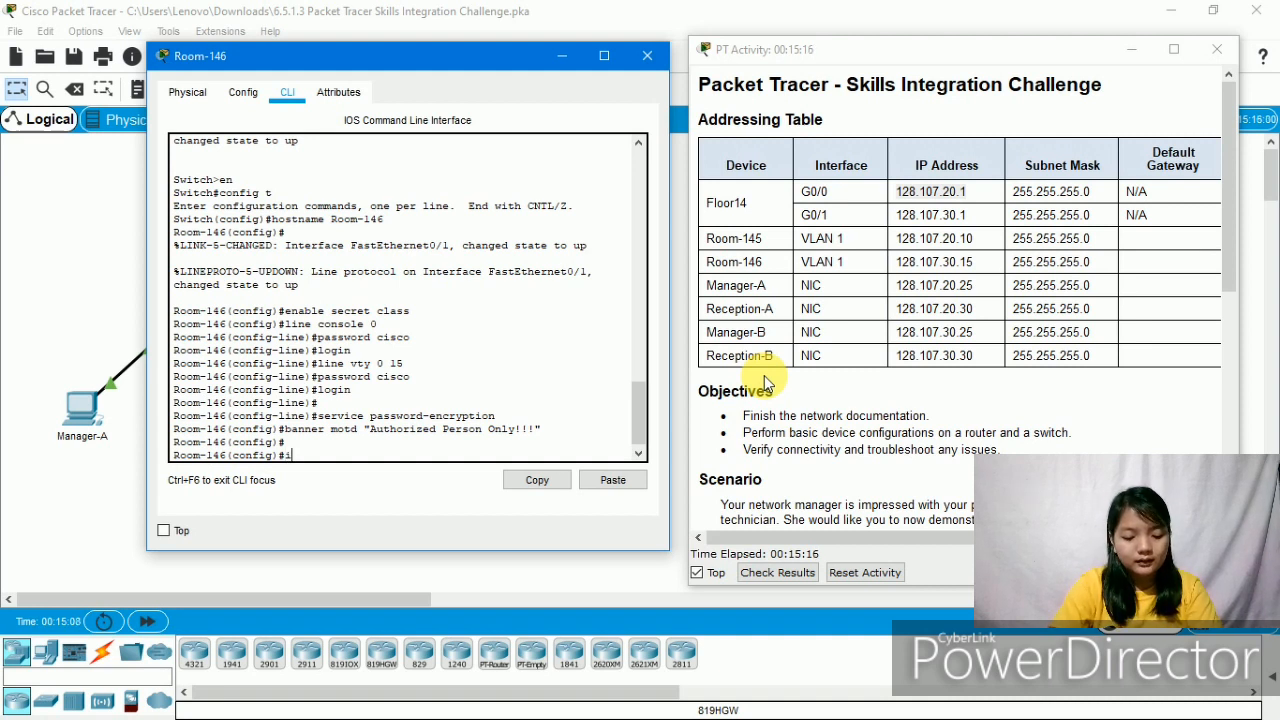
pyautogui.write('nterf')
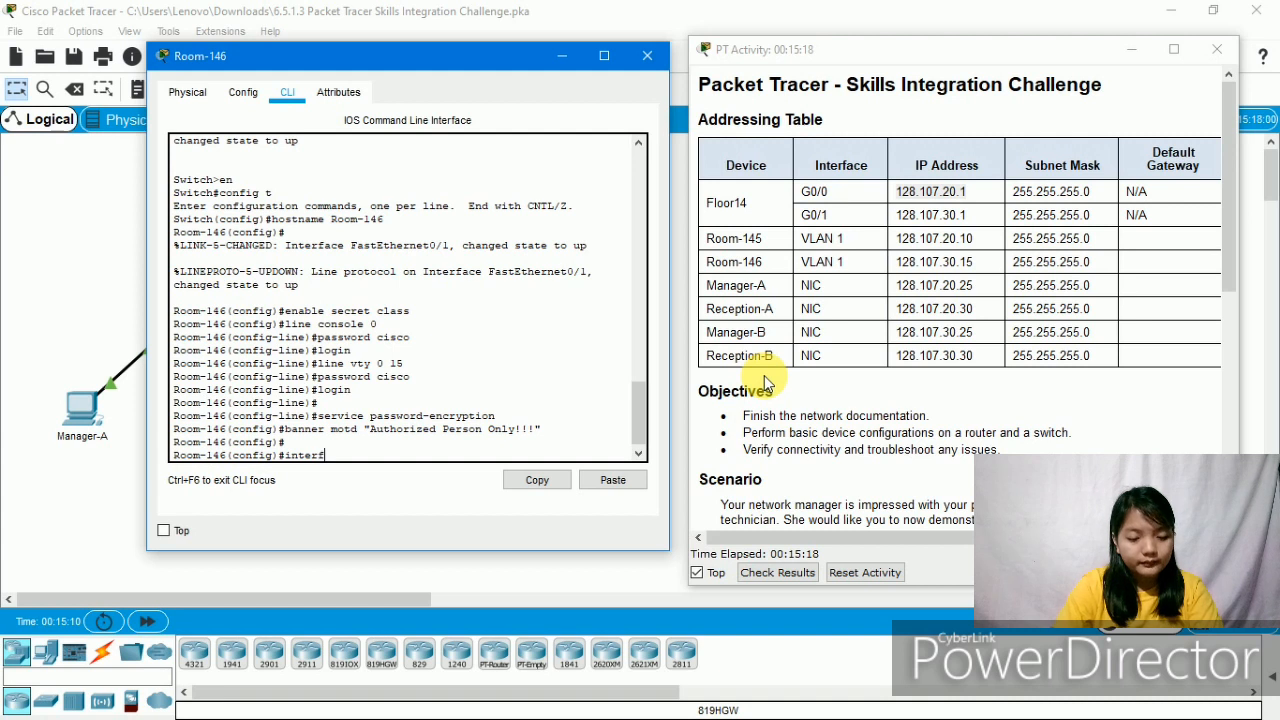
pyautogui.write('ace vlan 1')
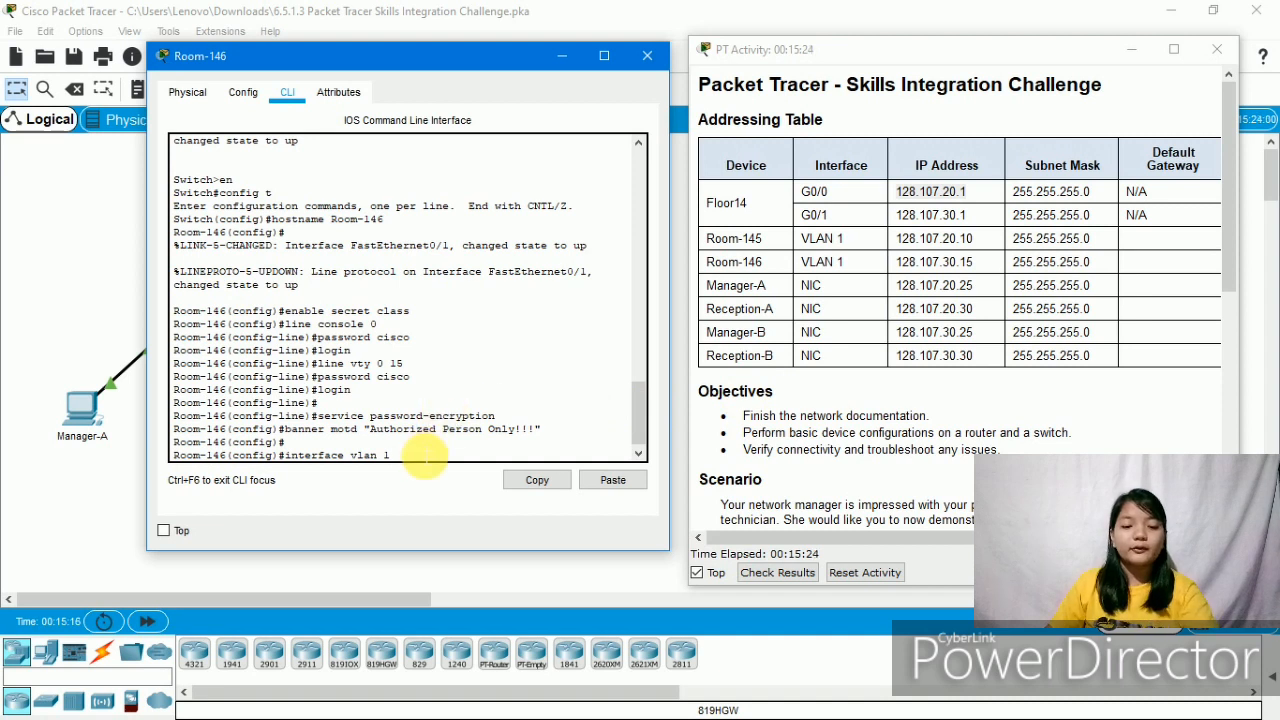
pyautogui.moveTo(408, 463); pyautogui.dragTo(289, 465)
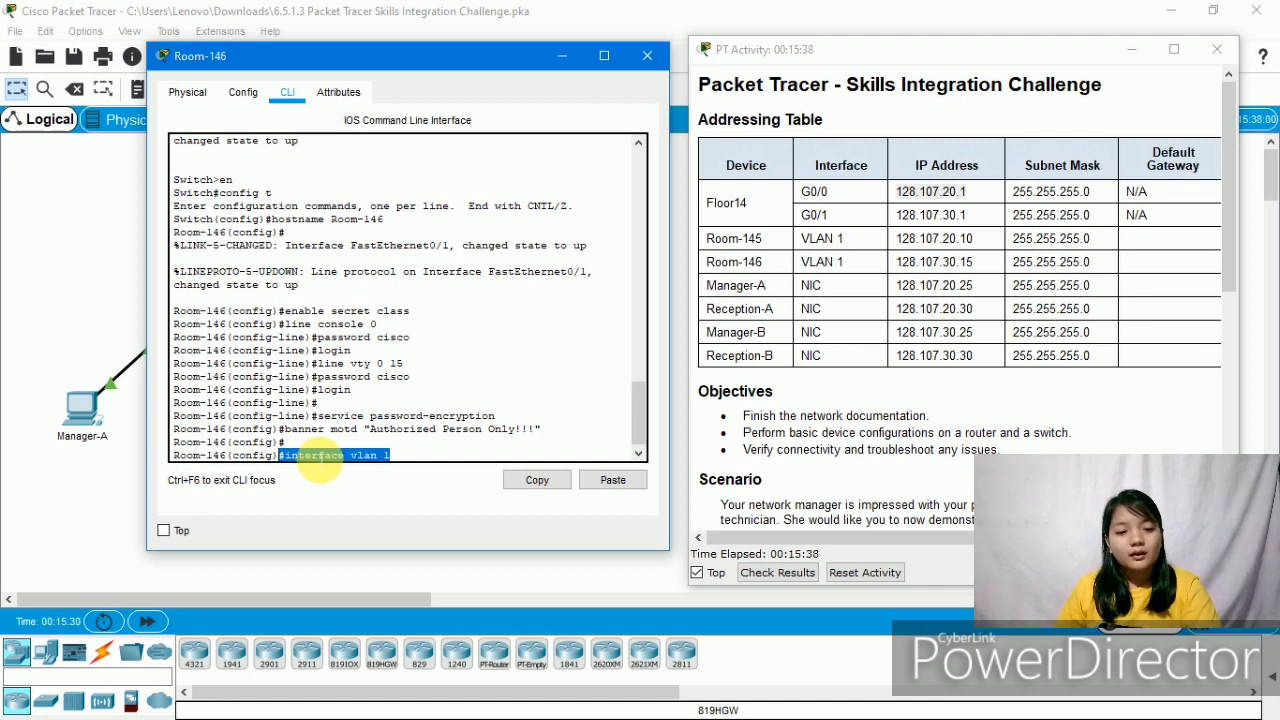
pyautogui.click(410, 465)
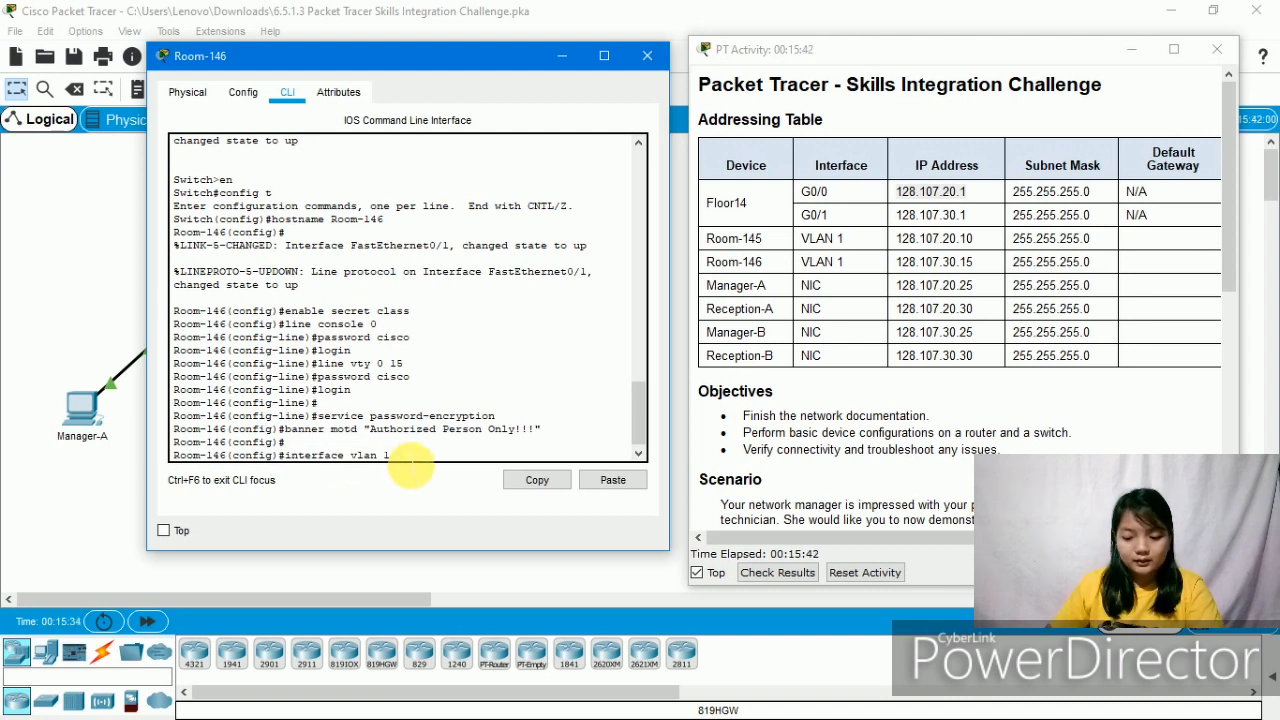
pyautogui.press('Return')
pyautogui.write('ig-if)#i')
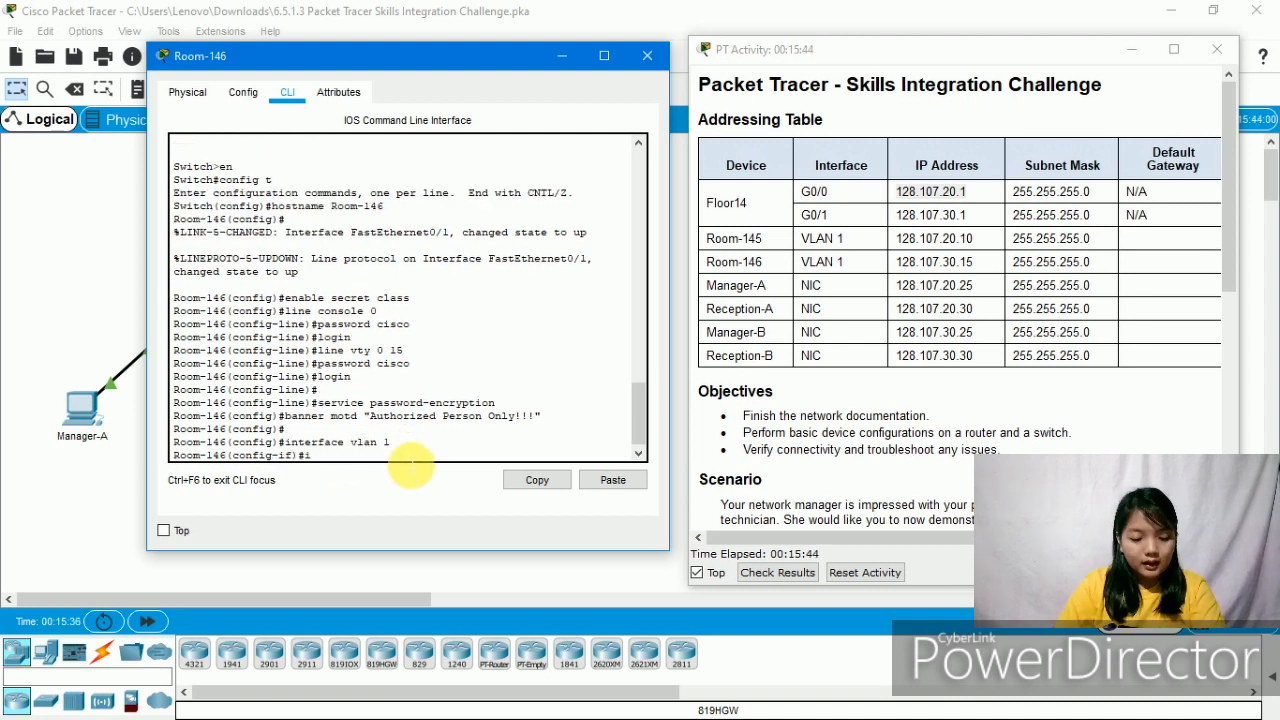
pyautogui.write('p address')
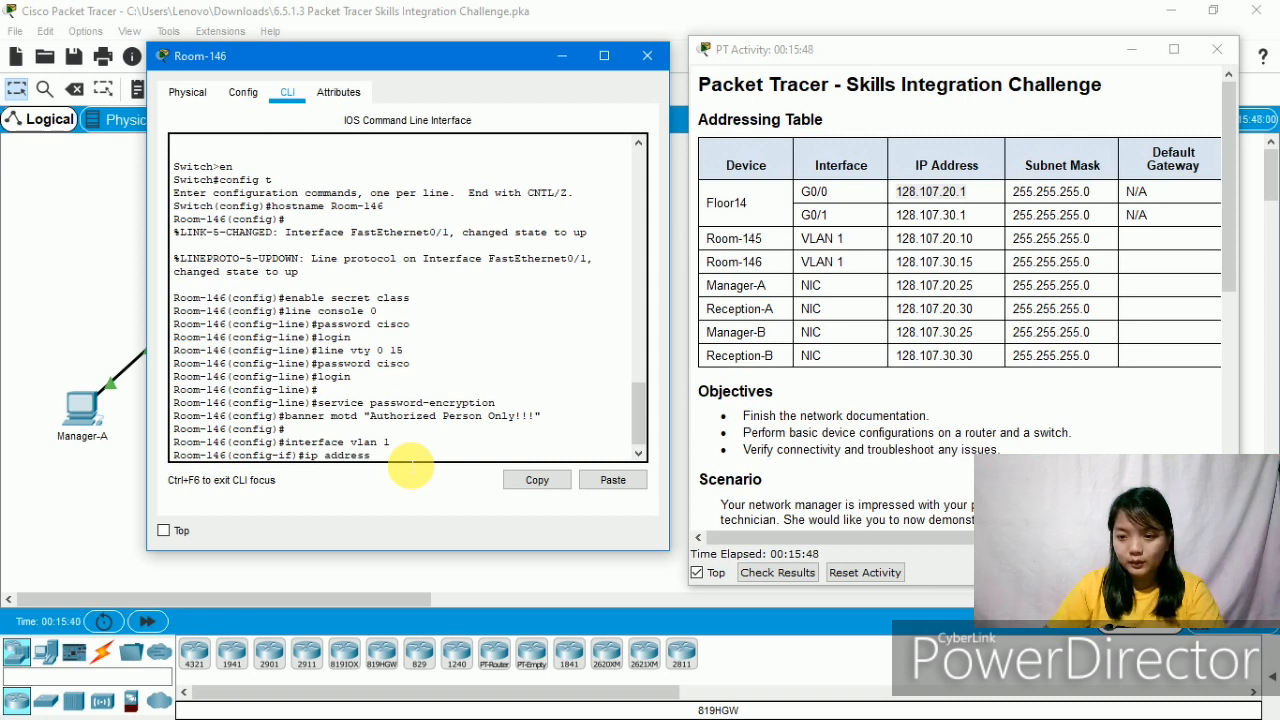
pyautogui.write(' 128.1')
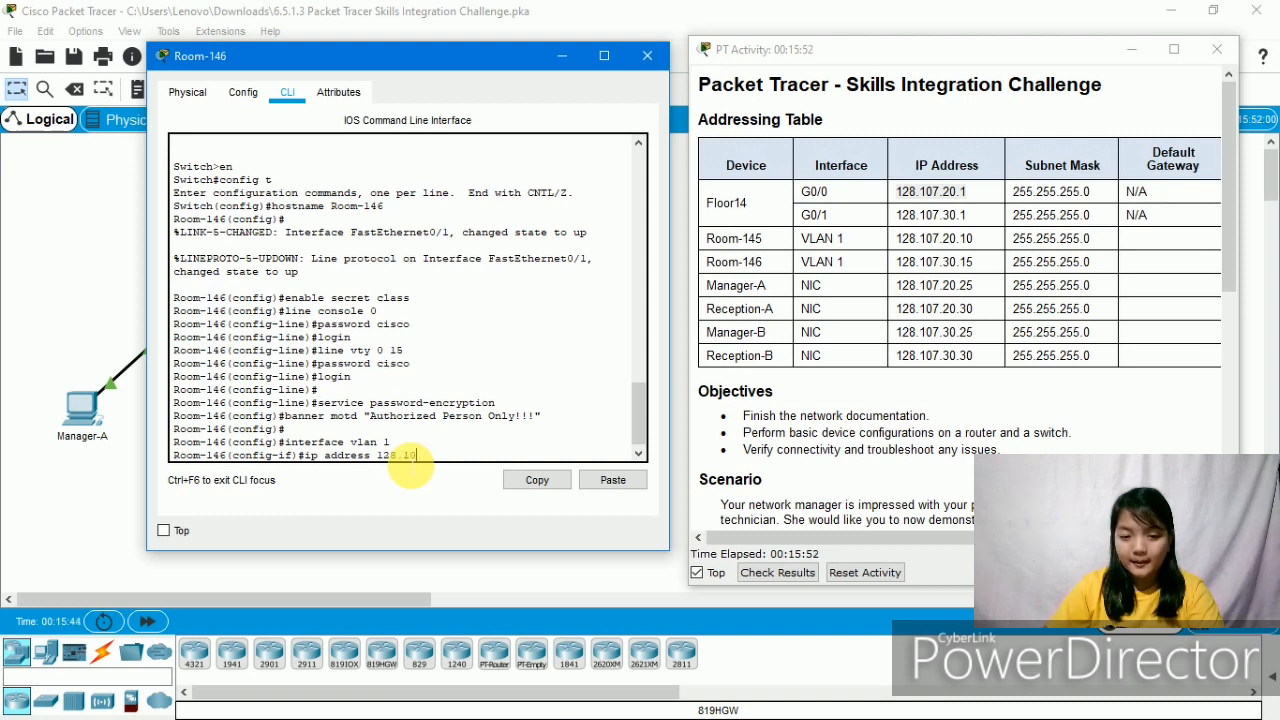
pyautogui.write('07')
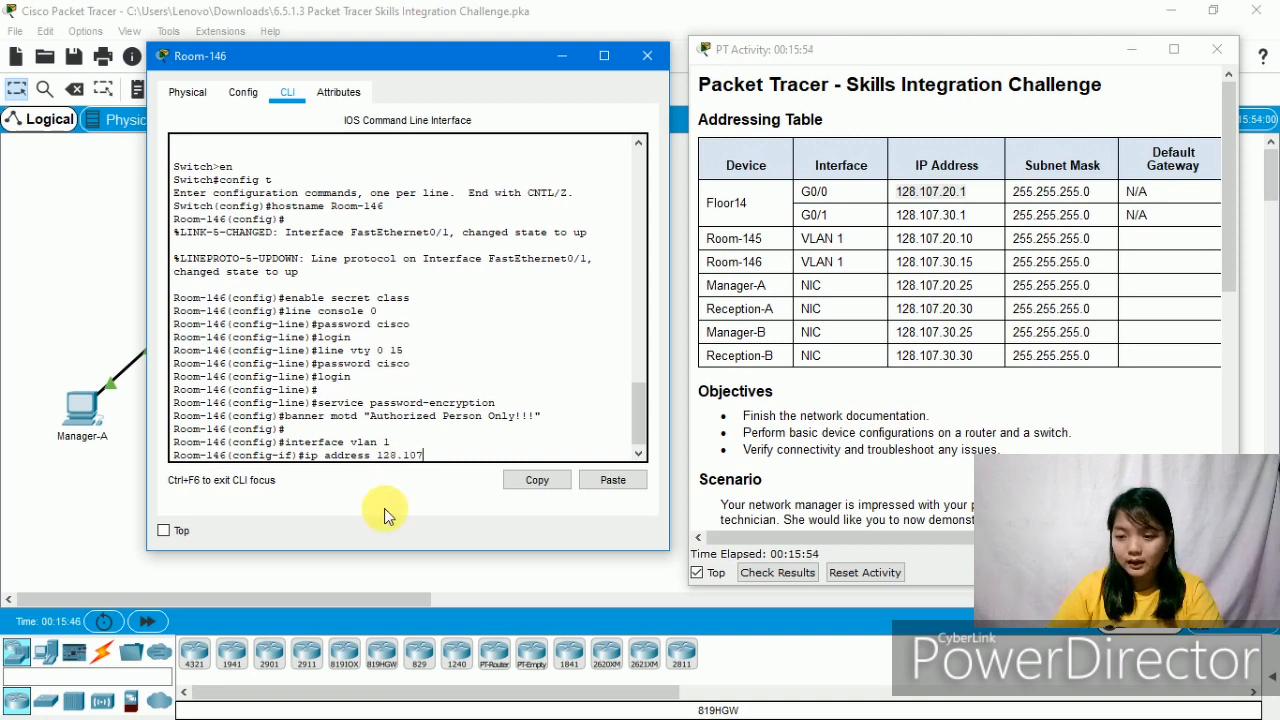
pyautogui.write('.')
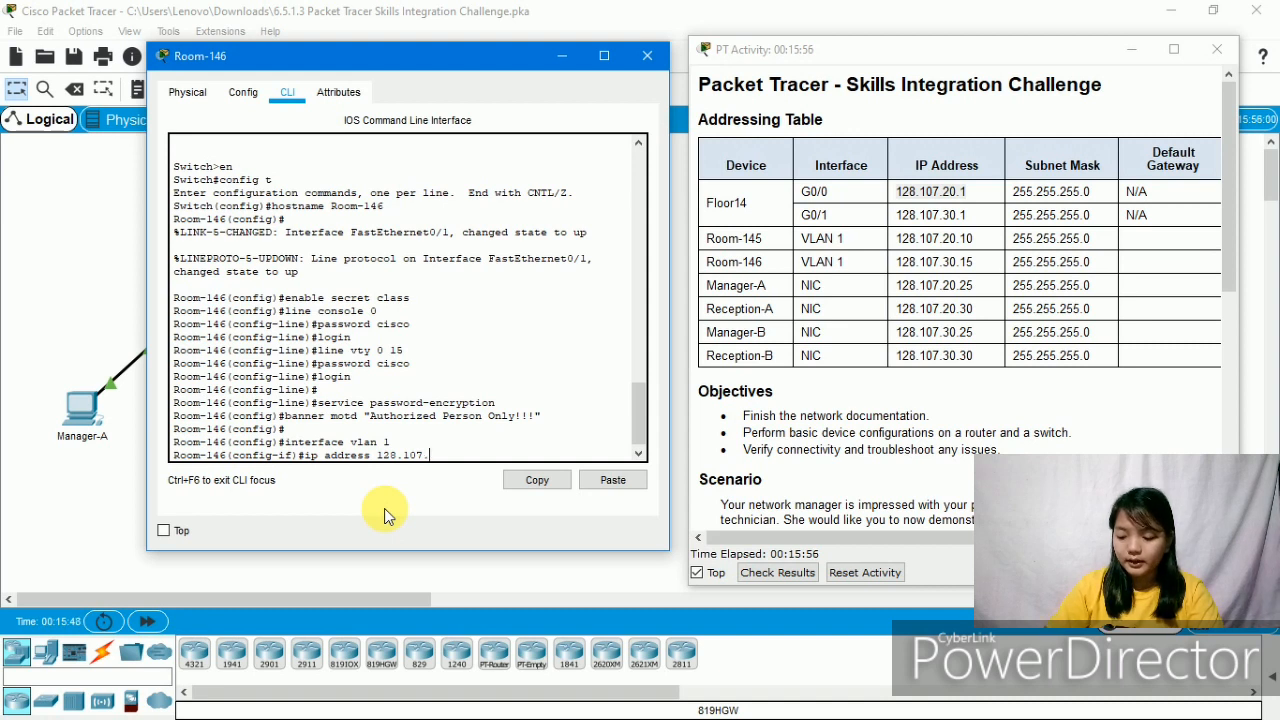
pyautogui.write('30.15')
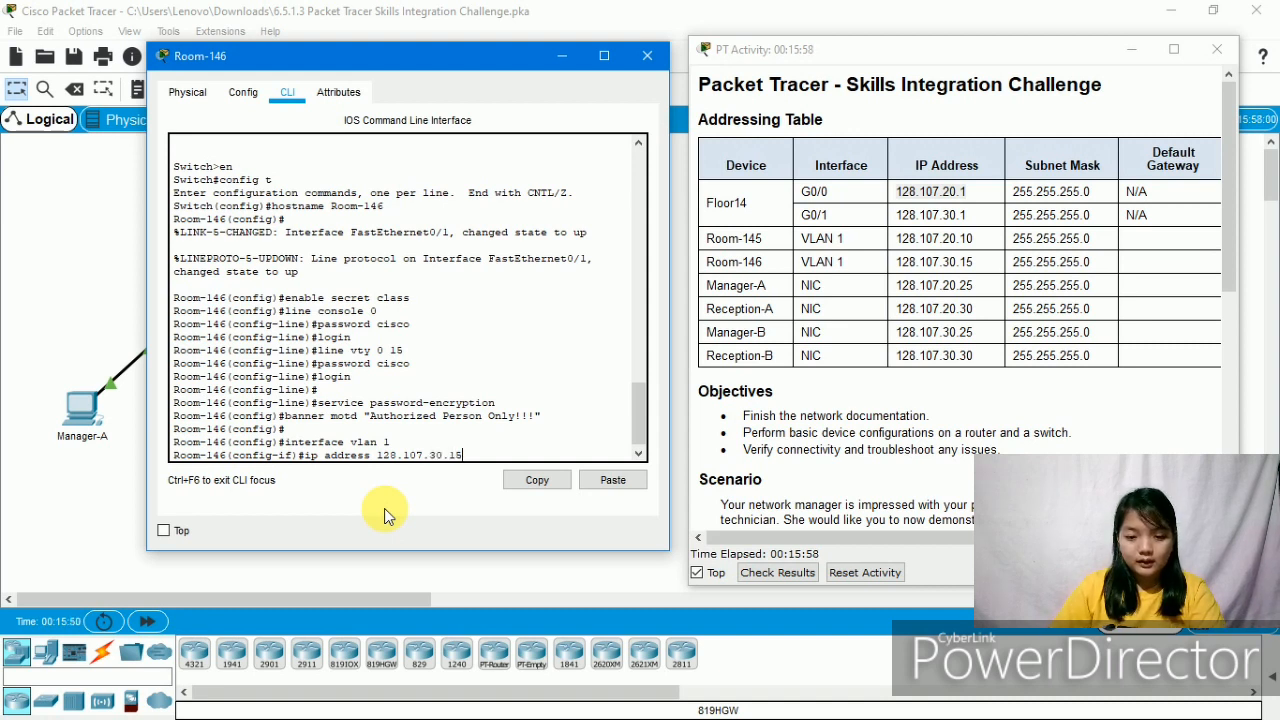
pyautogui.write(' 255.2')
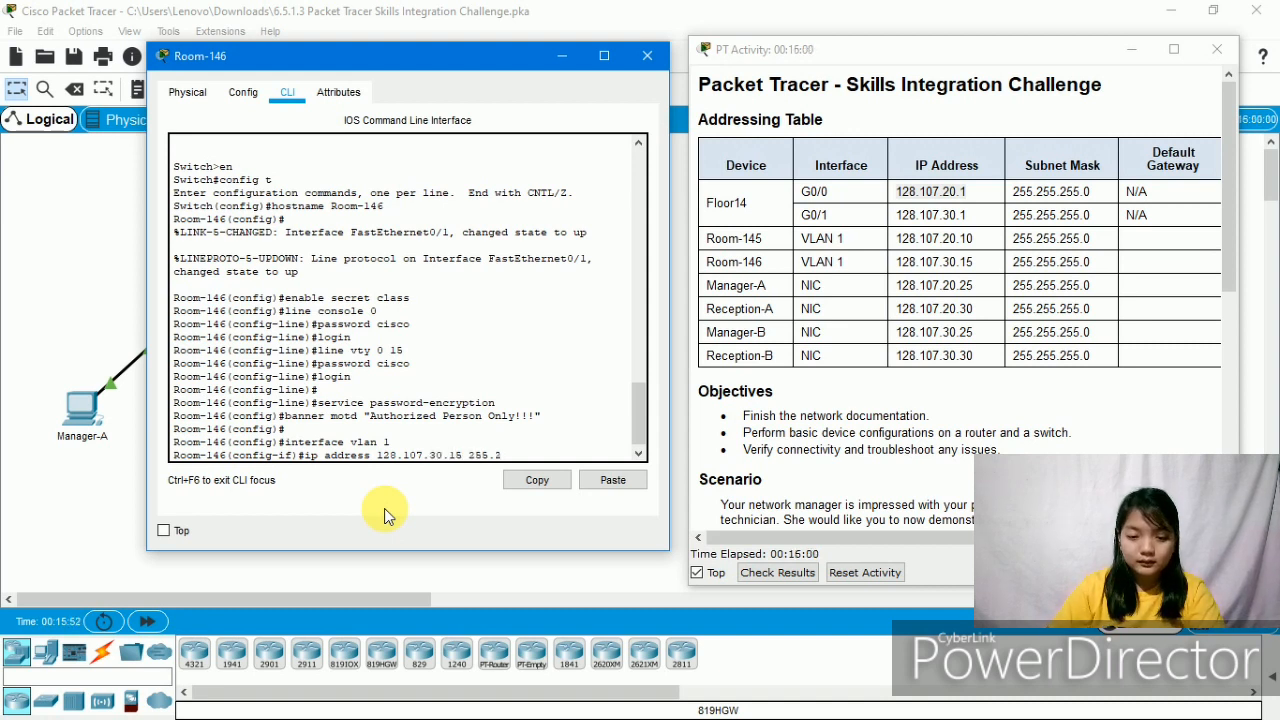
pyautogui.write('55.255.0')
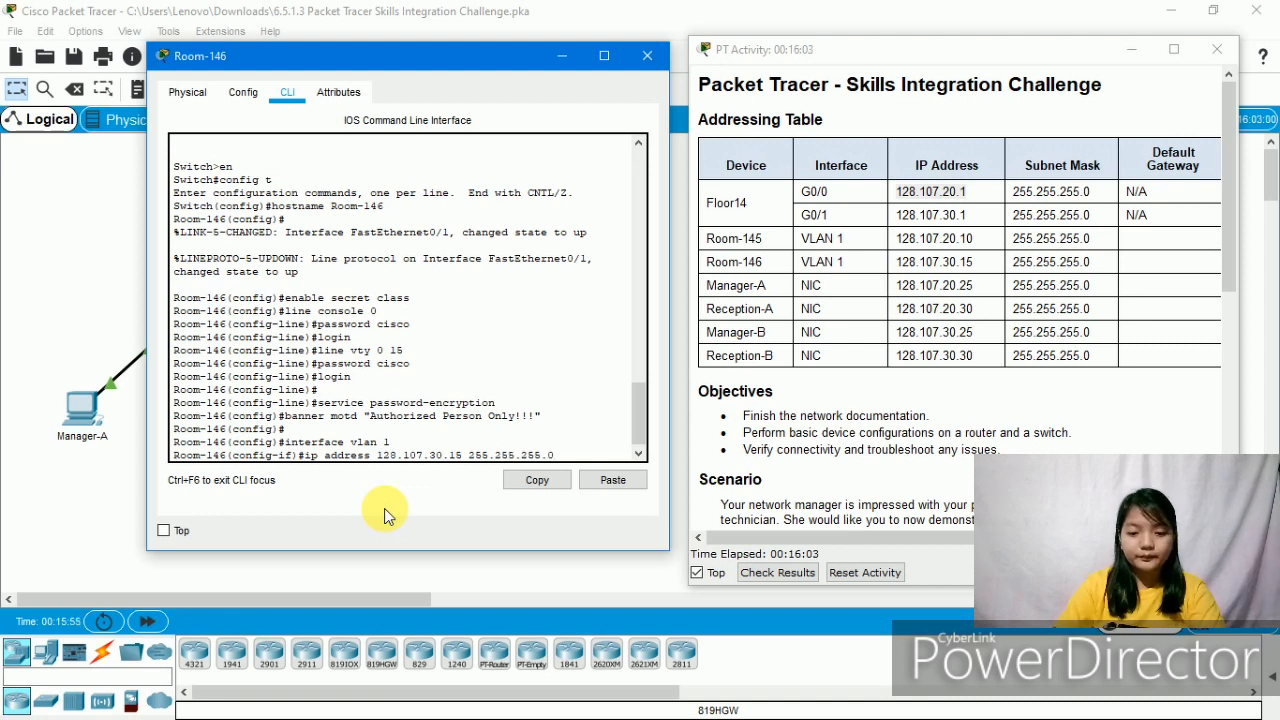
pyautogui.press('Return')
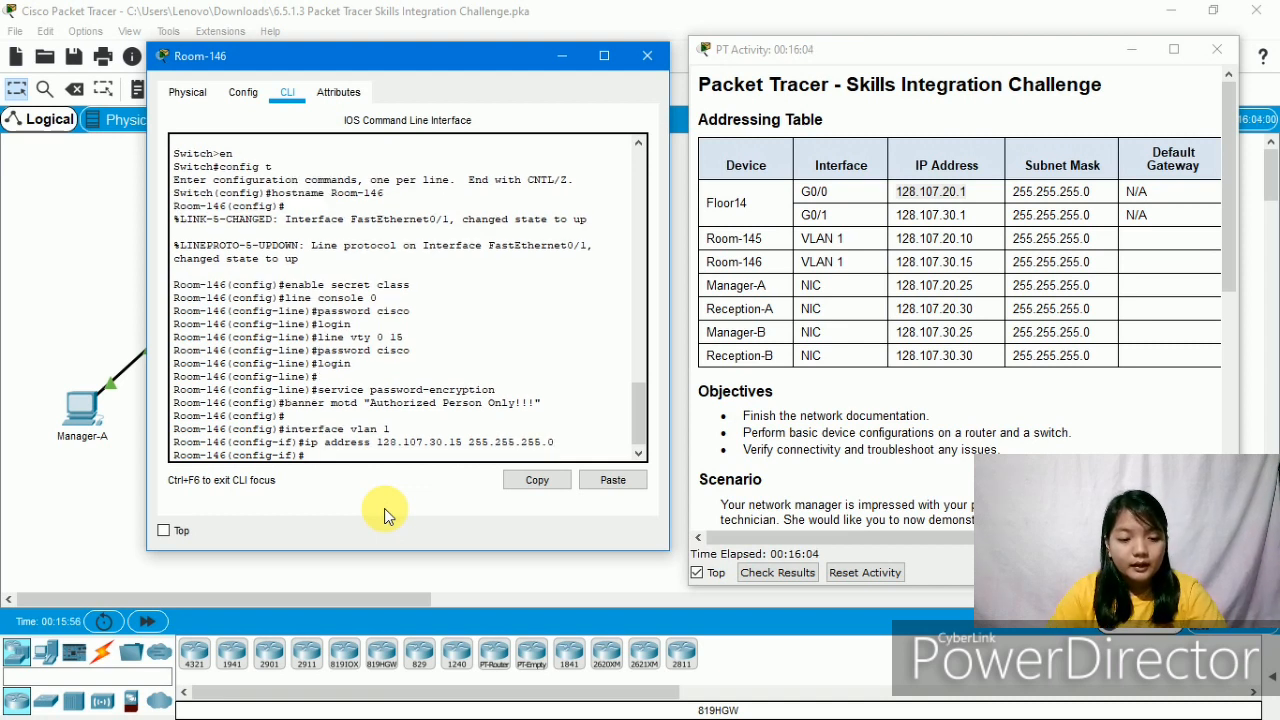
pyautogui.write('no')
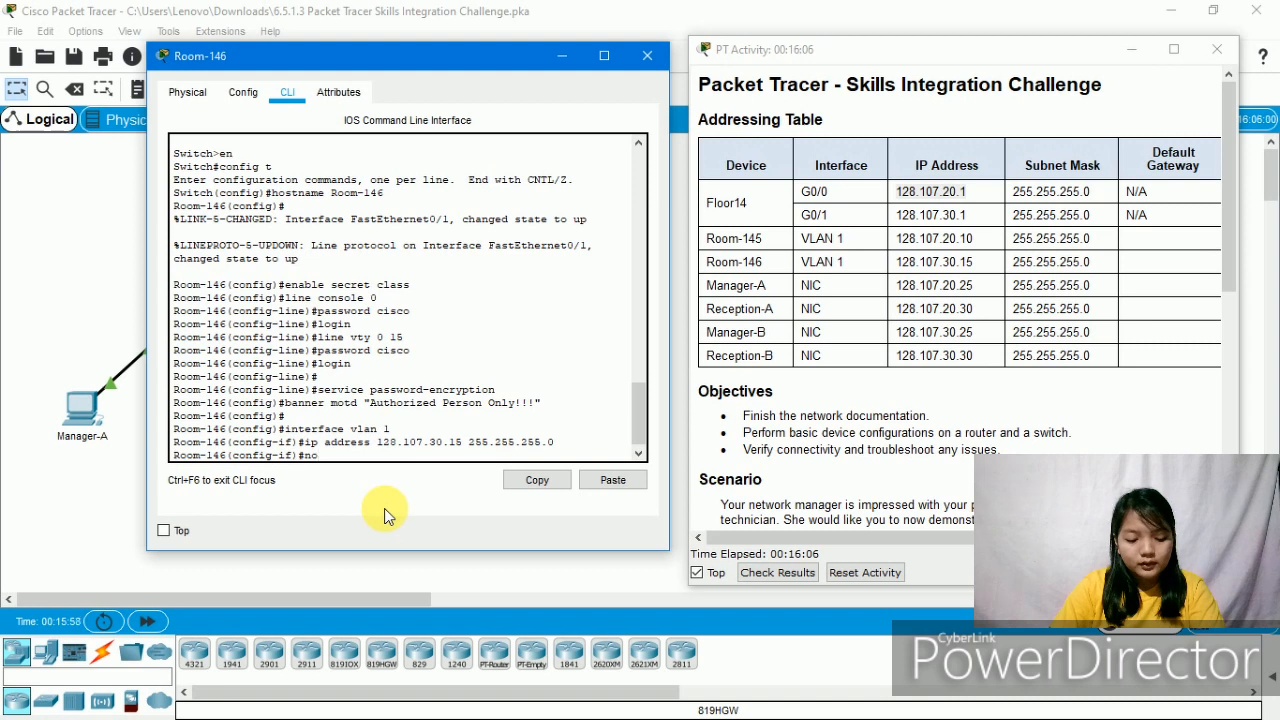
pyautogui.write(' shut')
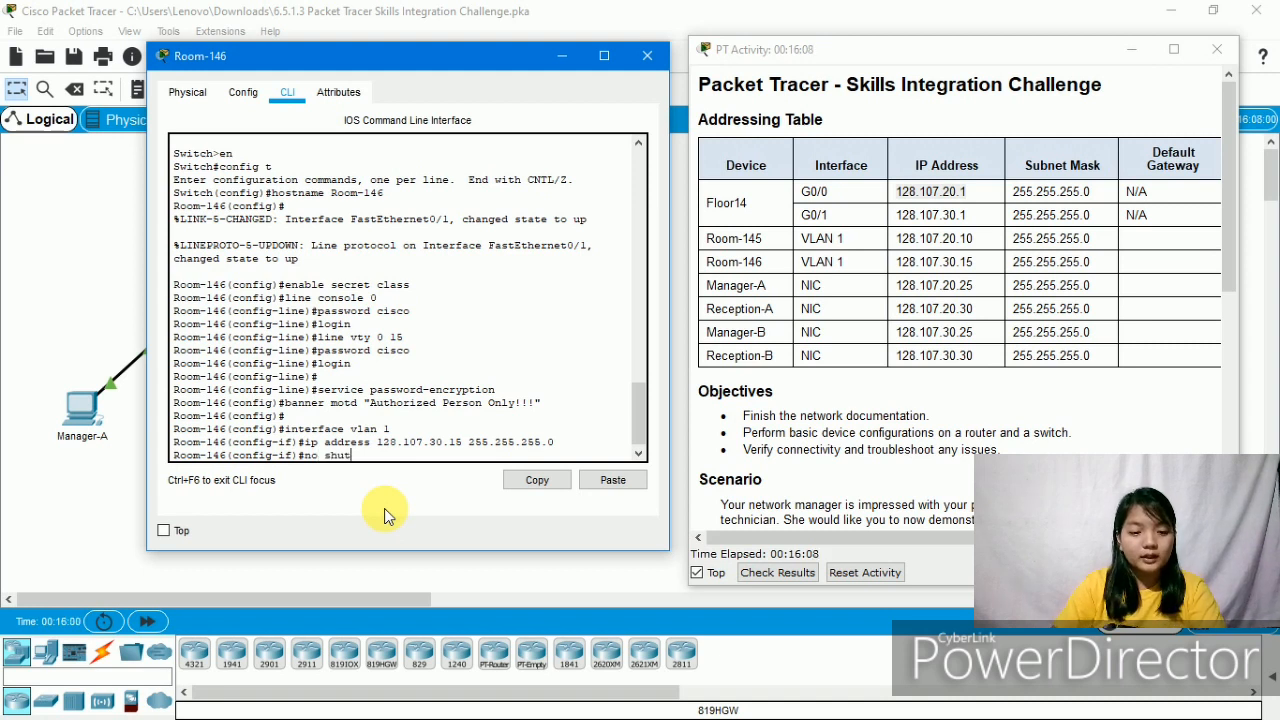
pyautogui.press('Return')
pyautogui.press('Return')
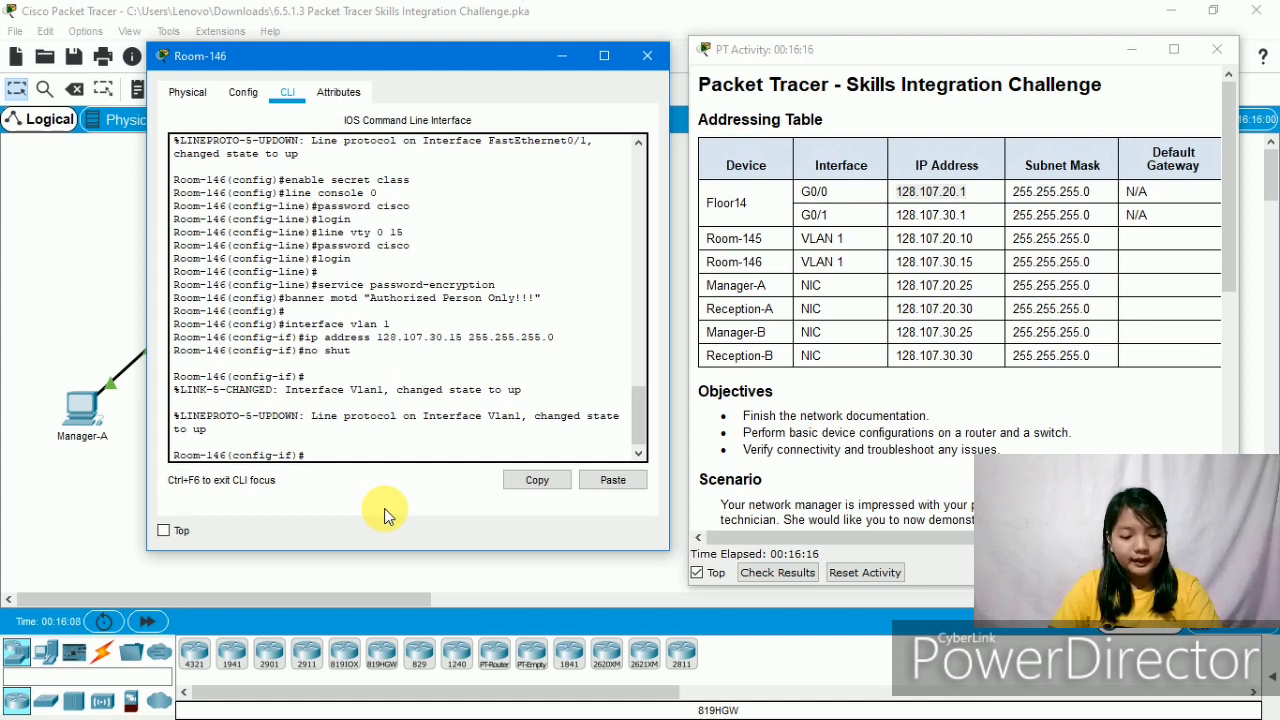
# - Leave interface mode and set Room-146's ip default-gateway to 128.107.30.1
pyautogui.write('exit')
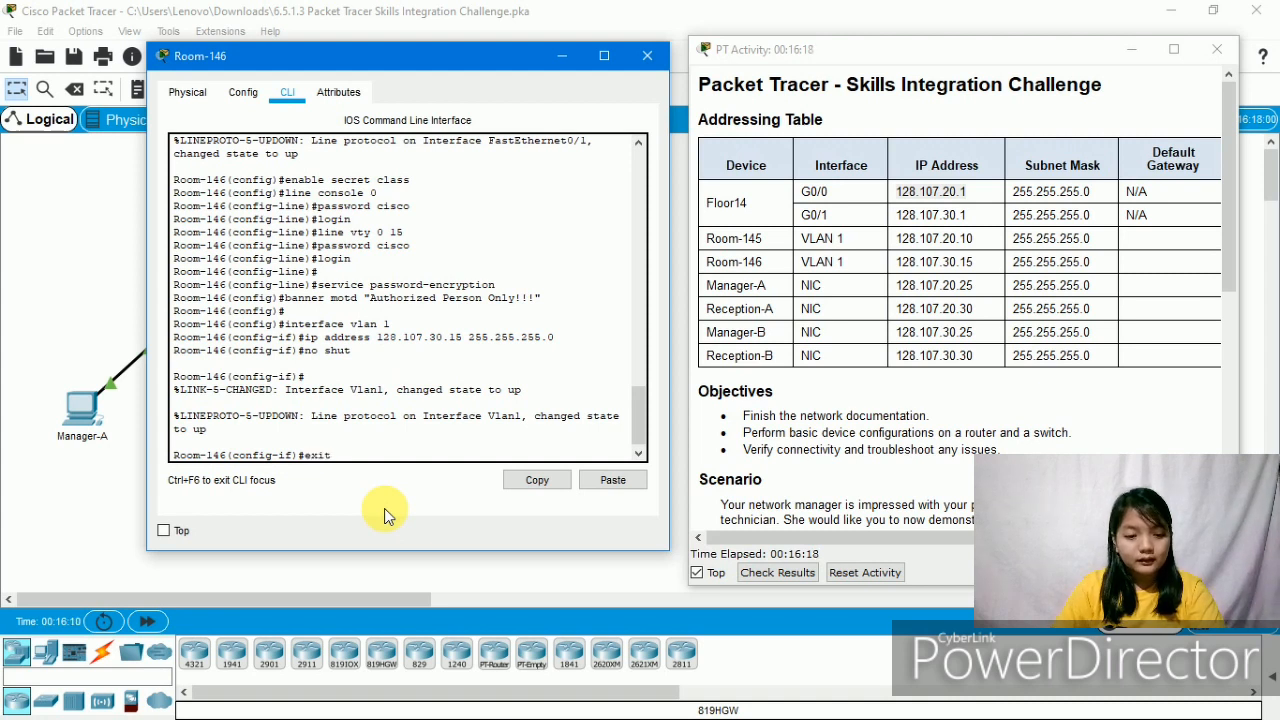
pyautogui.press('Return')
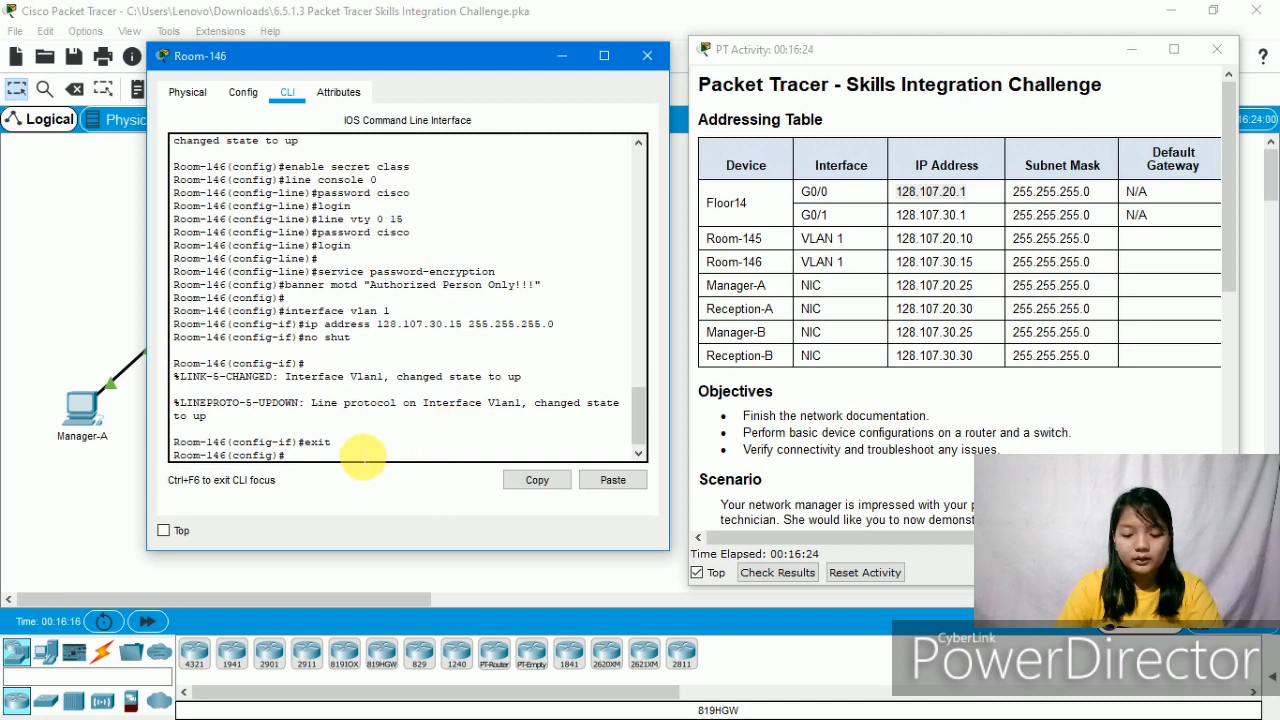
pyautogui.write('ip dafu')
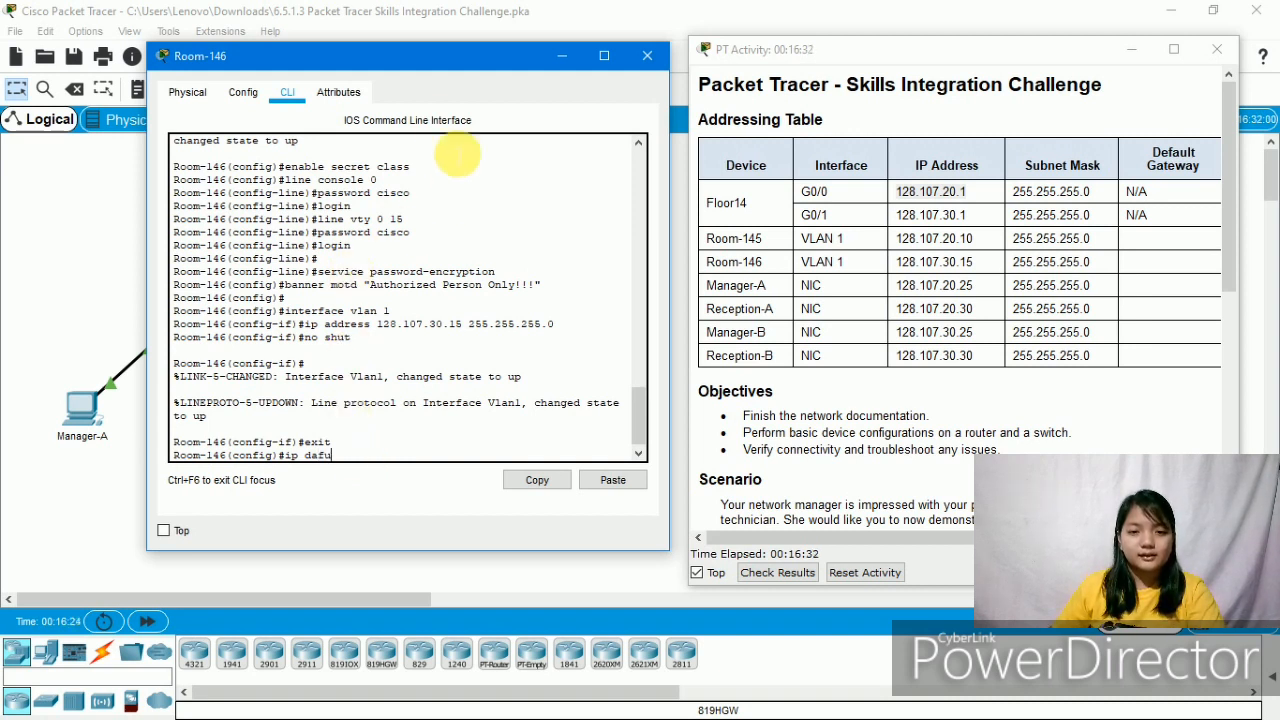
pyautogui.moveTo(466, 66); pyautogui.dragTo(556, 447)
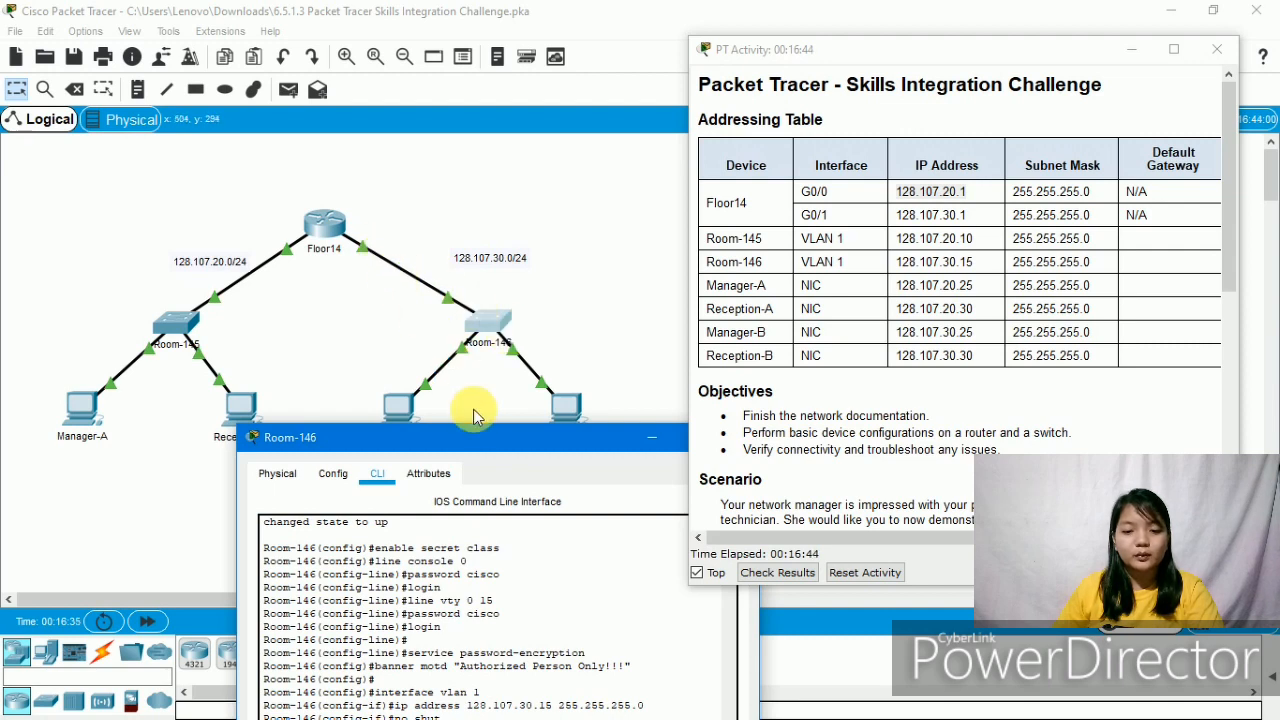
pyautogui.moveTo(480, 437); pyautogui.dragTo(417, 70)
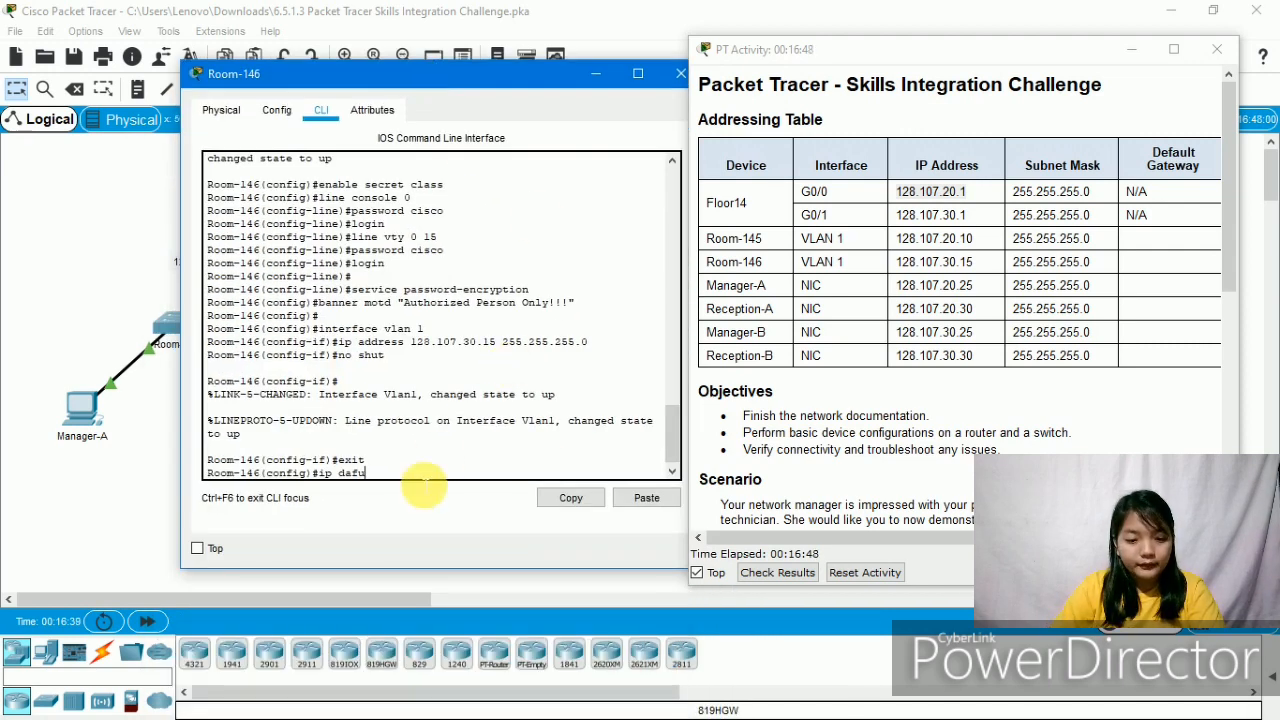
pyautogui.press('BackSpace')
pyautogui.press('BackSpace')
pyautogui.press('BackSpace')
pyautogui.write('efault')
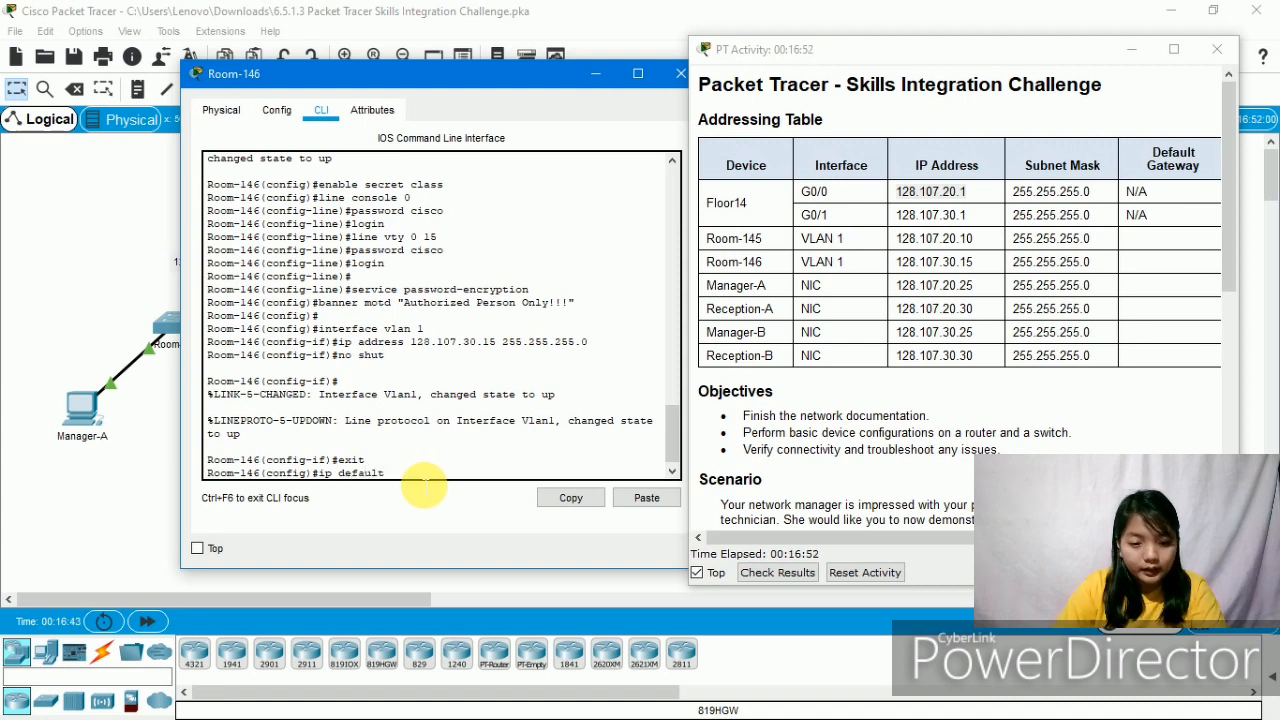
pyautogui.write('-')
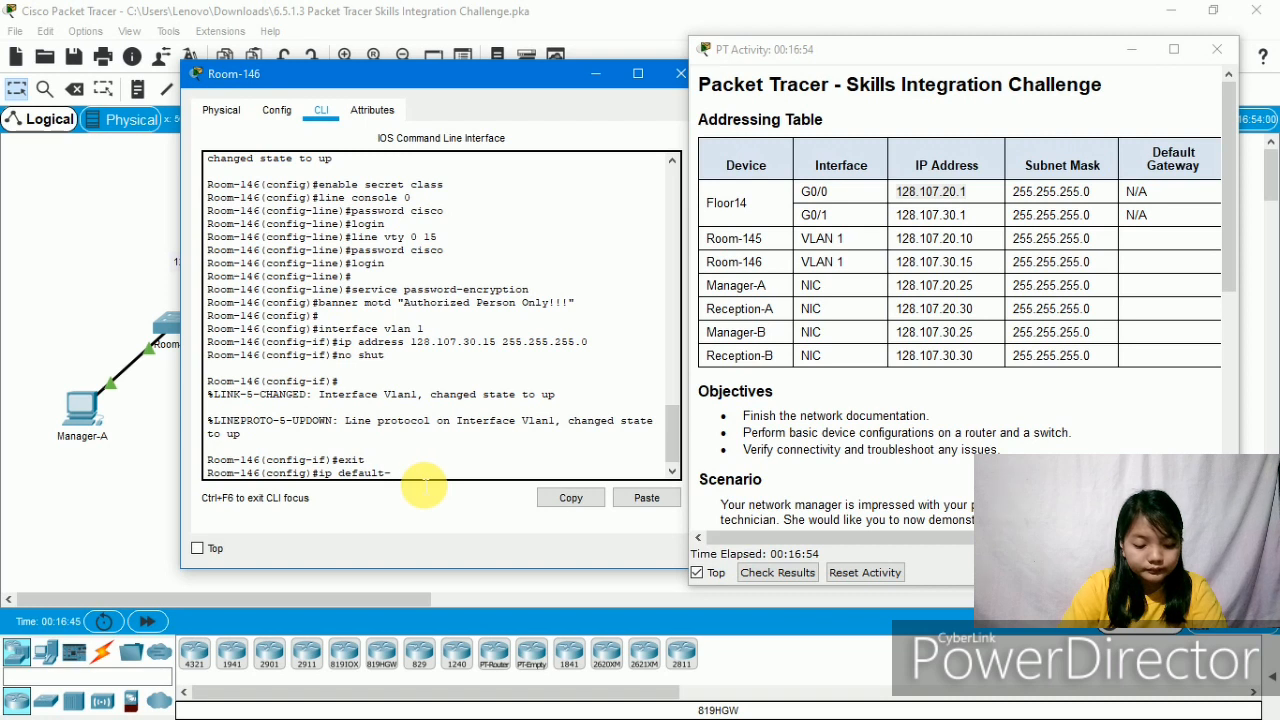
pyautogui.write('gateway')
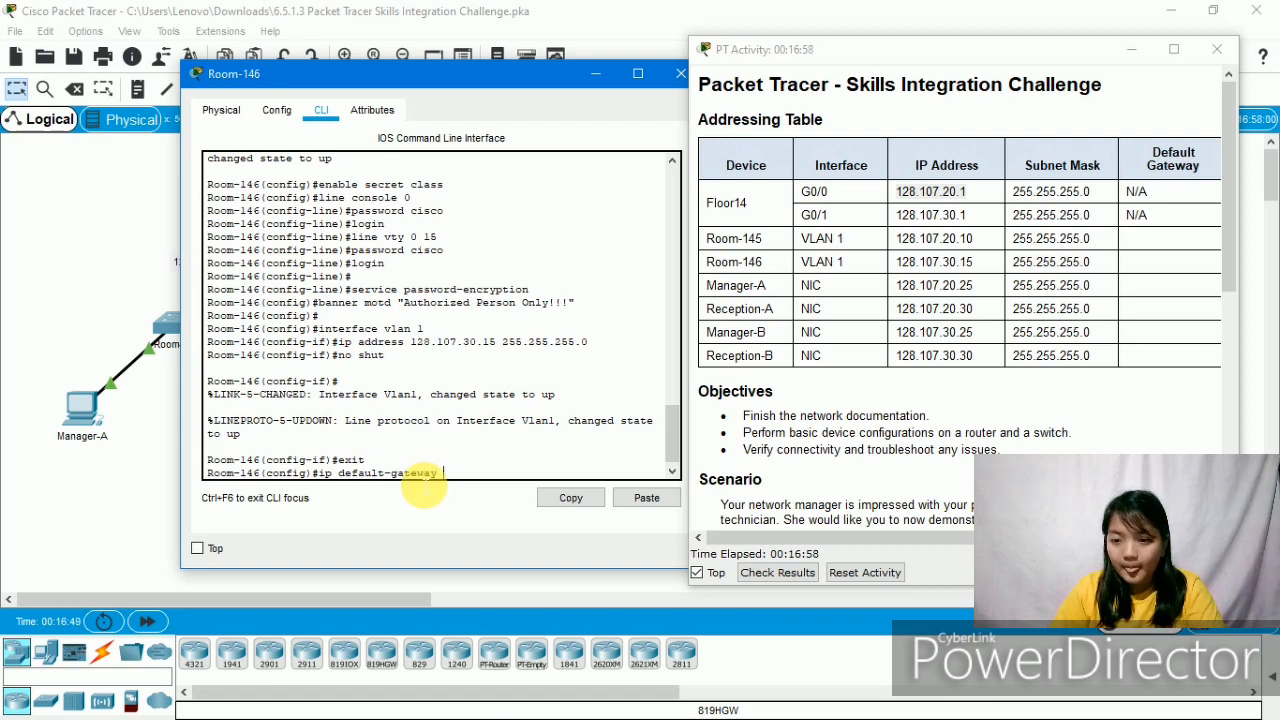
pyautogui.write(' 128')
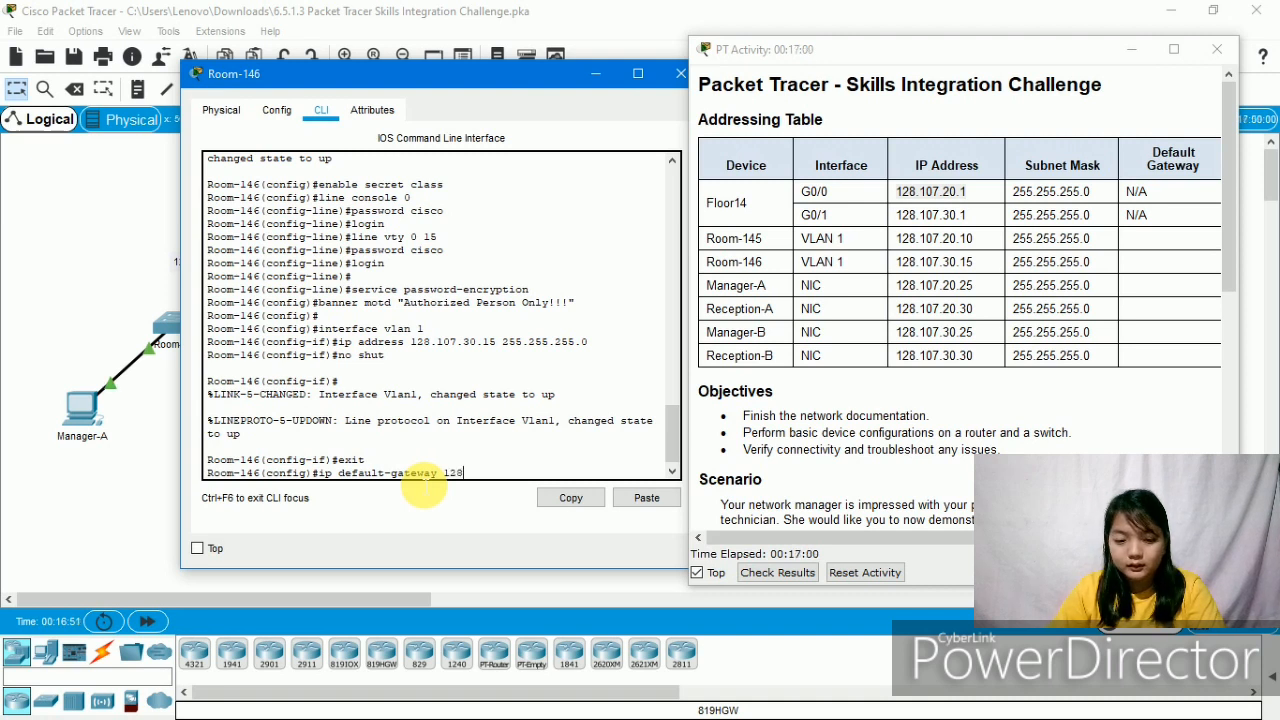
pyautogui.write('.')
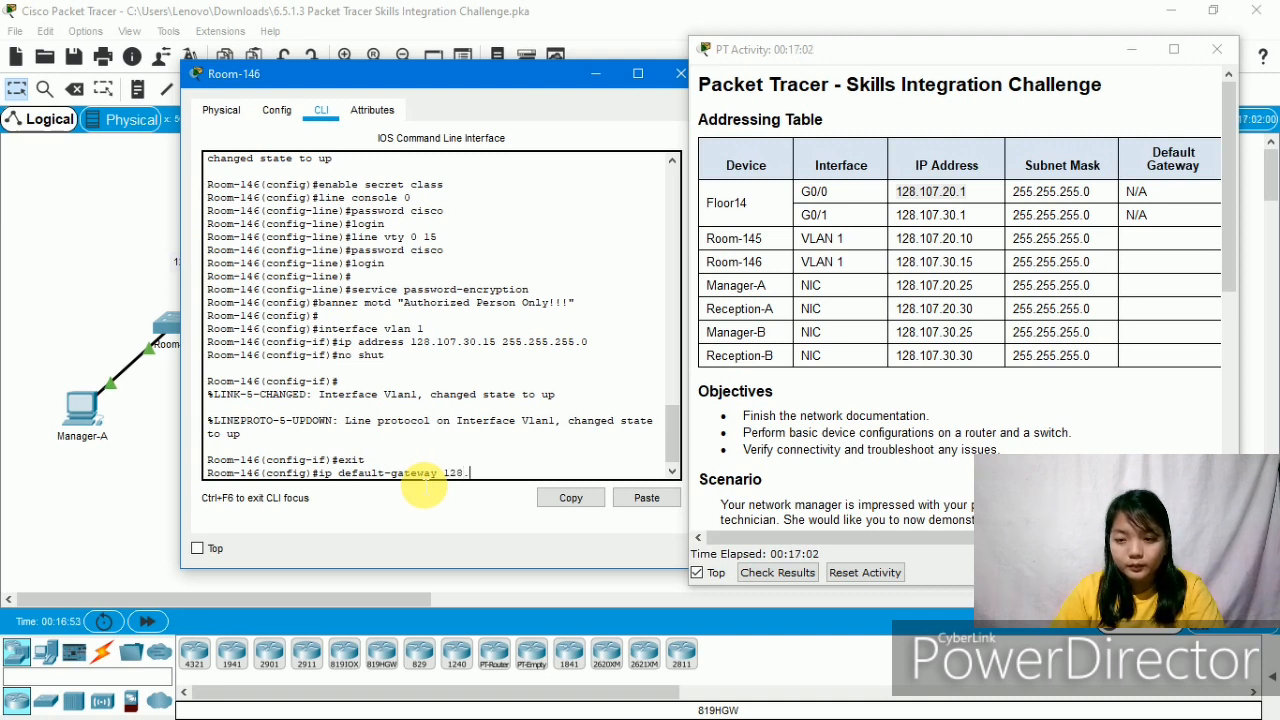
pyautogui.write('1')
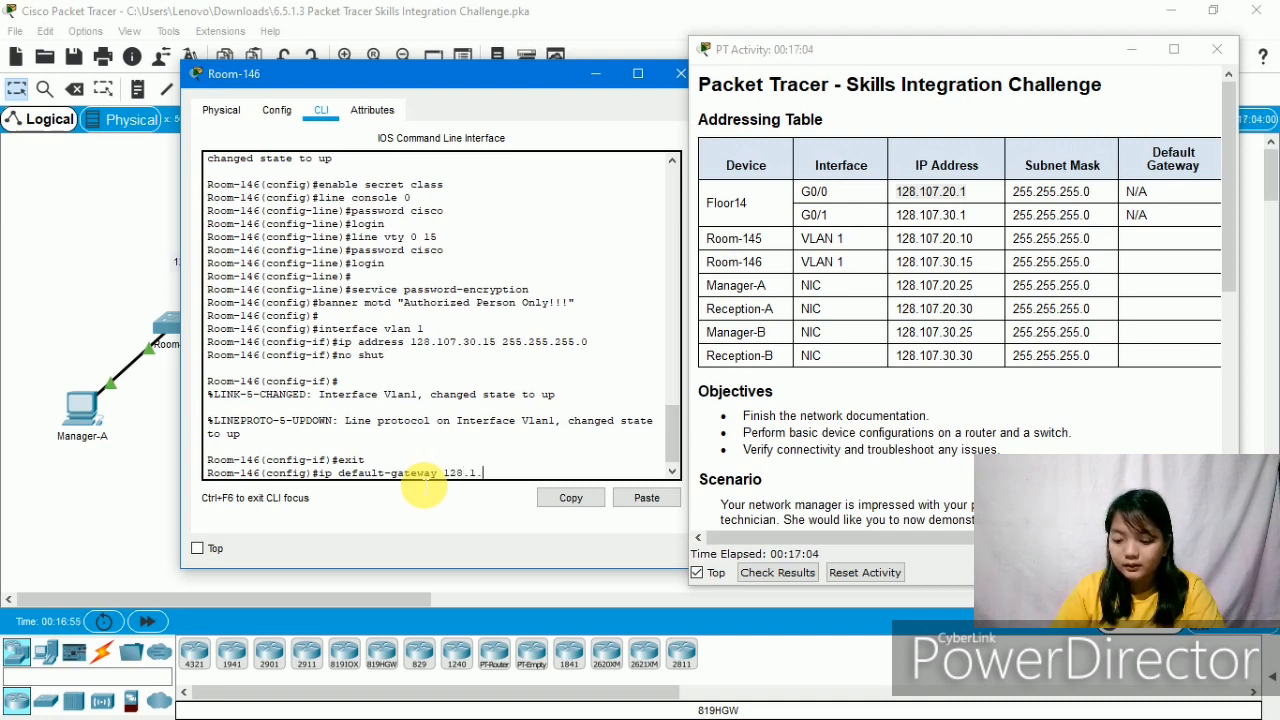
pyautogui.write('0')
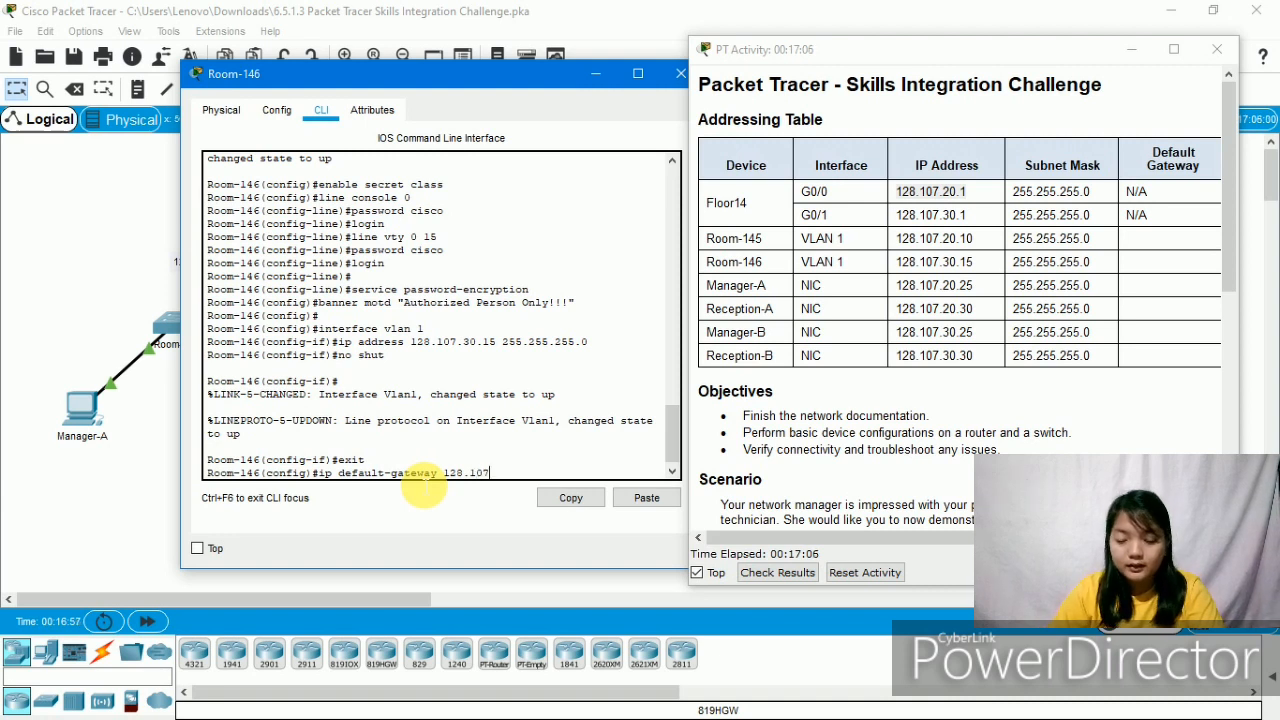
pyautogui.write('7')
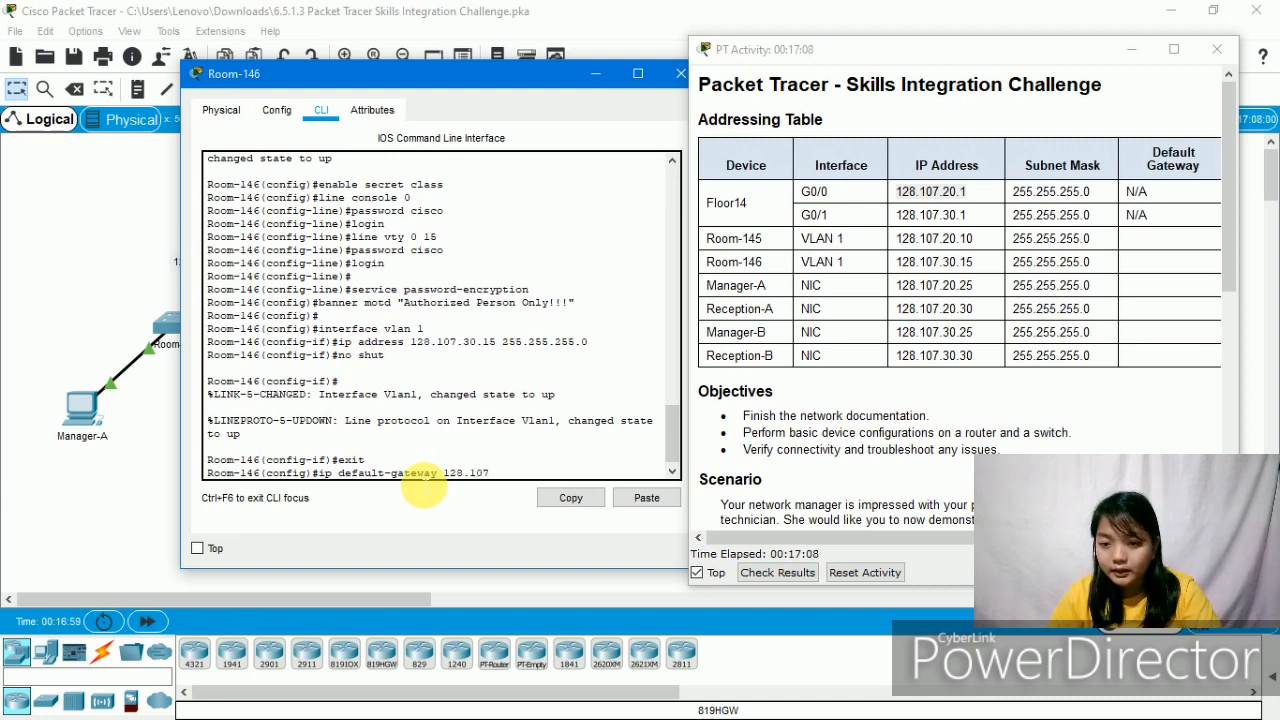
pyautogui.write('.30')
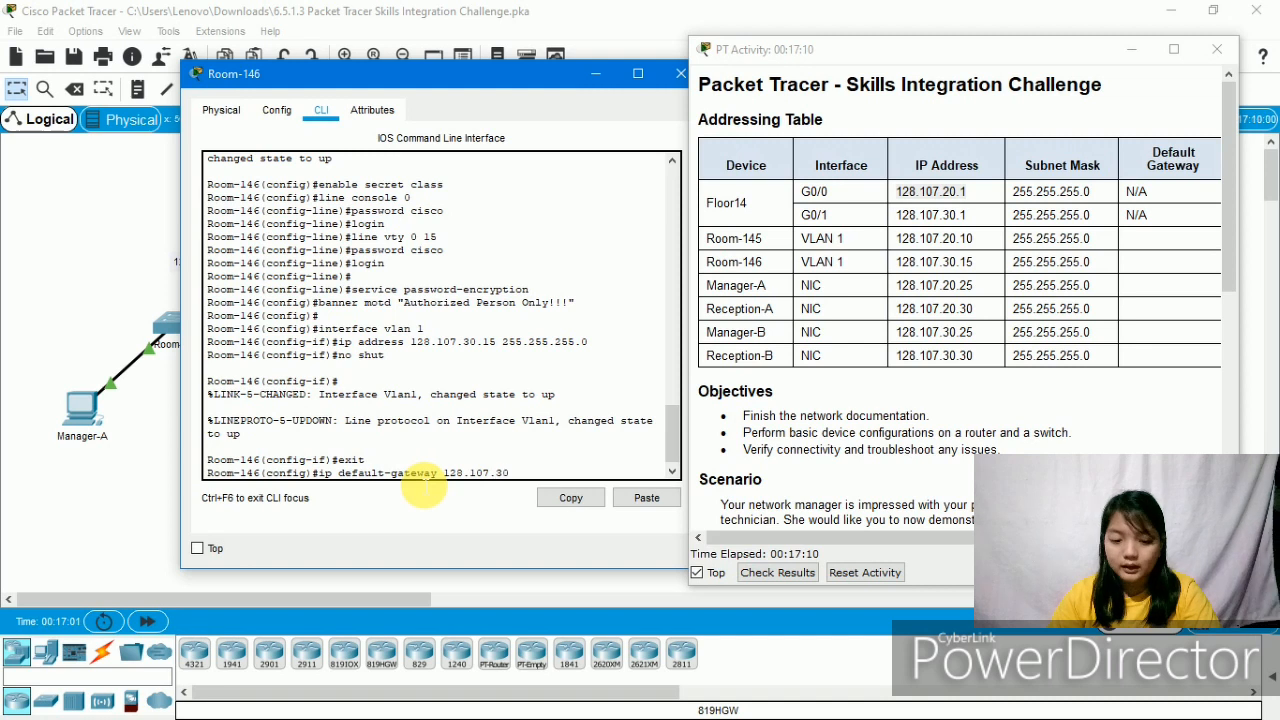
pyautogui.write('.1')
pyautogui.press('Return')
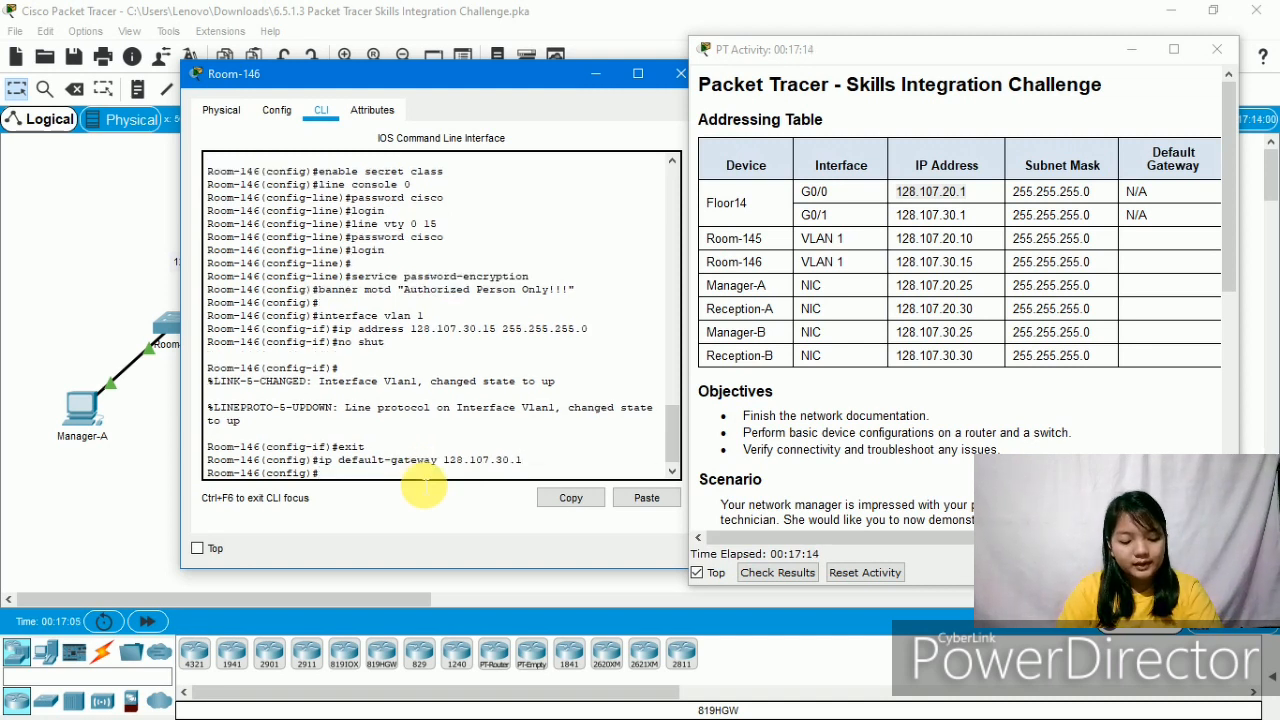
# - Save the Room-146 configuration with do wr
pyautogui.write('do')
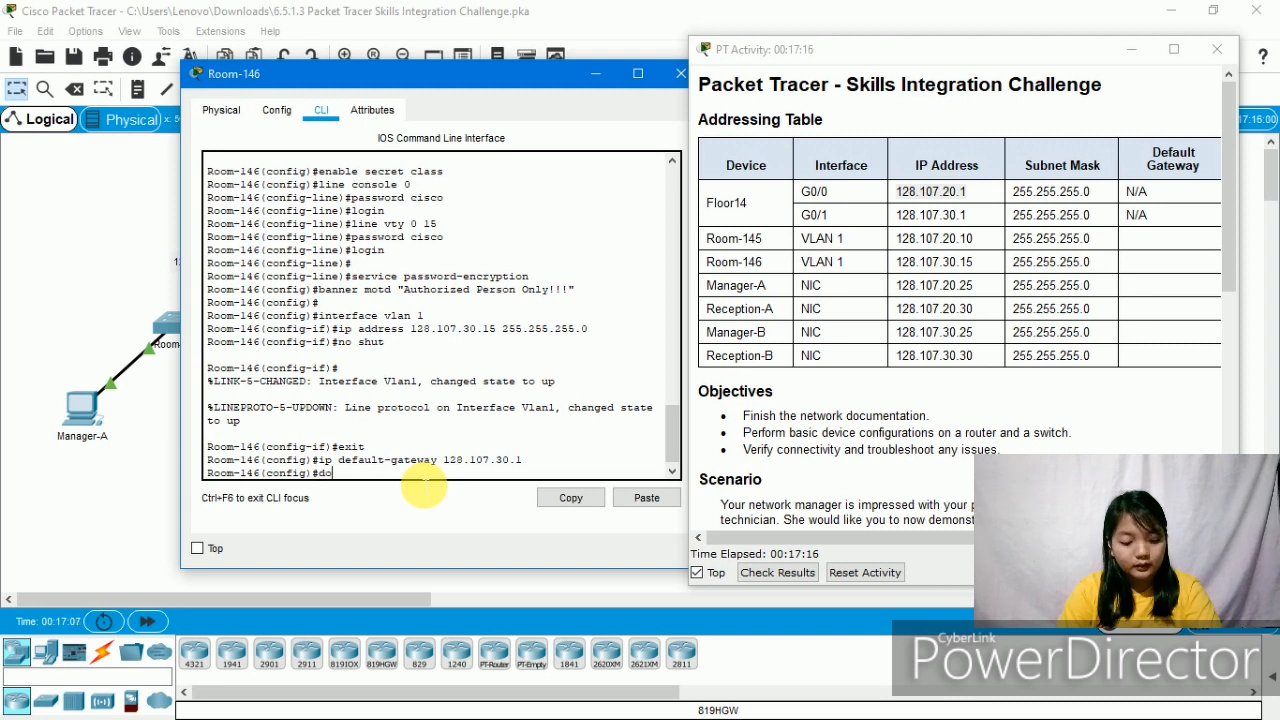
pyautogui.write(' w')
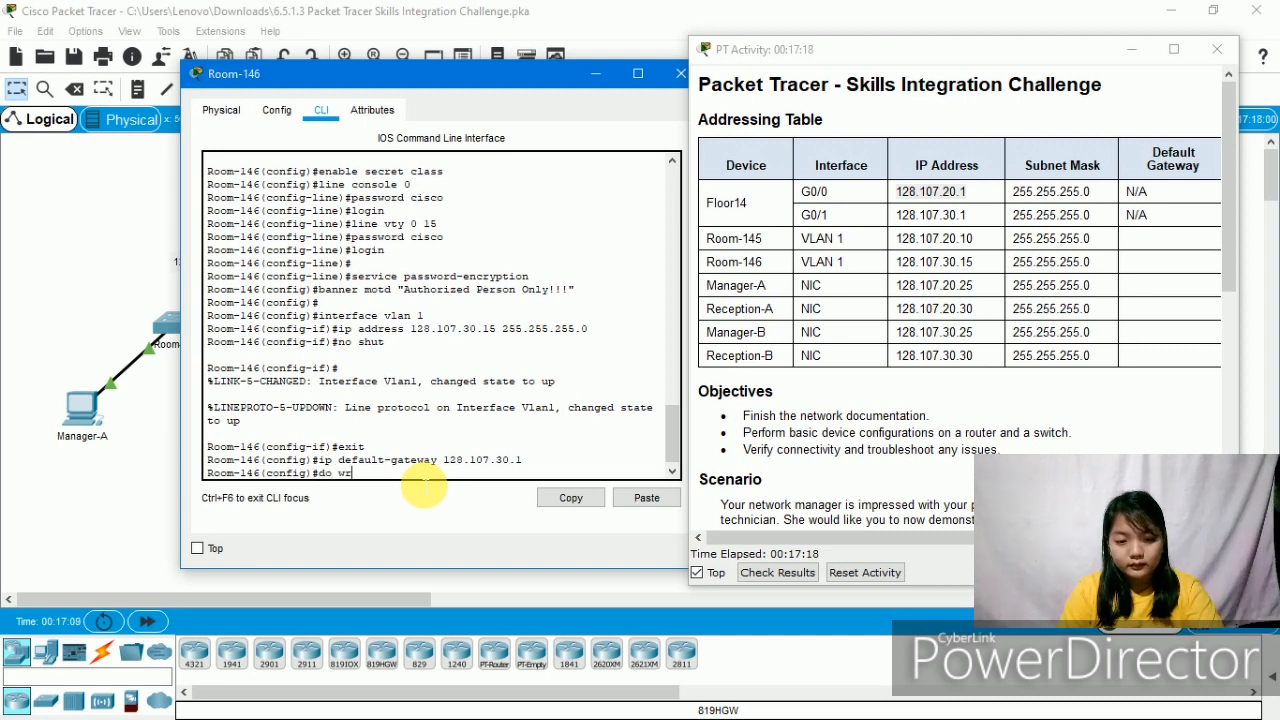
pyautogui.write('r')
pyautogui.press('Return')
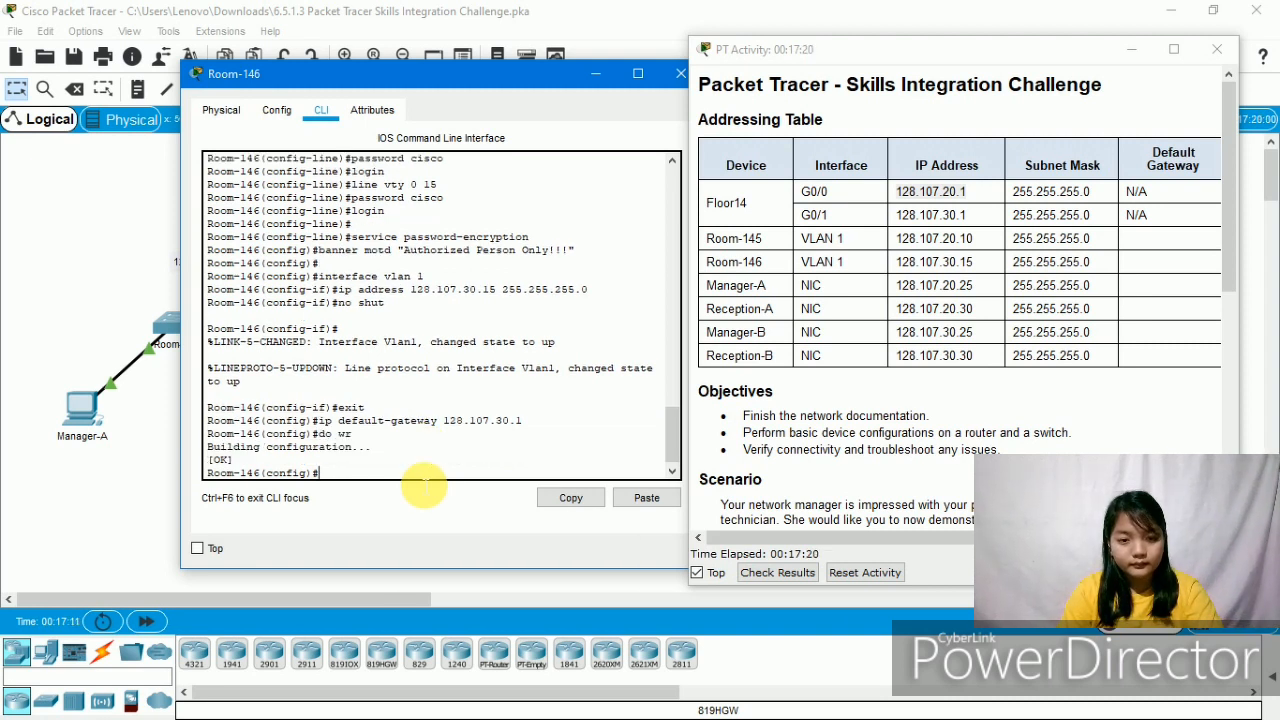
pyautogui.press('Return')
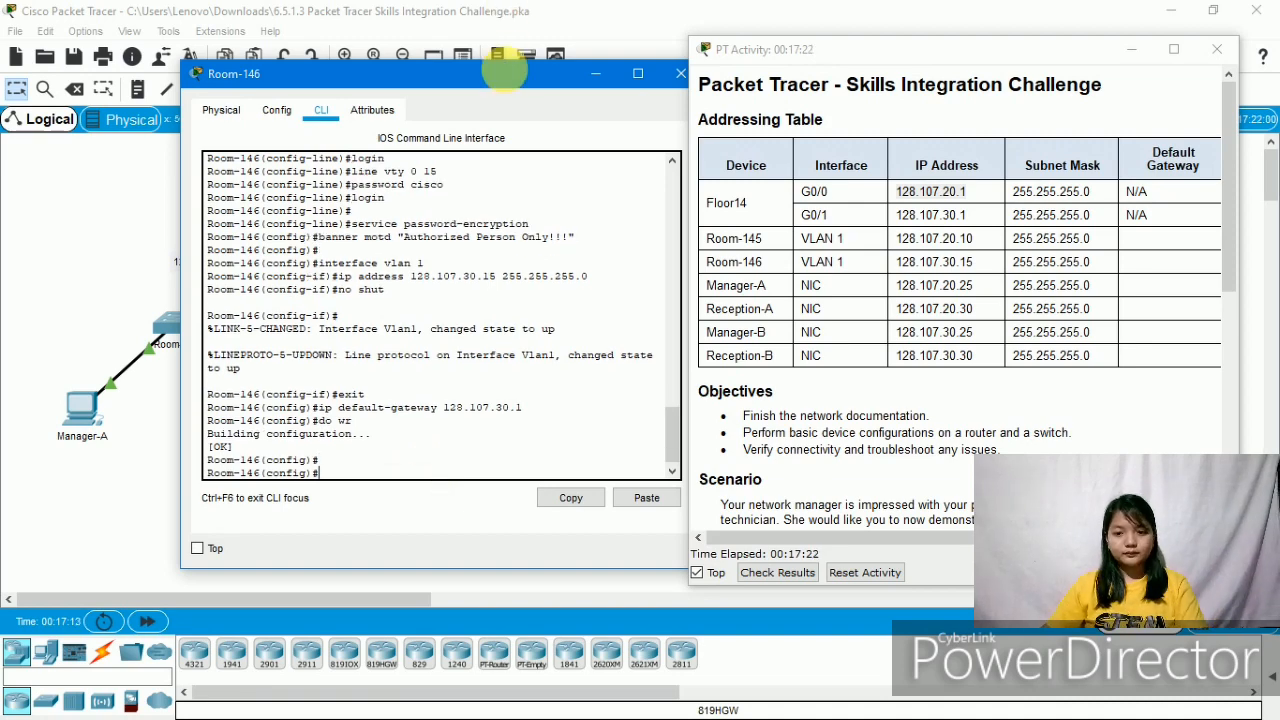
# - Move the Room-146 console aside and highlight the 'Verify connectivity' requirement
pyautogui.moveTo(503, 72); pyautogui.dragTo(330, 155)
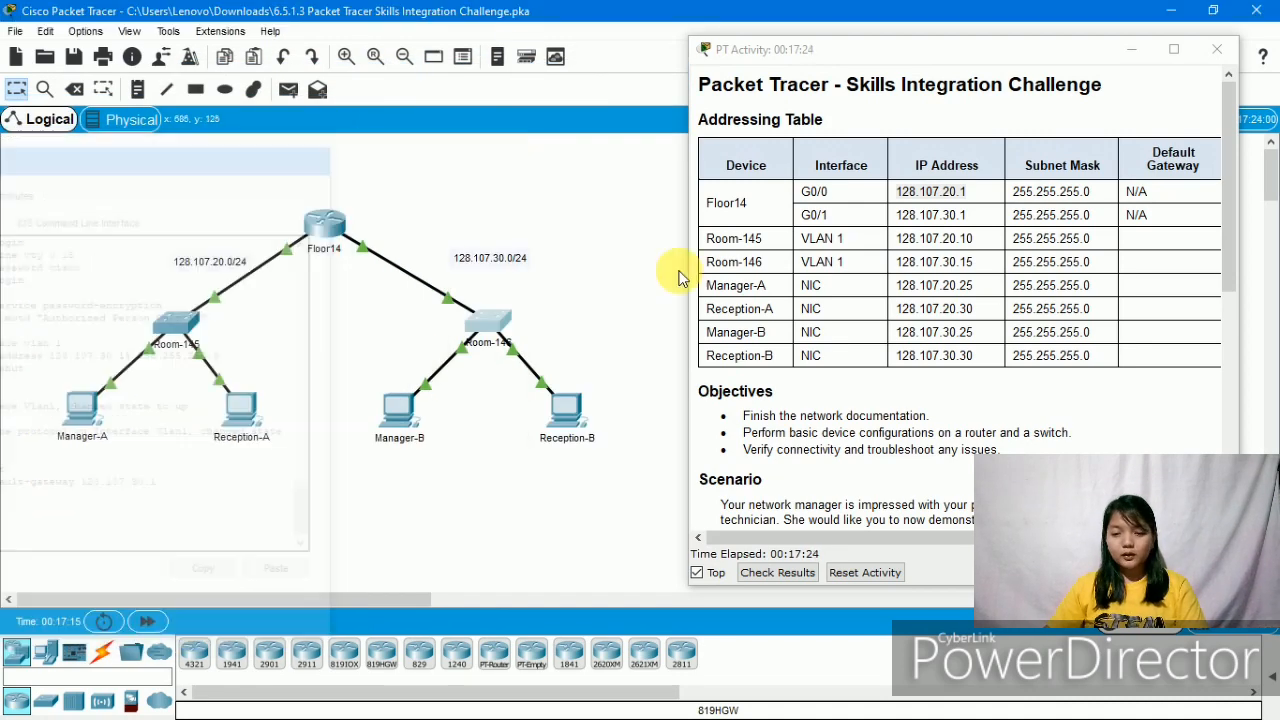
pyautogui.scroll(-5, 880, 423)
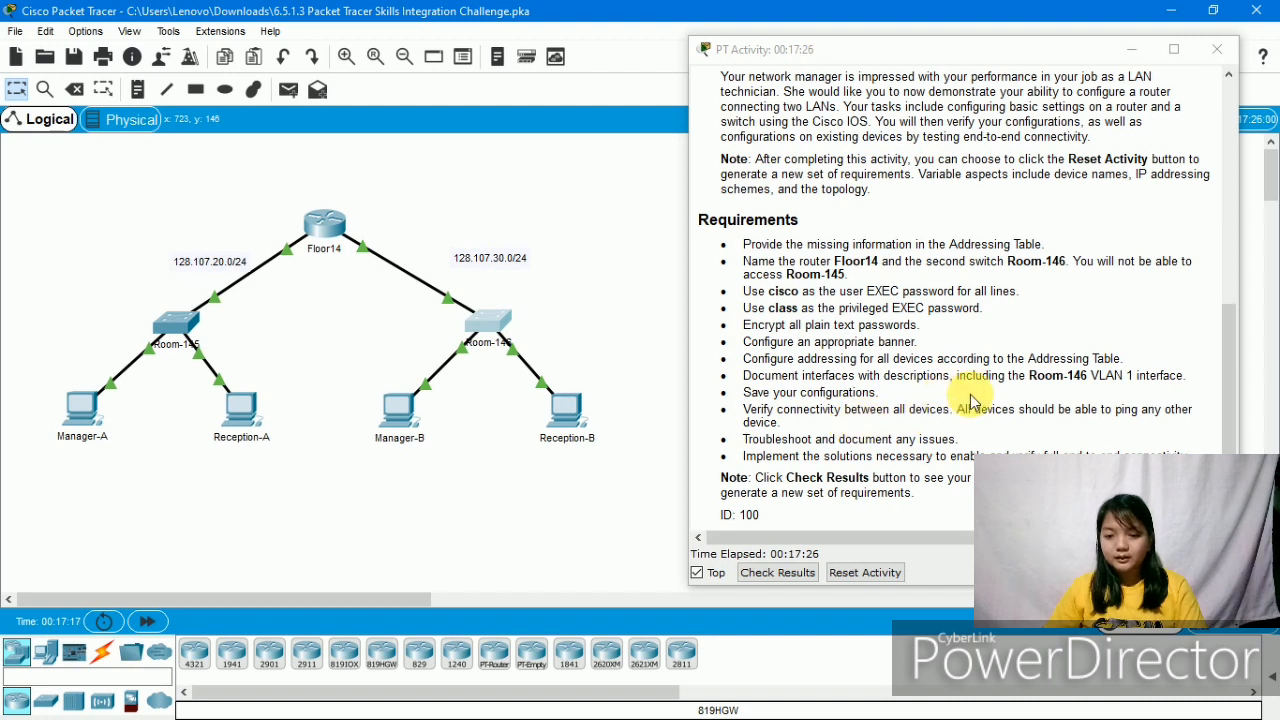
pyautogui.moveTo(745, 410); pyautogui.dragTo(1180, 434)
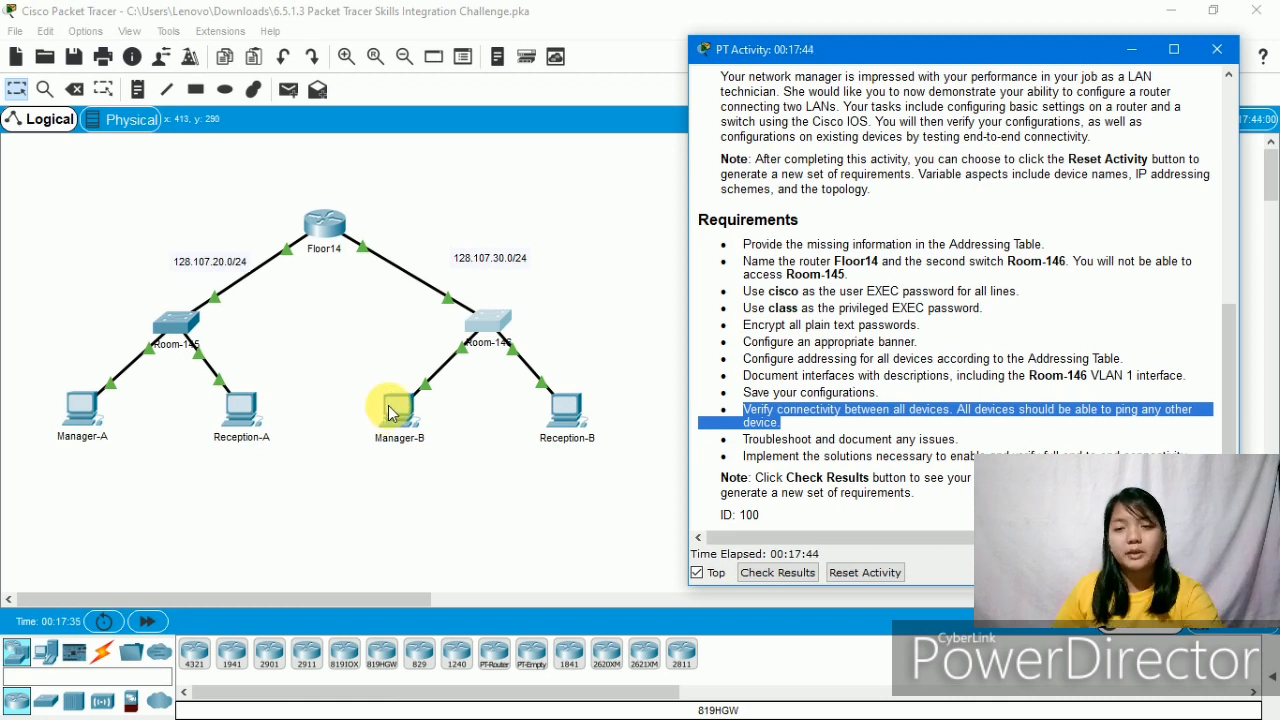
# - Open the Command Prompt on the Manager-A PC
pyautogui.click(85, 410)
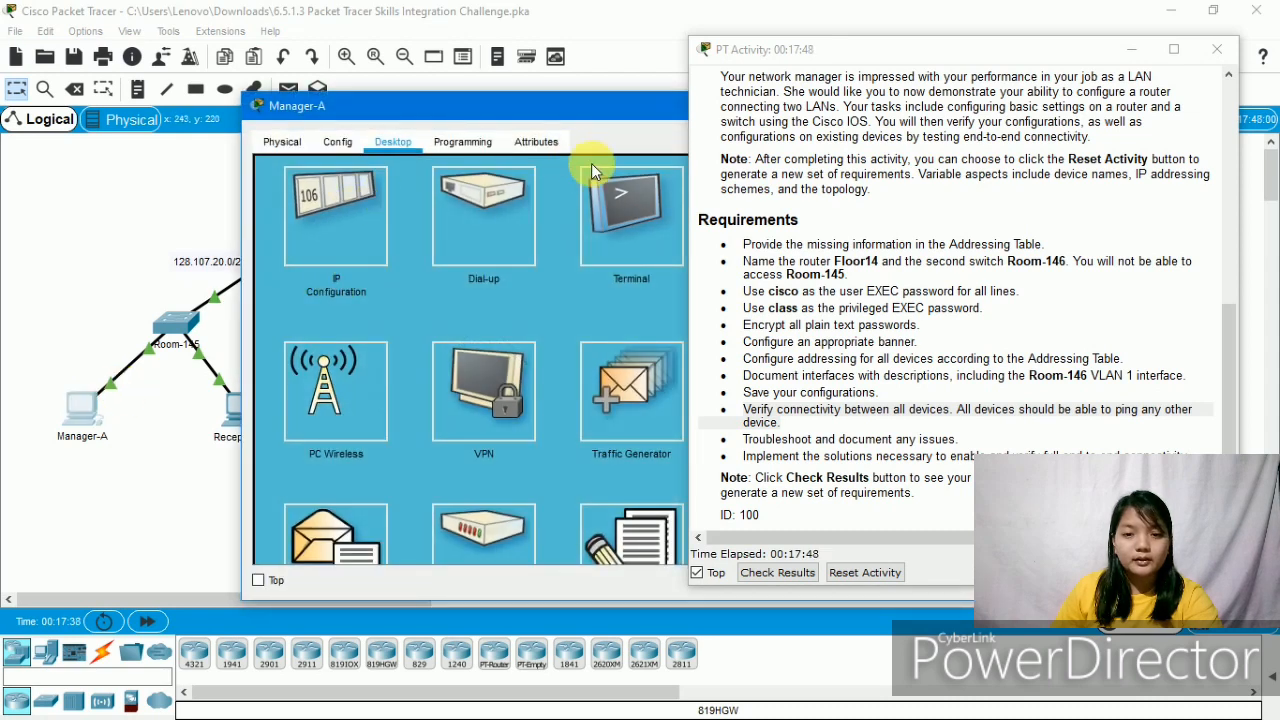
pyautogui.moveTo(634, 108); pyautogui.dragTo(49, 247)
pyautogui.click(182, 380)
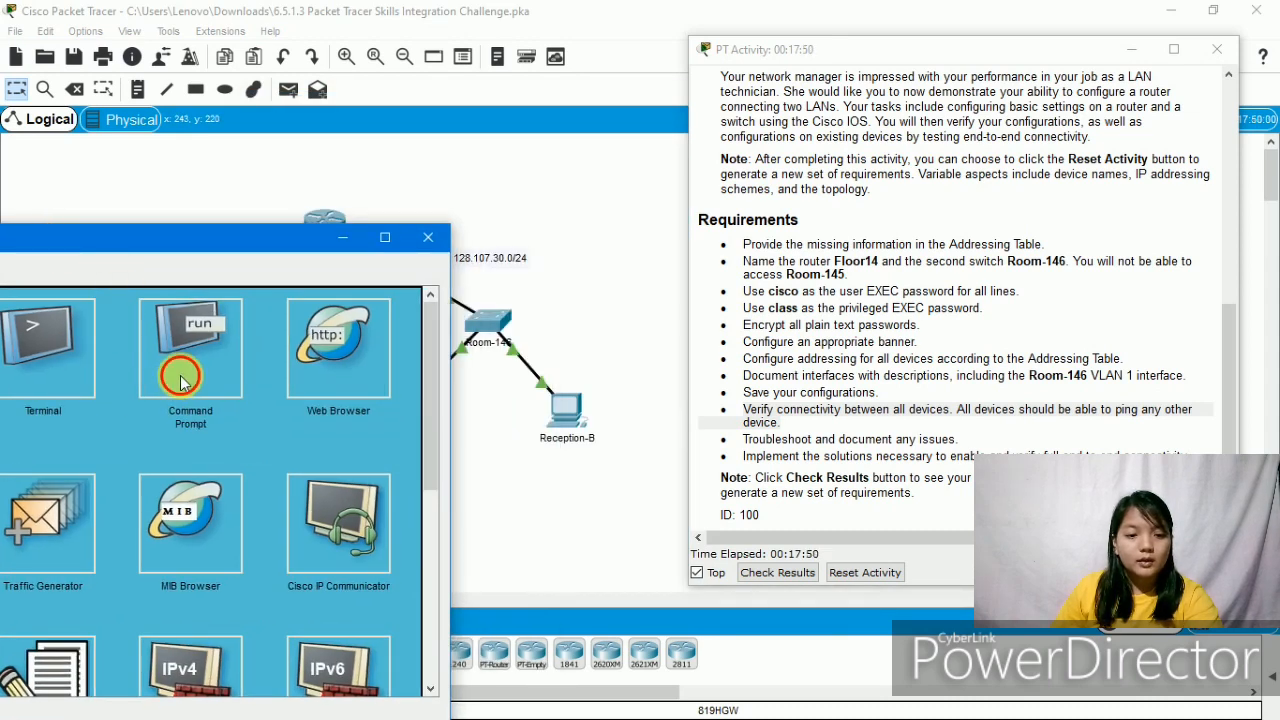
pyautogui.moveTo(227, 241); pyautogui.dragTo(689, 54)
pyautogui.click(624, 133)
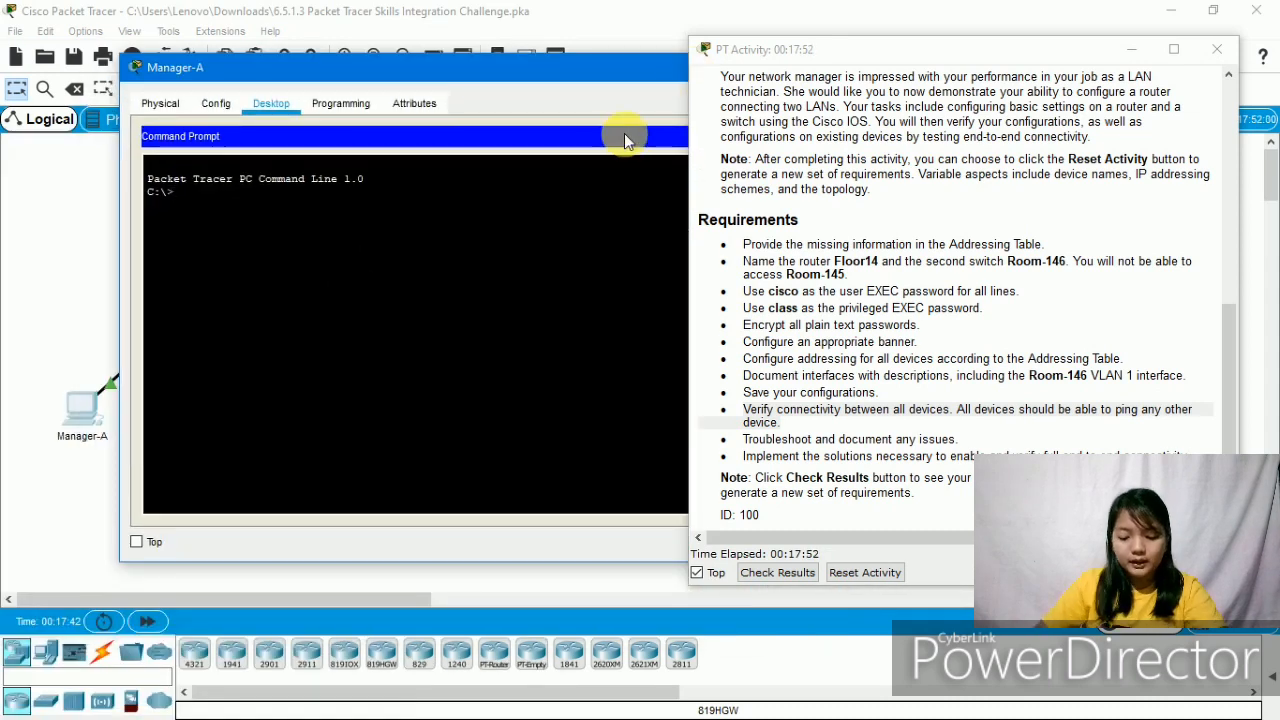
# - Ping Manager-B at 128.107.30.25 twice, the second run getting 0% loss
pyautogui.write('ping')
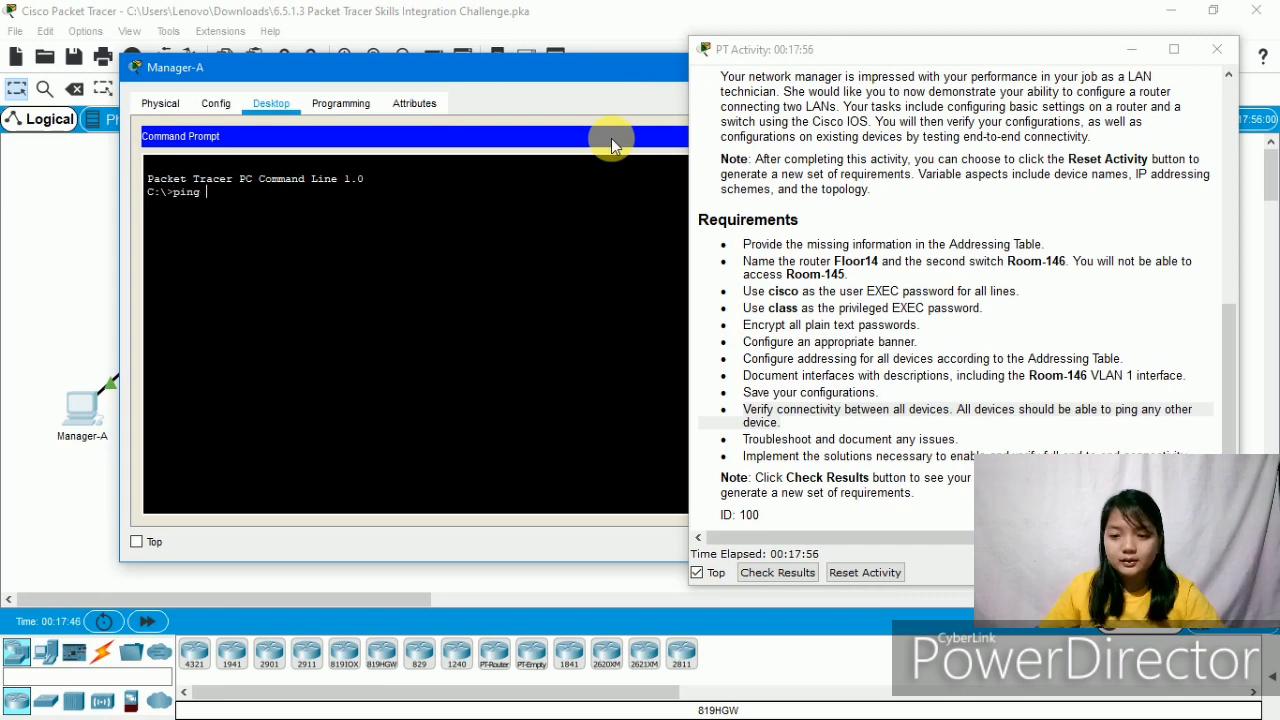
pyautogui.scroll(5, 960, 262)
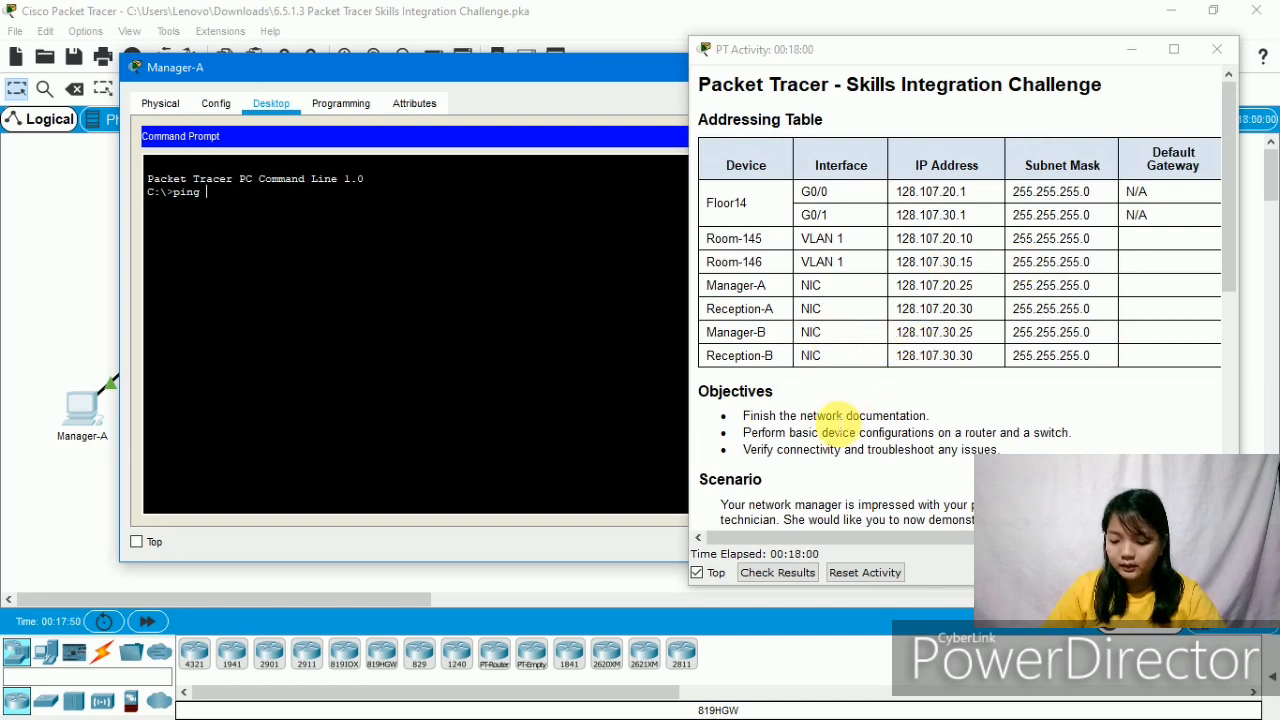
pyautogui.write('ng 128')
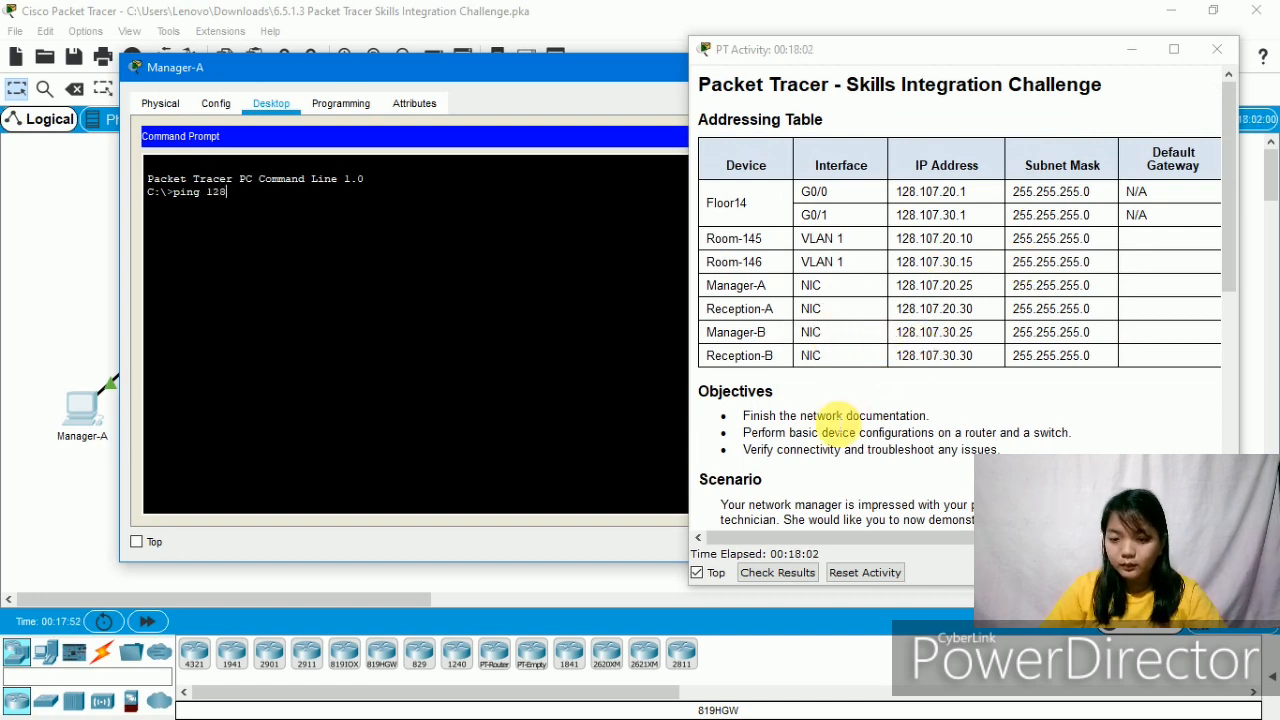
pyautogui.write('.10')
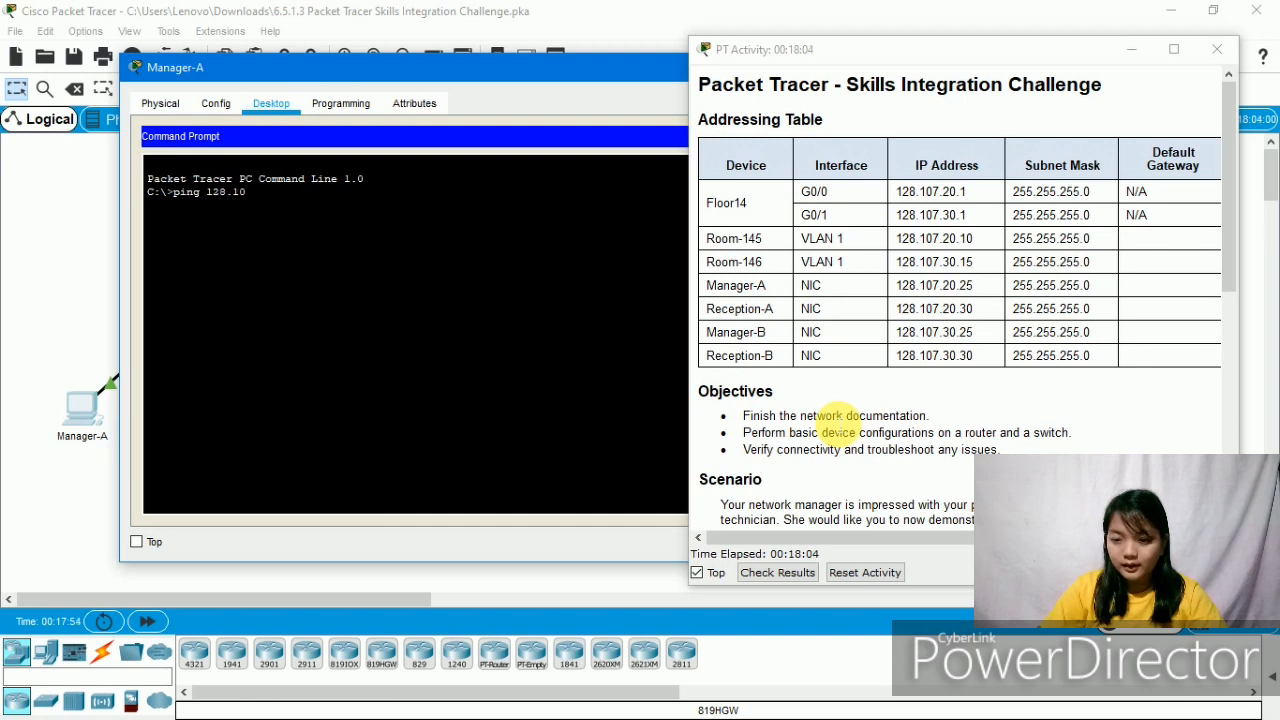
pyautogui.write('7.30.25')
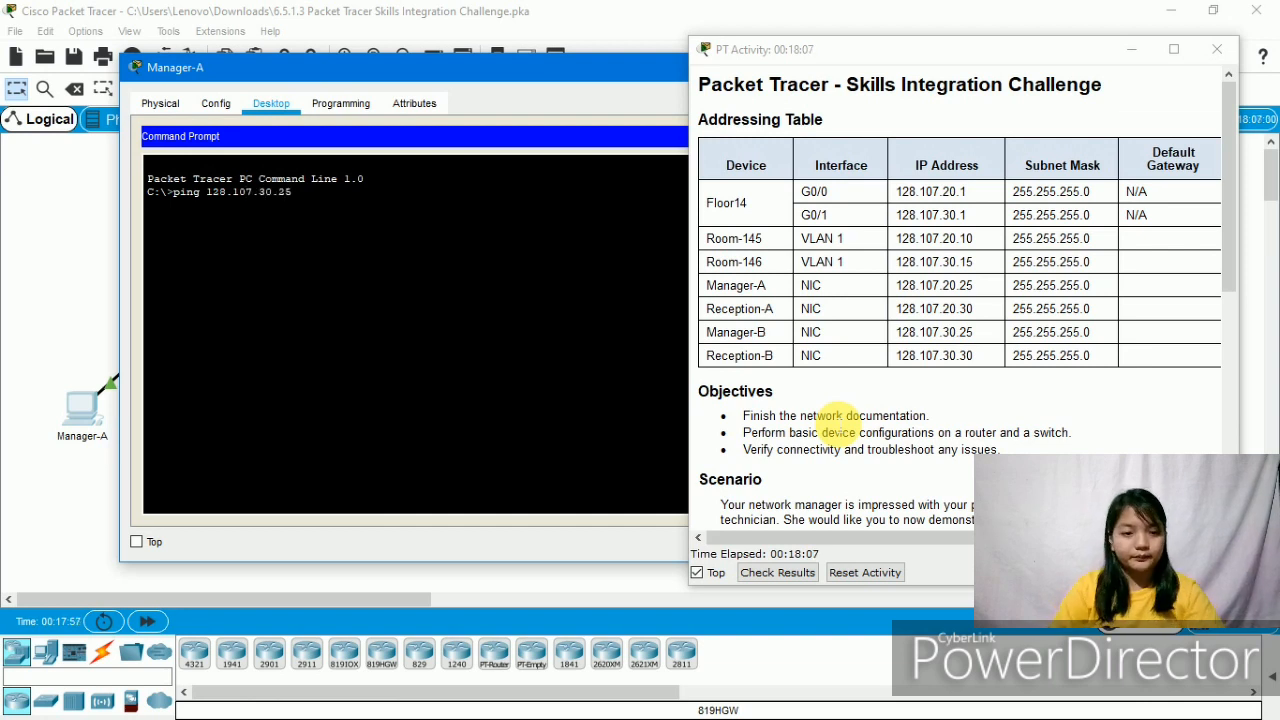
pyautogui.press('Return')
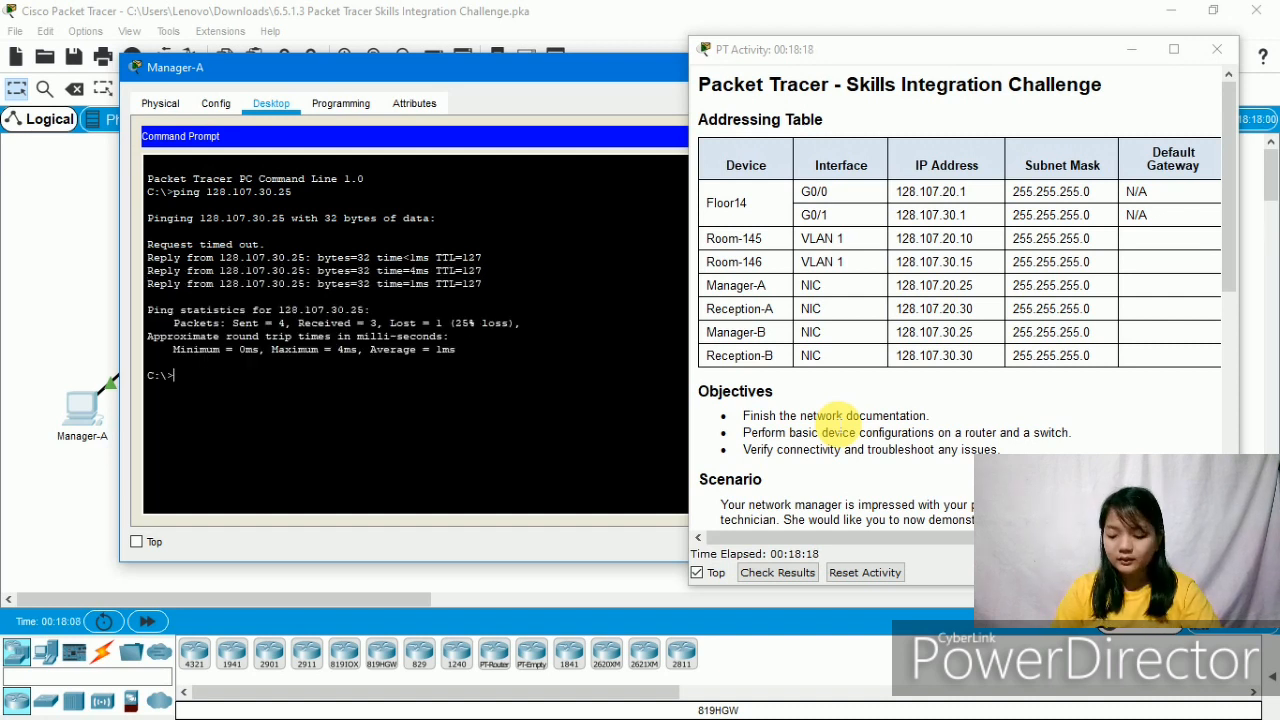
pyautogui.press('Up')
pyautogui.press('Return')
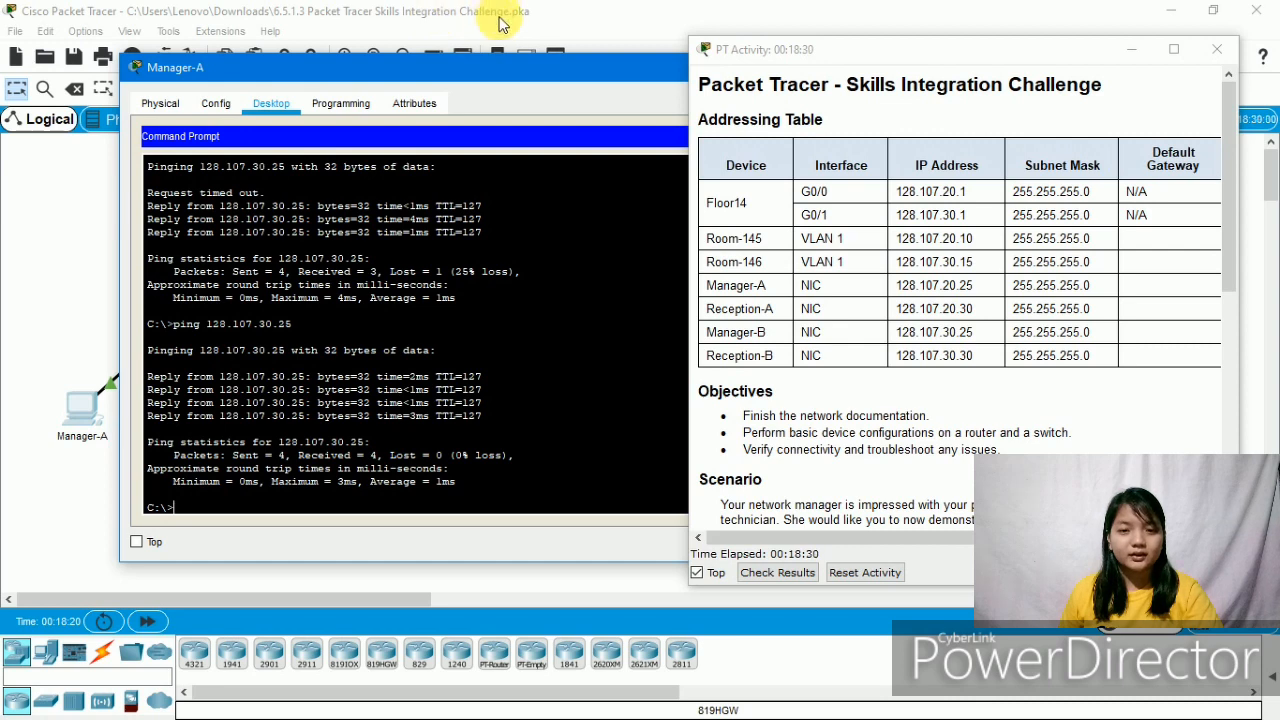
pyautogui.moveTo(484, 75); pyautogui.dragTo(216, 202)
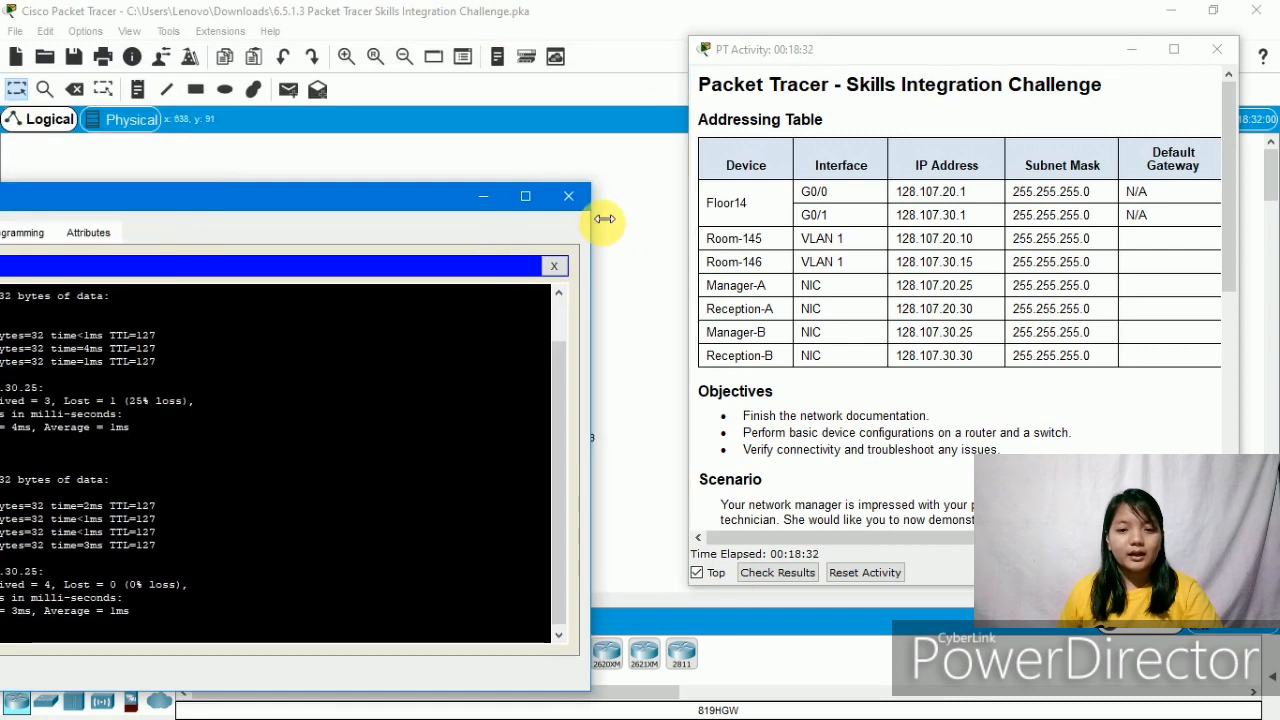
# - Reopen Manager-A's Command Prompt and ping Reception-B at 128.107.30.30
pyautogui.click(575, 202)
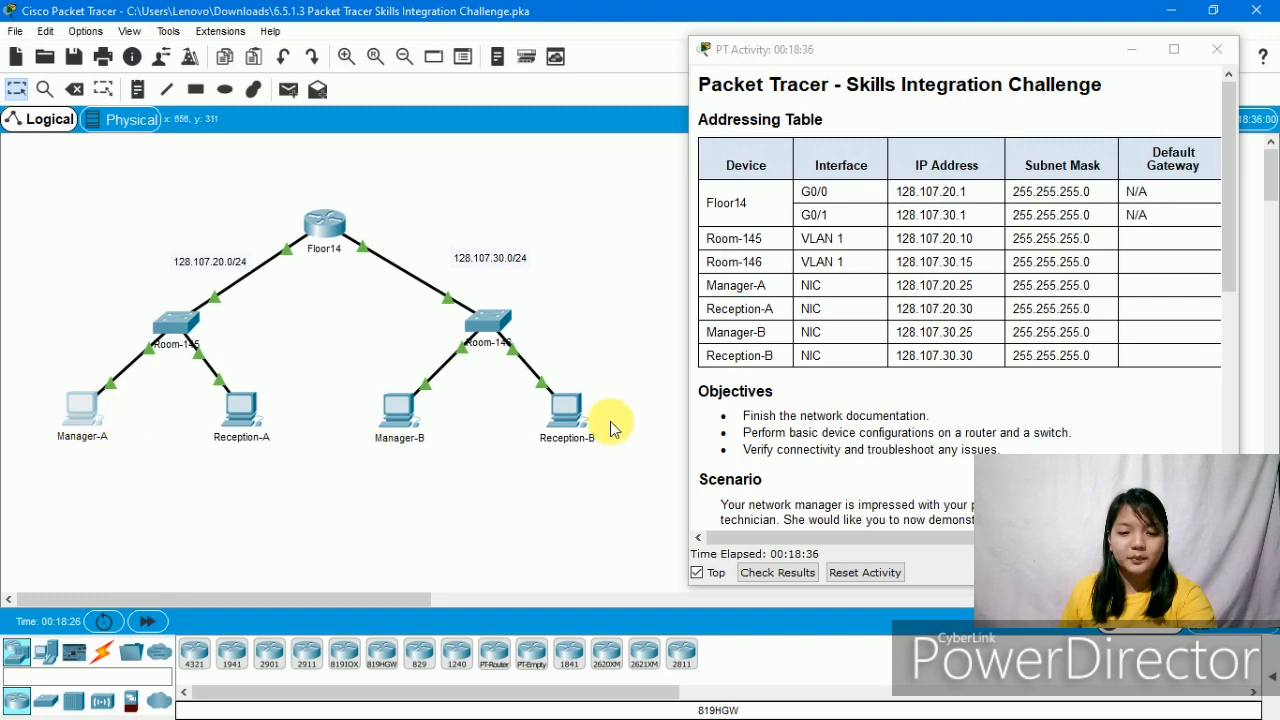
pyautogui.click(79, 402)
pyautogui.moveTo(589, 110); pyautogui.dragTo(277, 97)
pyautogui.click(477, 183)
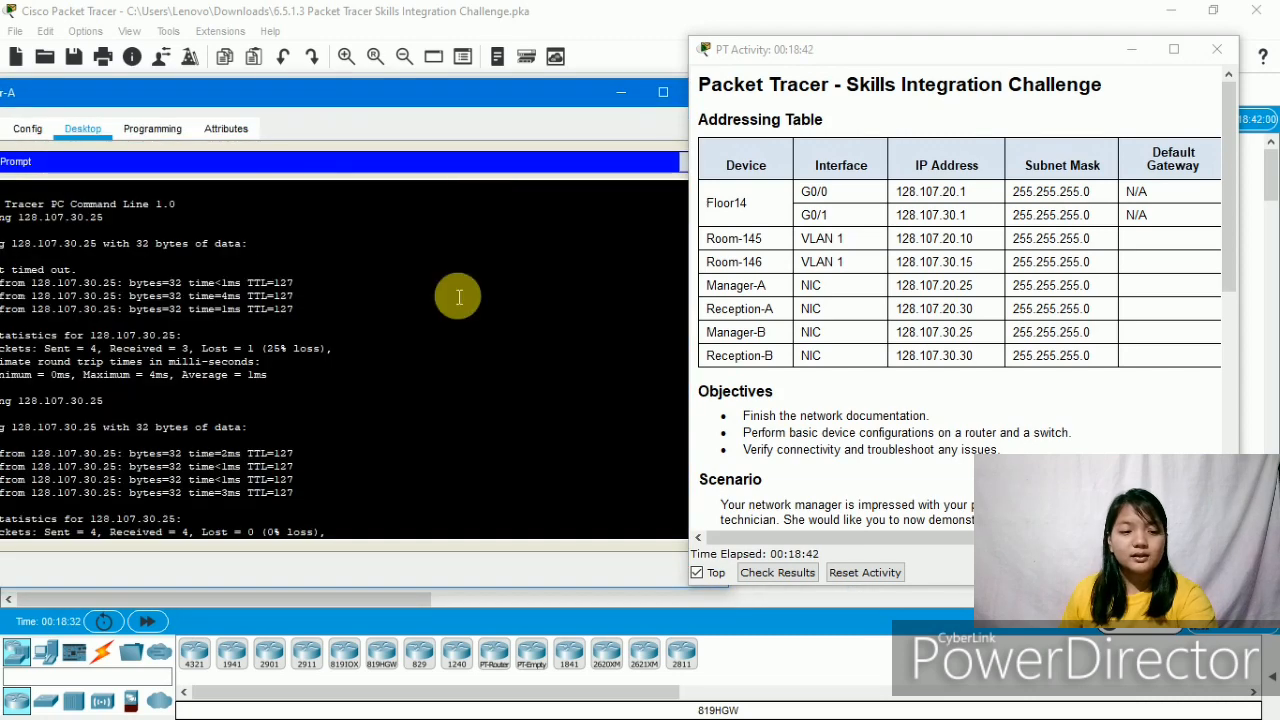
pyautogui.scroll(-3, 457, 294)
pyautogui.moveTo(420, 98); pyautogui.dragTo(687, 77)
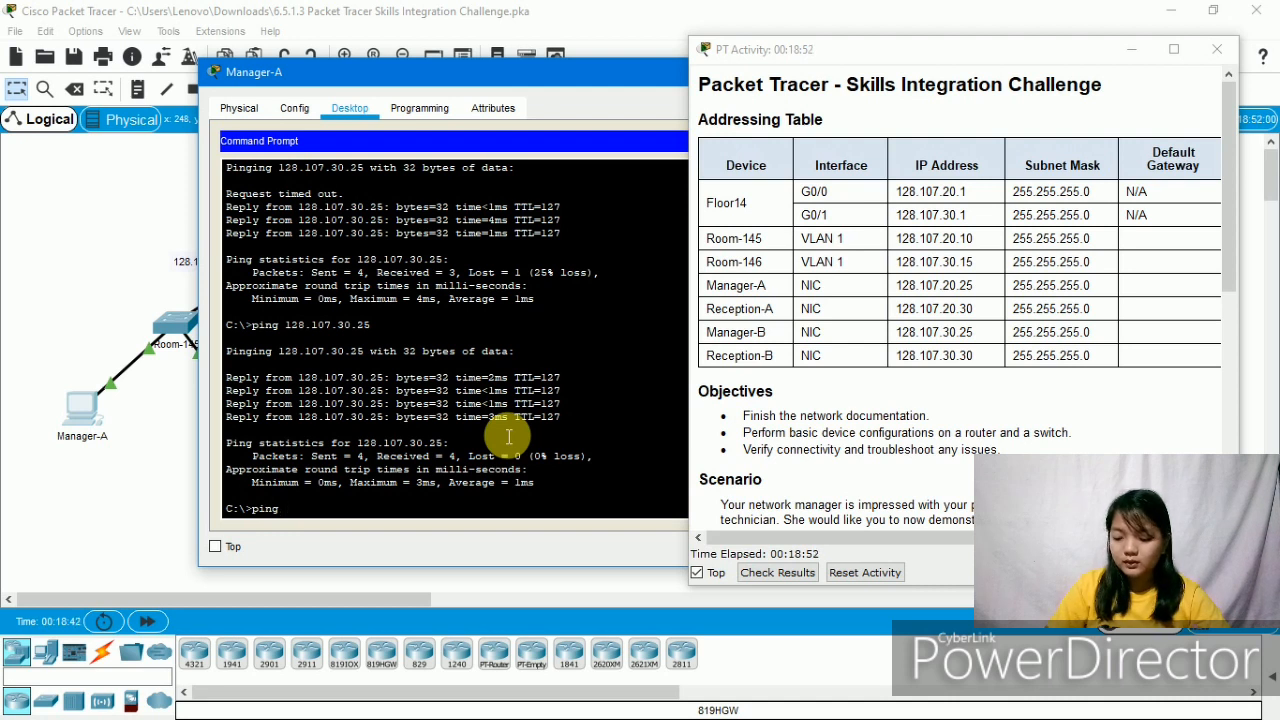
pyautogui.write('128.1')
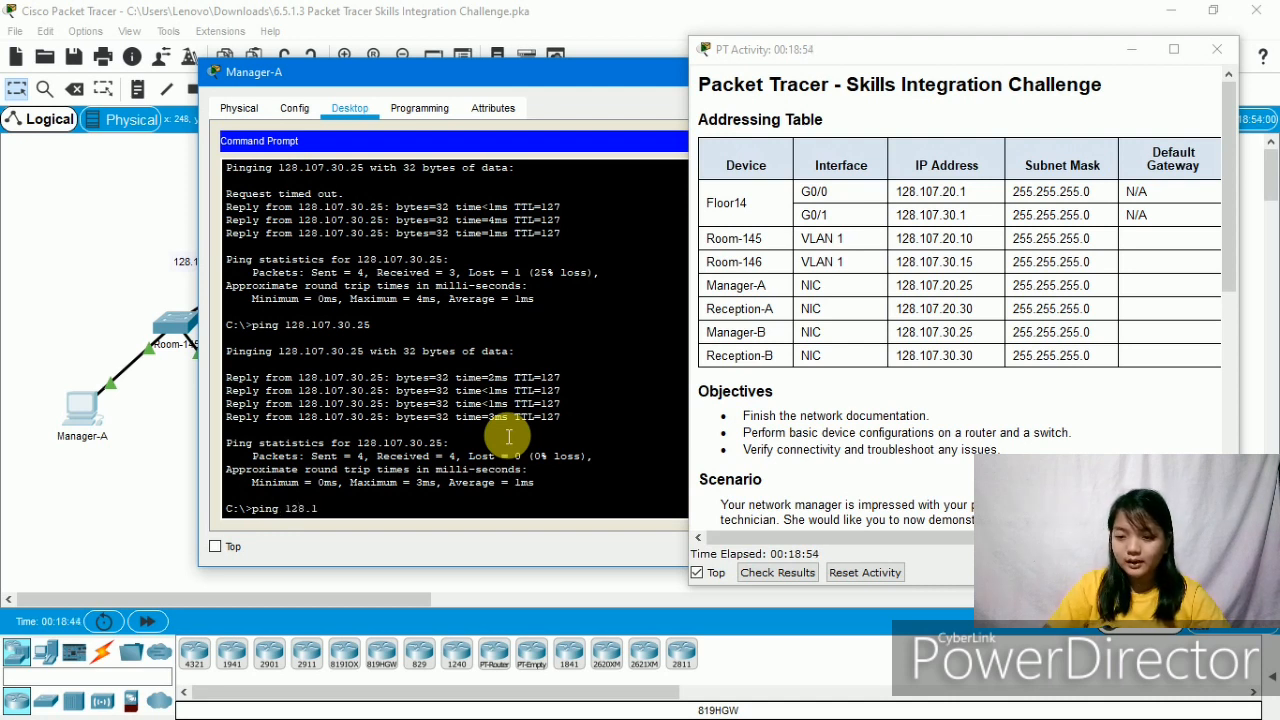
pyautogui.write('07.30')
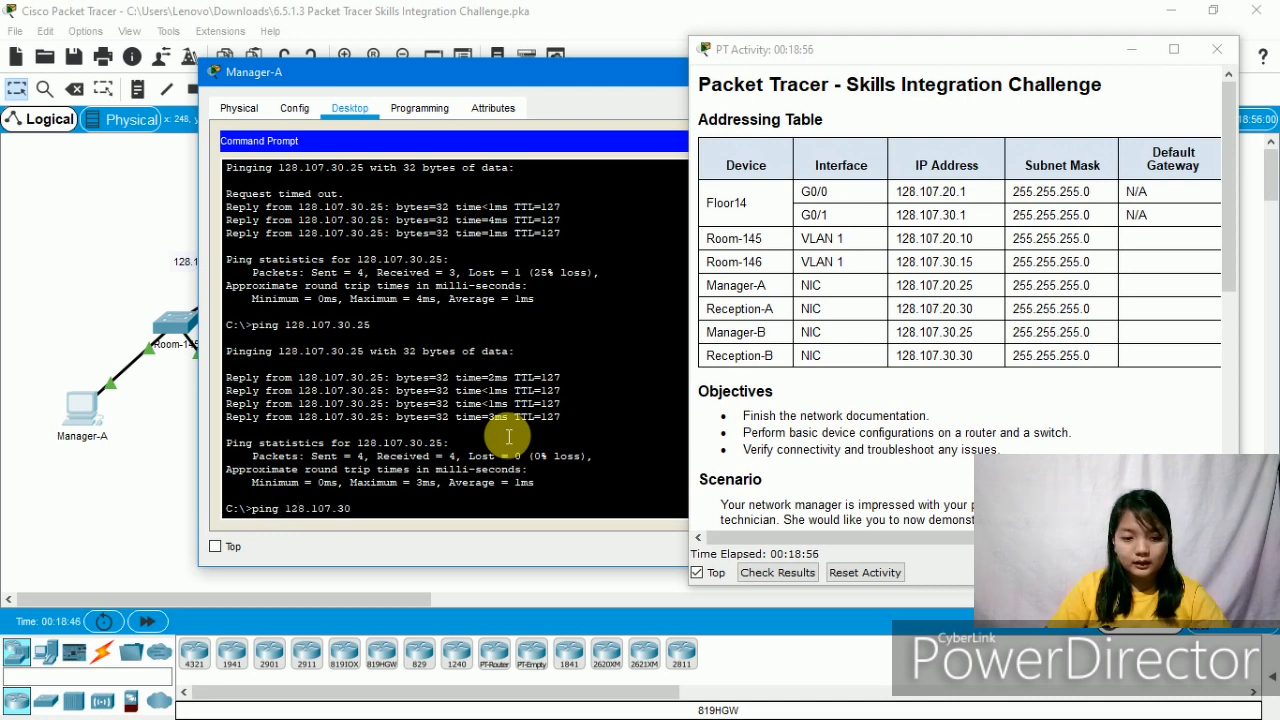
pyautogui.write('.30')
pyautogui.press('Return')
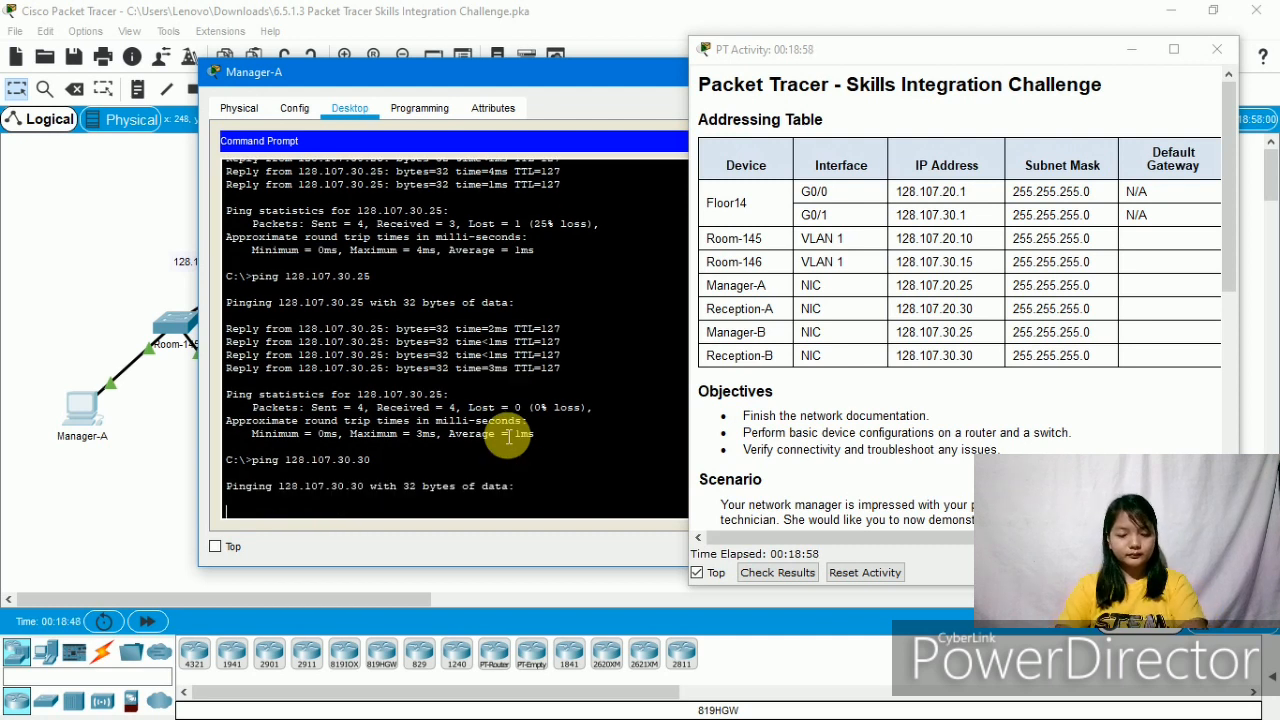
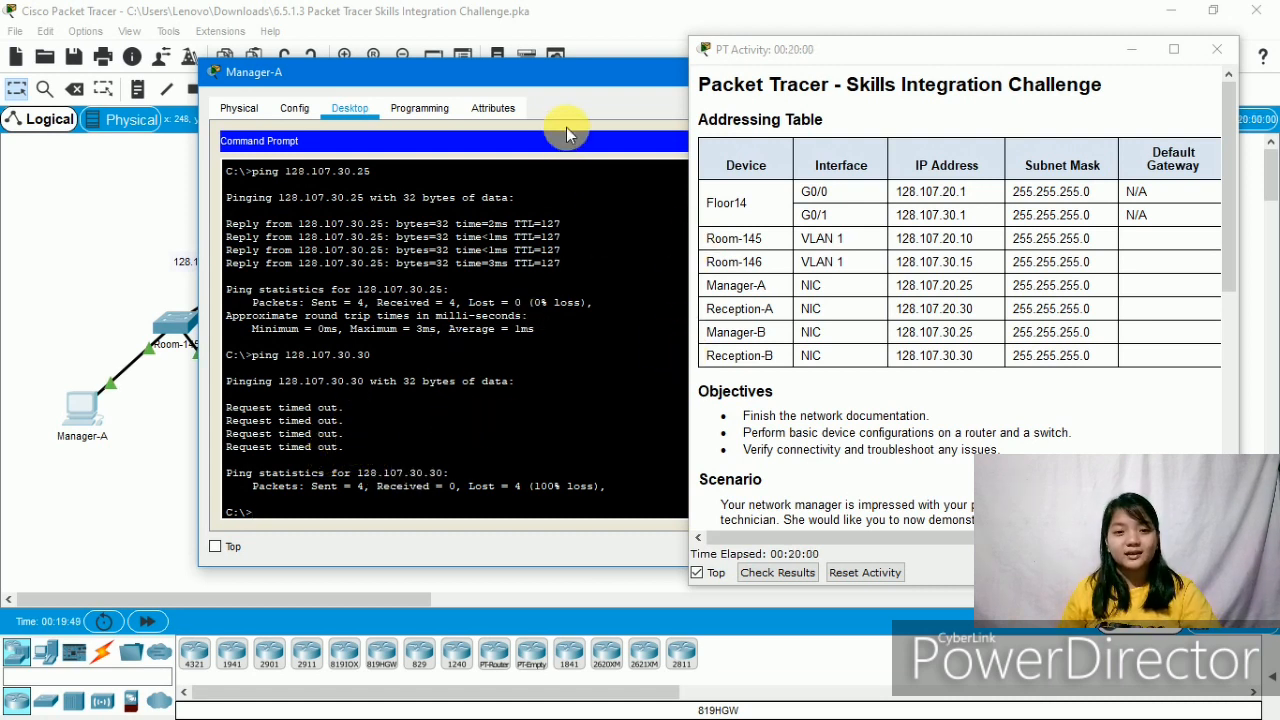
# - Scroll the activity requirements and highlight the requirement being discussed
pyautogui.scroll(-5, 829, 368)
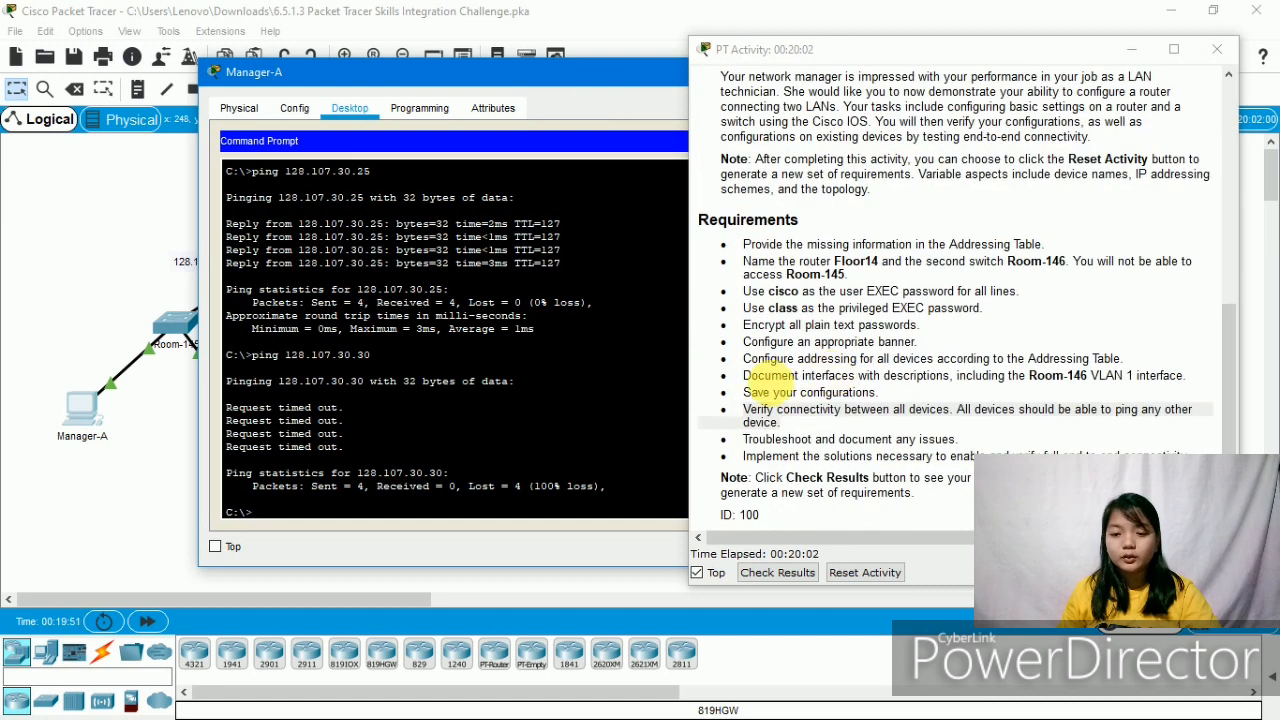
pyautogui.moveTo(773, 458); pyautogui.dragTo(934, 447)
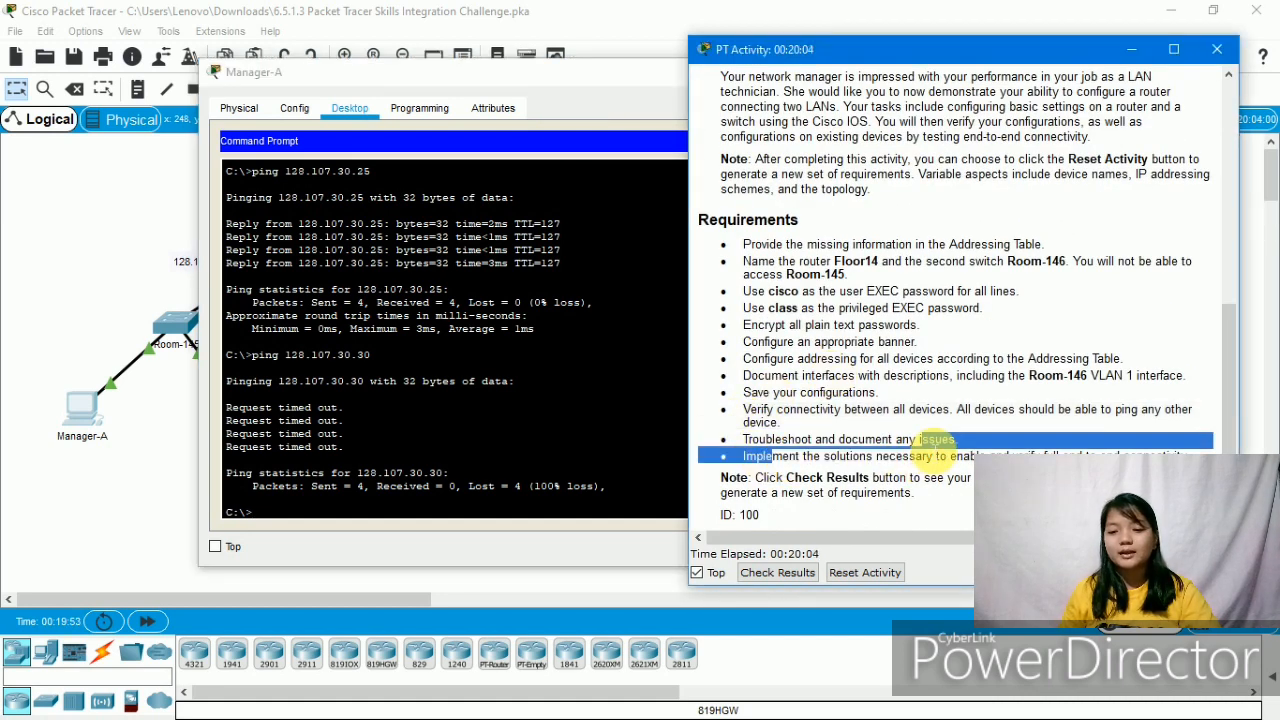
pyautogui.click(934, 451)
# - Close Manager-A's window, with the ping to 128.107.30.30 still failing, and open Reception-B
pyautogui.moveTo(598, 82); pyautogui.dragTo(143, 137)
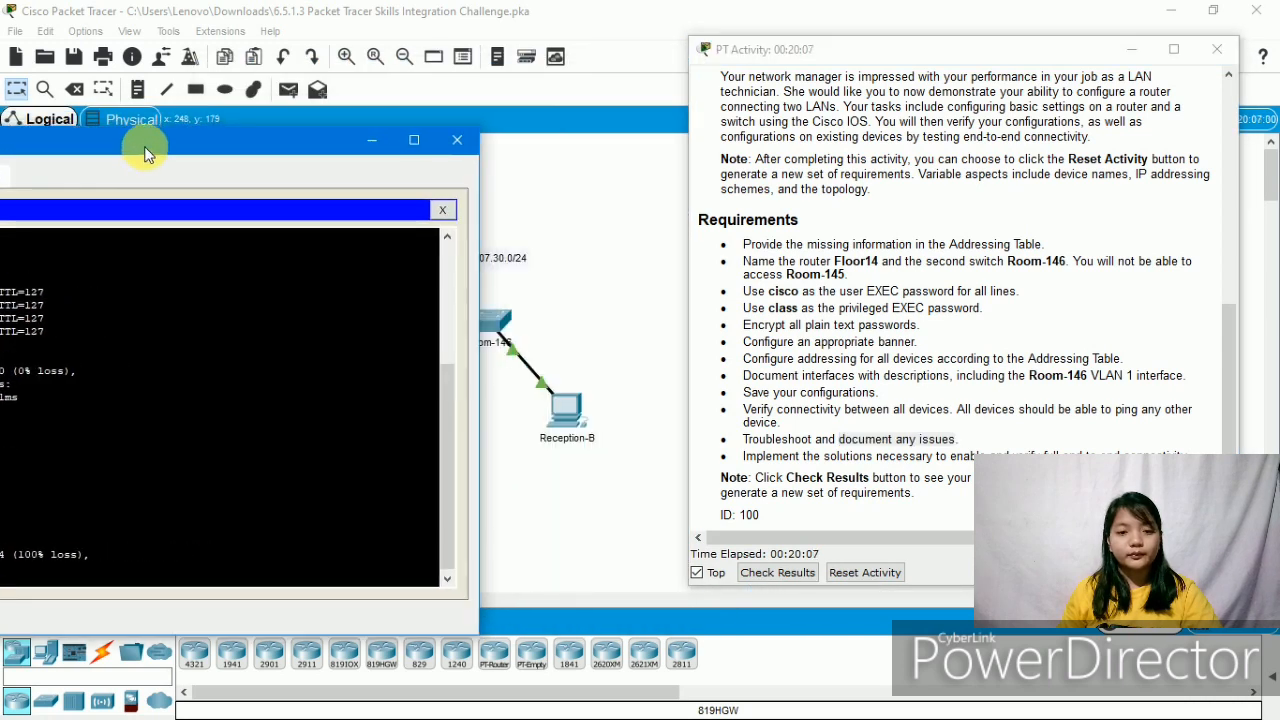
pyautogui.click(459, 124)
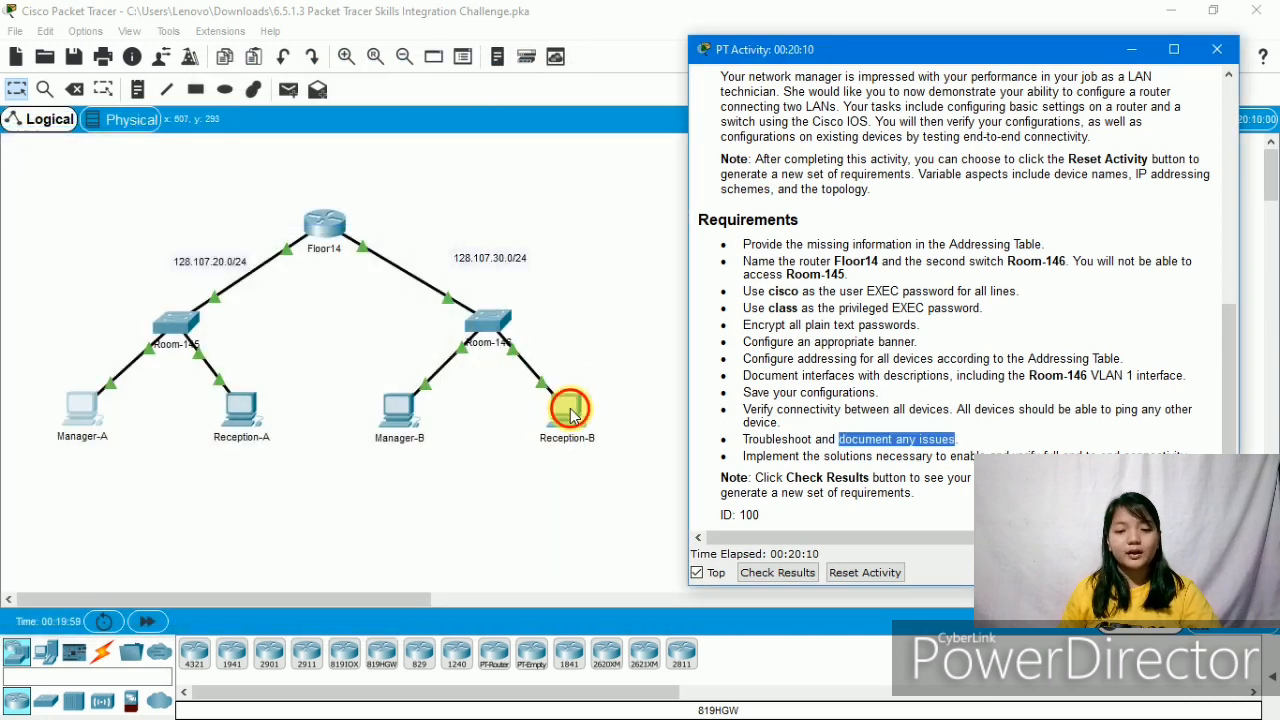
pyautogui.click(572, 415)
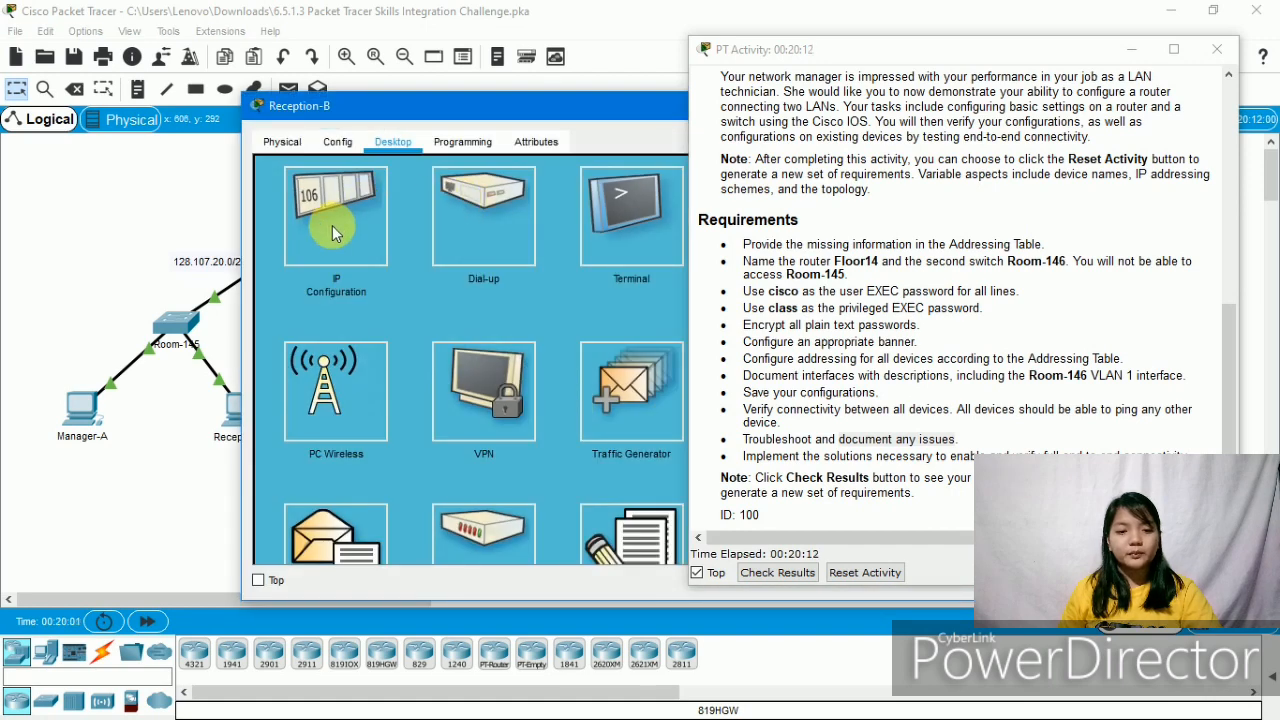
# - Change Reception-B's IPv4 address from 128.107.20.30 to 128.107.30.30 per the addressing table
pyautogui.click(333, 226)
pyautogui.scroll(5, 990, 318)
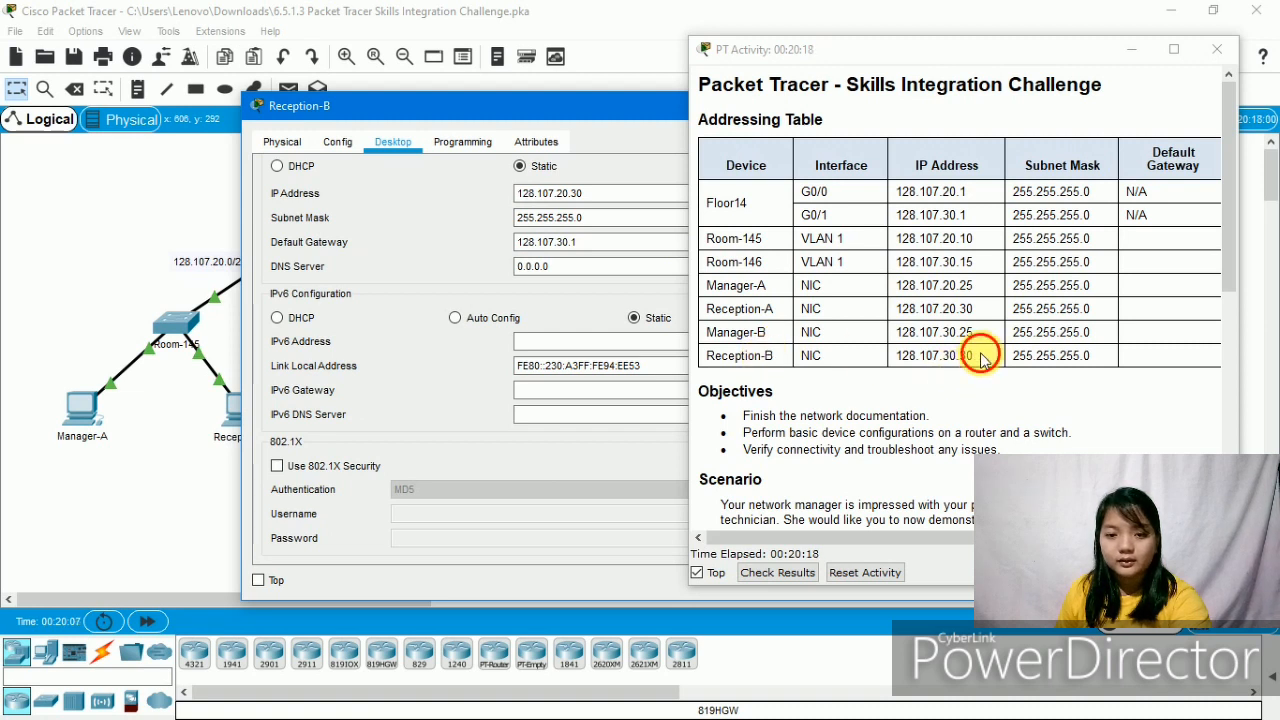
pyautogui.moveTo(985, 356); pyautogui.dragTo(912, 362)
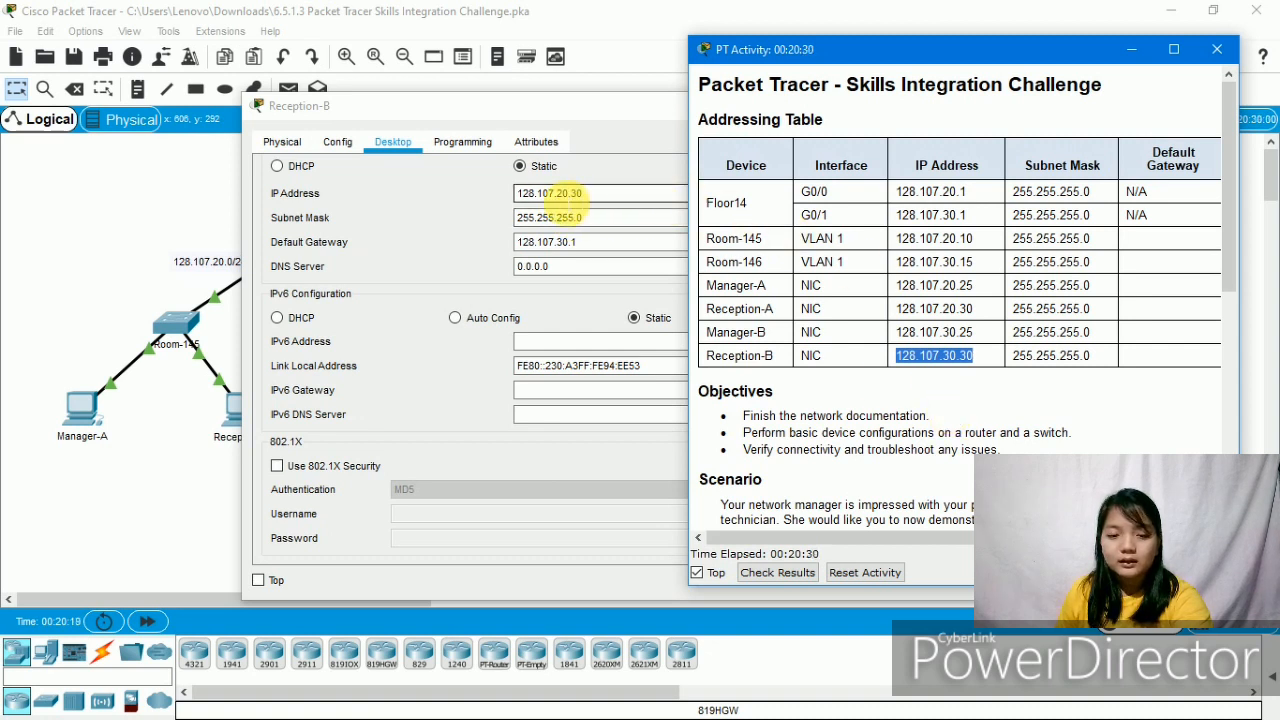
pyautogui.click(549, 194)
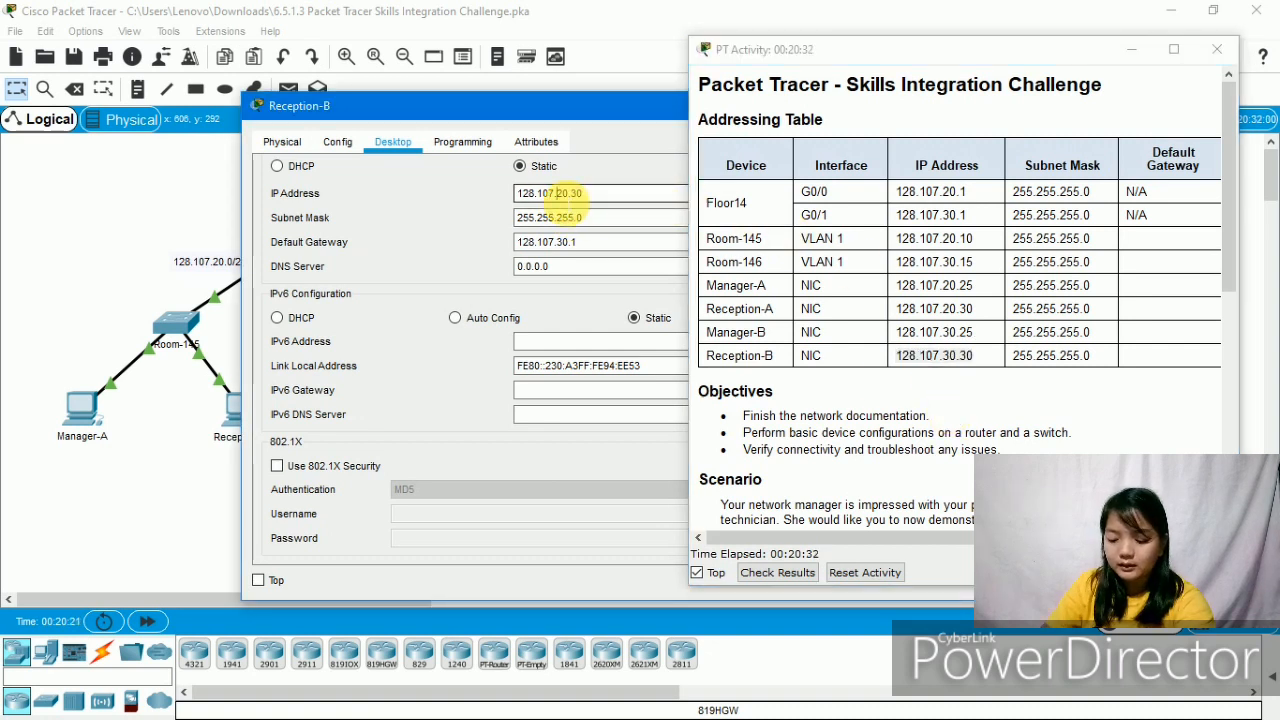
pyautogui.press('Delete')
pyautogui.write('3')
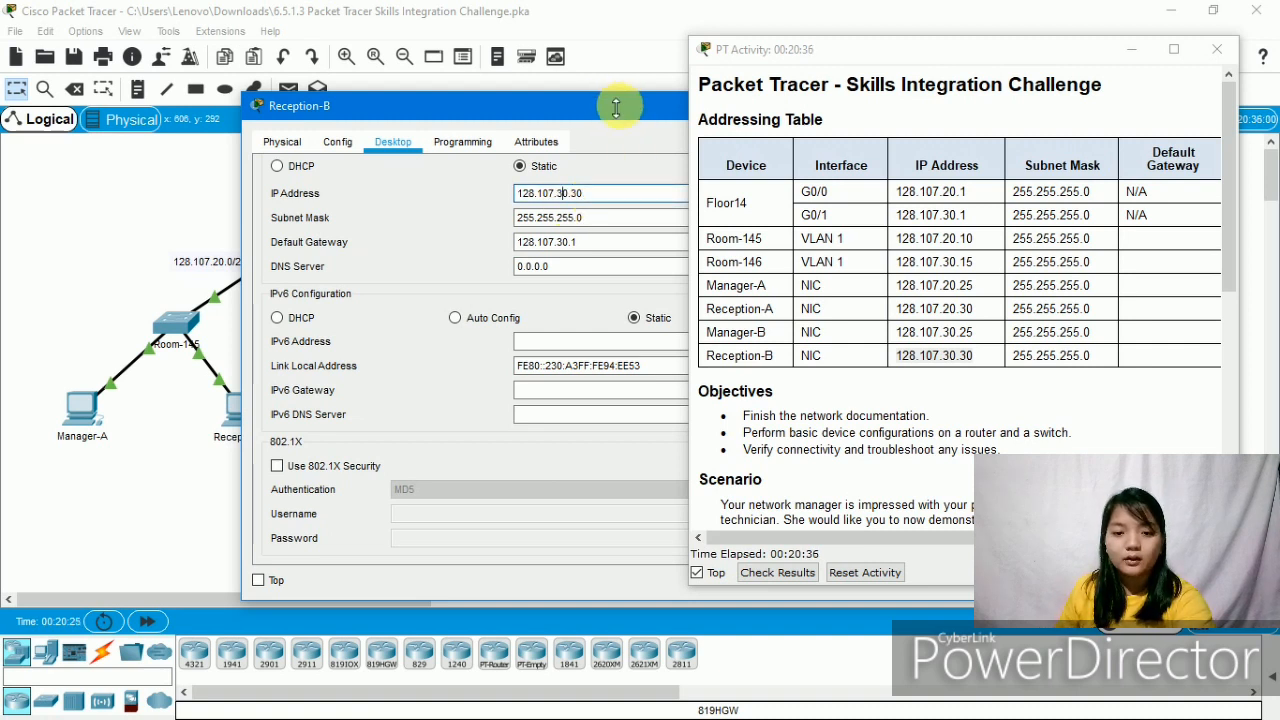
pyautogui.moveTo(613, 108); pyautogui.dragTo(86, 94)
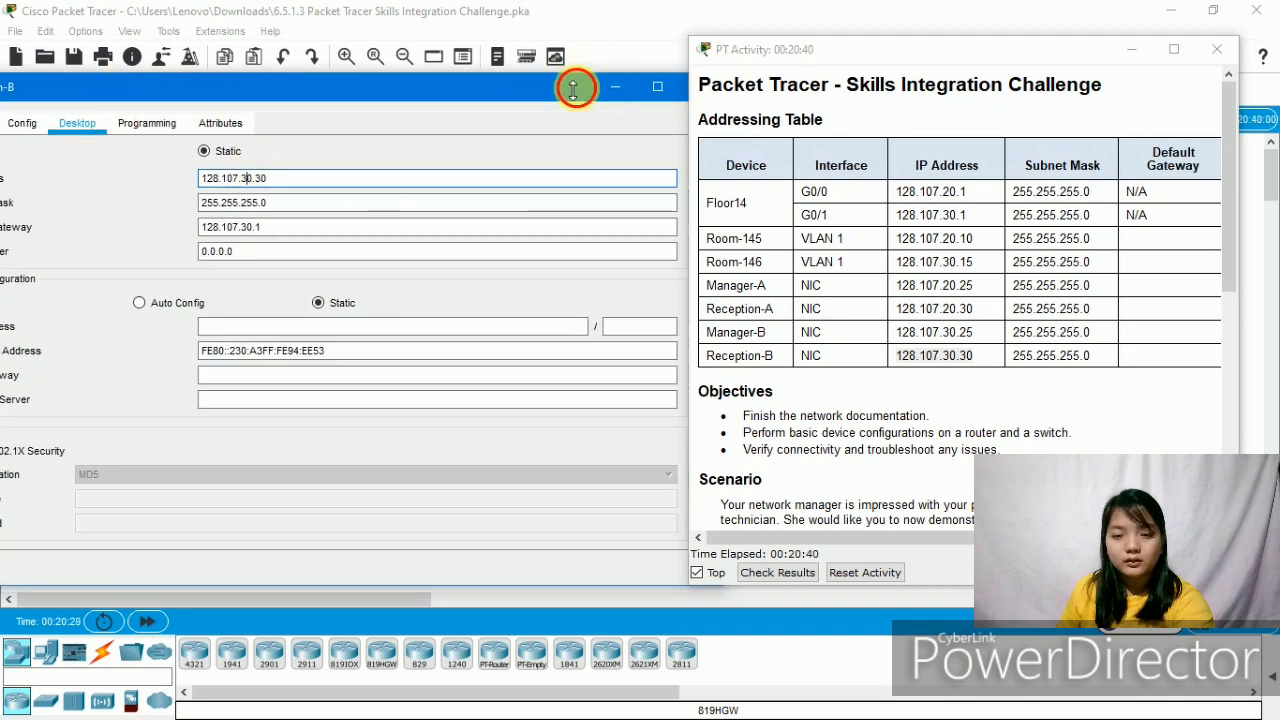
pyautogui.moveTo(560, 94); pyautogui.dragTo(521, 104)
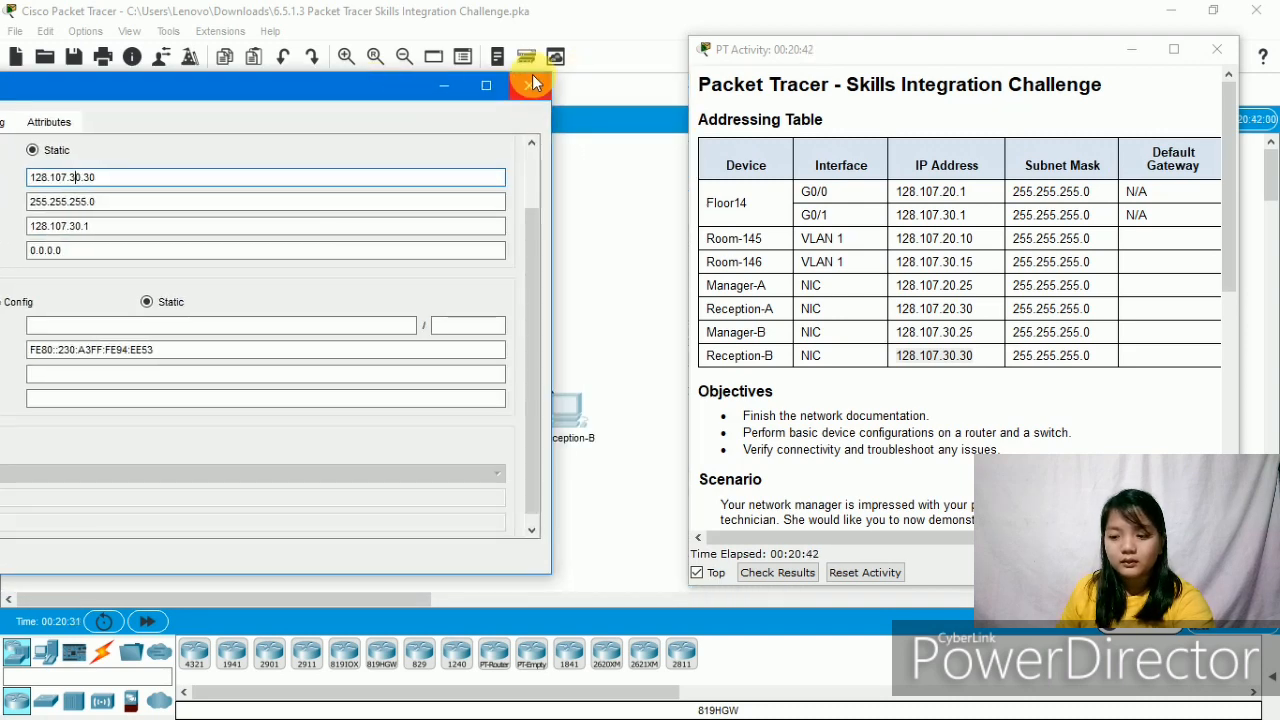
pyautogui.click(529, 84)
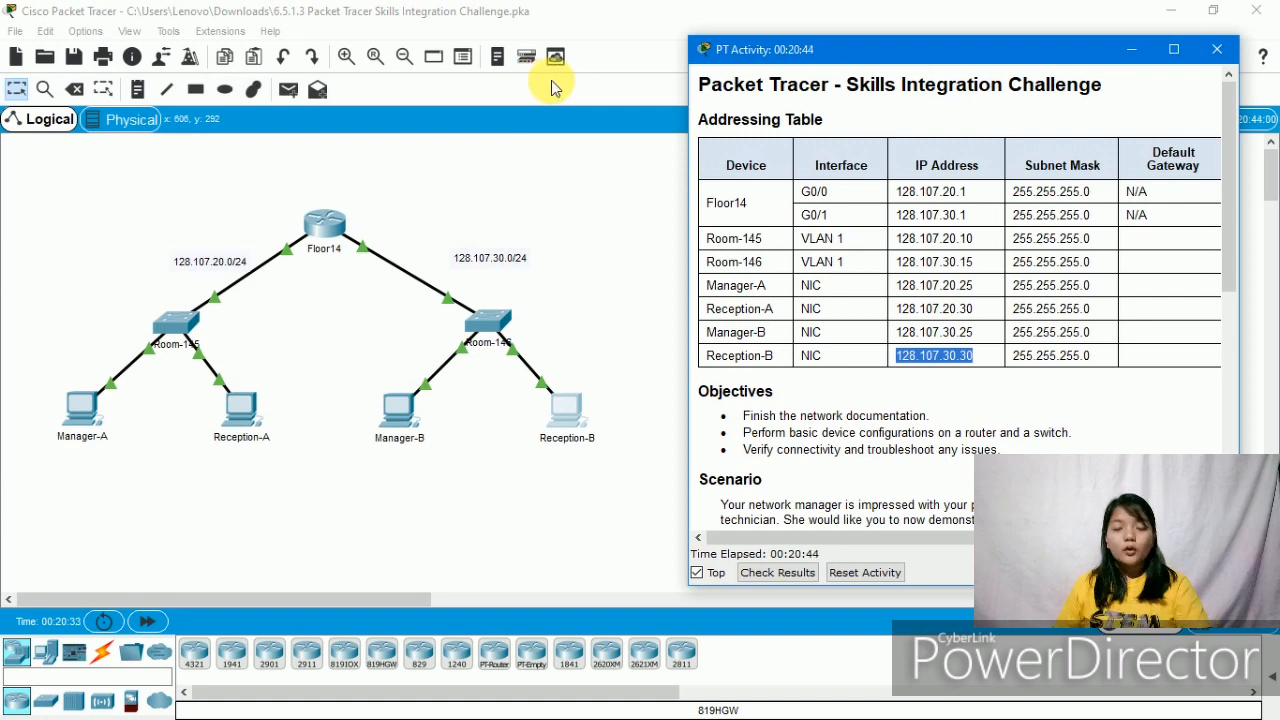
# - Rerun ping 128.107.30.30 from Manager-A until 4 of 4 replies arrive with 0% loss
pyautogui.click(68, 425)
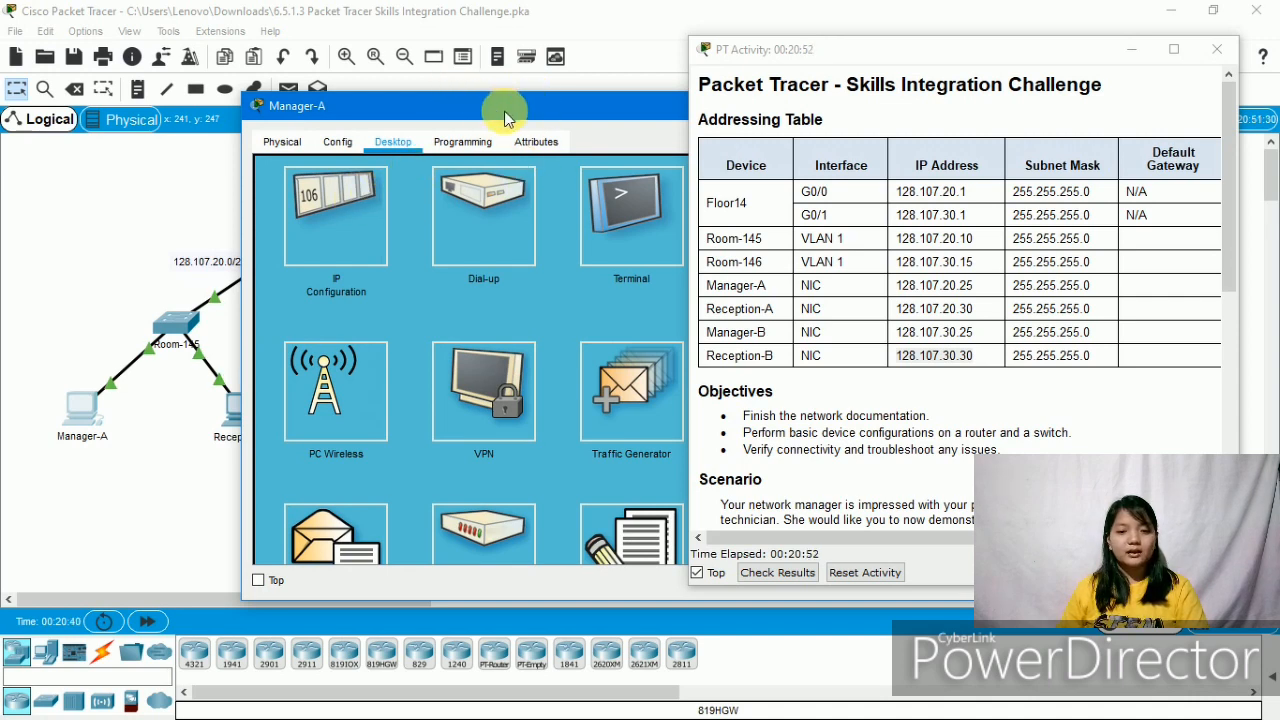
pyautogui.moveTo(504, 111); pyautogui.dragTo(210, 117)
pyautogui.click(478, 217)
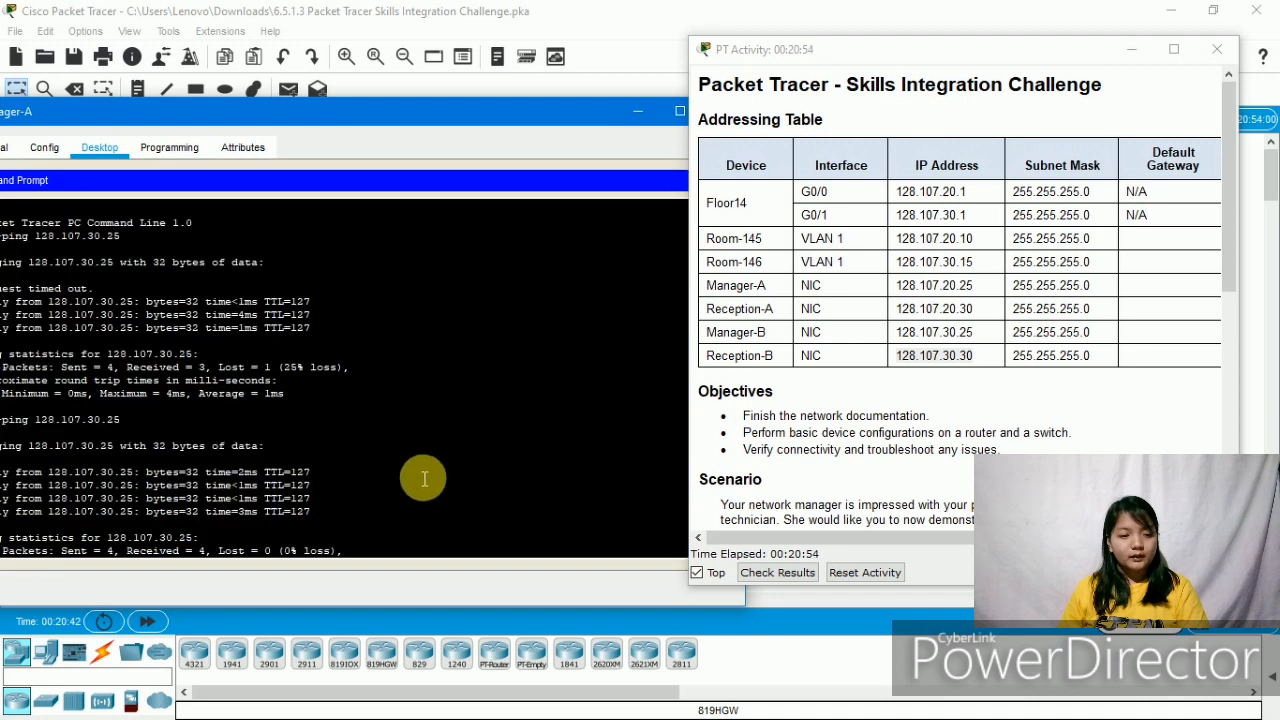
pyautogui.moveTo(452, 118); pyautogui.dragTo(585, 124)
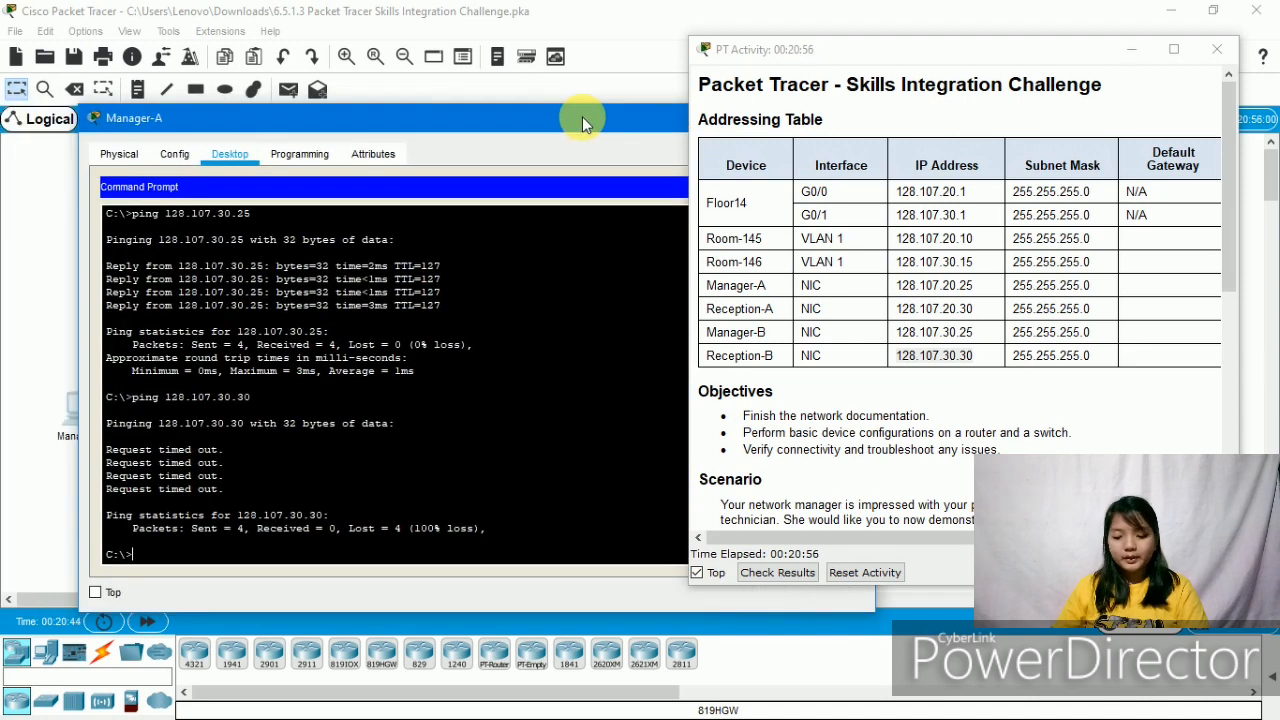
pyautogui.press('Up')
pyautogui.press('Return')
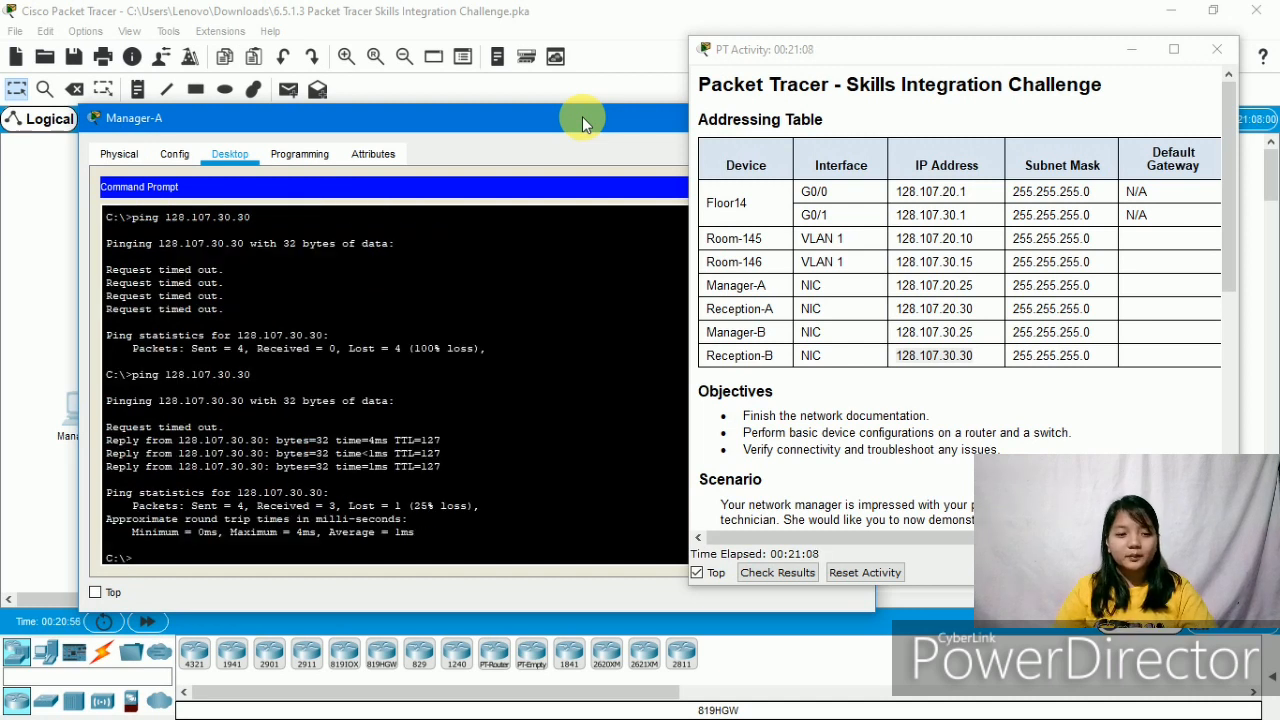
pyautogui.press('Up')
pyautogui.press('Return')
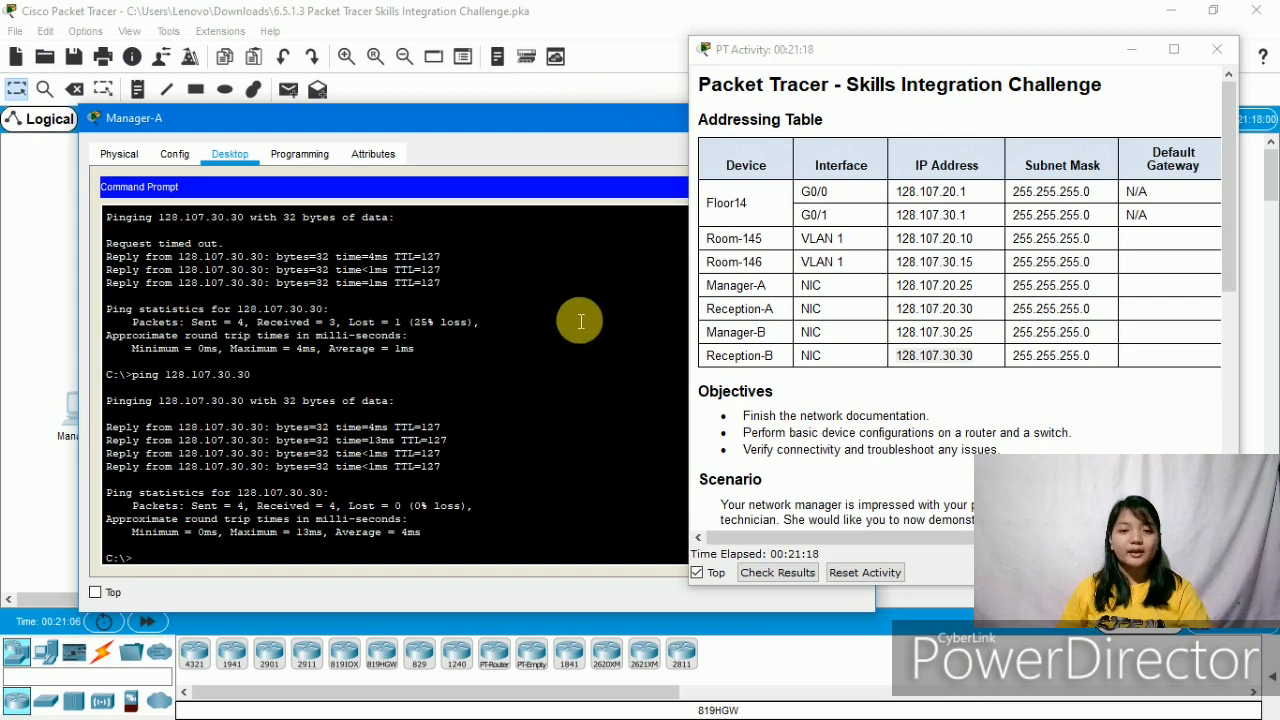
pyautogui.moveTo(568, 125); pyautogui.dragTo(681, 618)
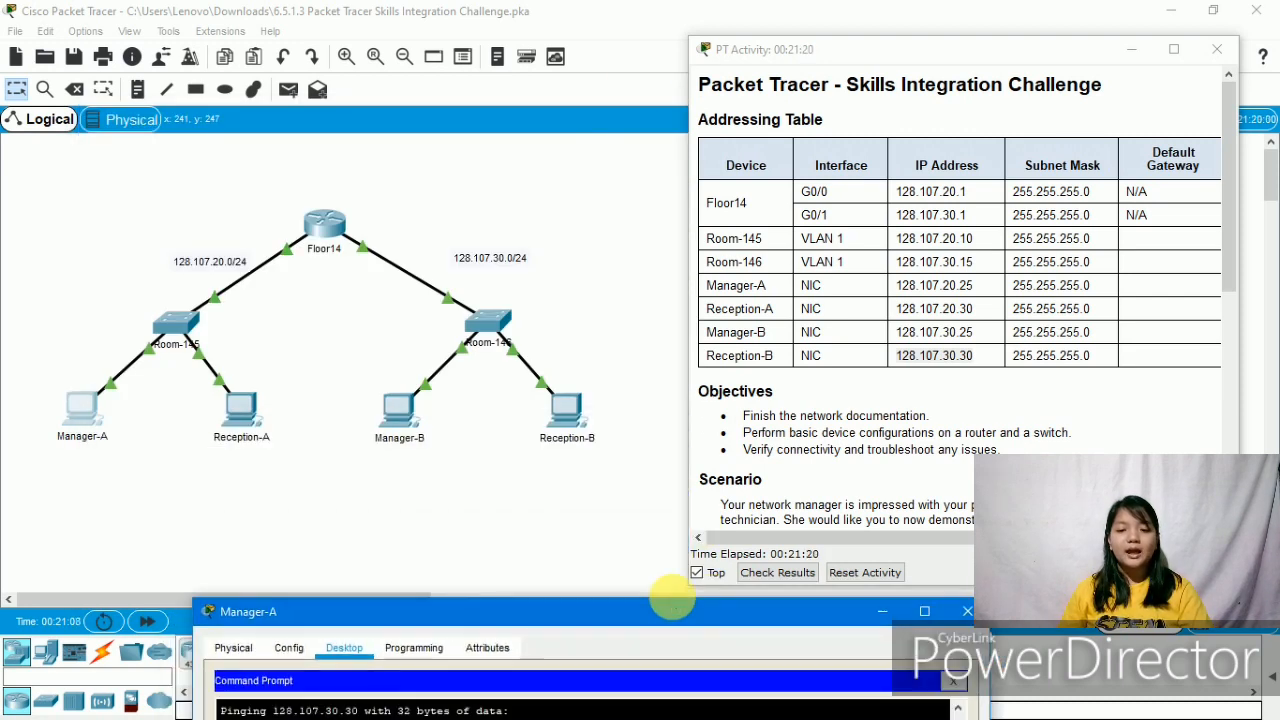
pyautogui.click(967, 611)
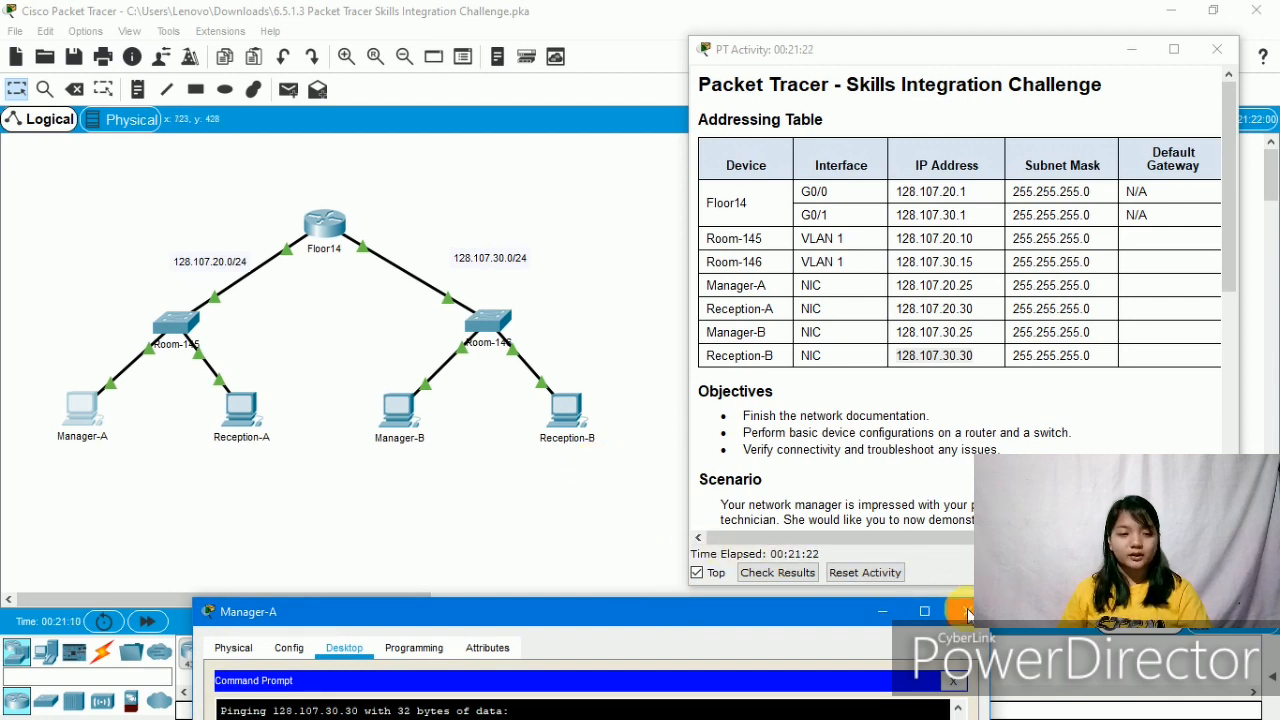
# - From Reception-A's Command Prompt, ping Reception-B at 128.107.30.30 and confirm four replies
pyautogui.click(234, 407)
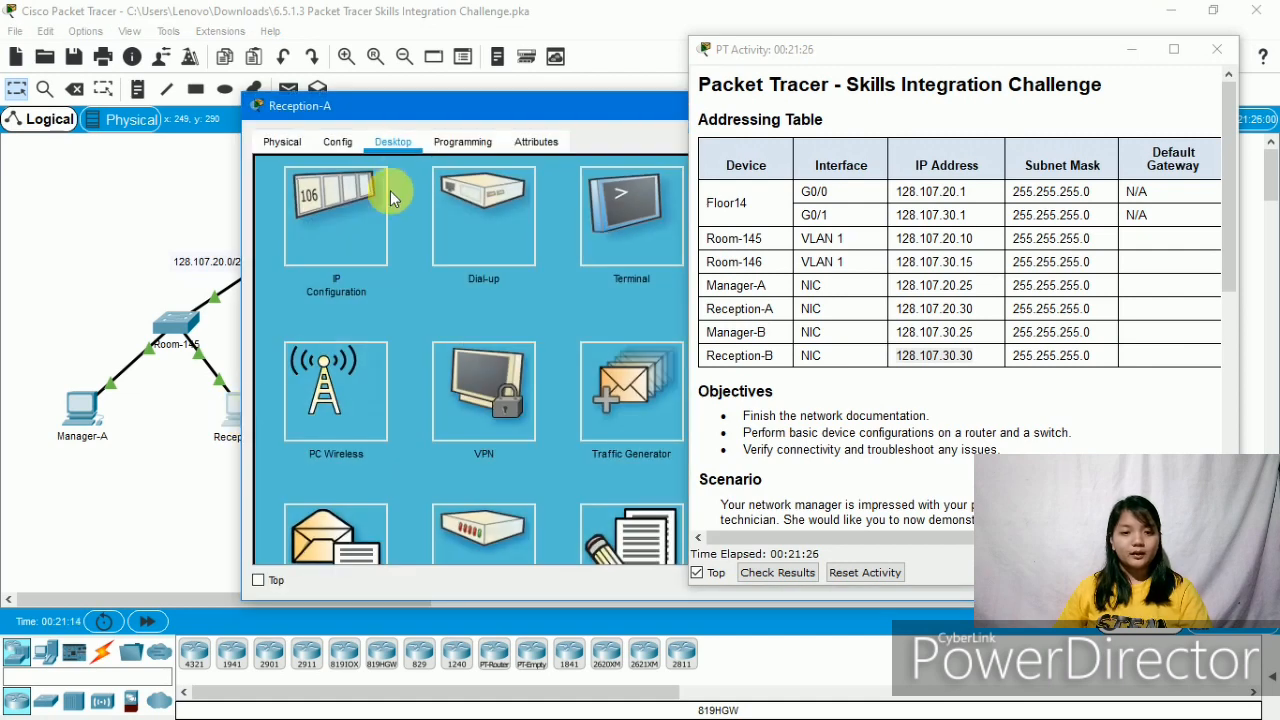
pyautogui.moveTo(608, 108); pyautogui.dragTo(395, 116)
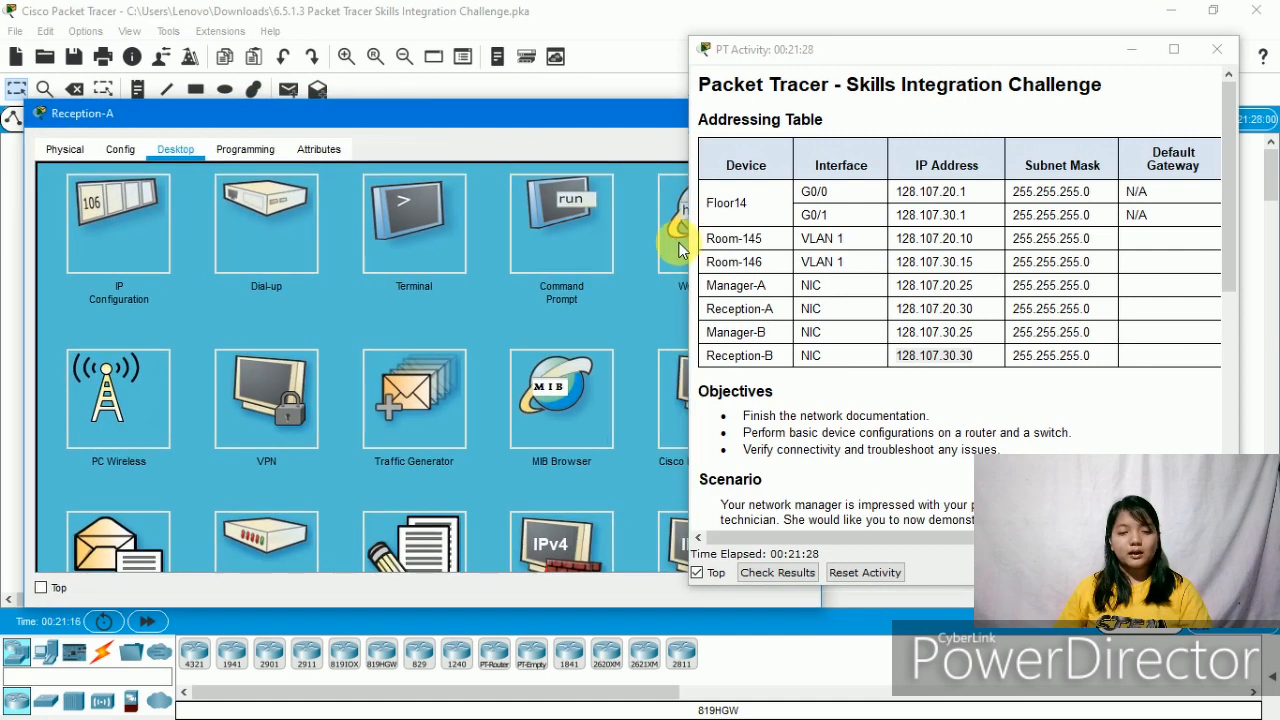
pyautogui.click(603, 255)
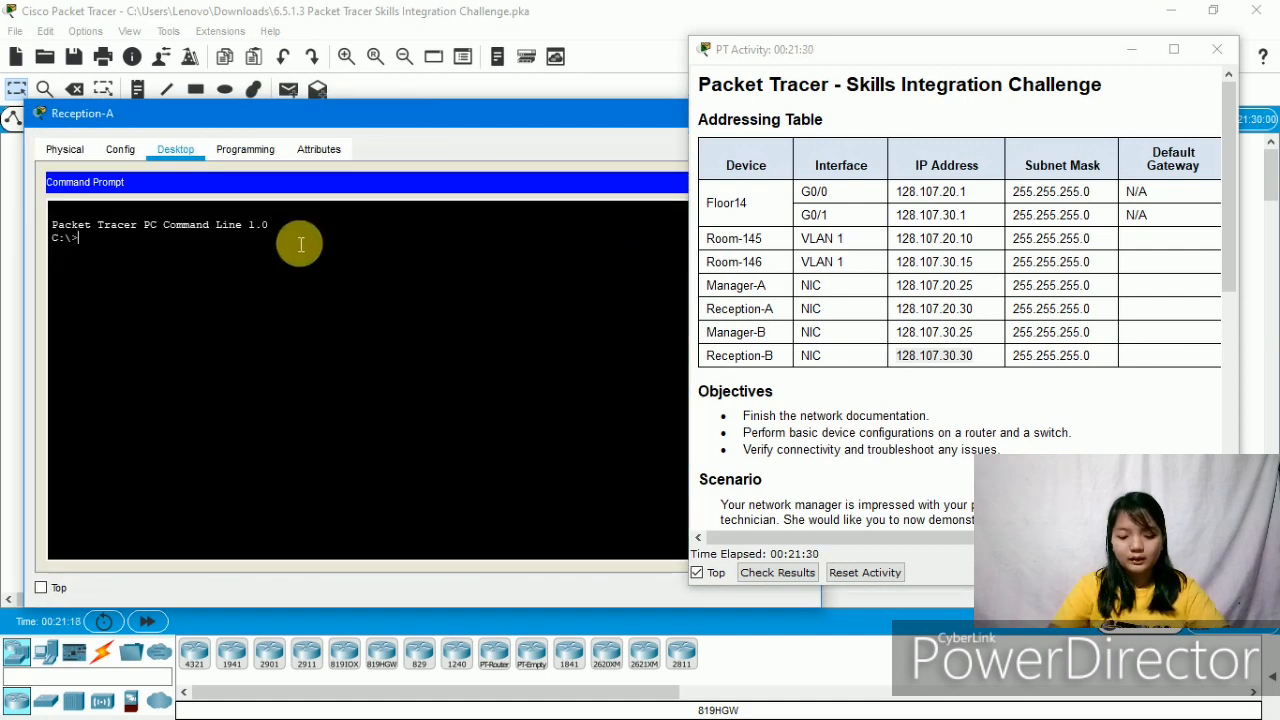
pyautogui.write('ping')
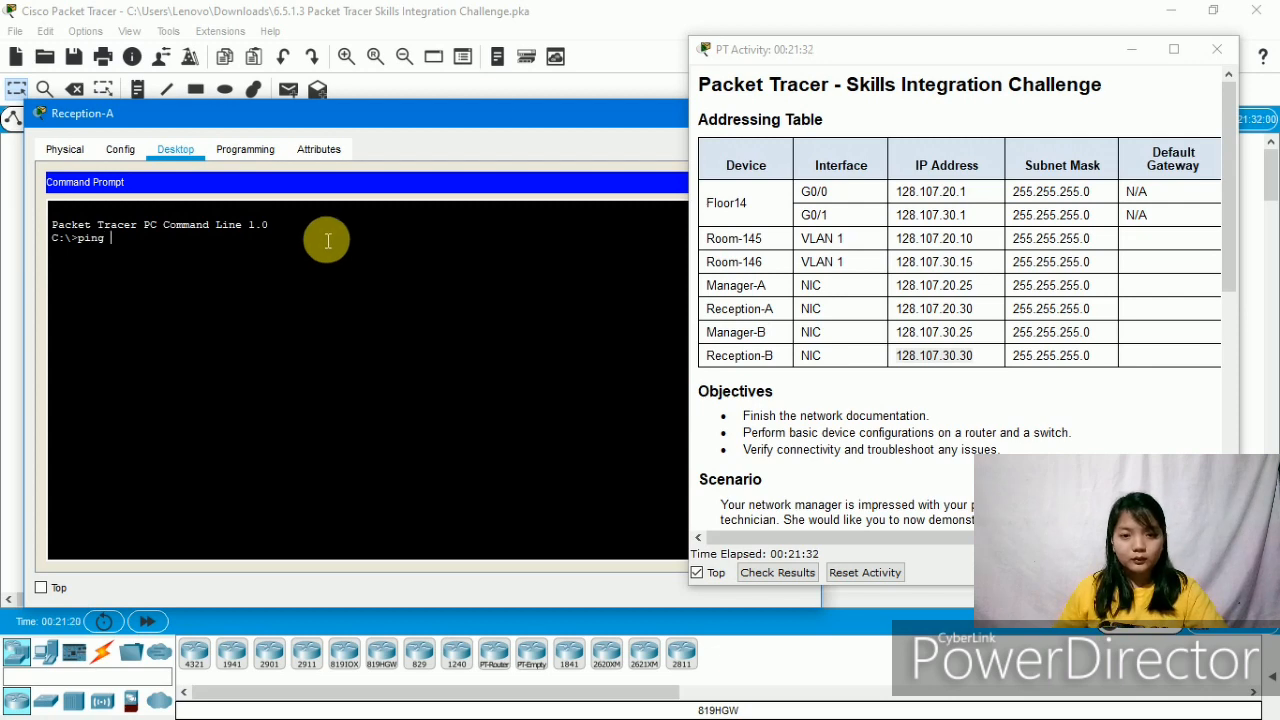
pyautogui.moveTo(520, 113); pyautogui.dragTo(517, 166)
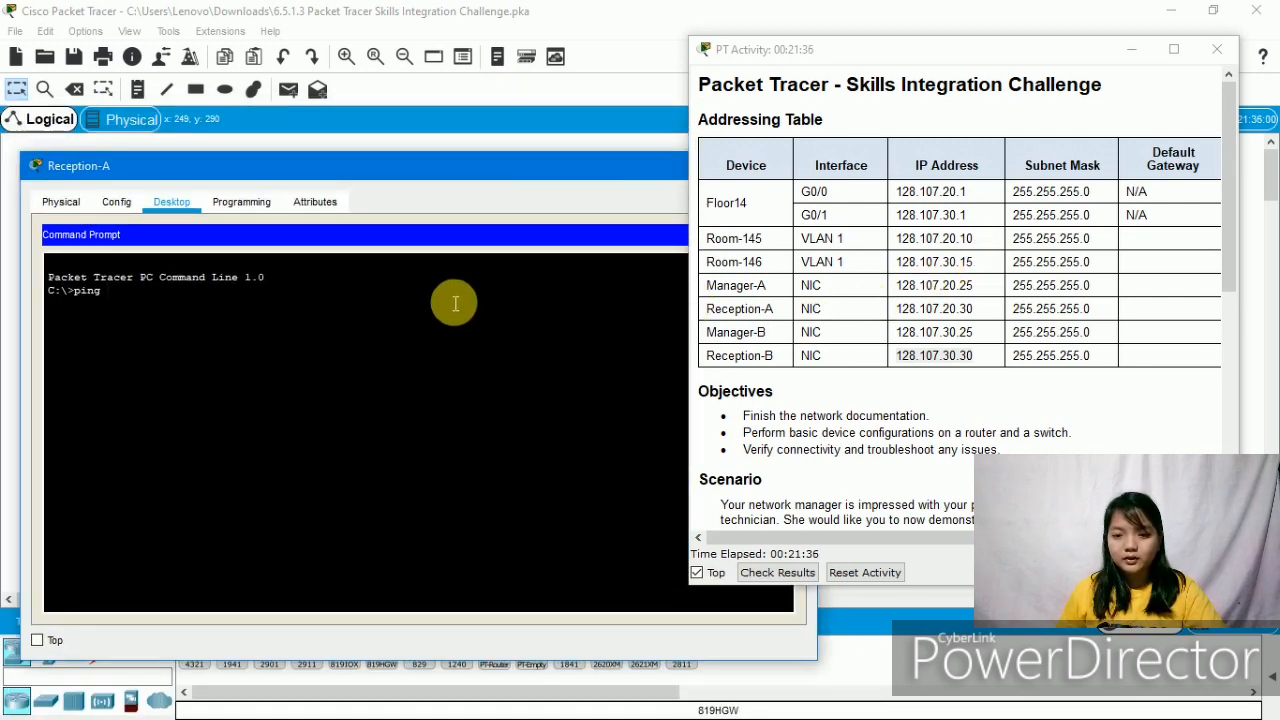
pyautogui.write('128')
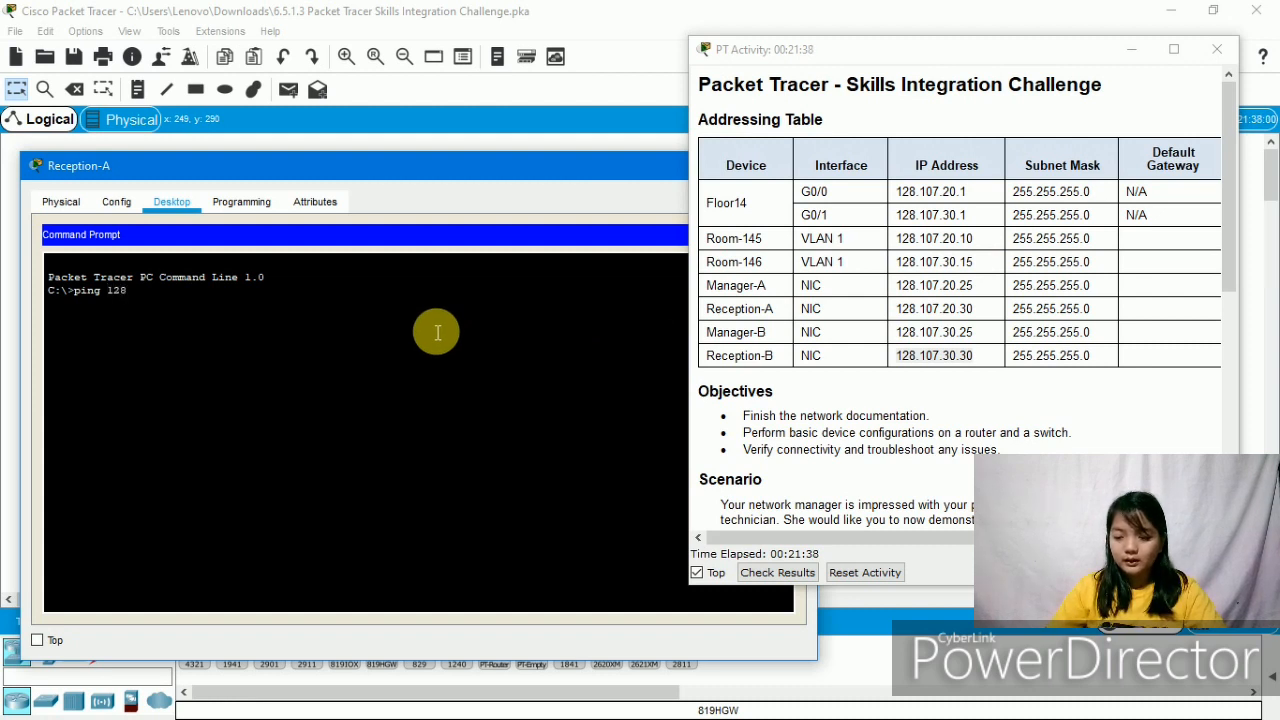
pyautogui.write('.107.30.30')
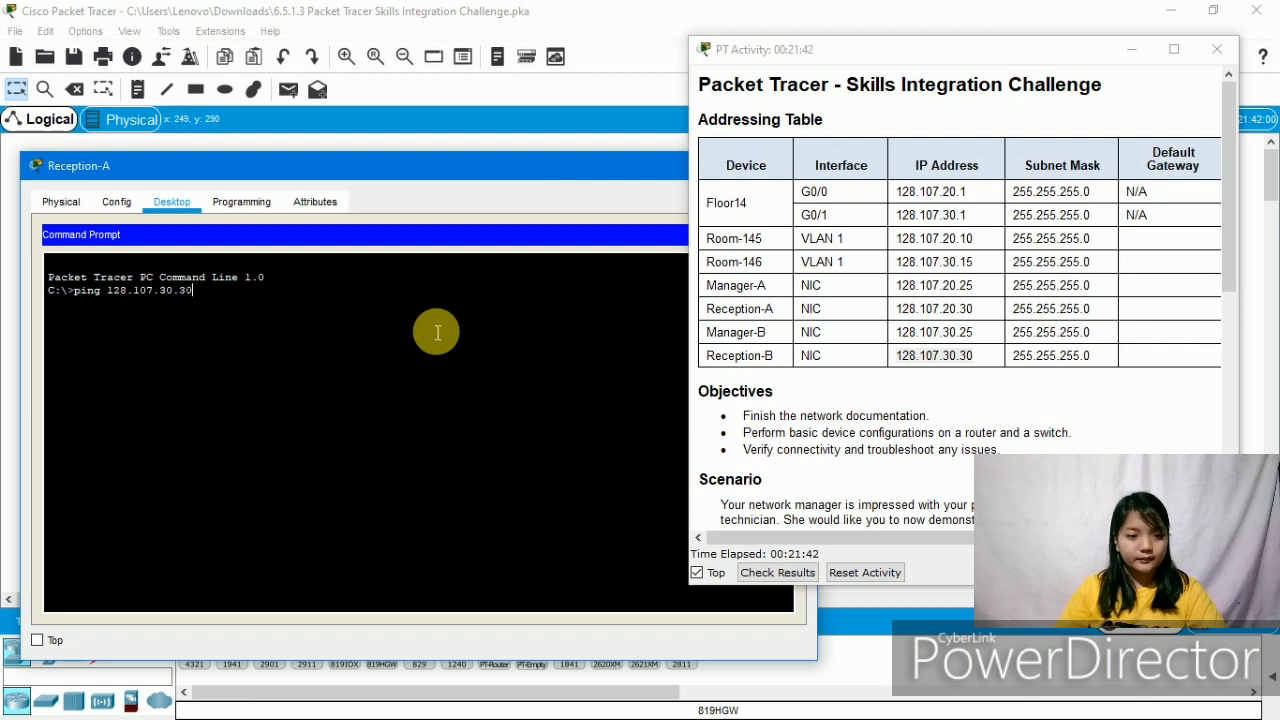
pyautogui.press('Return')
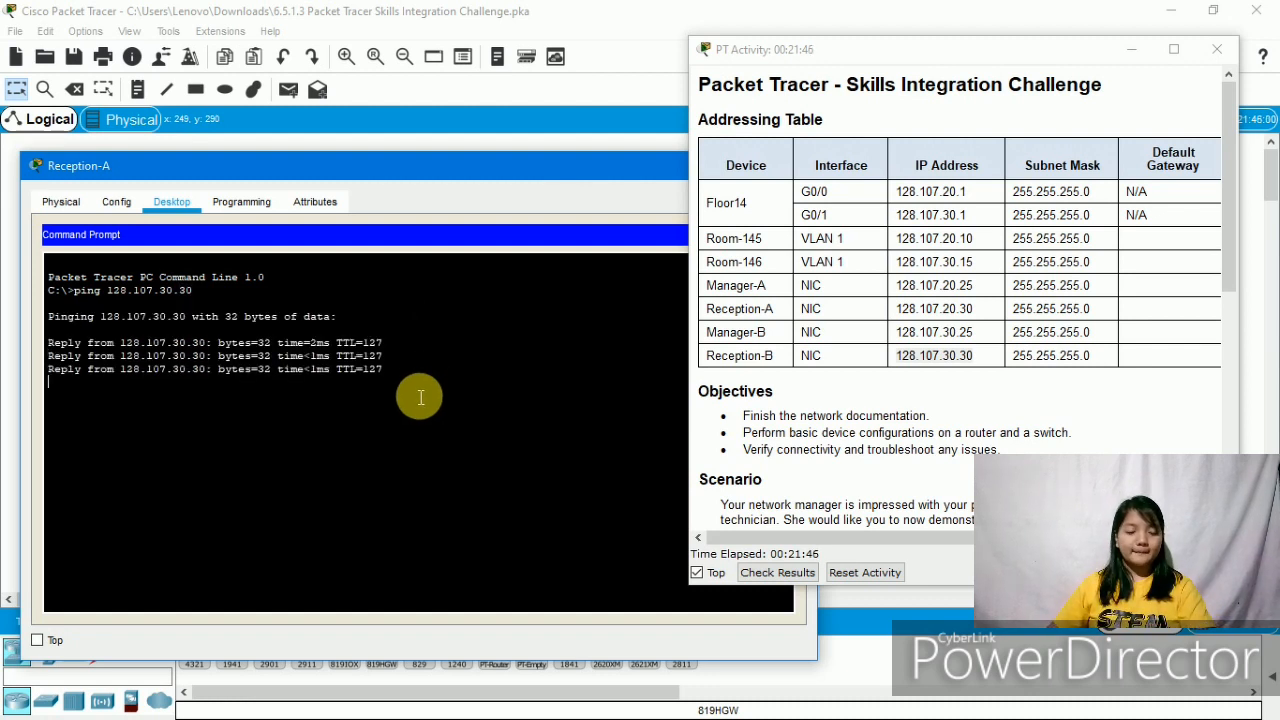
pyautogui.moveTo(384, 386); pyautogui.dragTo(46, 345)
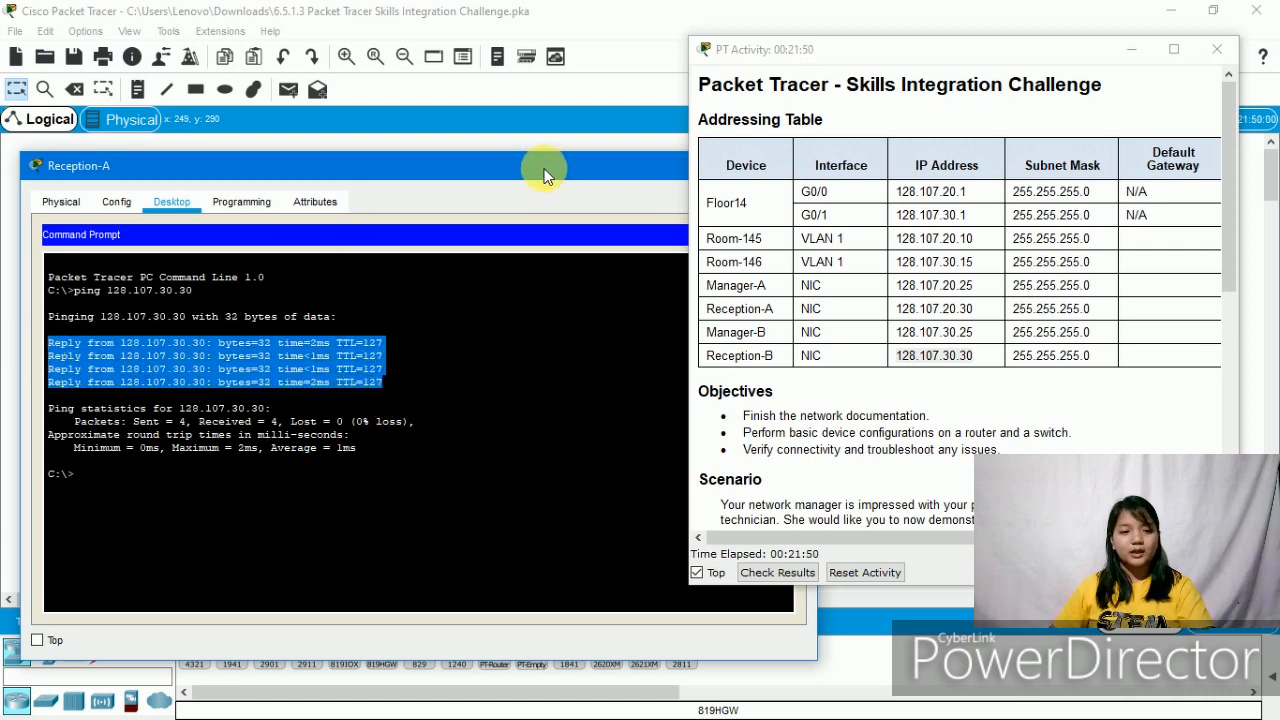
pyautogui.moveTo(545, 175); pyautogui.dragTo(591, 138)
pyautogui.click(225, 488)
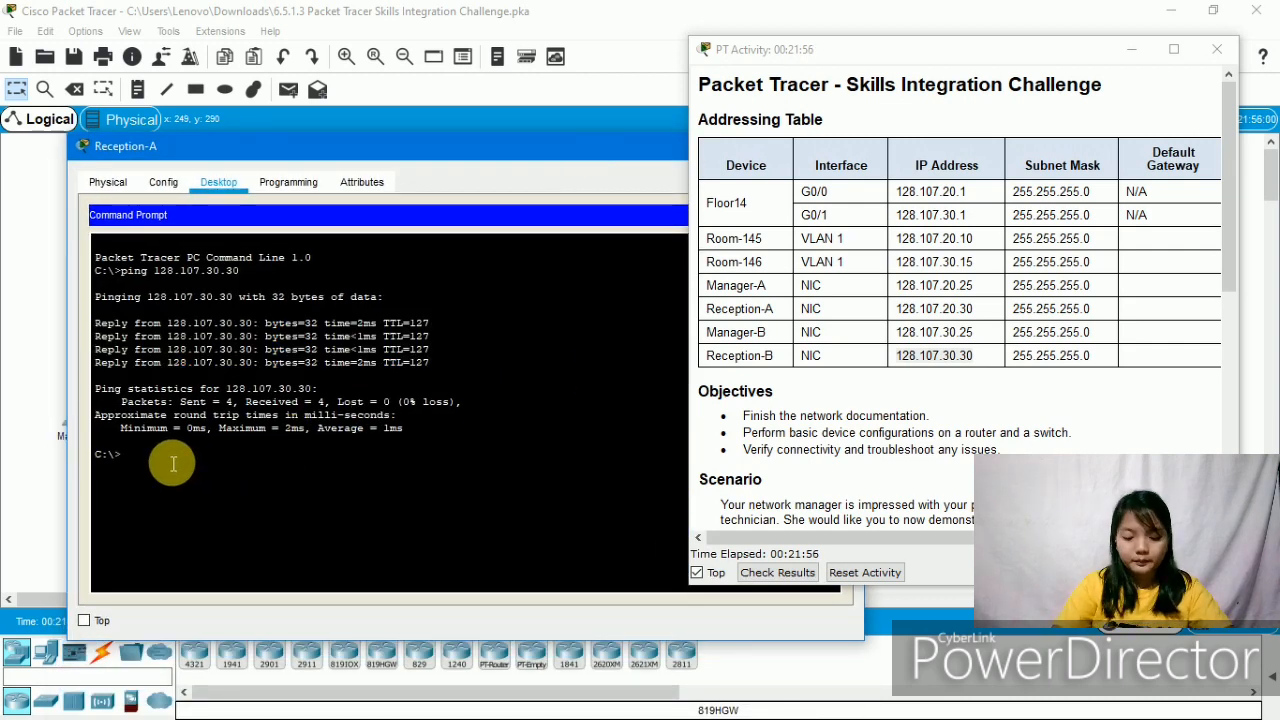
# - Ping Manager-B at 128.107.30.25 from Reception-A, then close Reception-A's window
pyautogui.write('ping ')
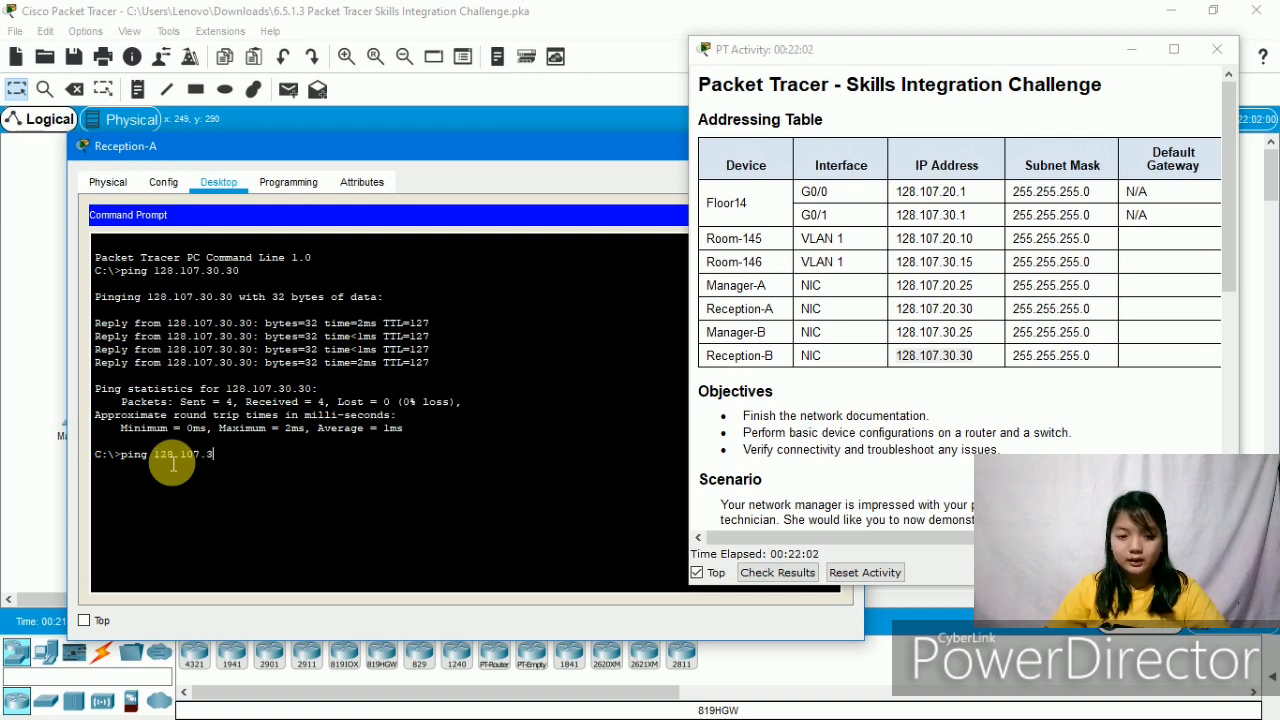
pyautogui.write('128.107.30.30')
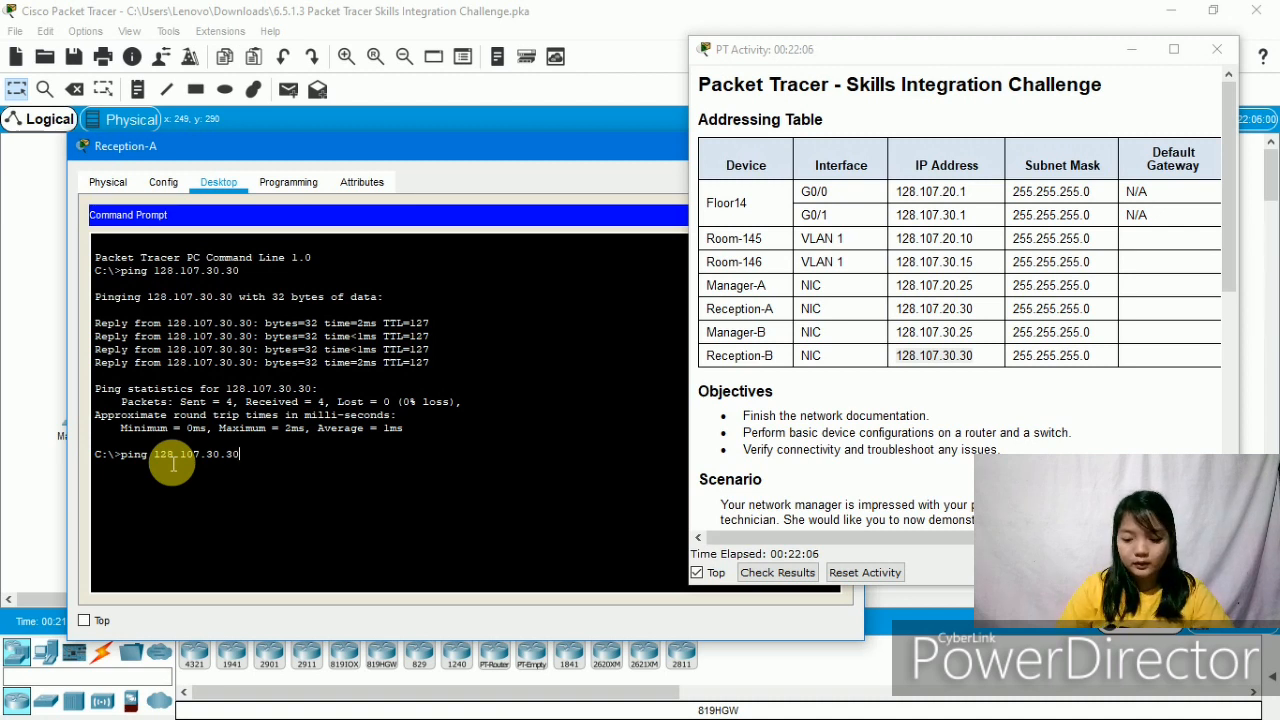
pyautogui.press('BackSpace')
pyautogui.press('BackSpace')
pyautogui.press('BackSpace')
pyautogui.press('BackSpace')
pyautogui.press('BackSpace')
pyautogui.press('BackSpace')
pyautogui.press('BackSpace')
pyautogui.press('BackSpace')
pyautogui.press('BackSpace')
pyautogui.press('BackSpace')
pyautogui.press('BackSpace')
pyautogui.press('BackSpace')
pyautogui.press('BackSpace')
pyautogui.press('BackSpace')
pyautogui.press('BackSpace')
pyautogui.press('BackSpace')
pyautogui.press('BackSpace')
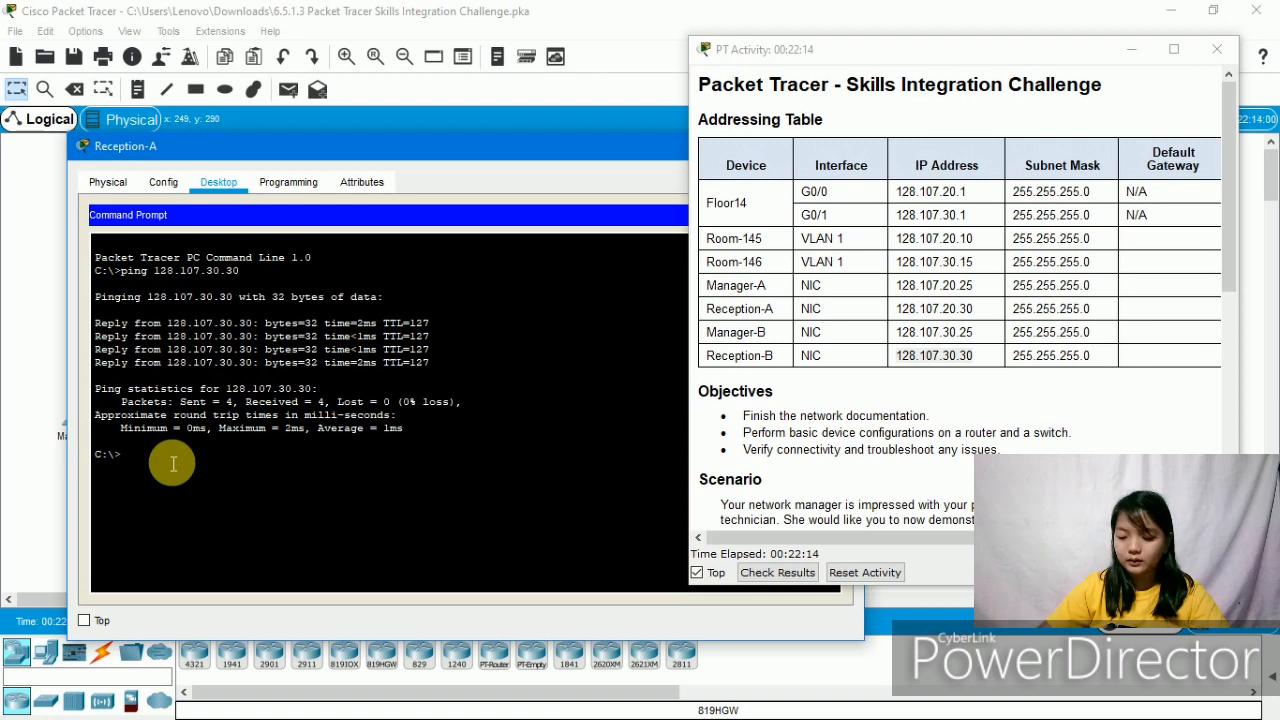
pyautogui.write('12')
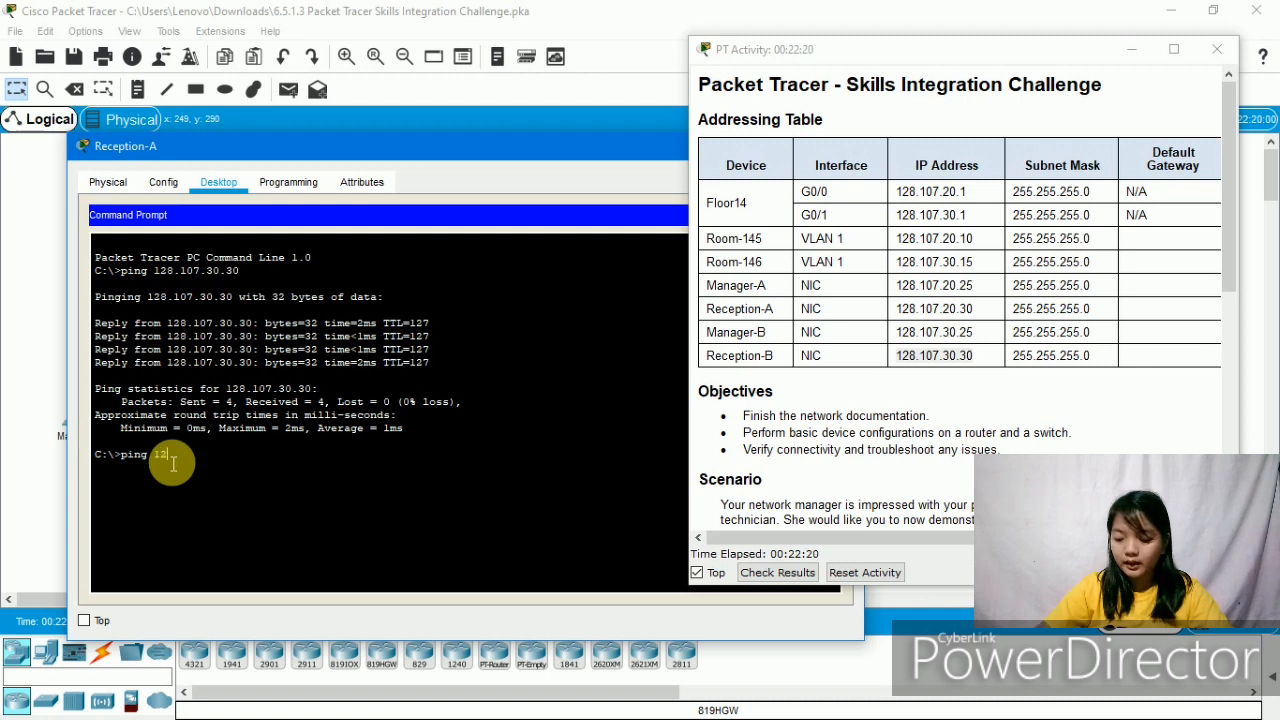
pyautogui.write('8.107')
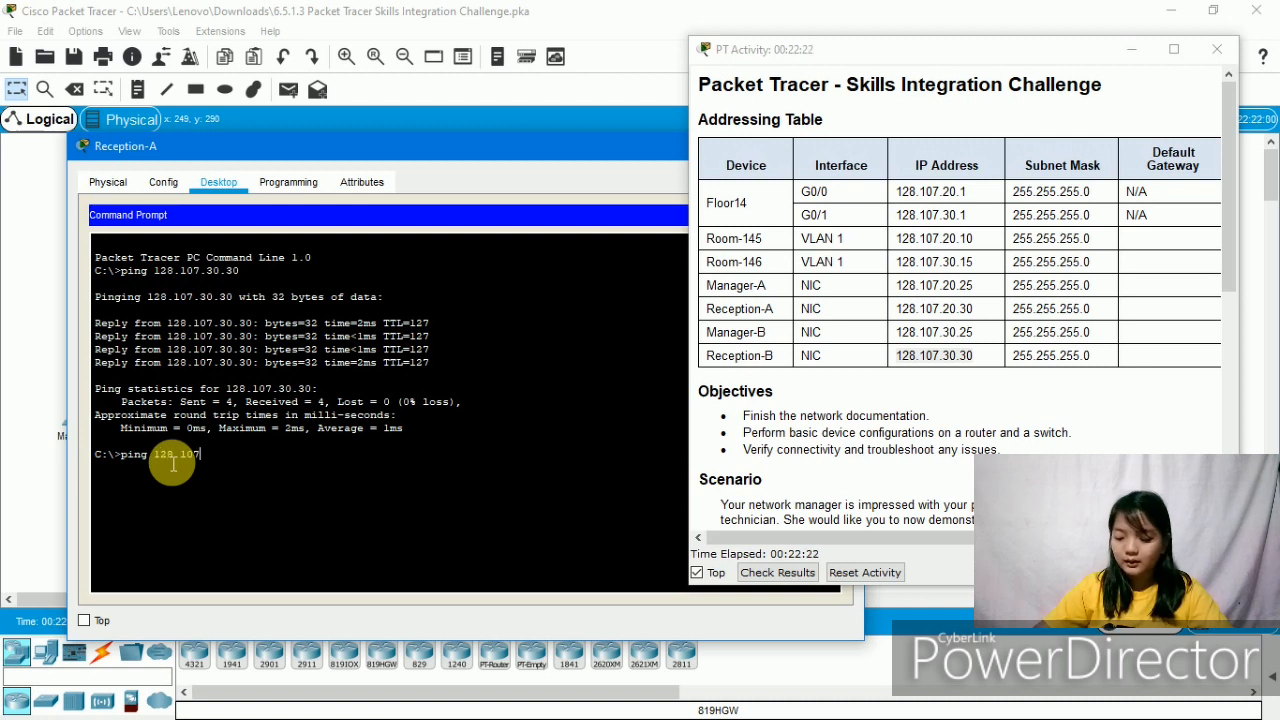
pyautogui.write('.30.')
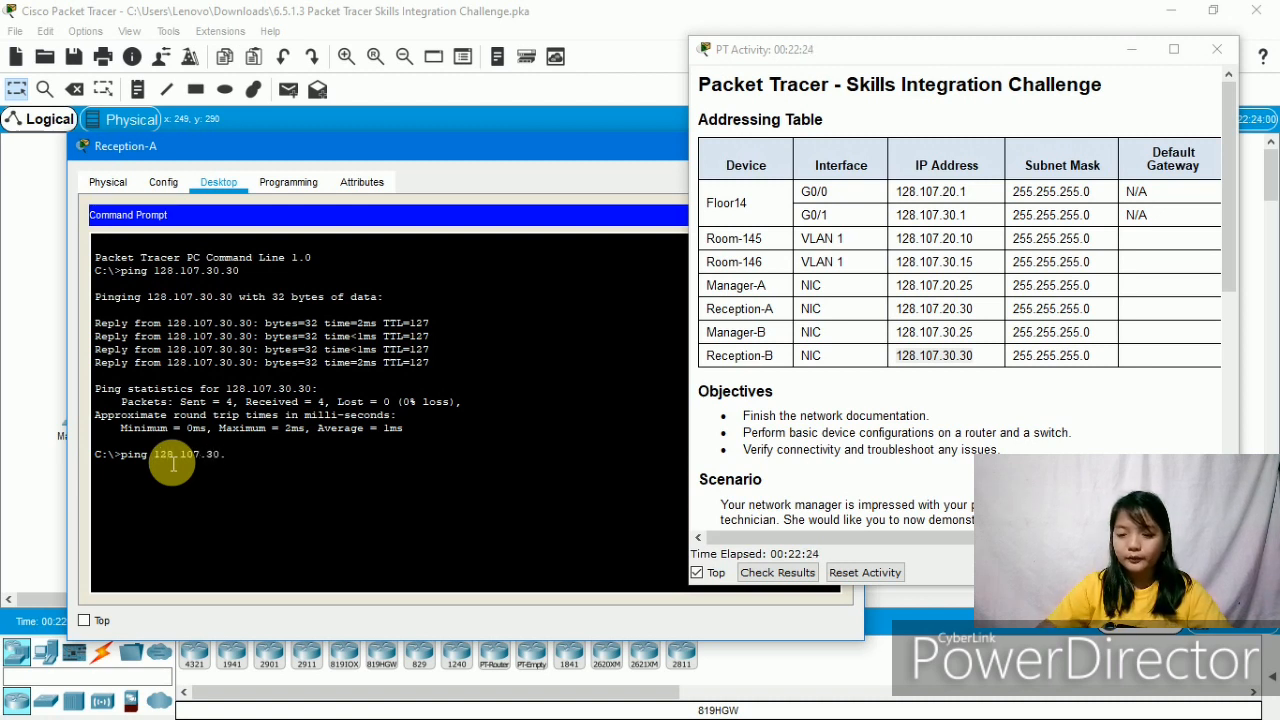
pyautogui.write('25')
pyautogui.press('Return')
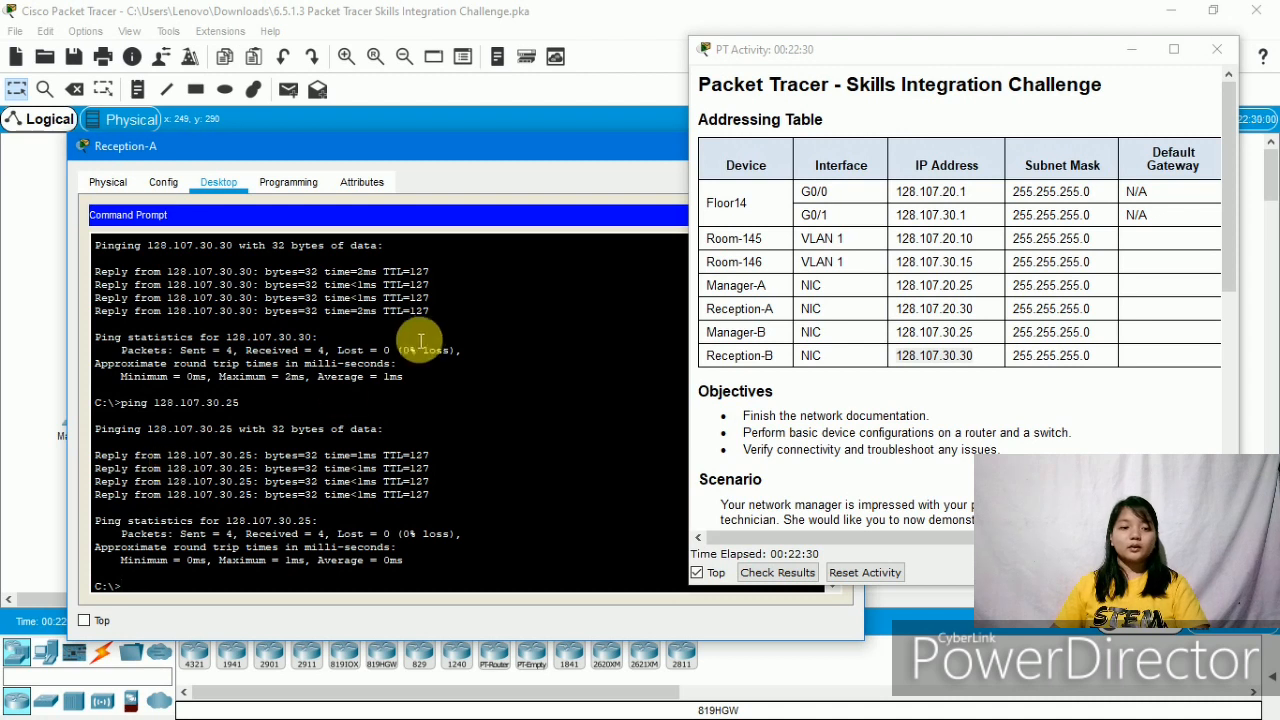
pyautogui.click(589, 128)
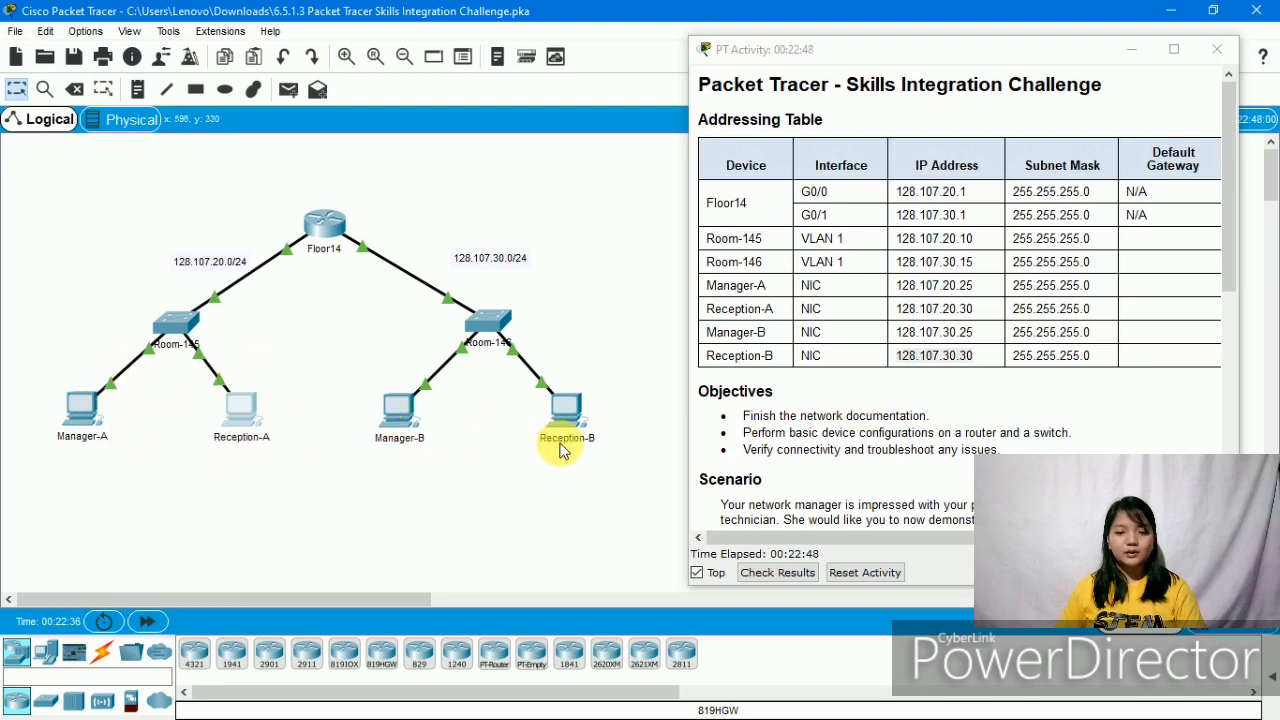
# - Open and close Reception-B's window, then scroll the instructions down to the Requirements section
pyautogui.click(385, 400)
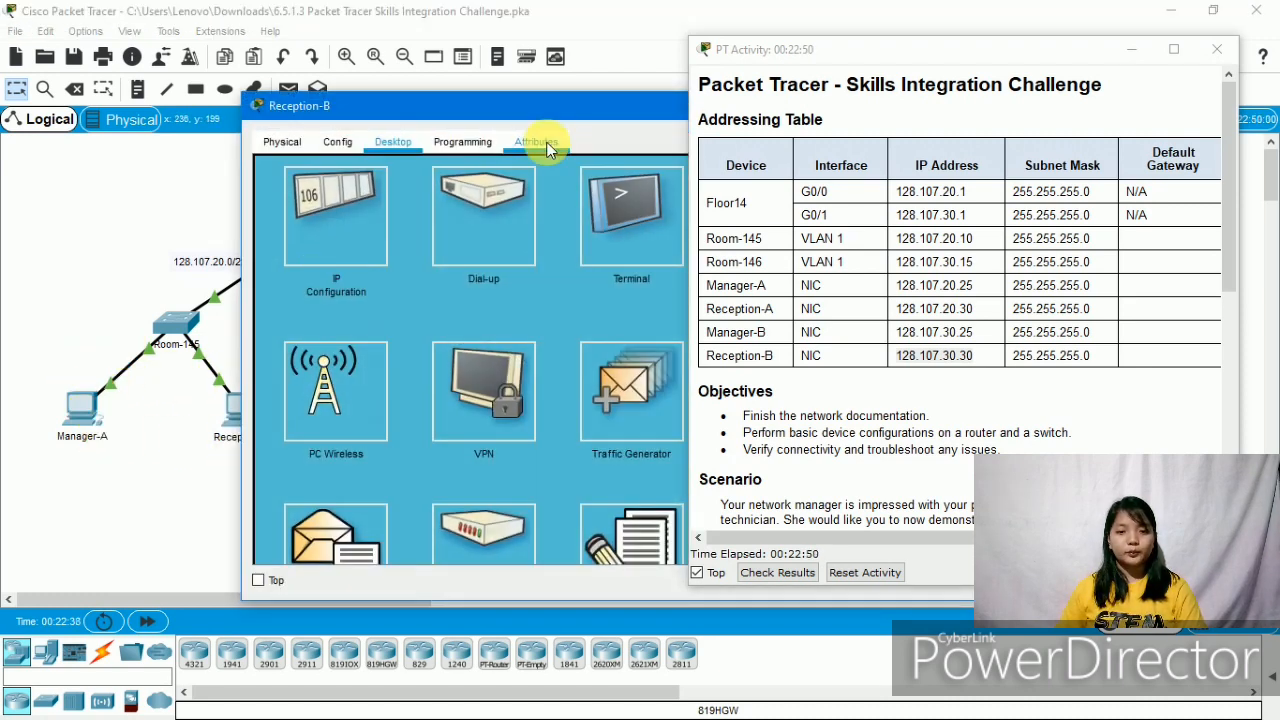
pyautogui.moveTo(569, 107); pyautogui.dragTo(128, 243)
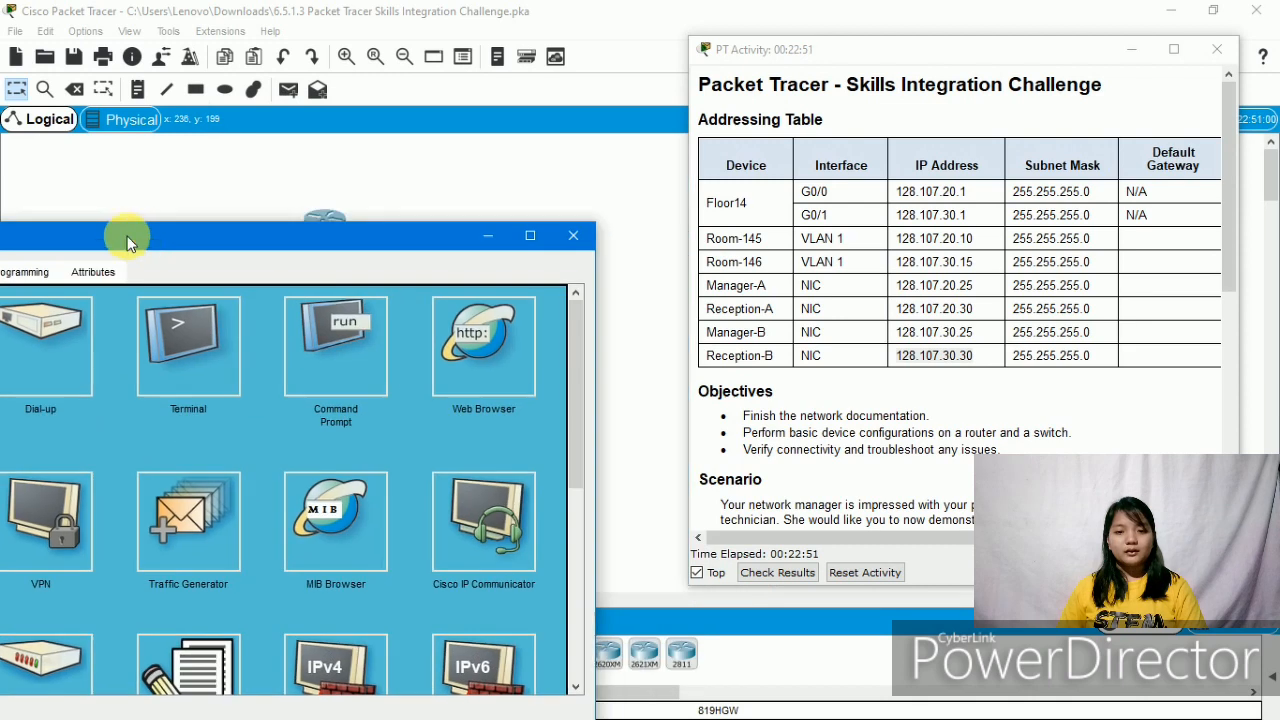
pyautogui.click(573, 235)
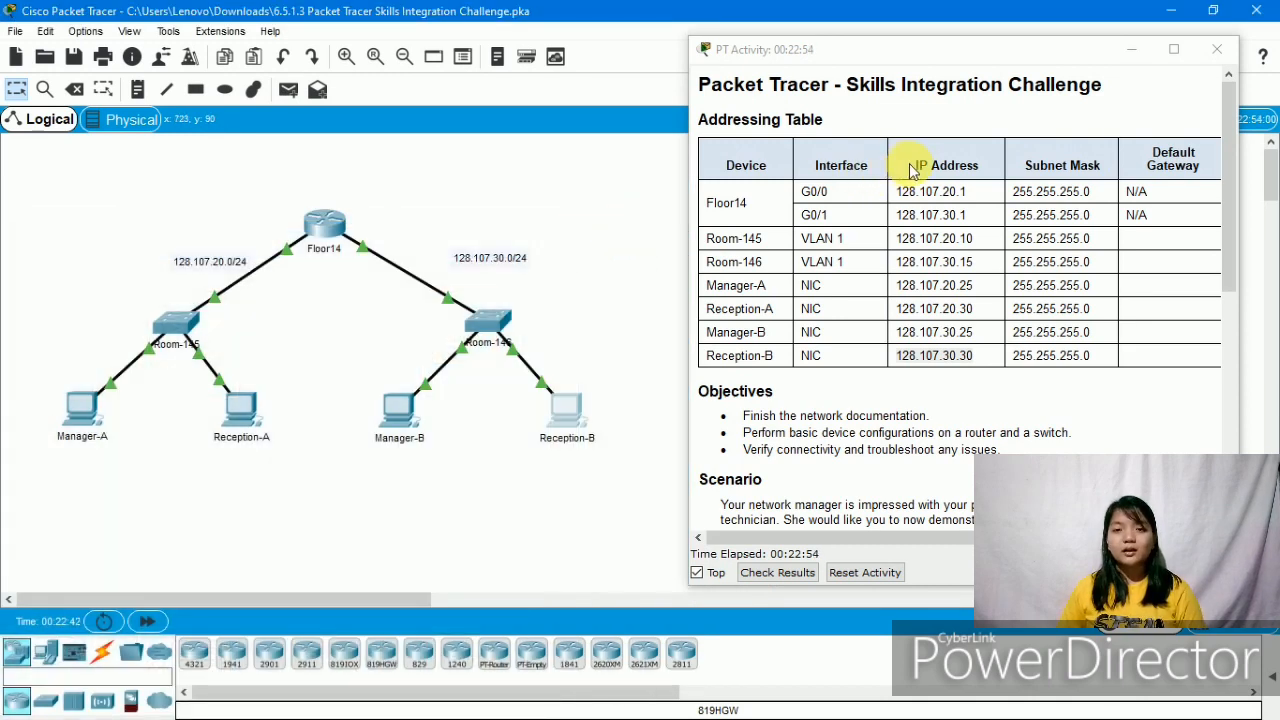
pyautogui.scroll(-6, 921, 297)
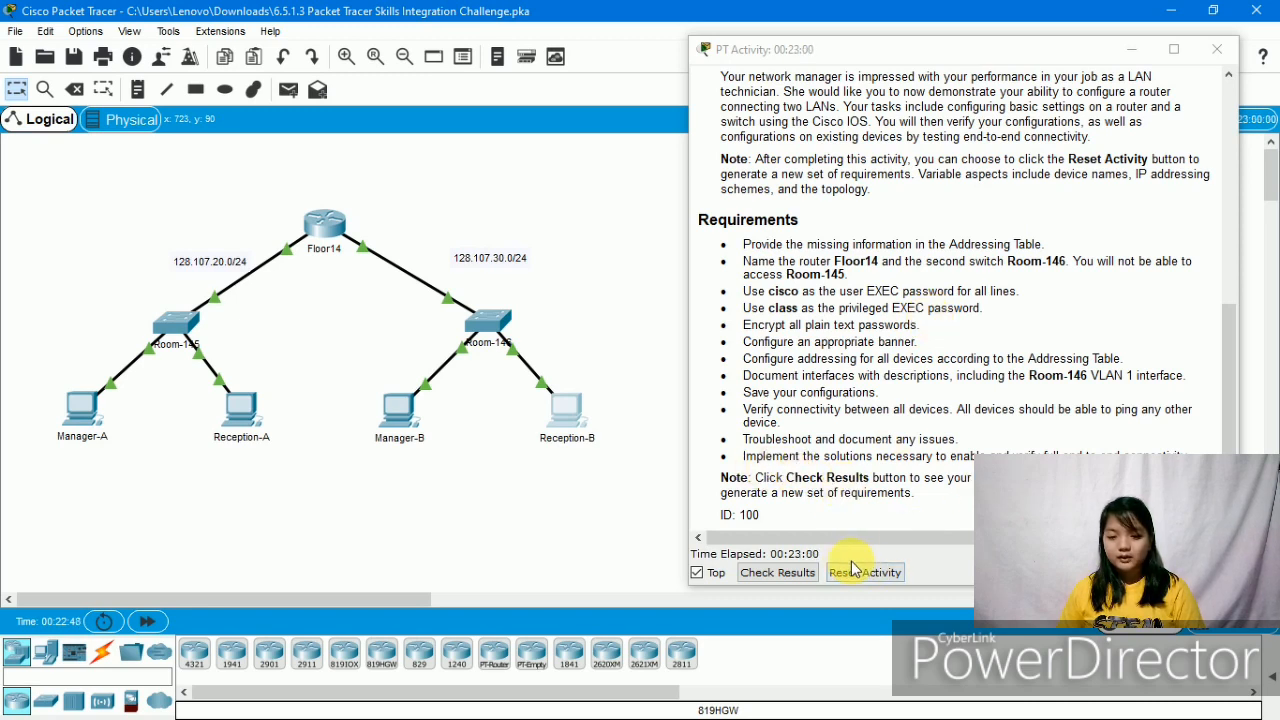
# - Check Results to confirm 100/100 with all 29 assessment items correct, then close the results window
pyautogui.click(793, 576)
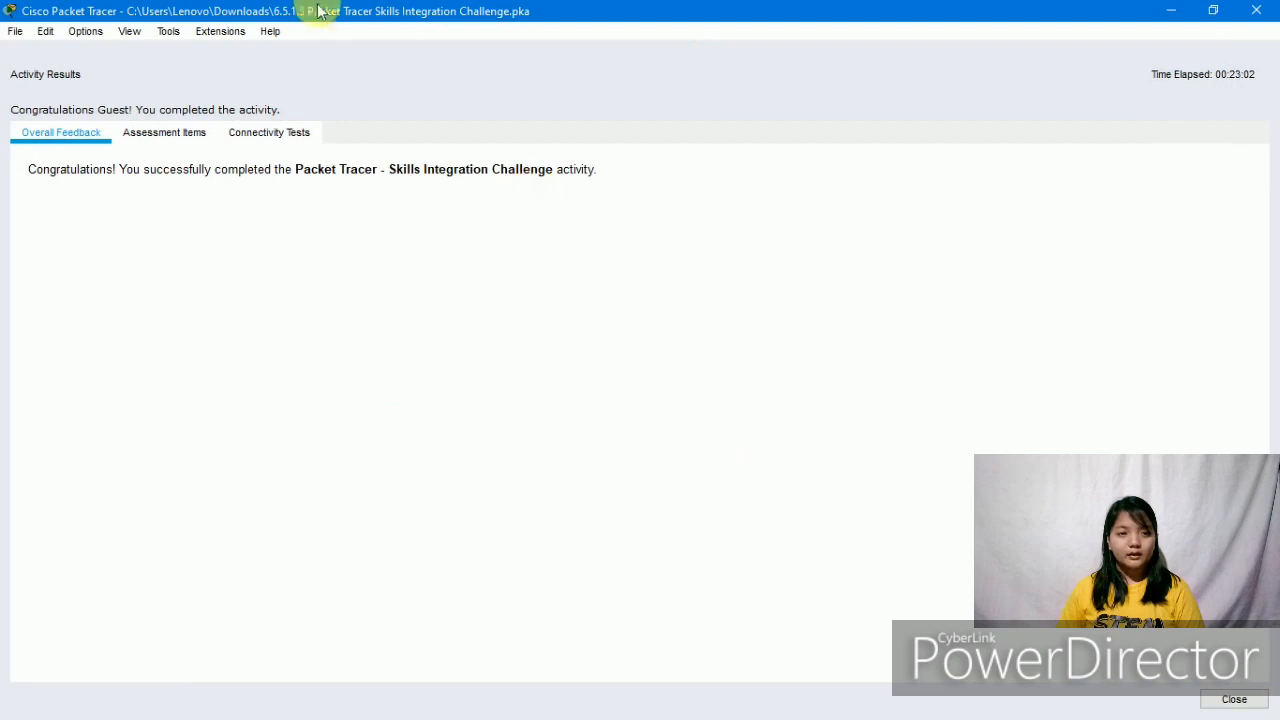
pyautogui.click(156, 130)
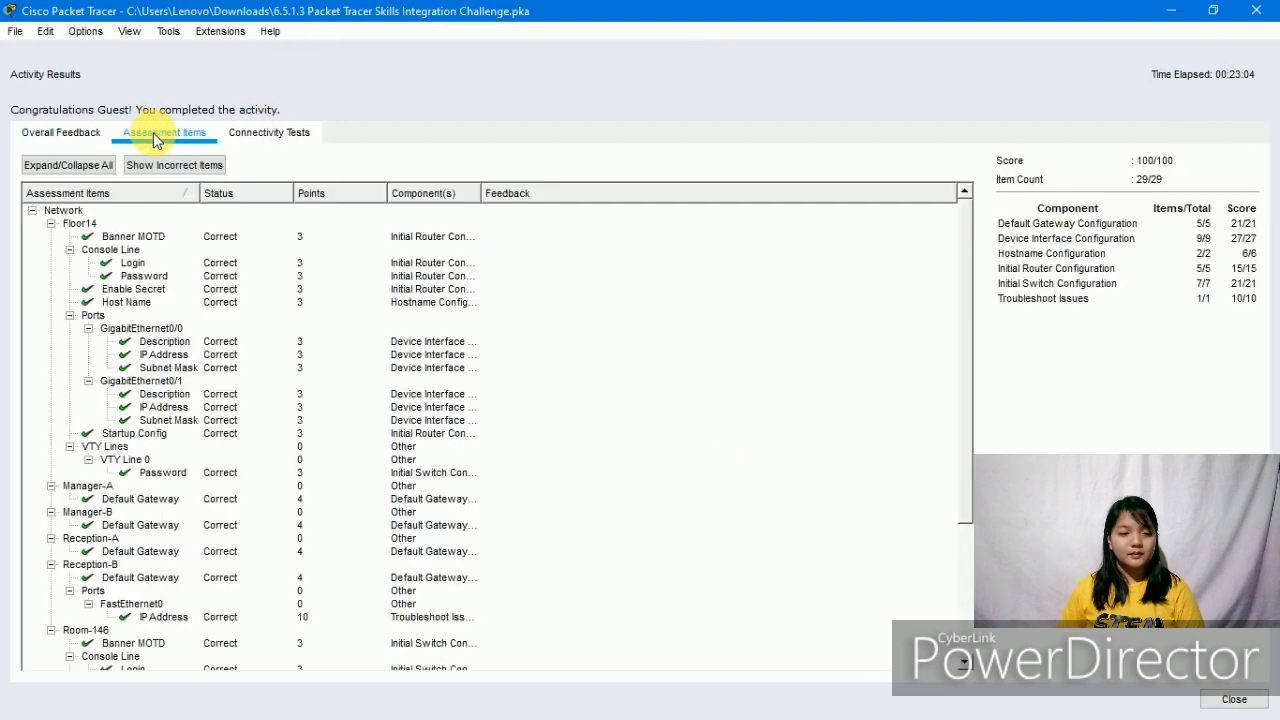
pyautogui.scroll(-5, 175, 252)
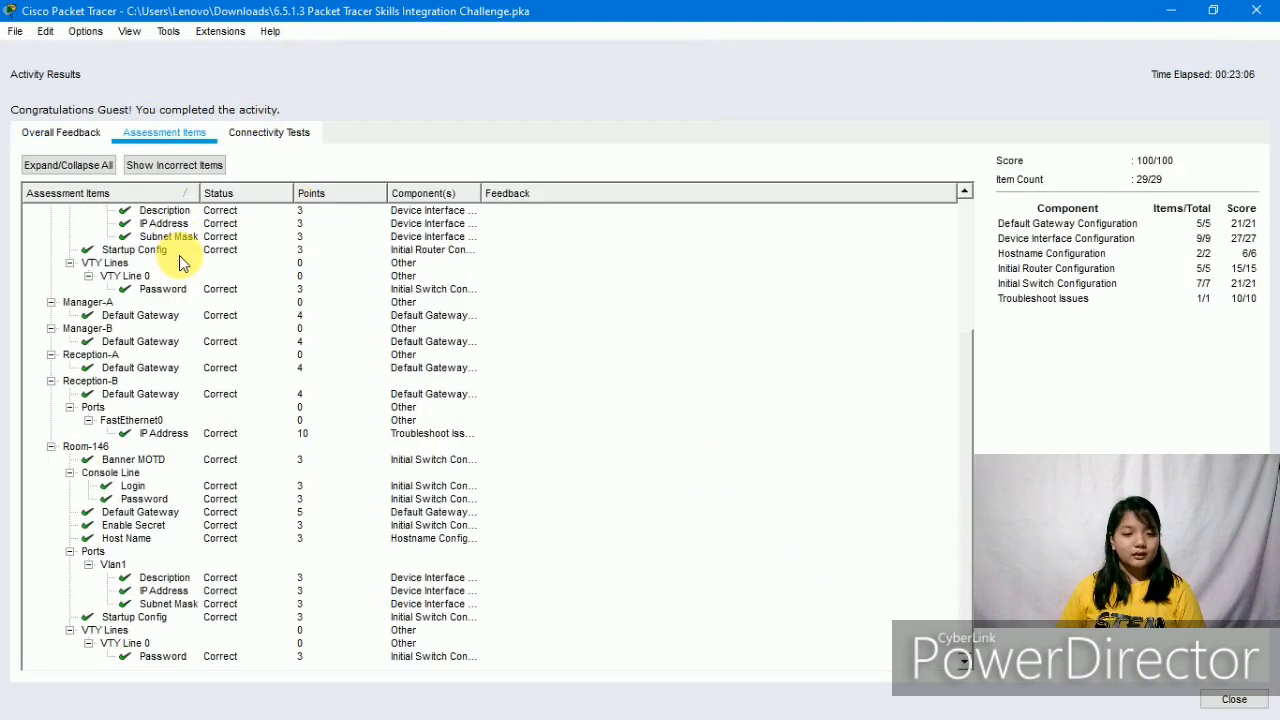
pyautogui.scroll(5, 257, 500)
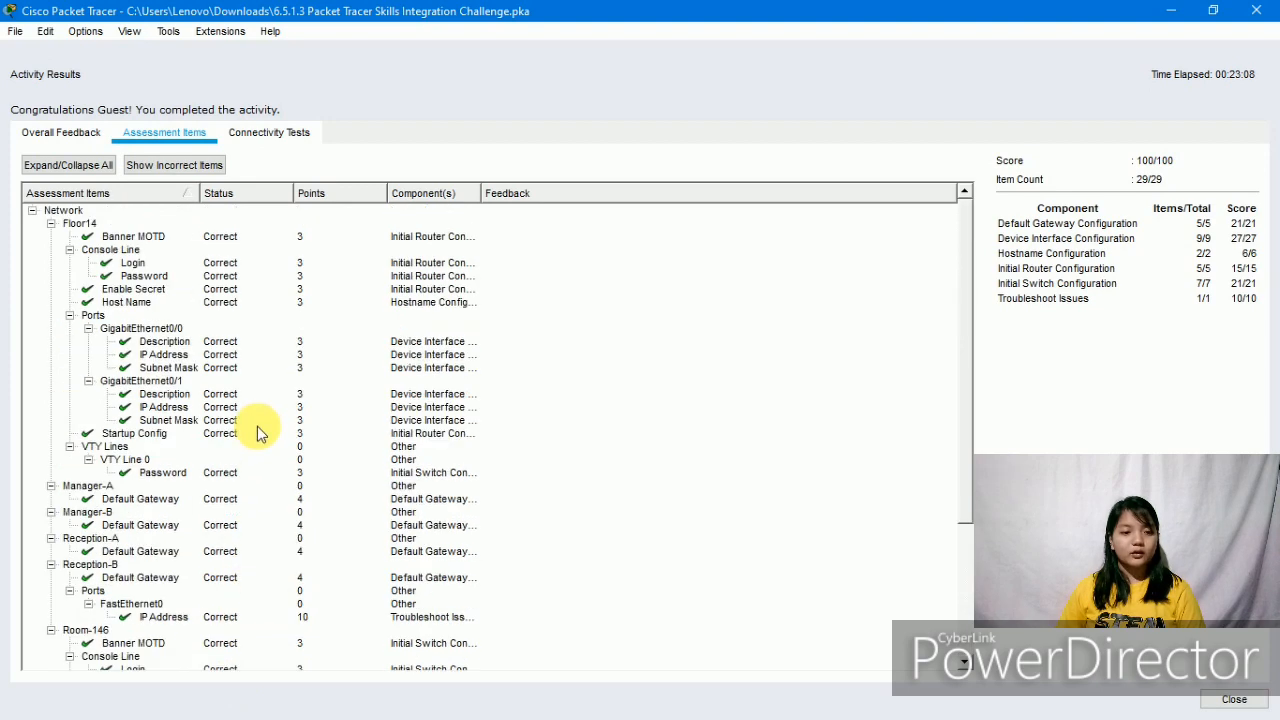
pyautogui.scroll(-5, 194, 576)
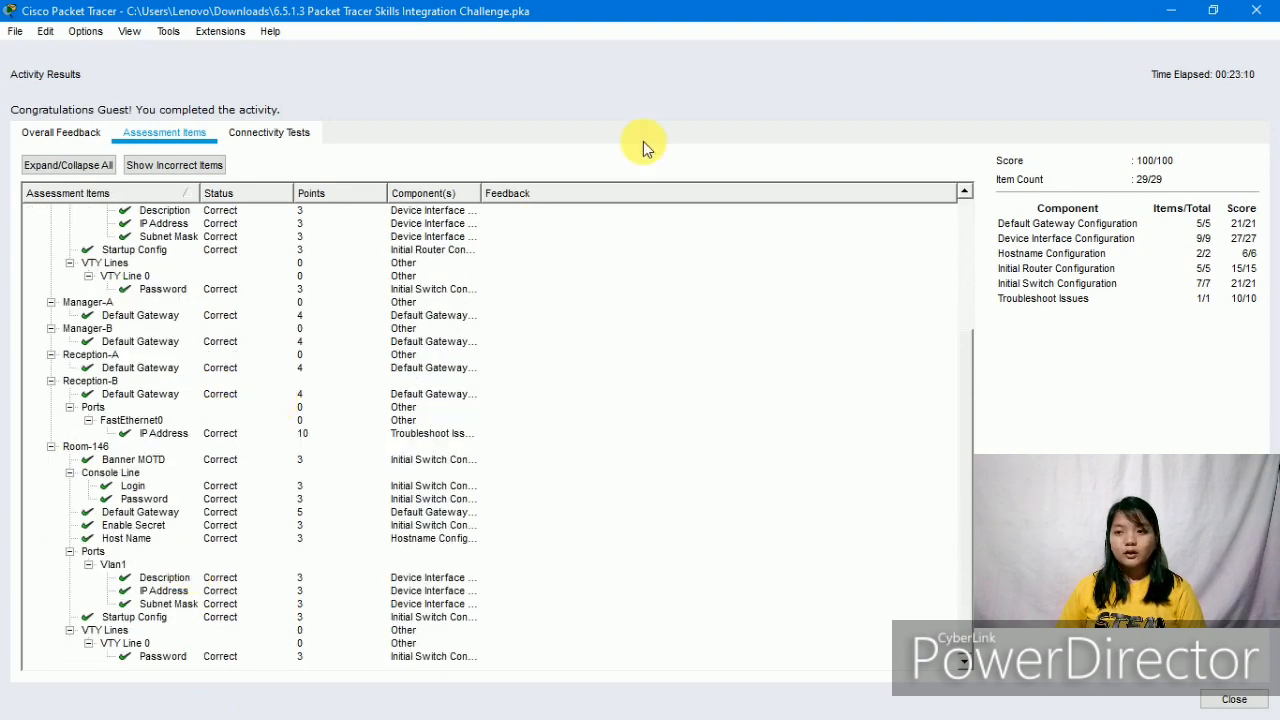
pyautogui.click(1258, 9)
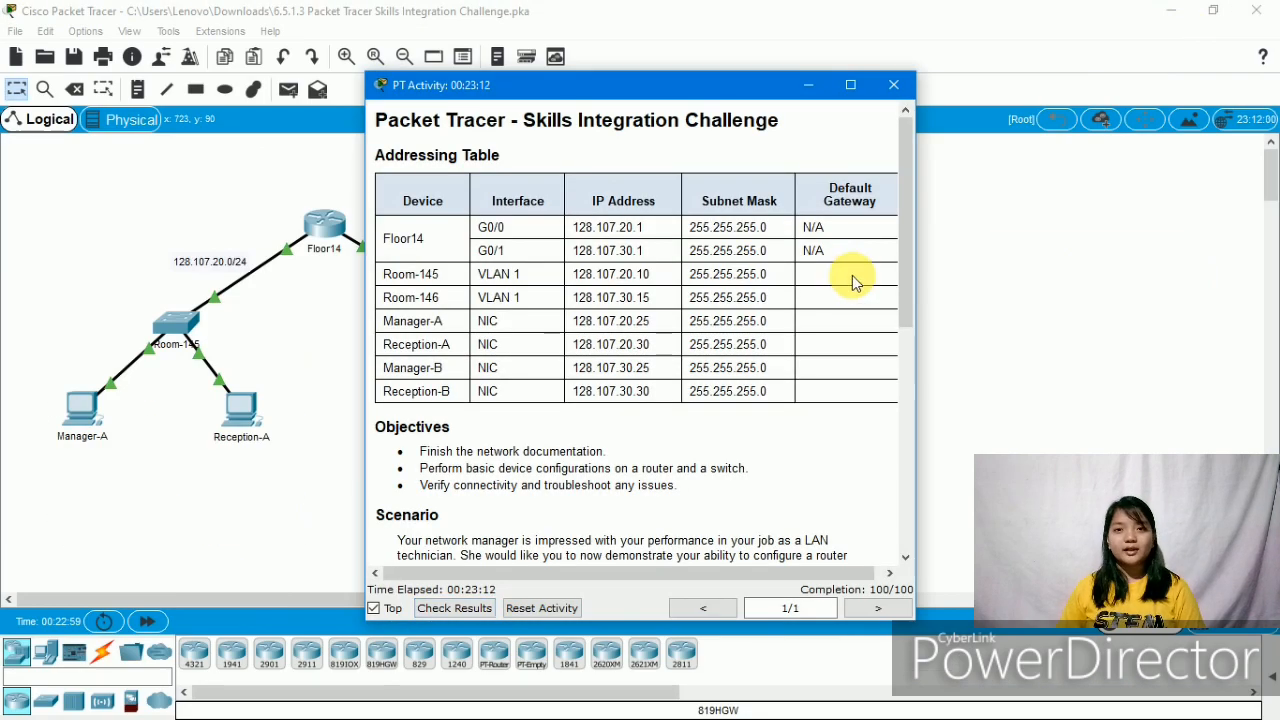